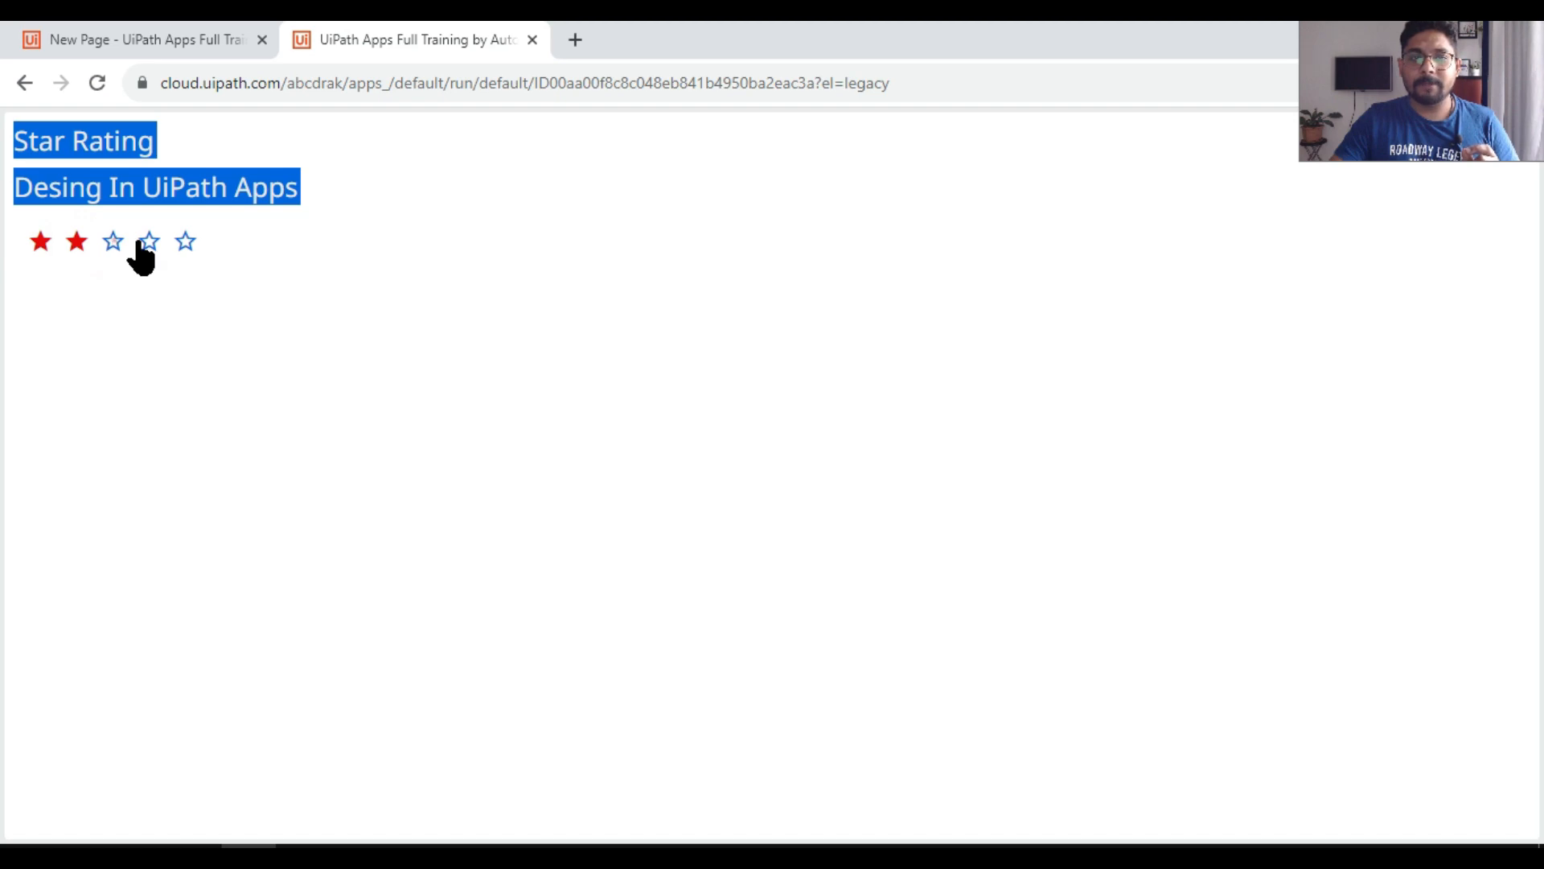
# Step: Try the finished star rating in the preview by choosing different ratings, from one up to five stars
pyautogui.click(148, 242)
pyautogui.click(185, 241)
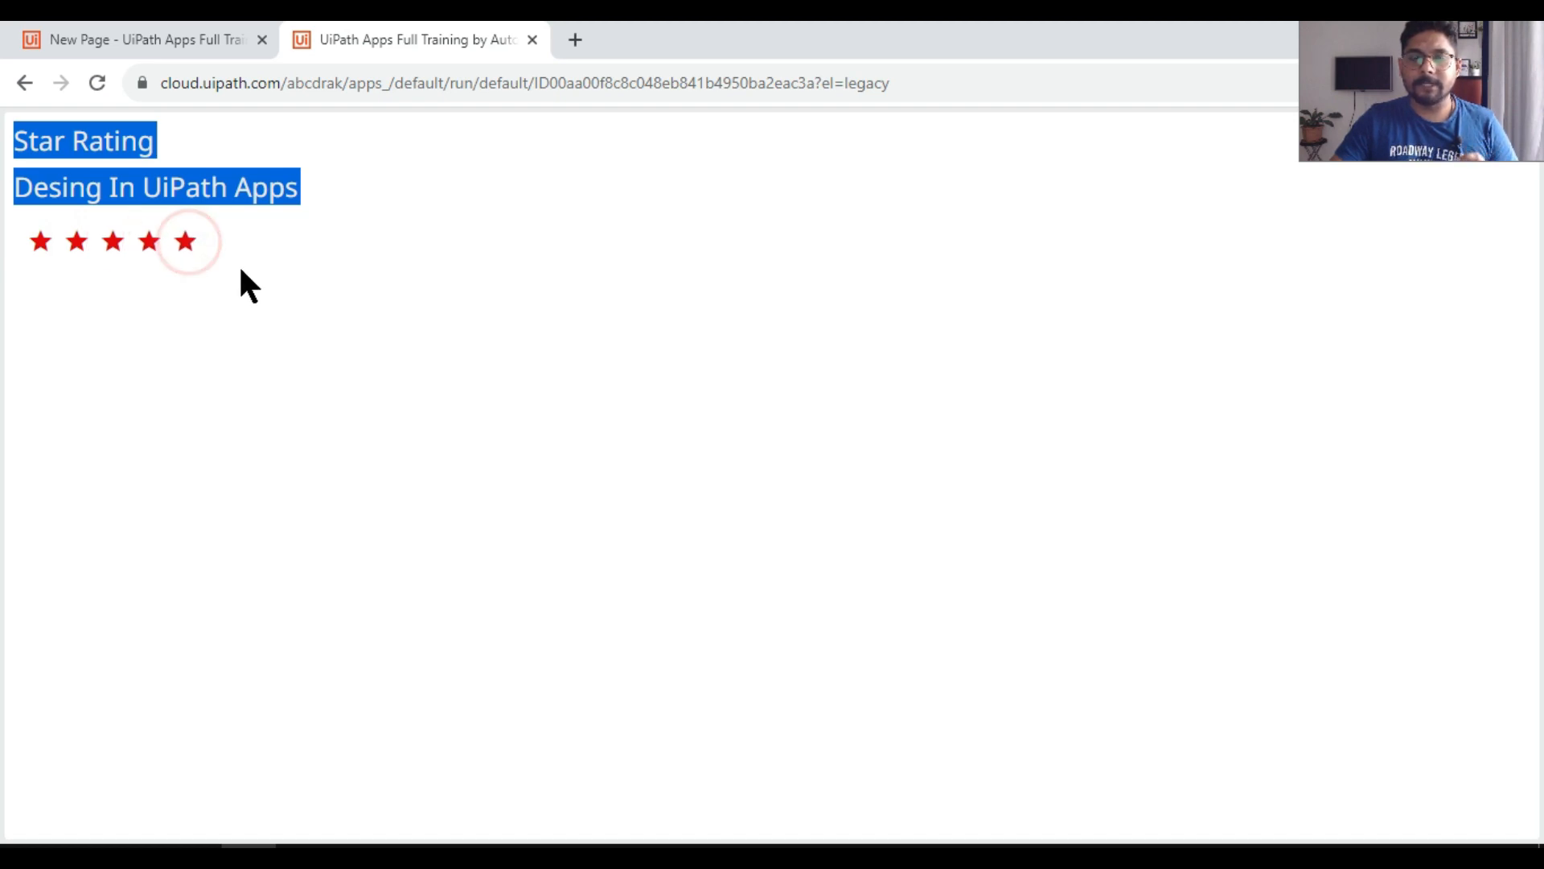
pyautogui.click(147, 246)
pyautogui.click(114, 243)
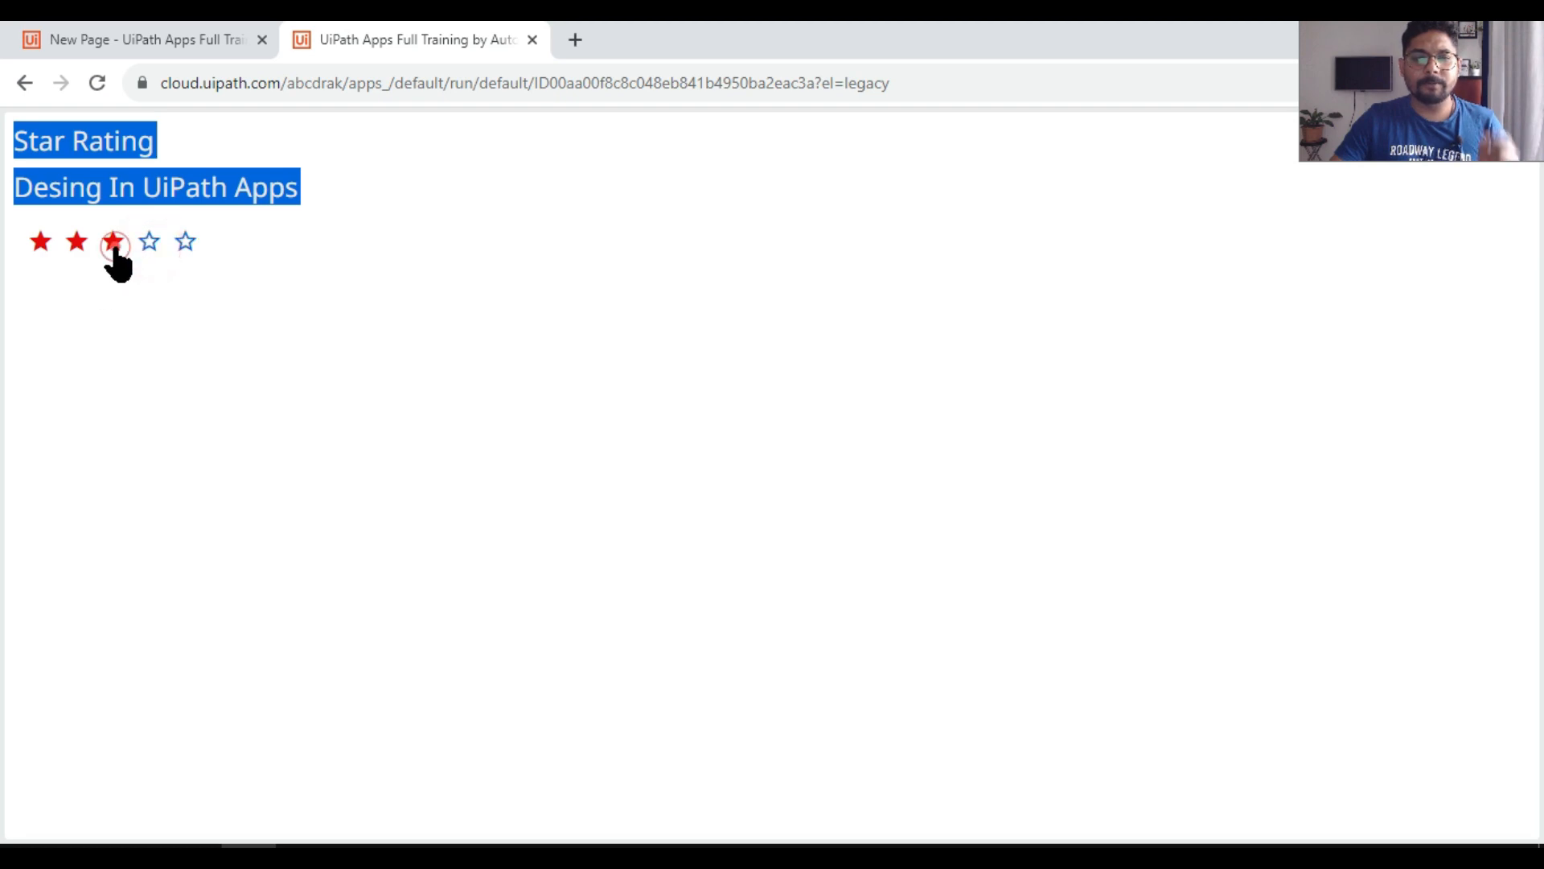
pyautogui.click(77, 243)
pyautogui.click(150, 246)
pyautogui.click(111, 248)
pyautogui.click(66, 249)
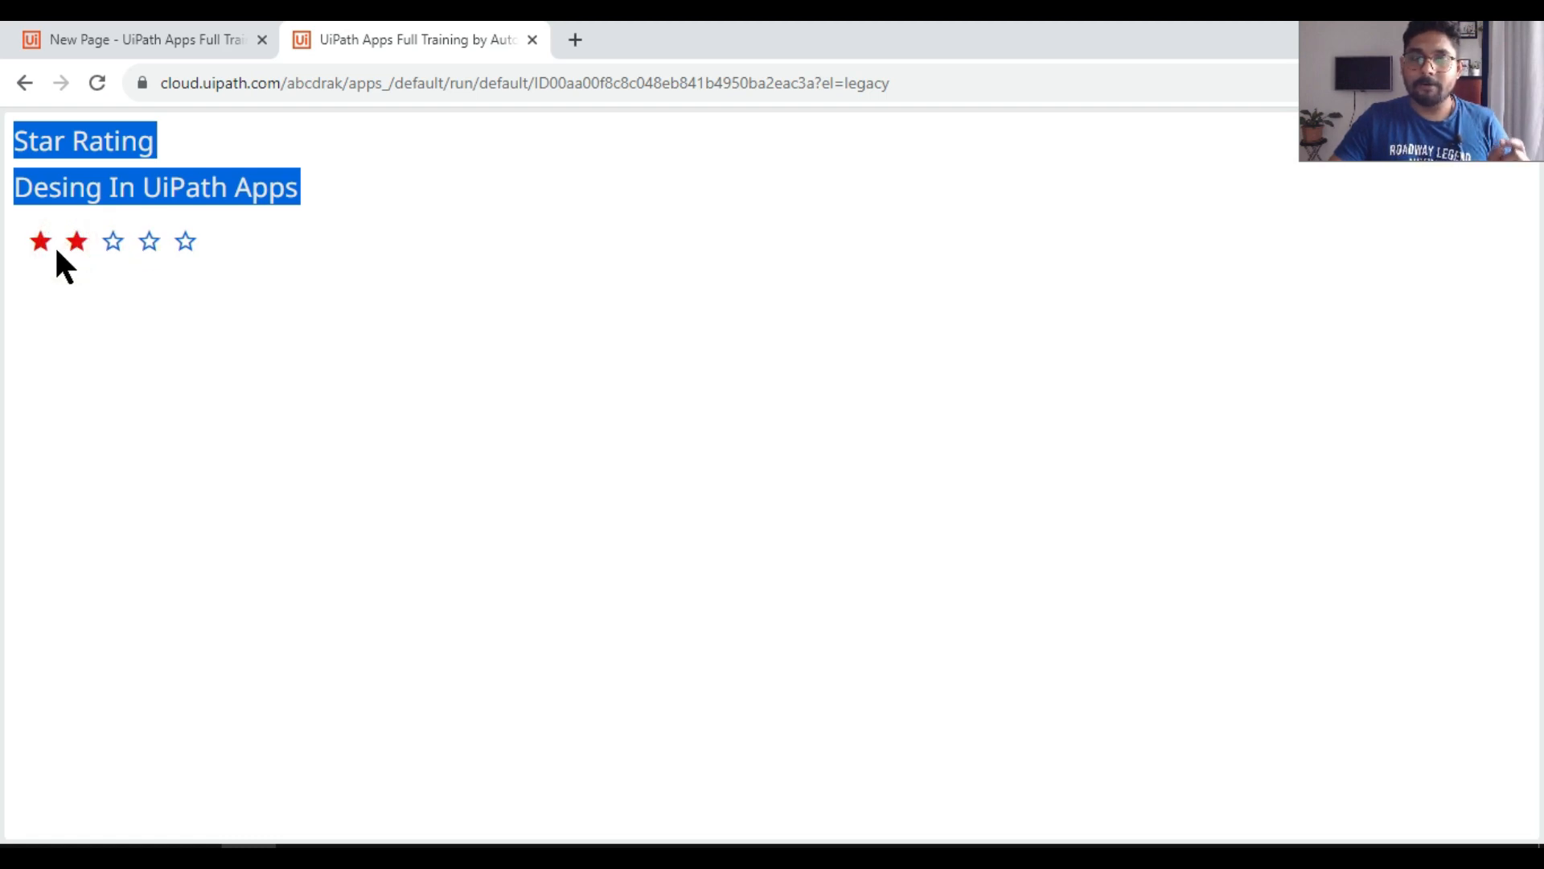
pyautogui.click(115, 247)
pyautogui.click(185, 243)
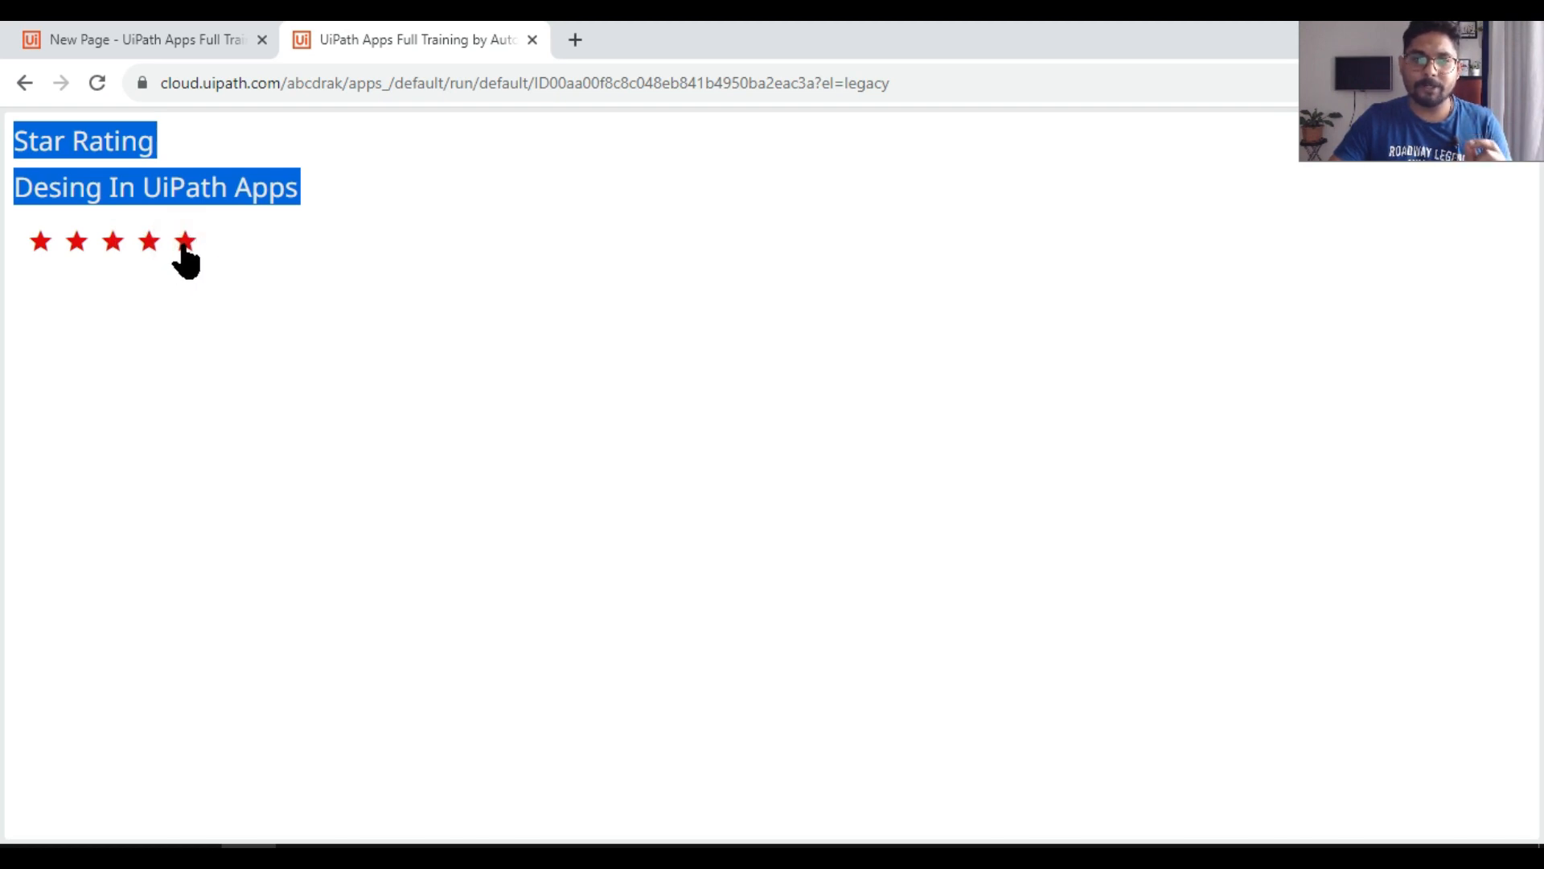
pyautogui.click(183, 246)
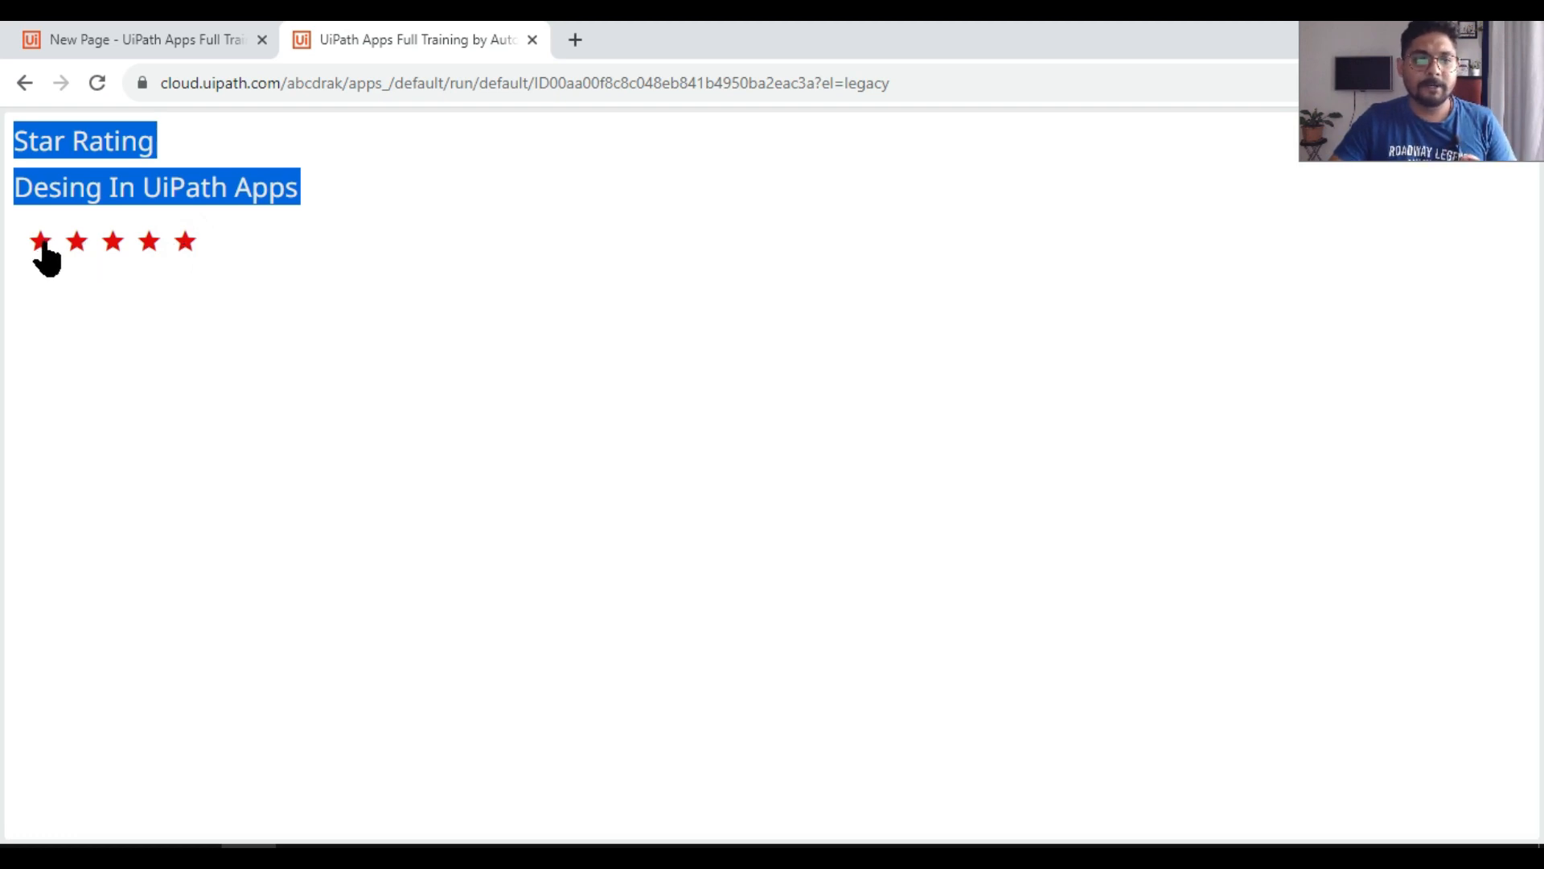
pyautogui.click(42, 244)
pyautogui.click(148, 244)
pyautogui.click(183, 243)
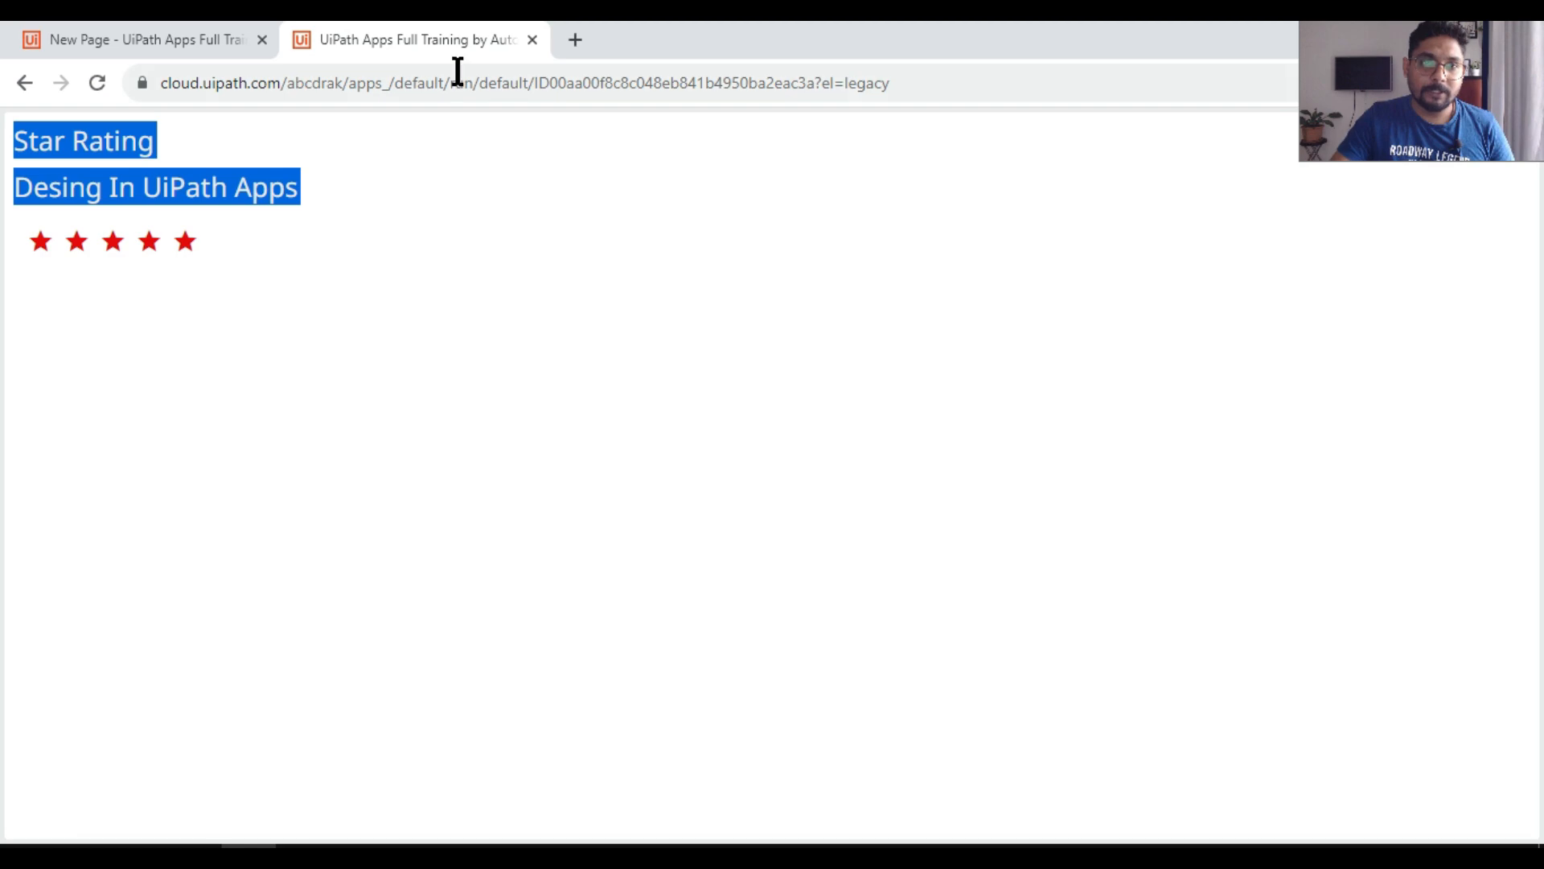
# Step: Close the preview, search the controls for "star" and add a filled Star icon to the empty container on New Page
pyautogui.click(532, 39)
pyautogui.click(503, 404)
pyautogui.moveTo(647, 531); pyautogui.dragTo(1214, 525)
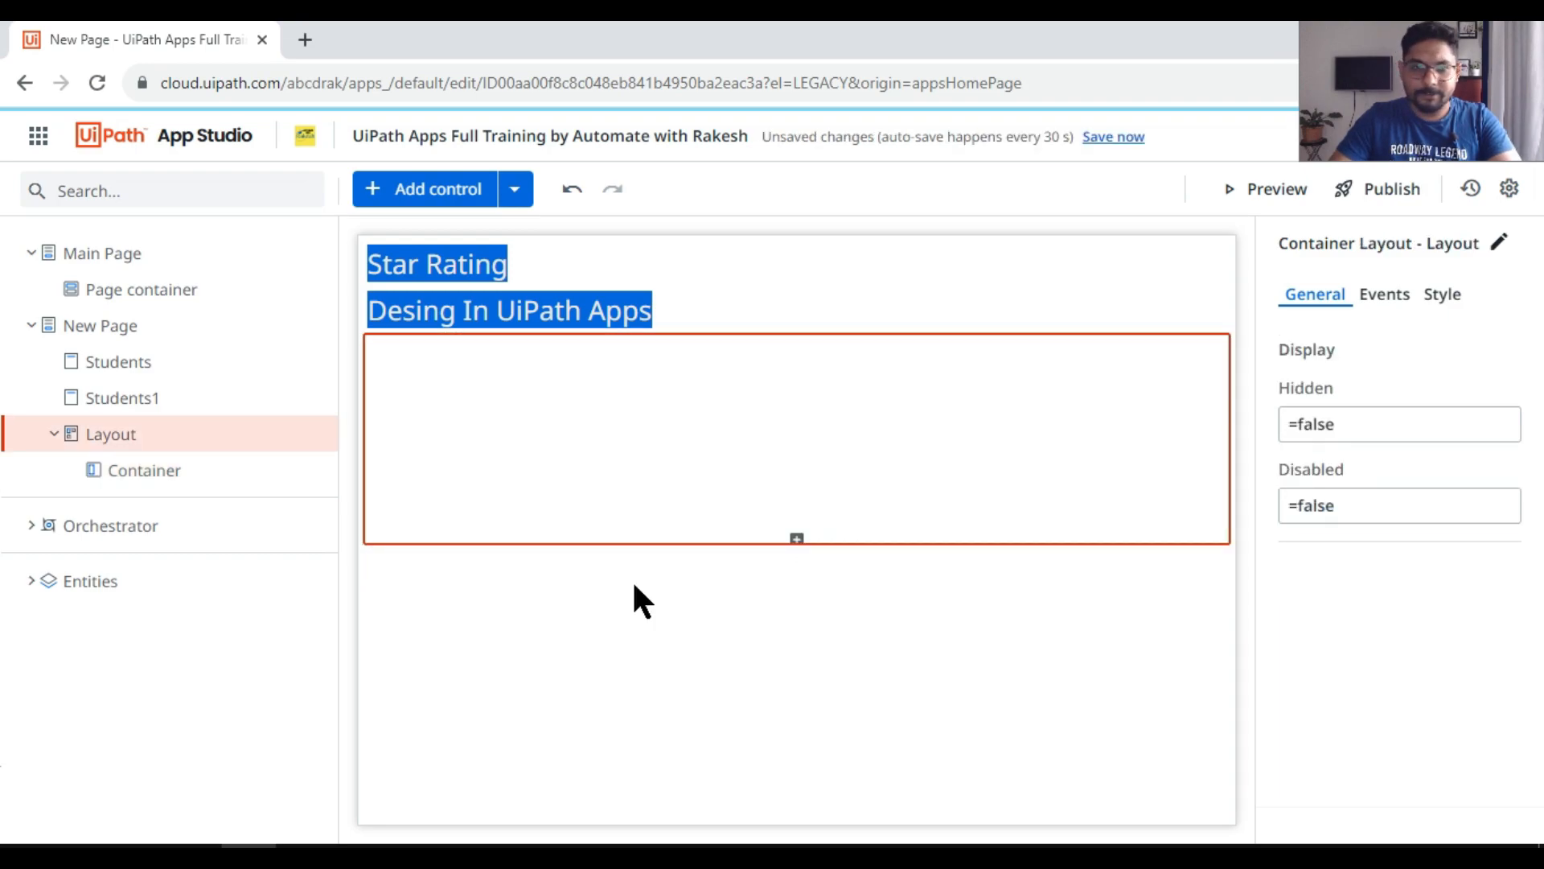
pyautogui.click(372, 191)
pyautogui.write('s')
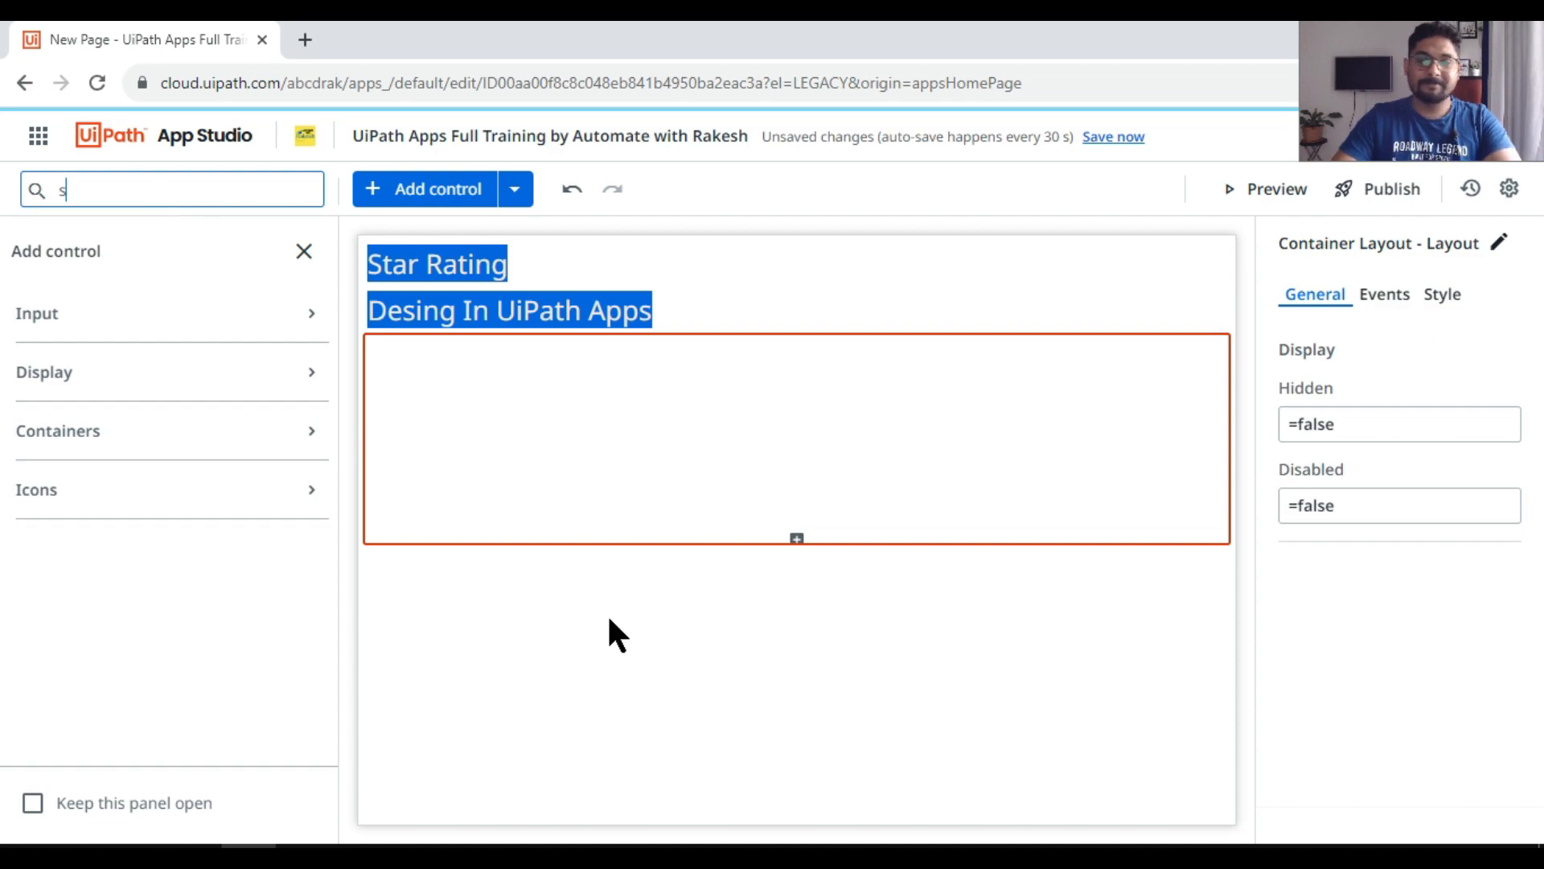
pyautogui.write('tar')
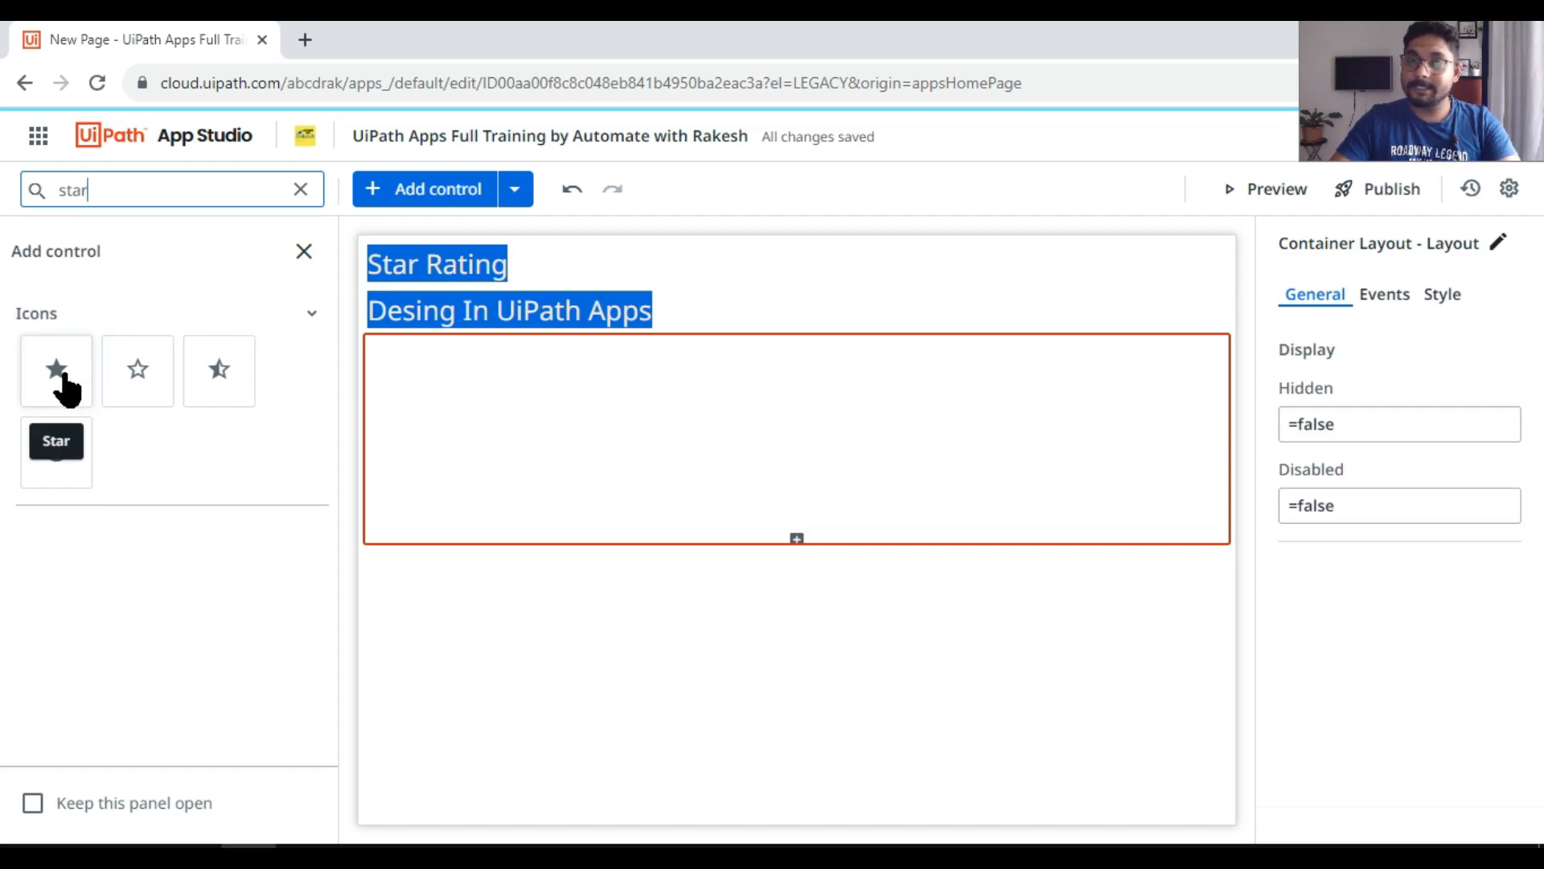
pyautogui.moveTo(57, 388); pyautogui.dragTo(402, 374)
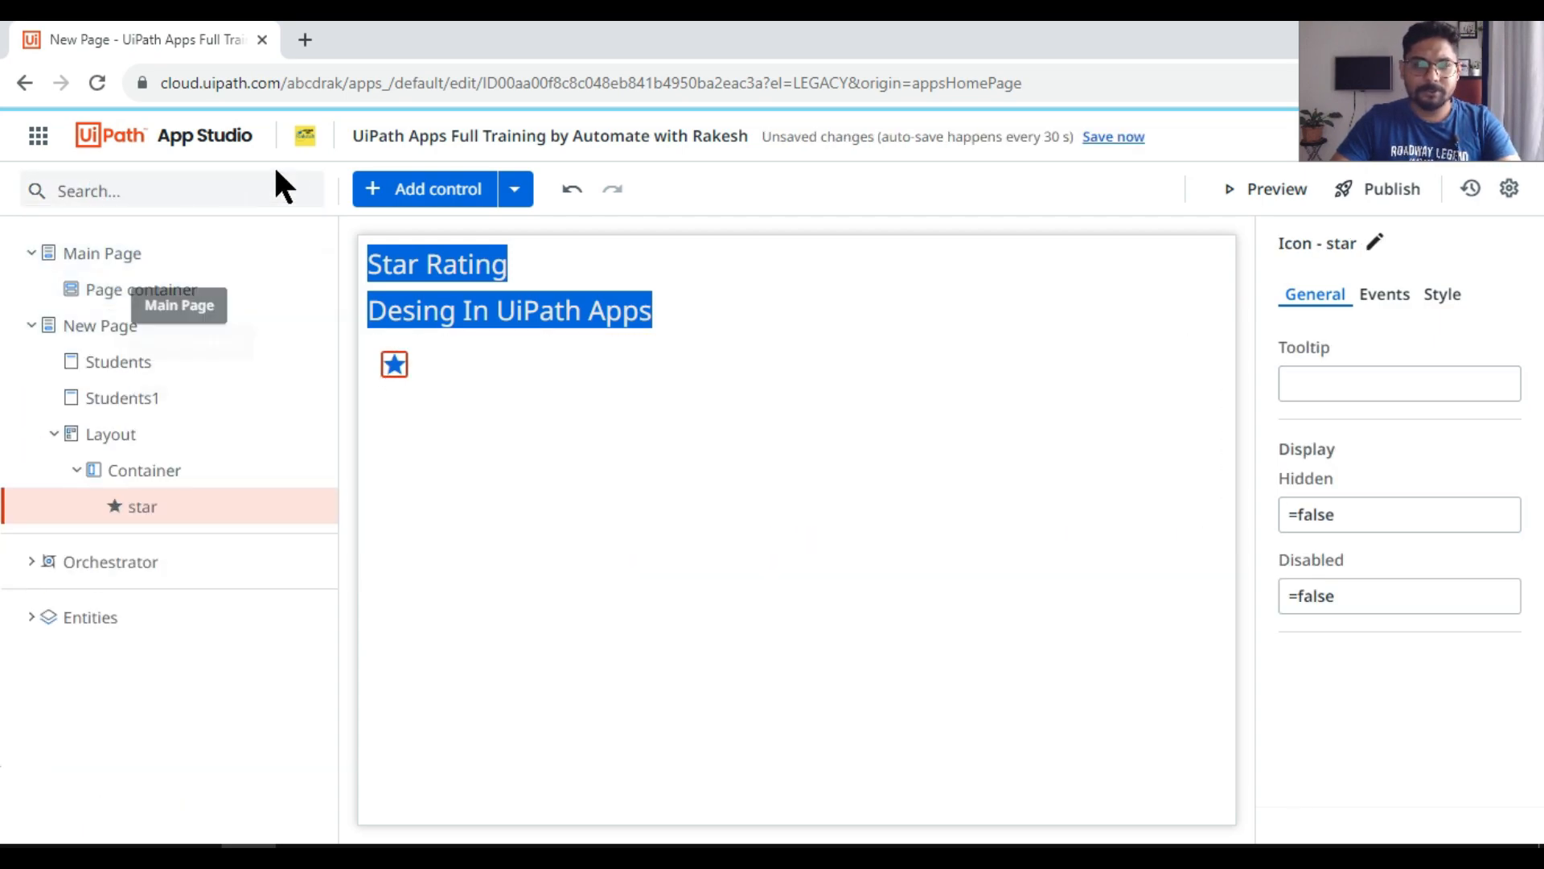
# Step: Search the controls for "star" and add an outlined star icon to the container beside the filled star
pyautogui.click(377, 199)
pyautogui.click(118, 186)
pyautogui.write('s')
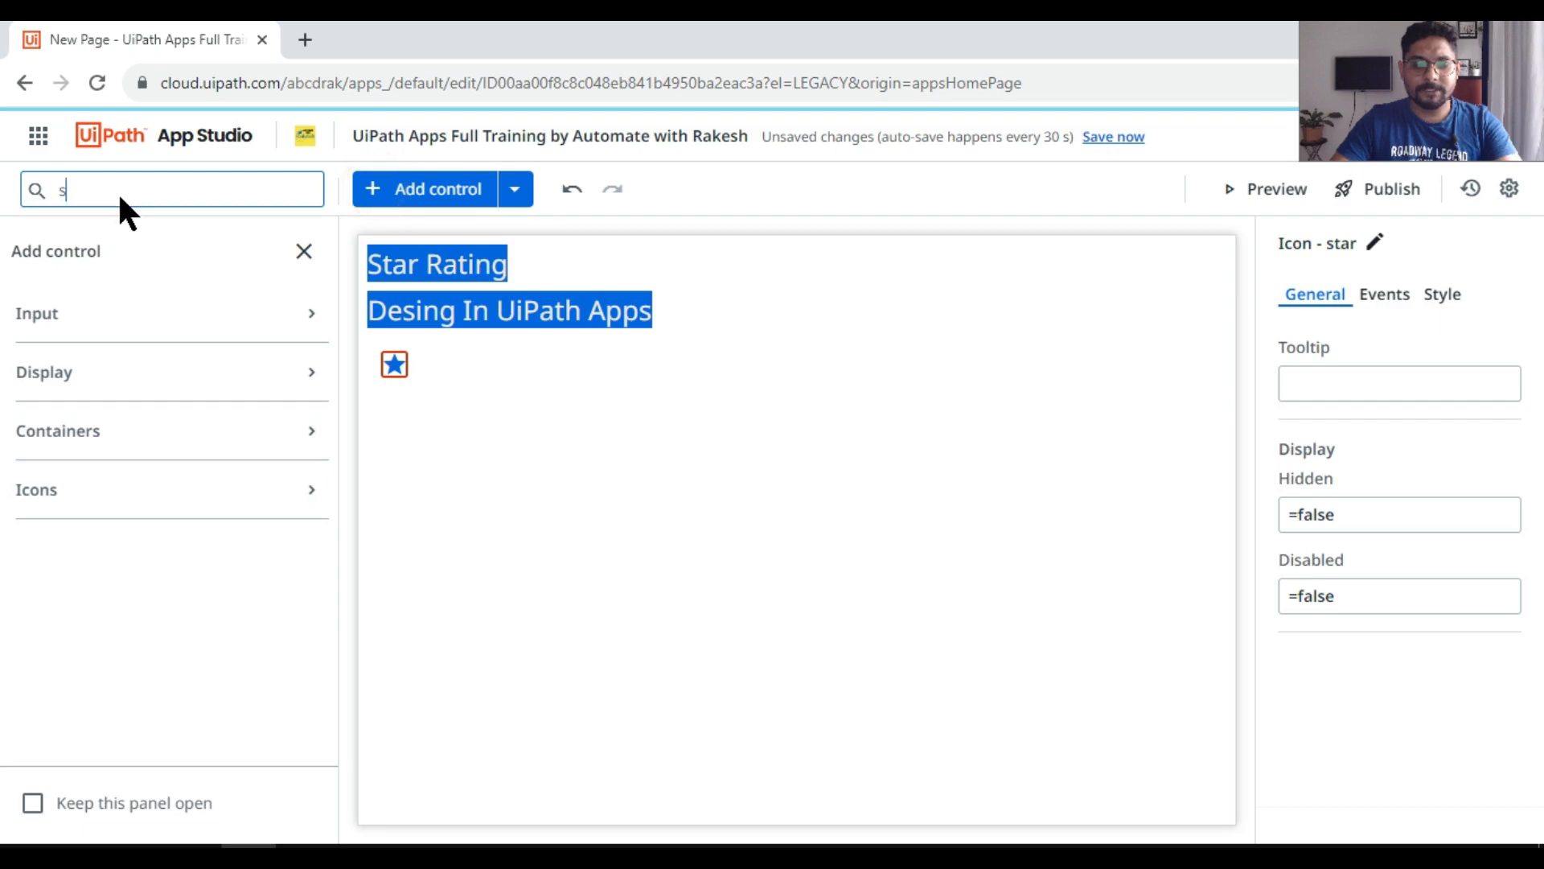
pyautogui.write('tar')
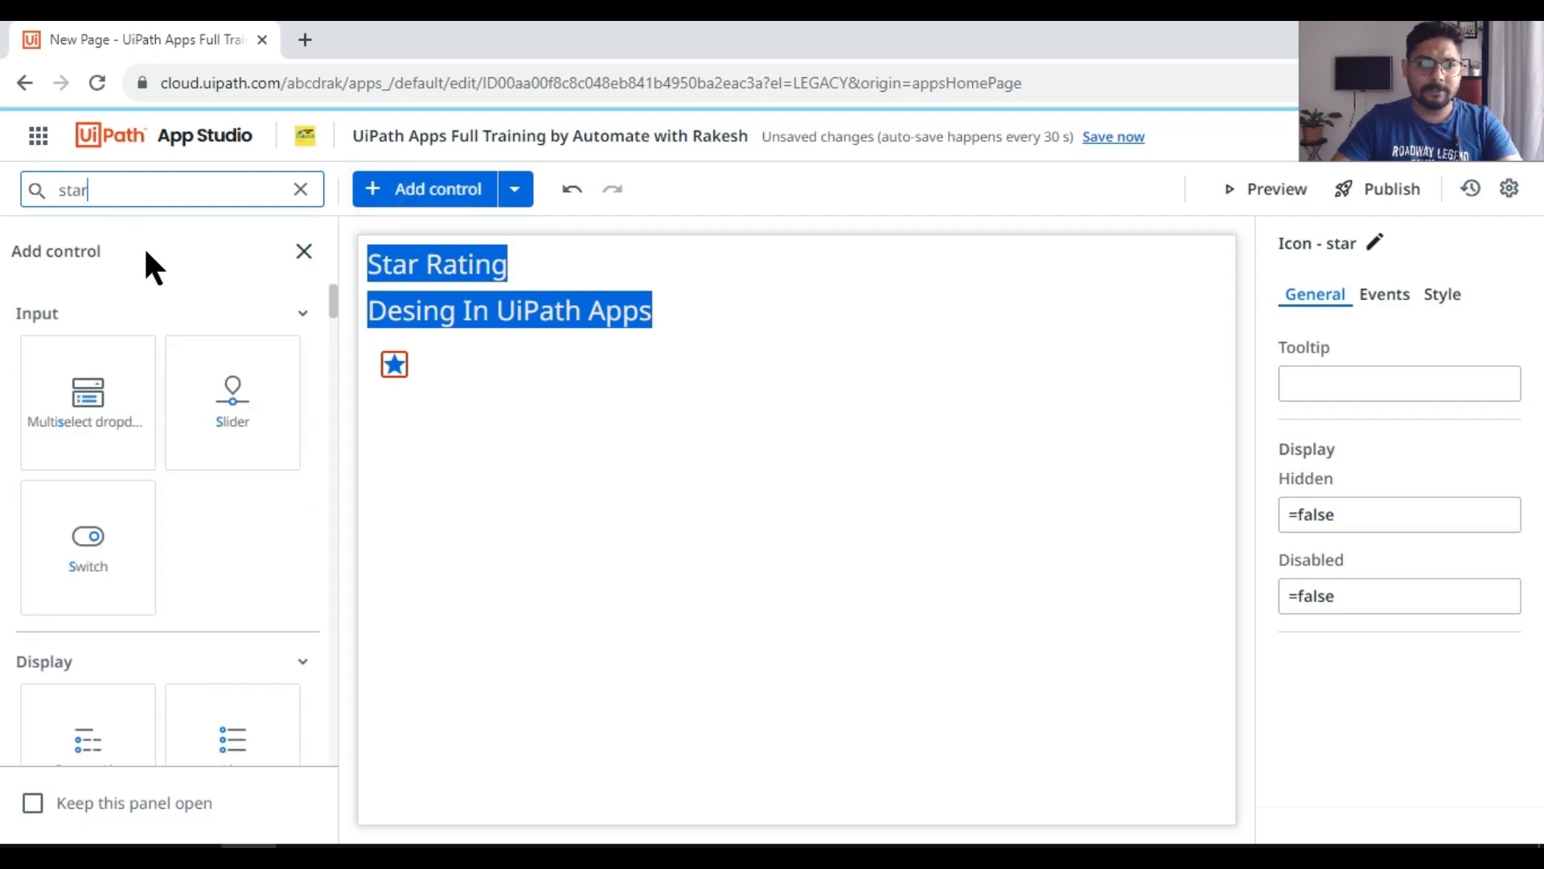
pyautogui.moveTo(133, 375); pyautogui.dragTo(412, 357)
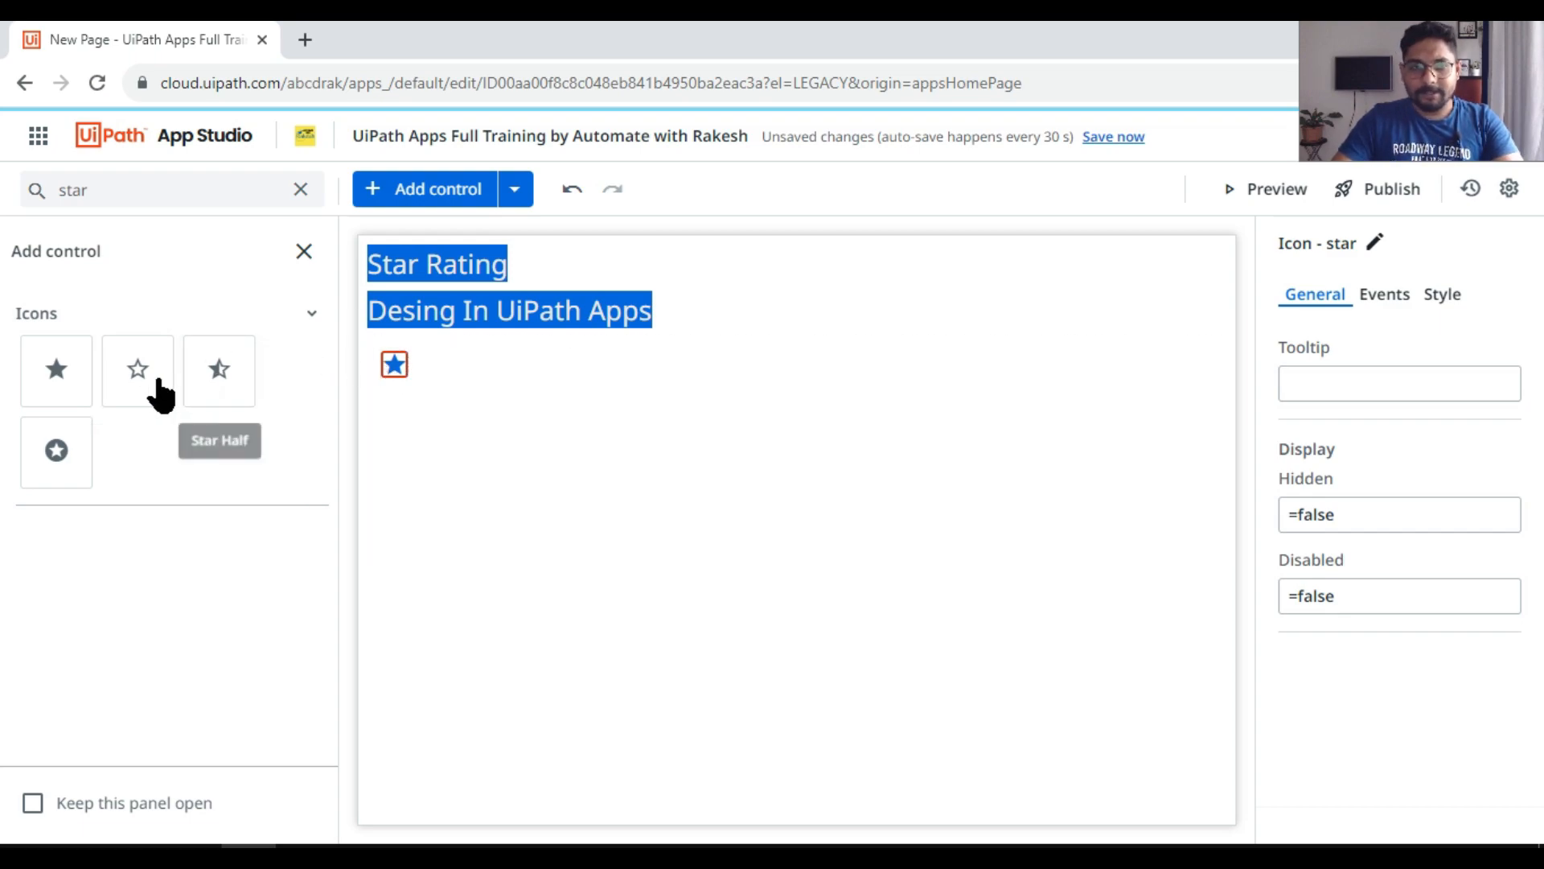
pyautogui.moveTo(165, 386); pyautogui.dragTo(427, 372)
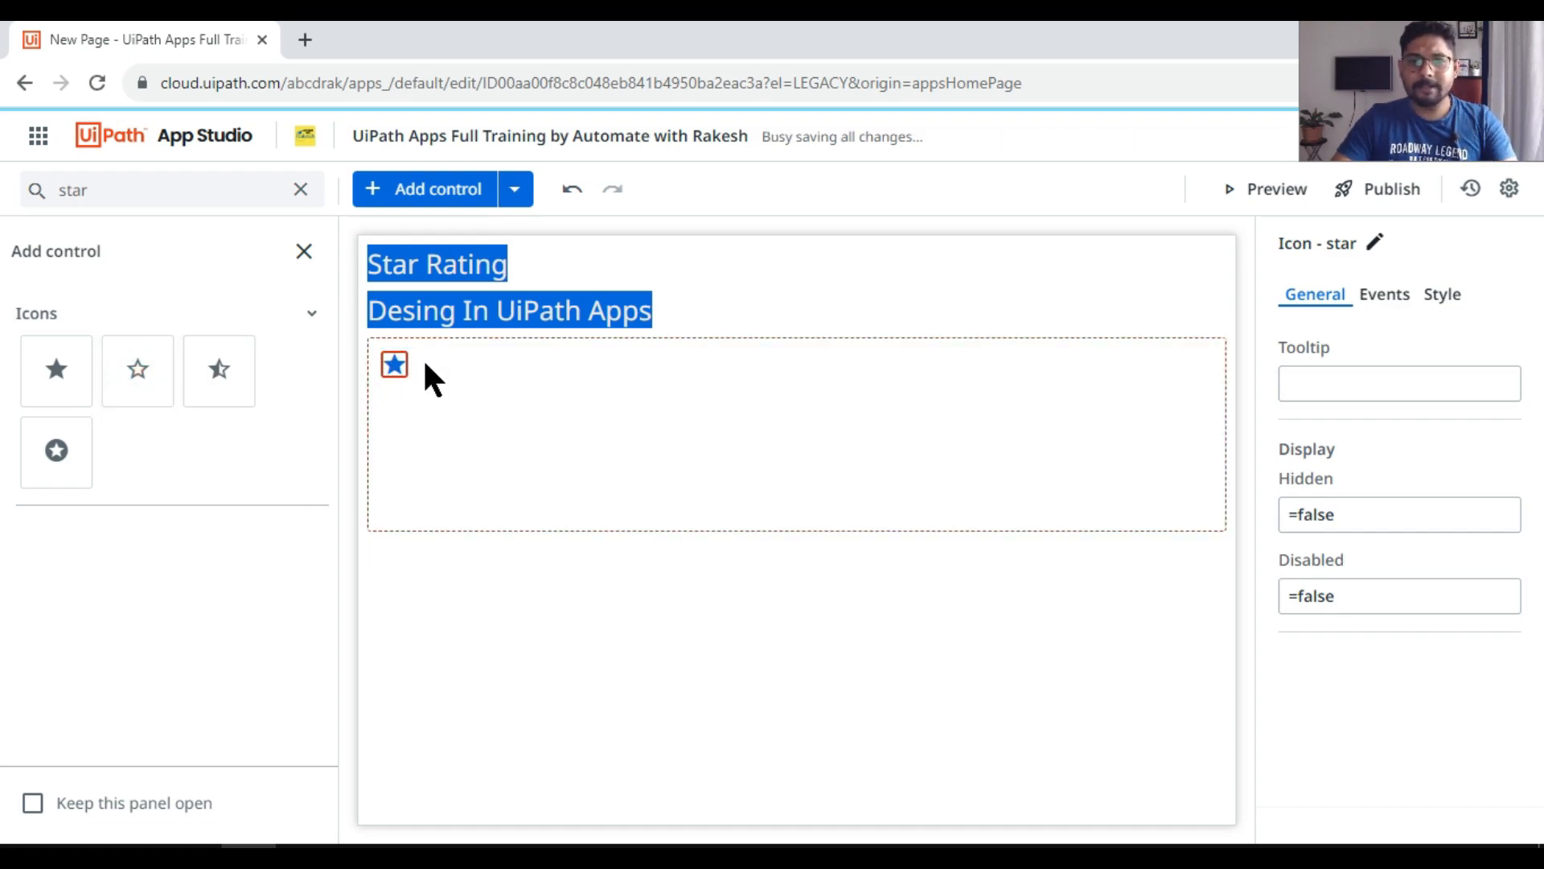
pyautogui.moveTo(131, 372); pyautogui.dragTo(404, 404)
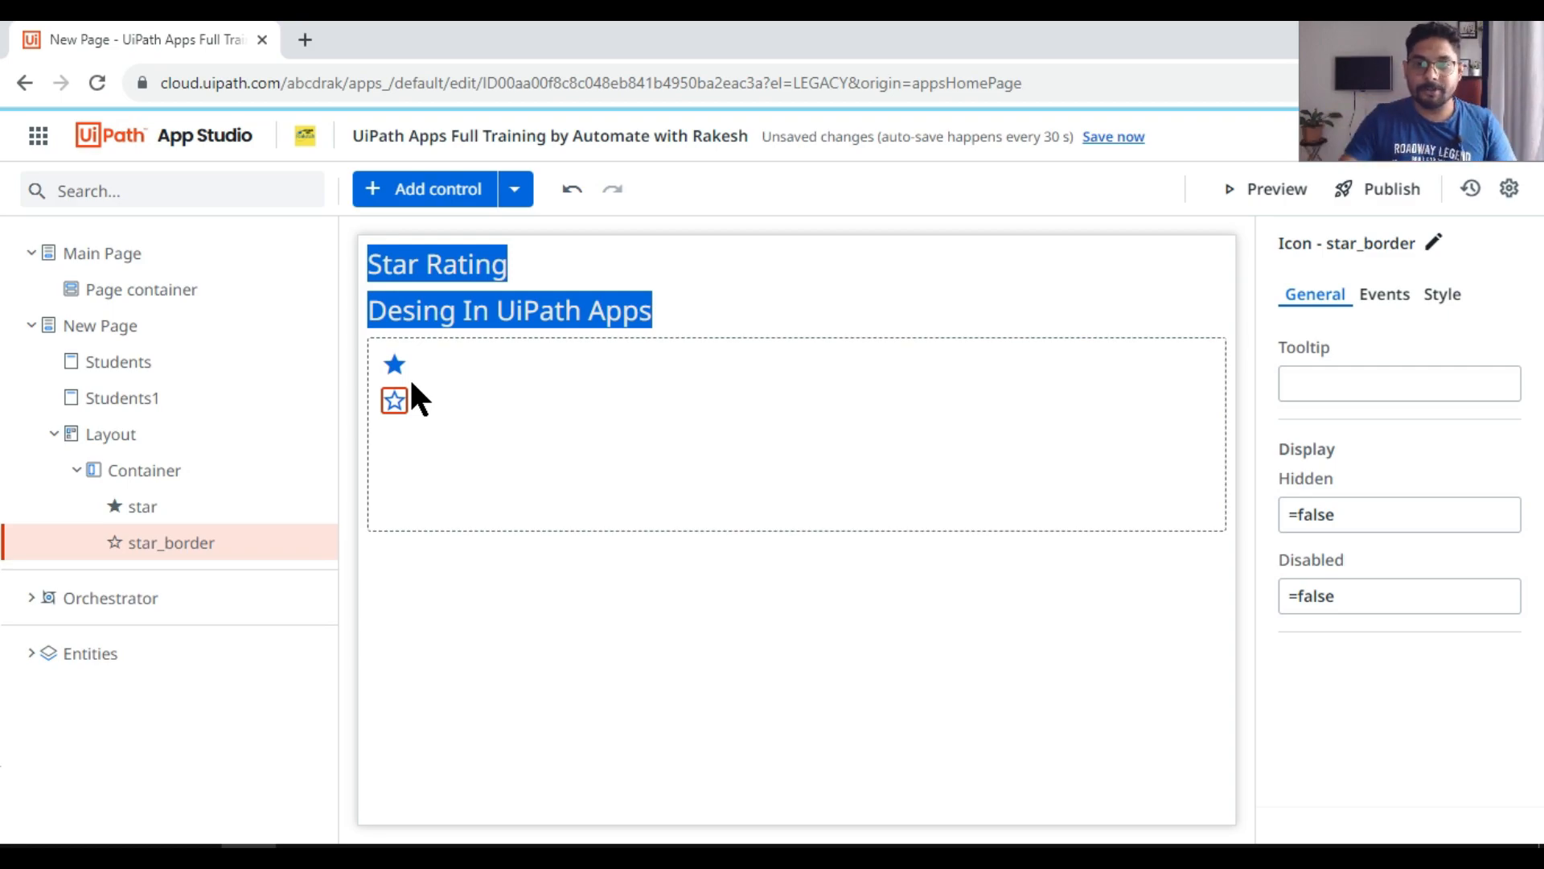
# Step: Set the layout of the container holding the two star icons to Horizontal
pyautogui.click(942, 387)
pyautogui.click(1442, 295)
pyautogui.click(1289, 437)
pyautogui.click(545, 393)
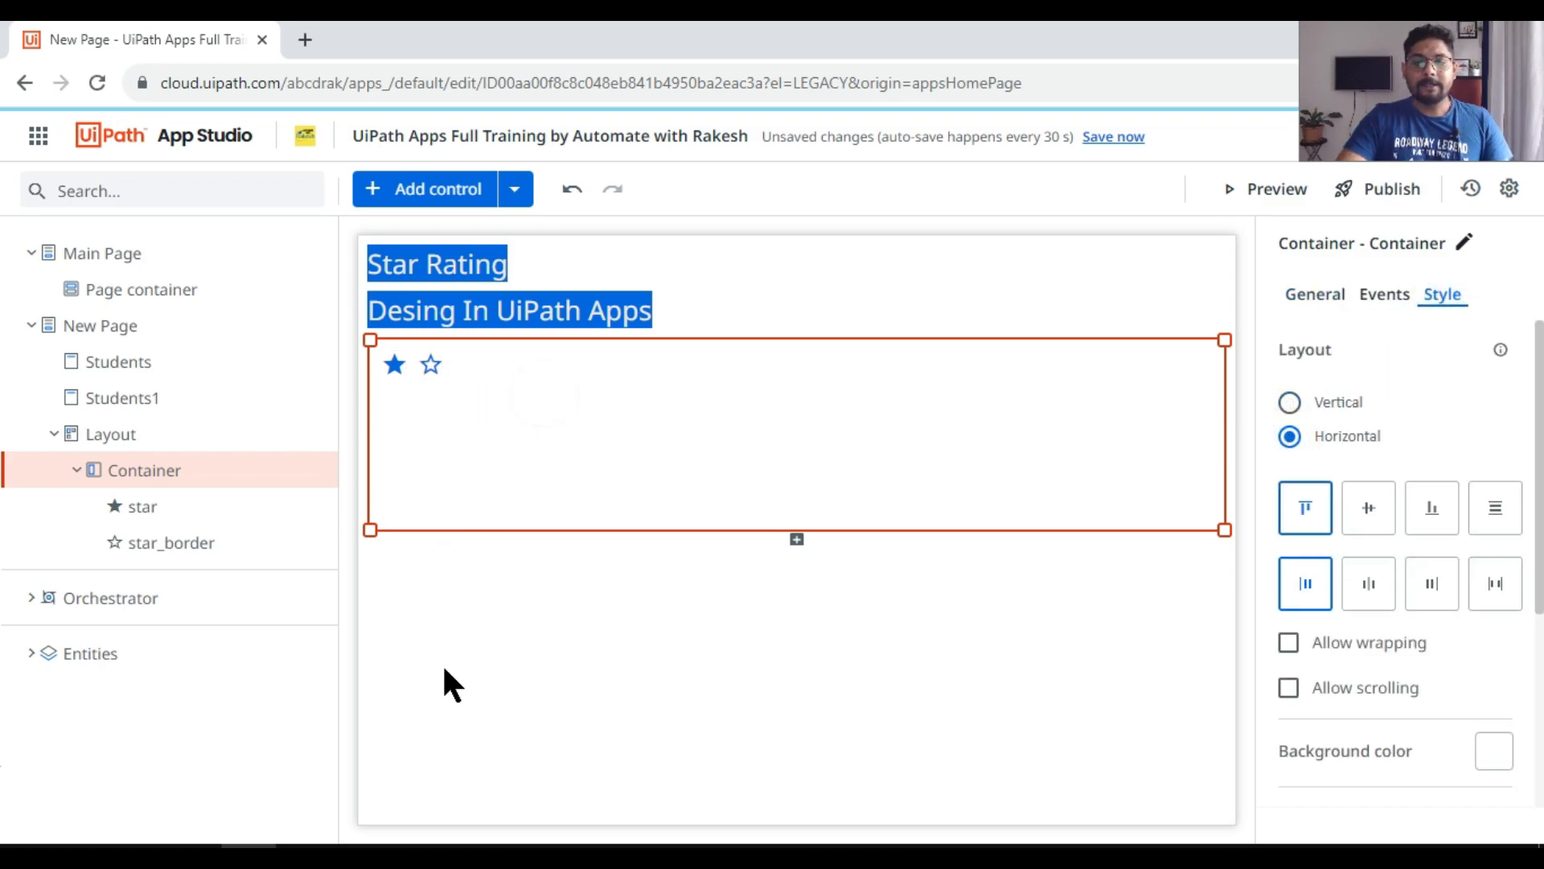
# Step: Inspect the container and both star icons, preview the app to try the filled star, and return to the editor
pyautogui.click(482, 613)
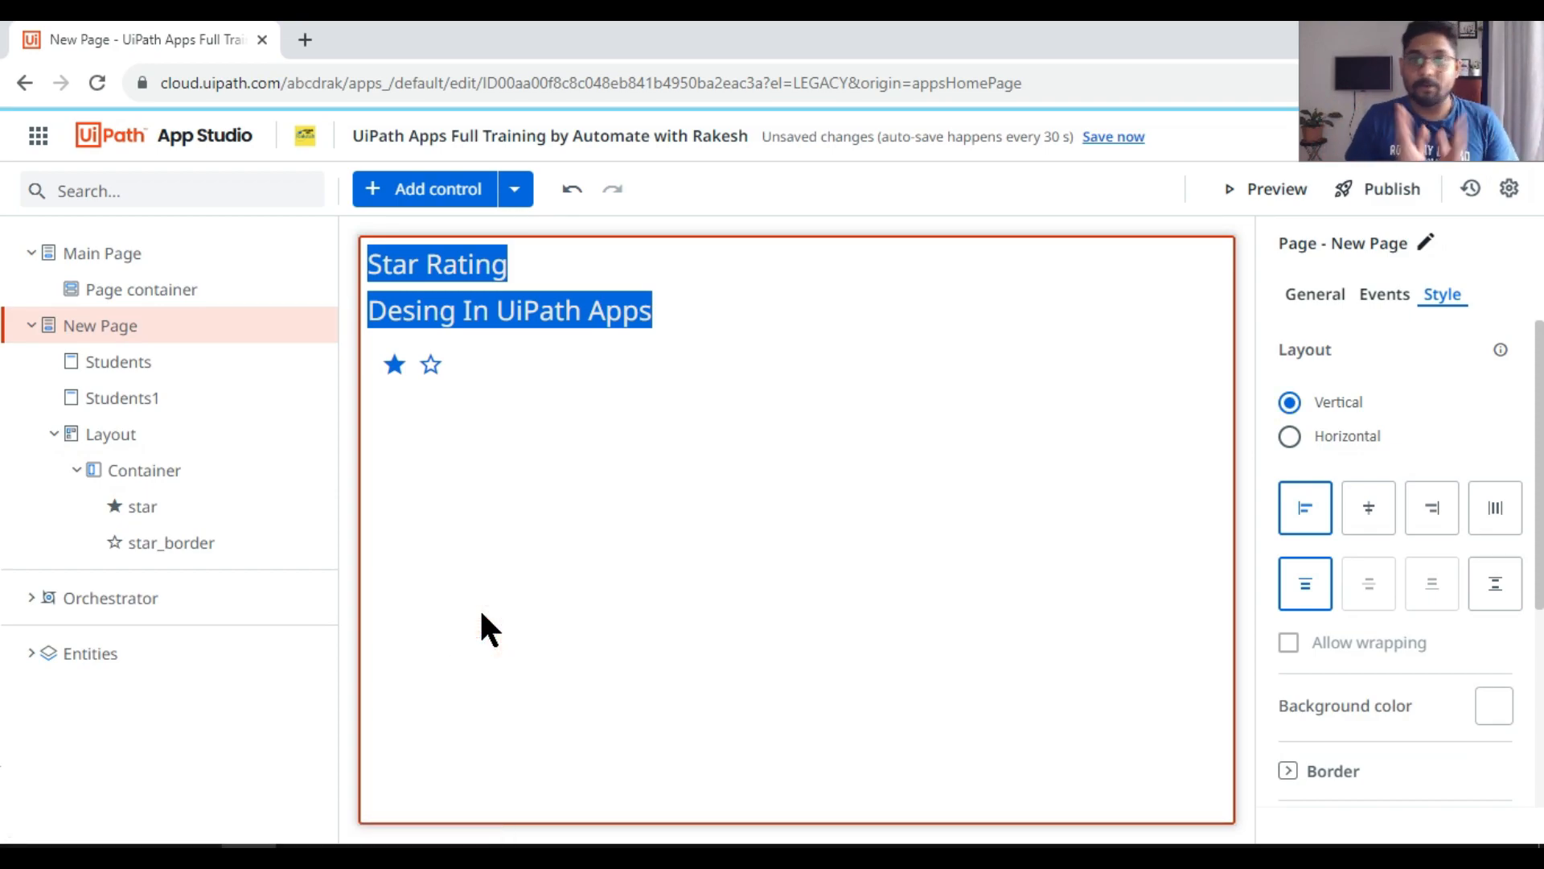
pyautogui.click(515, 395)
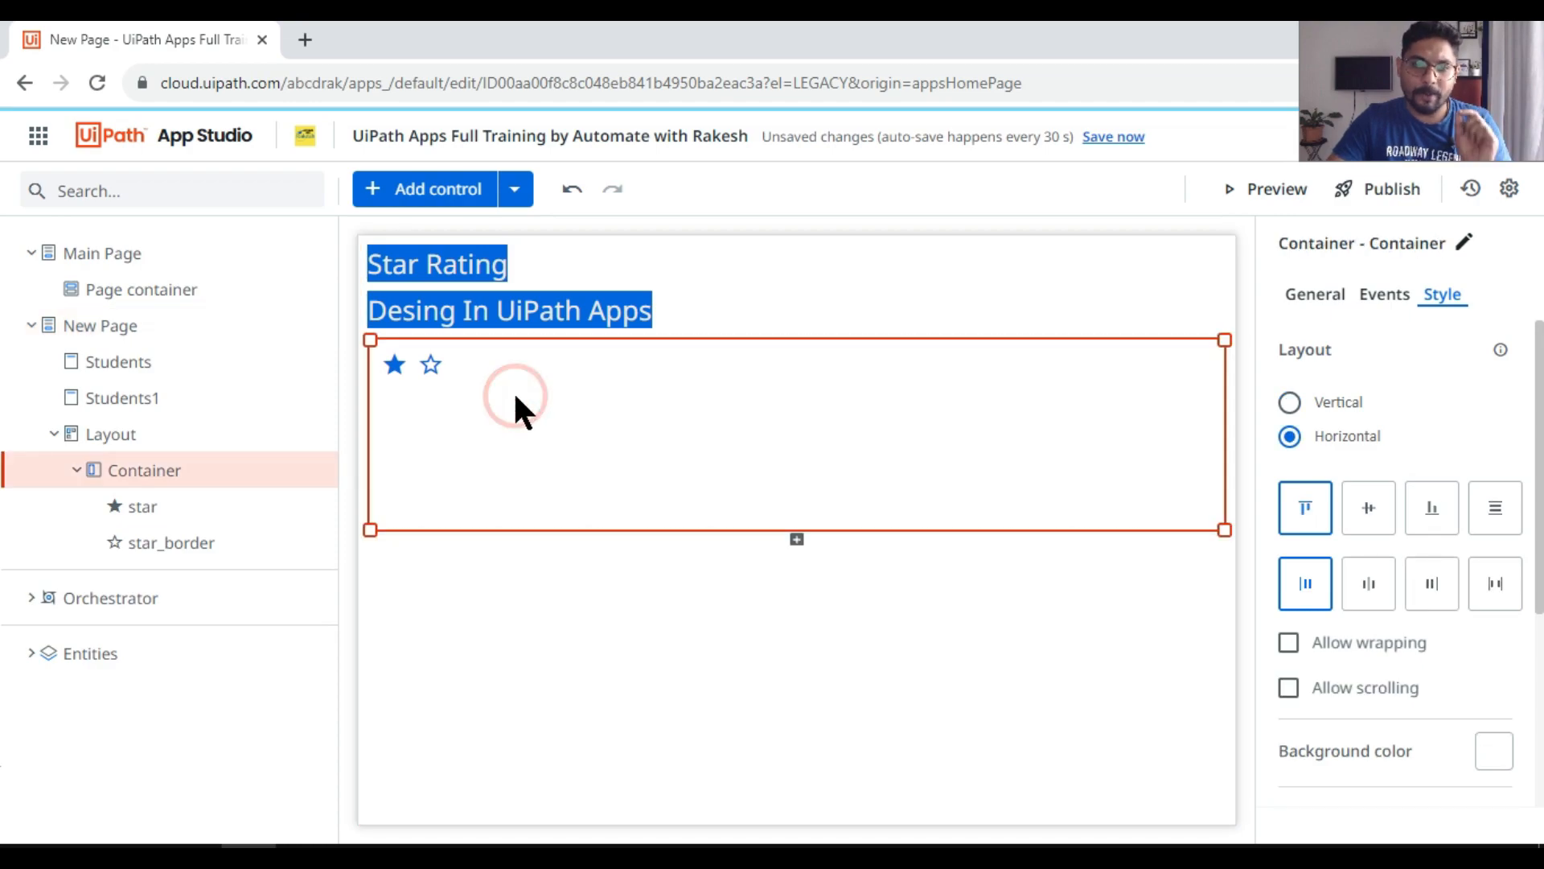
pyautogui.click(396, 365)
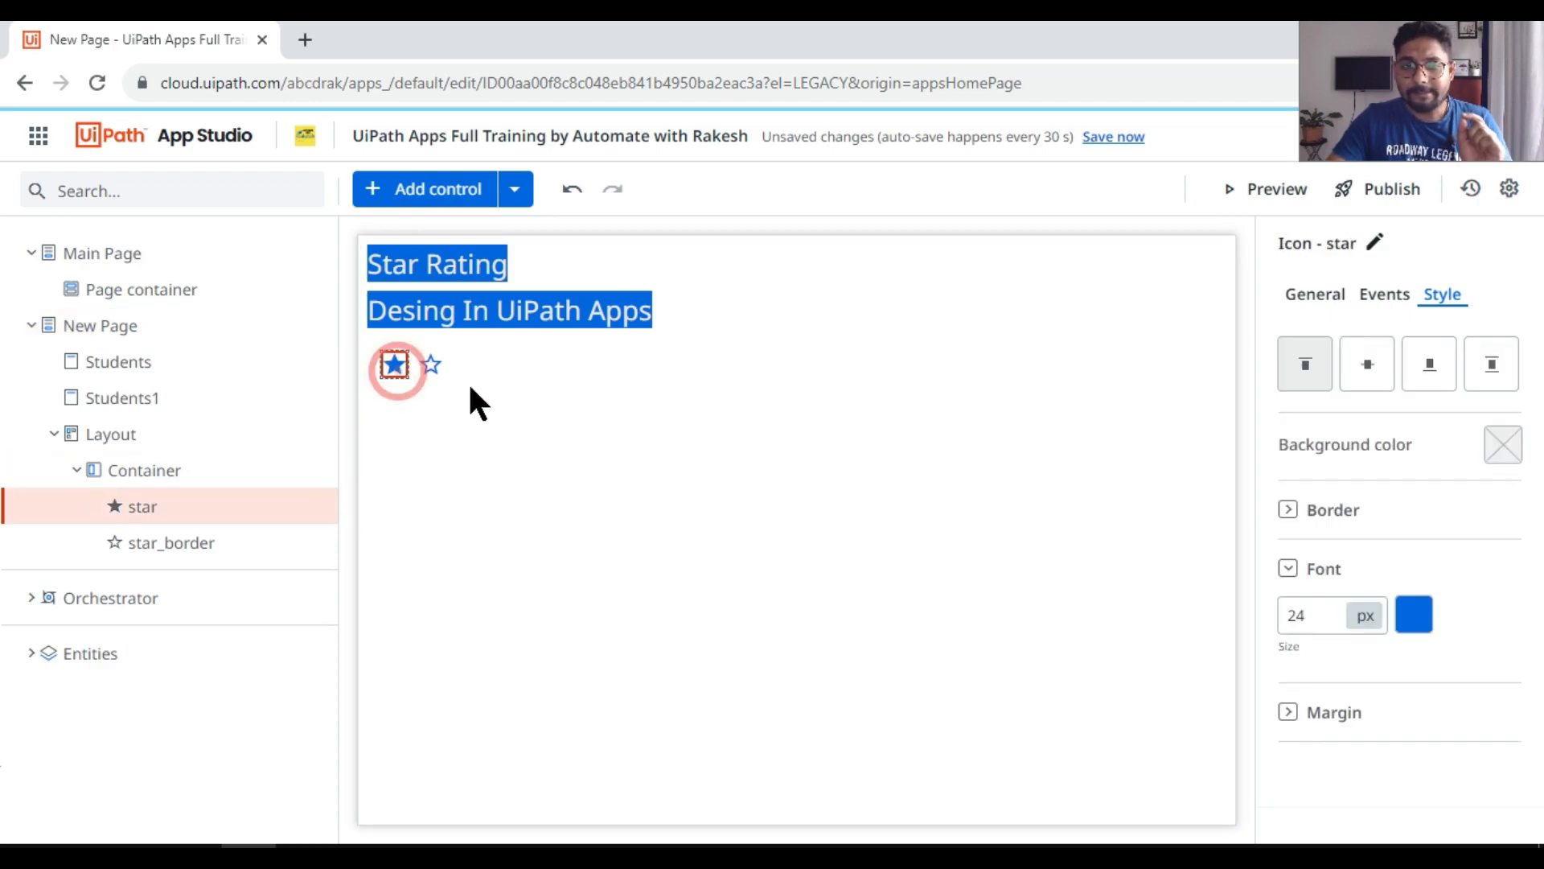
pyautogui.click(426, 365)
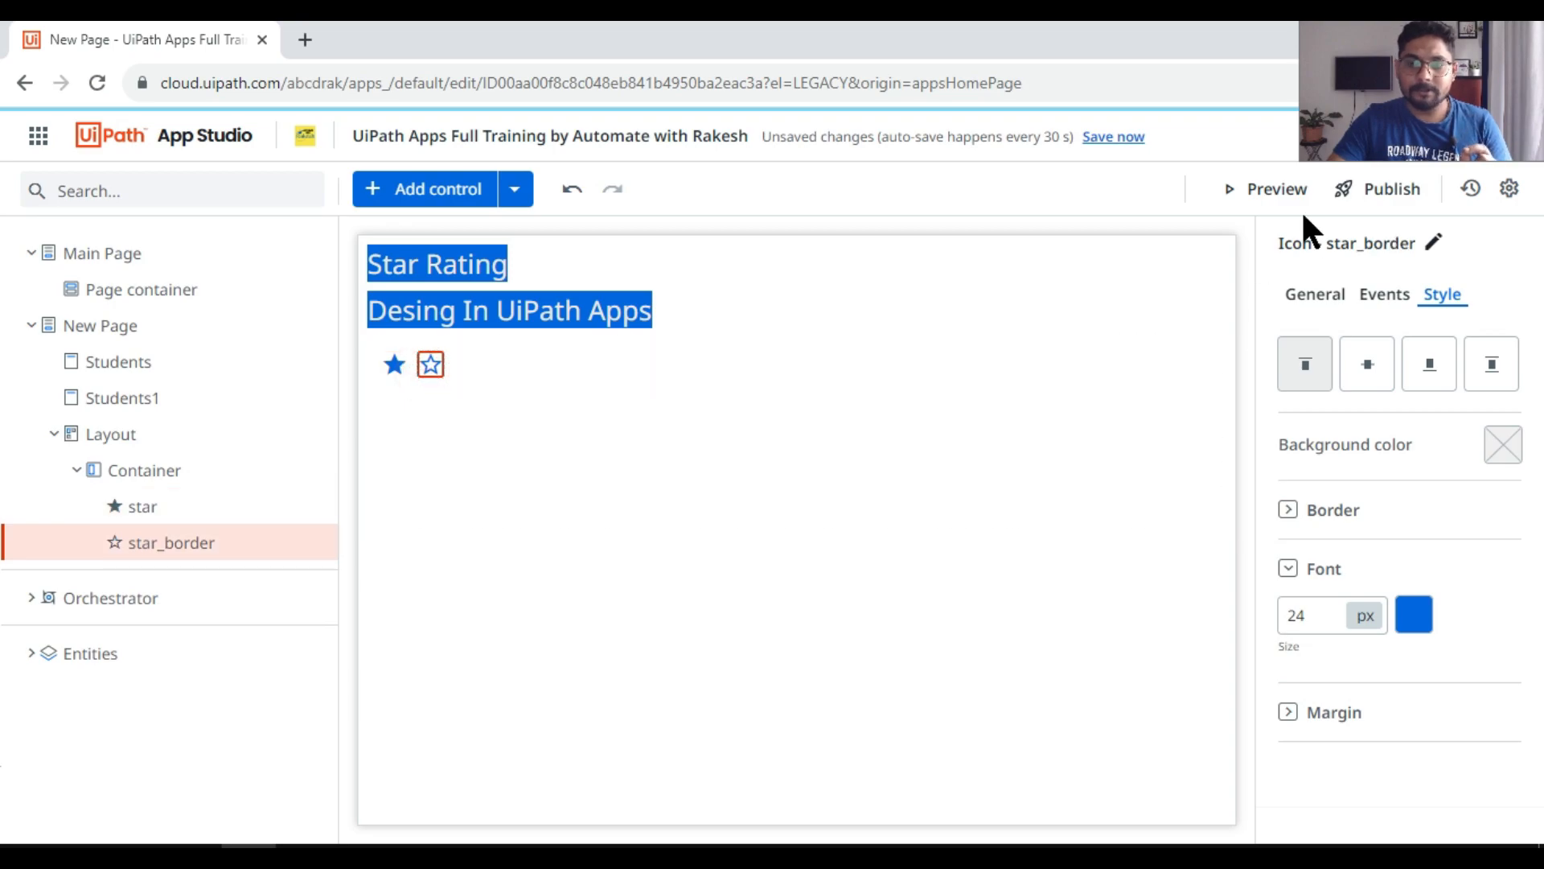
pyautogui.click(1258, 191)
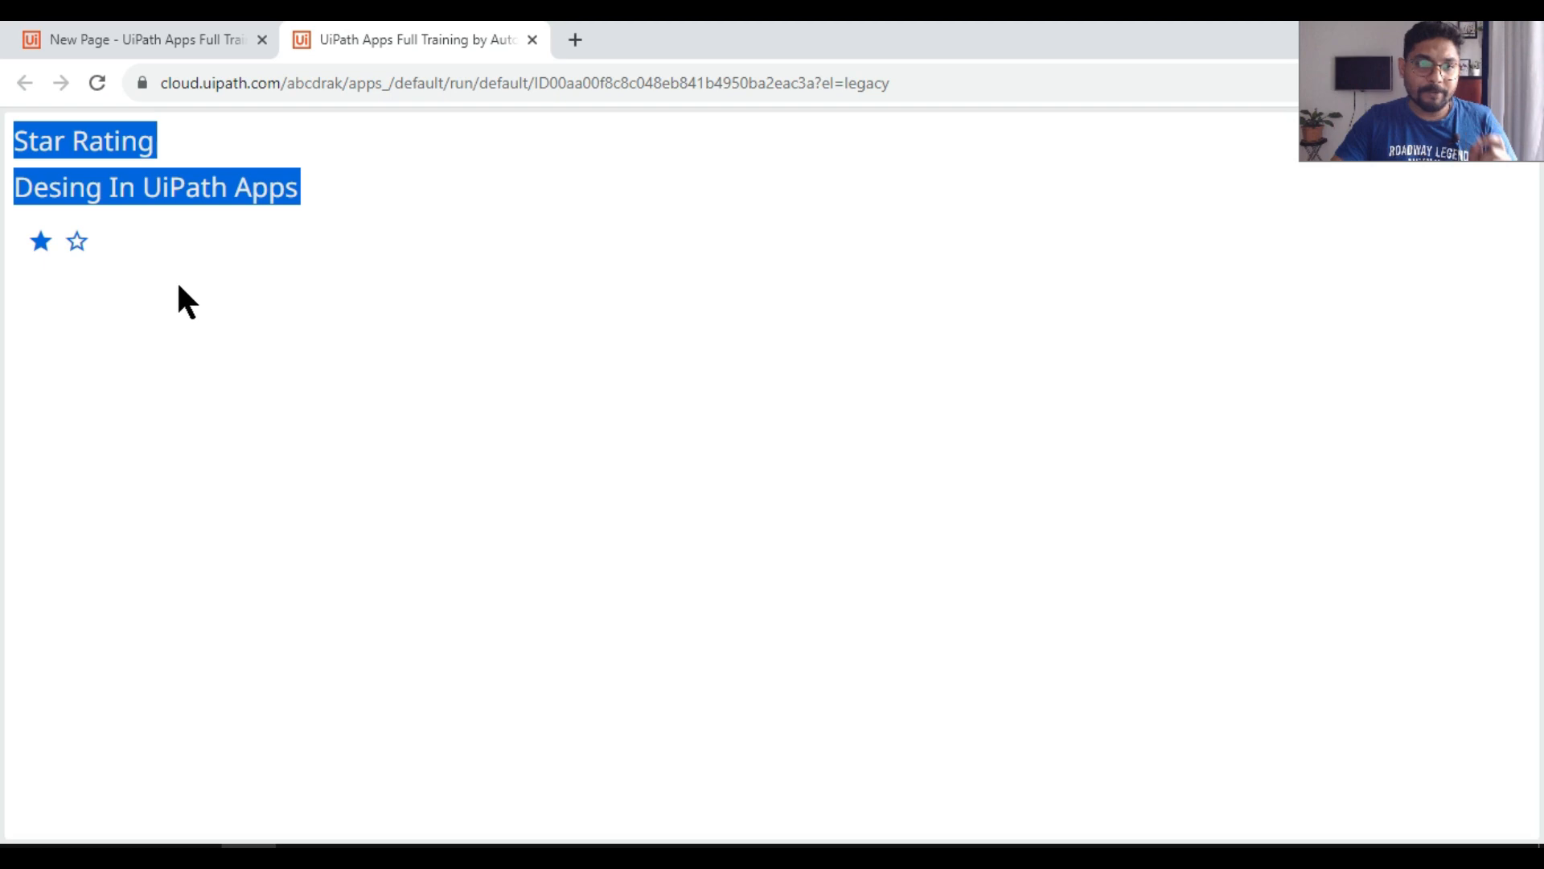
pyautogui.click(37, 243)
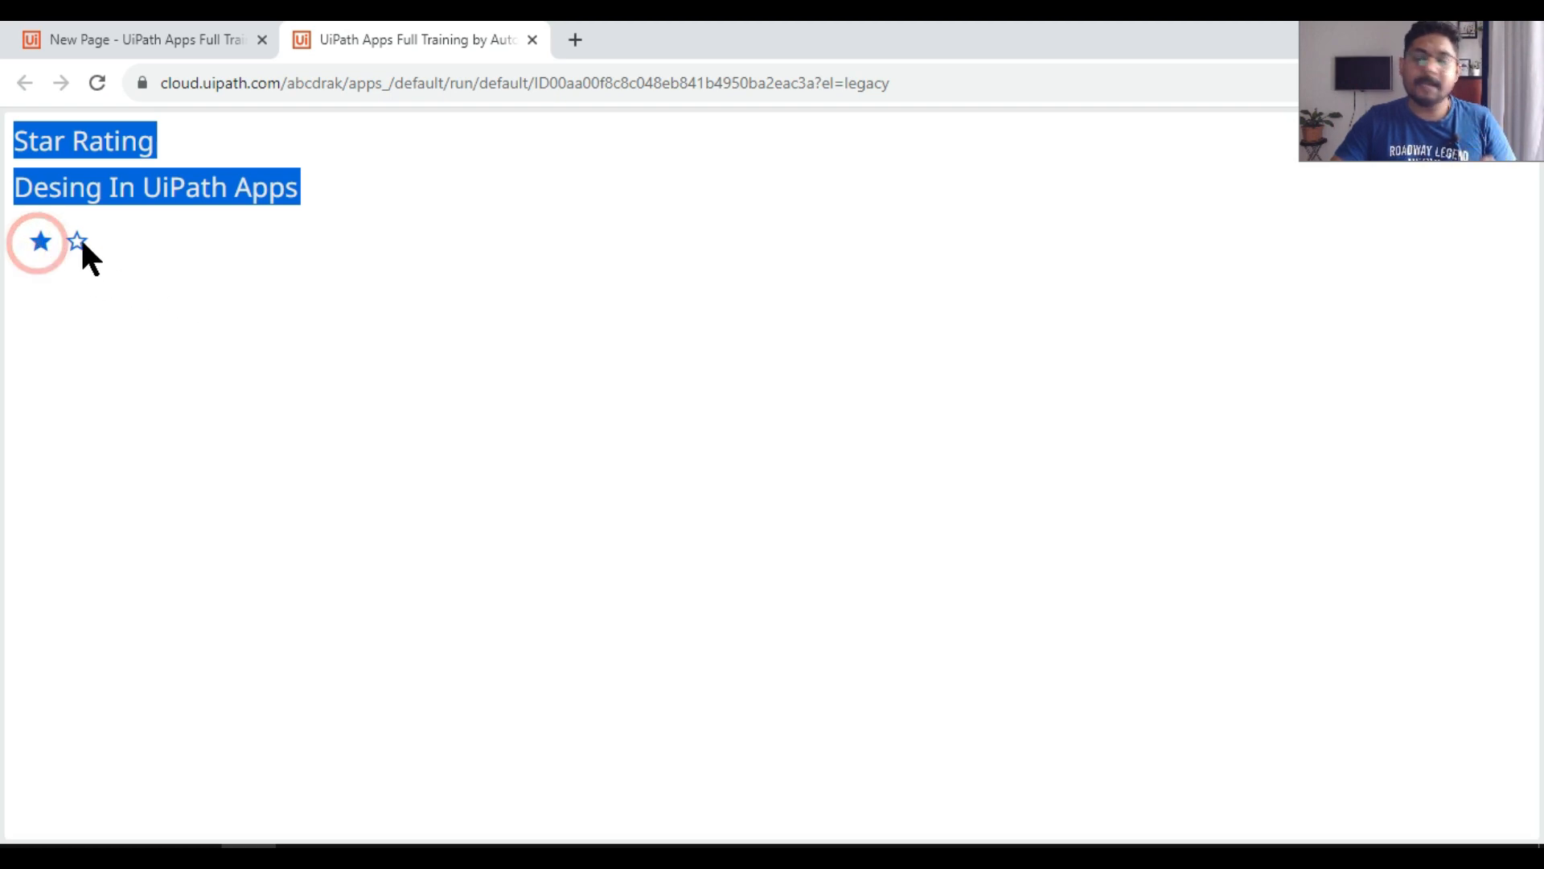
pyautogui.click(156, 41)
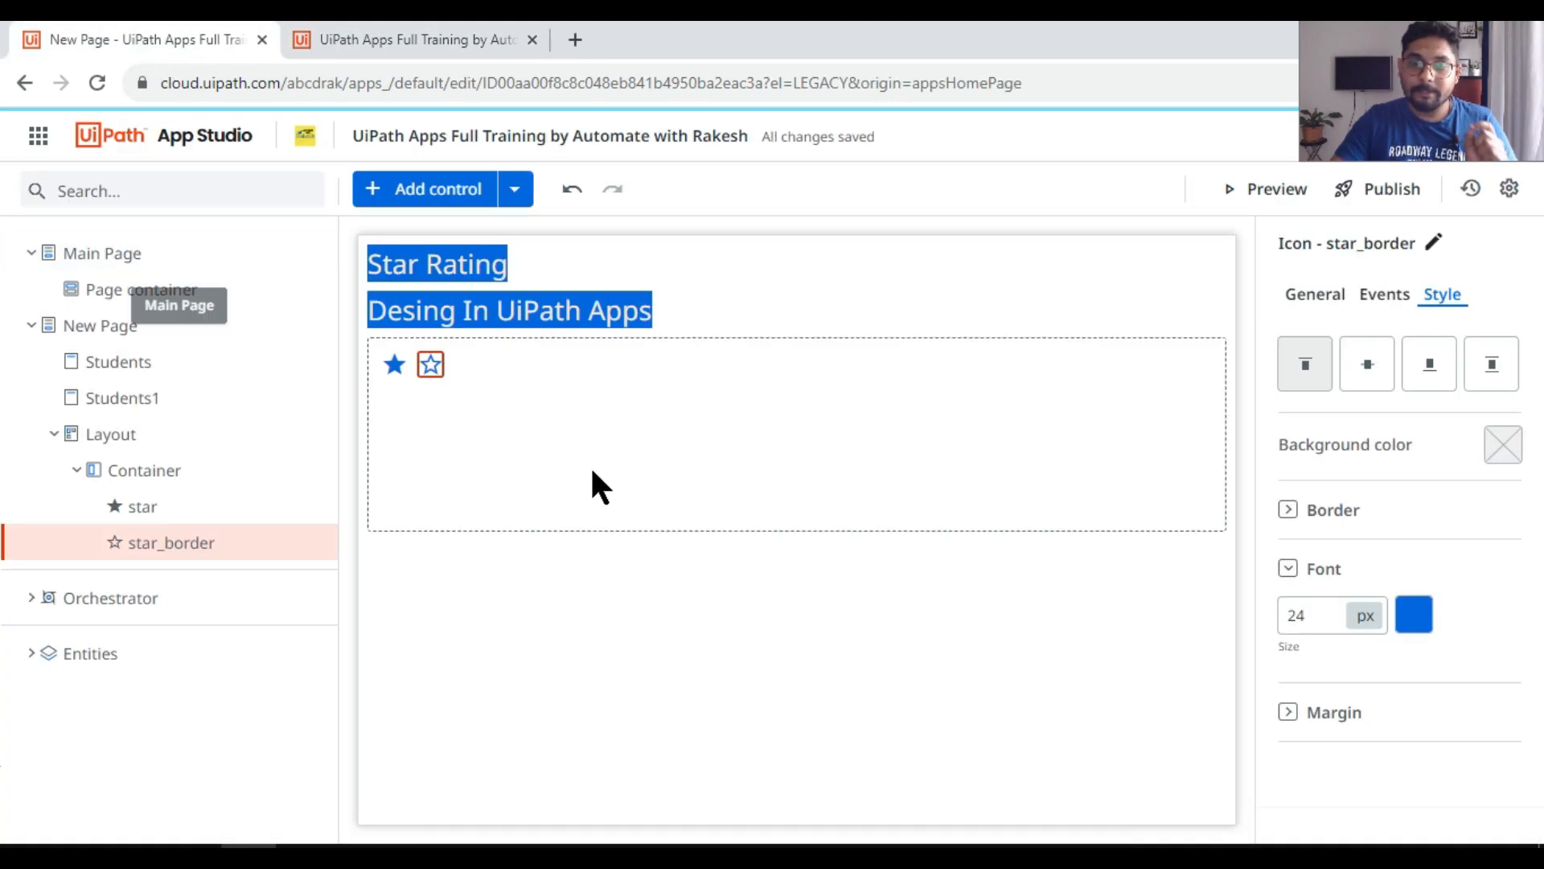
# Step: Set the filled star icon's Hidden property to =true
pyautogui.click(1307, 294)
pyautogui.click(394, 364)
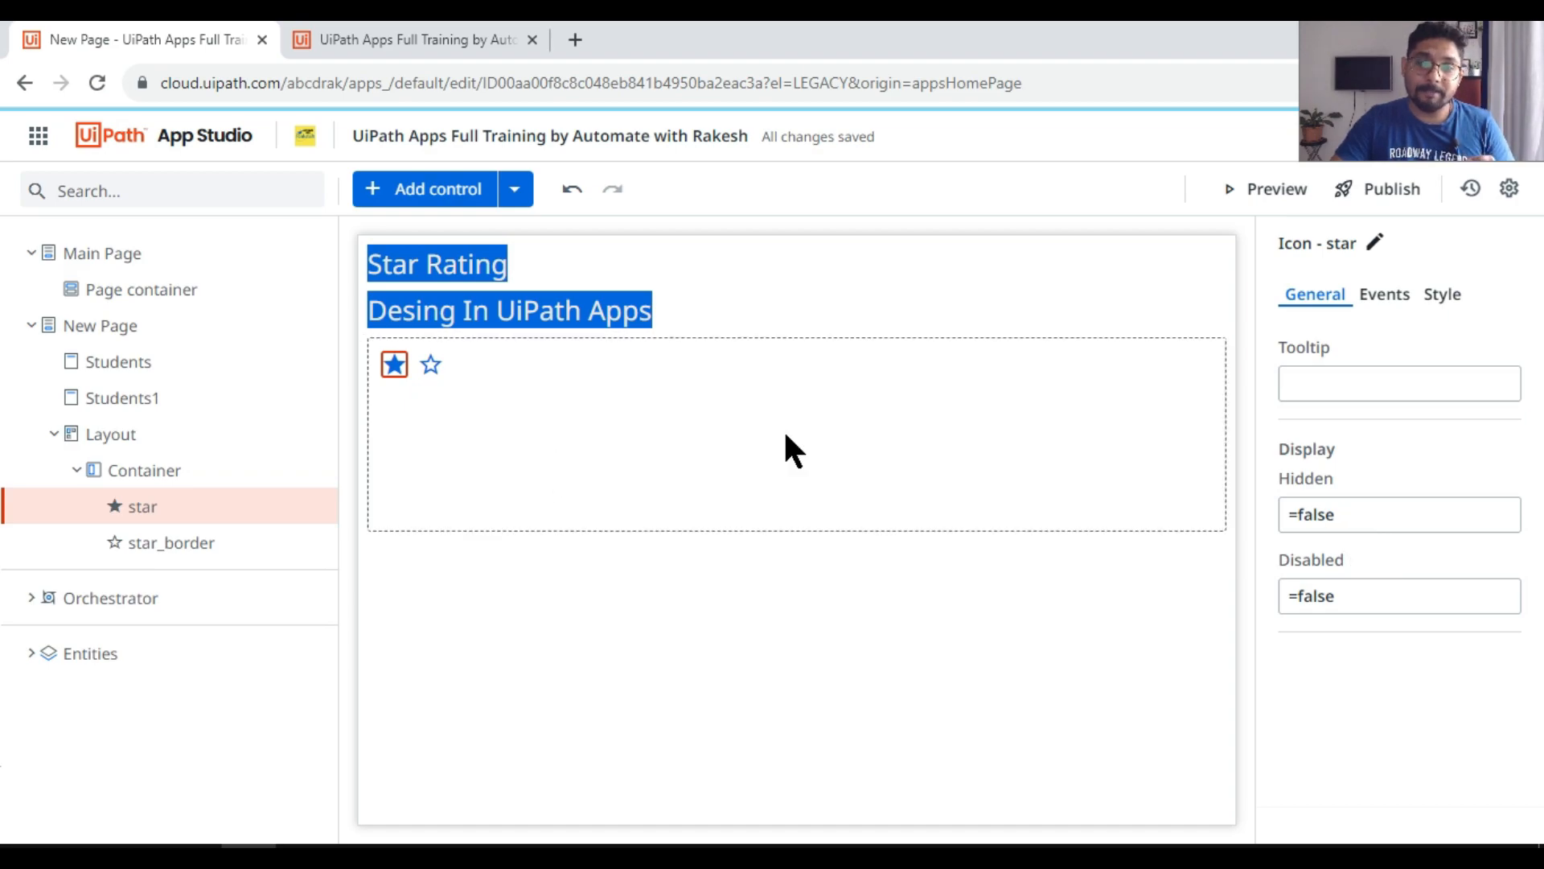
pyautogui.click(1344, 515)
pyautogui.press('BackSpace')
pyautogui.press('BackSpace')
pyautogui.press('BackSpace')
pyautogui.press('BackSpace')
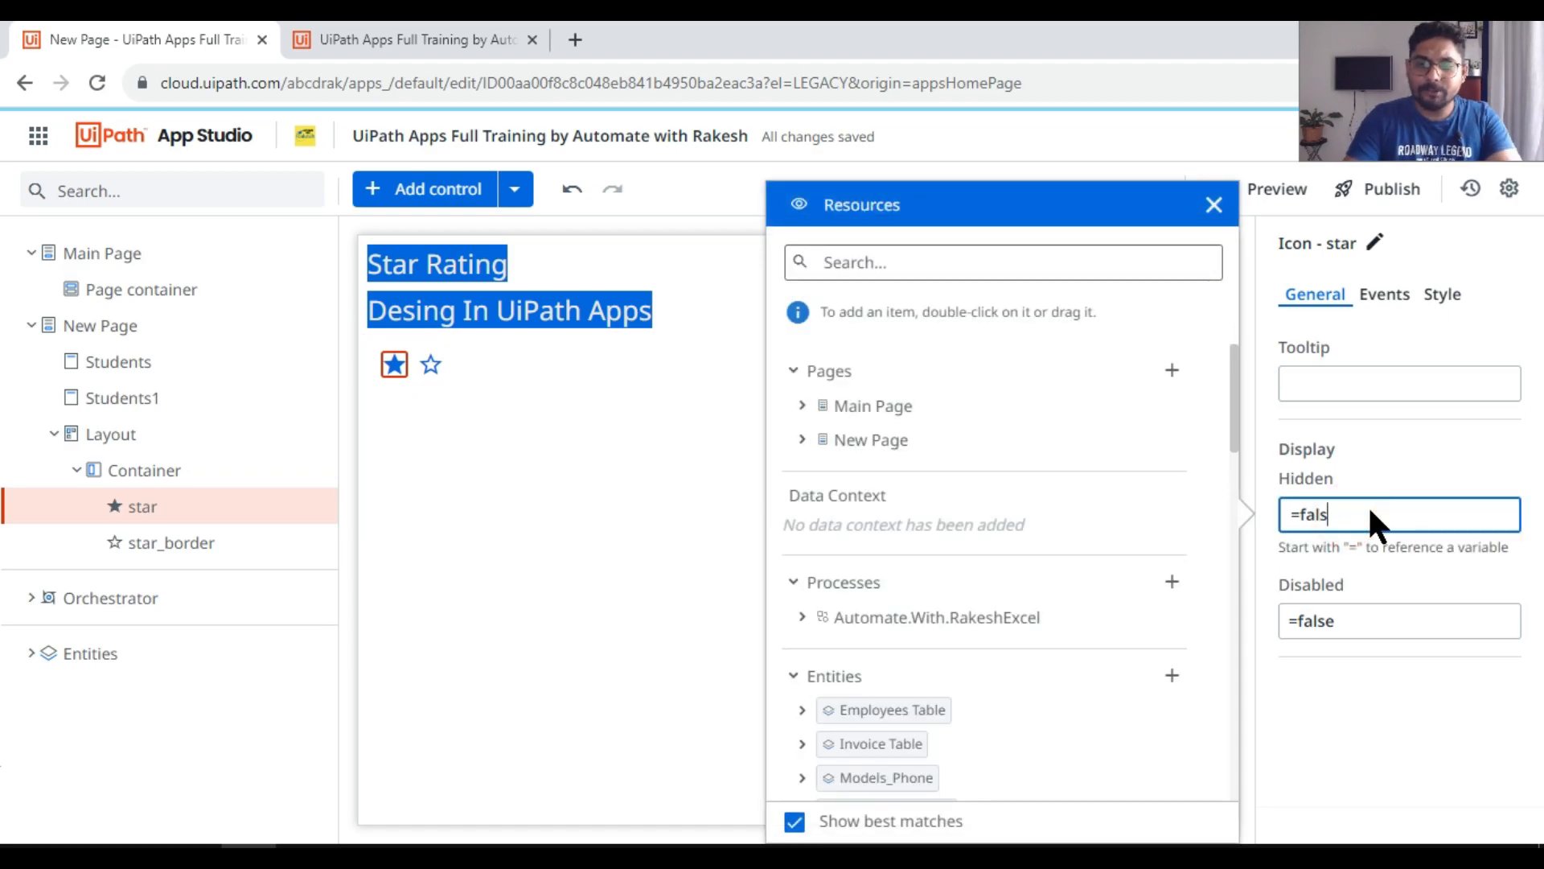
pyautogui.press('BackSpace')
pyautogui.write('tr')
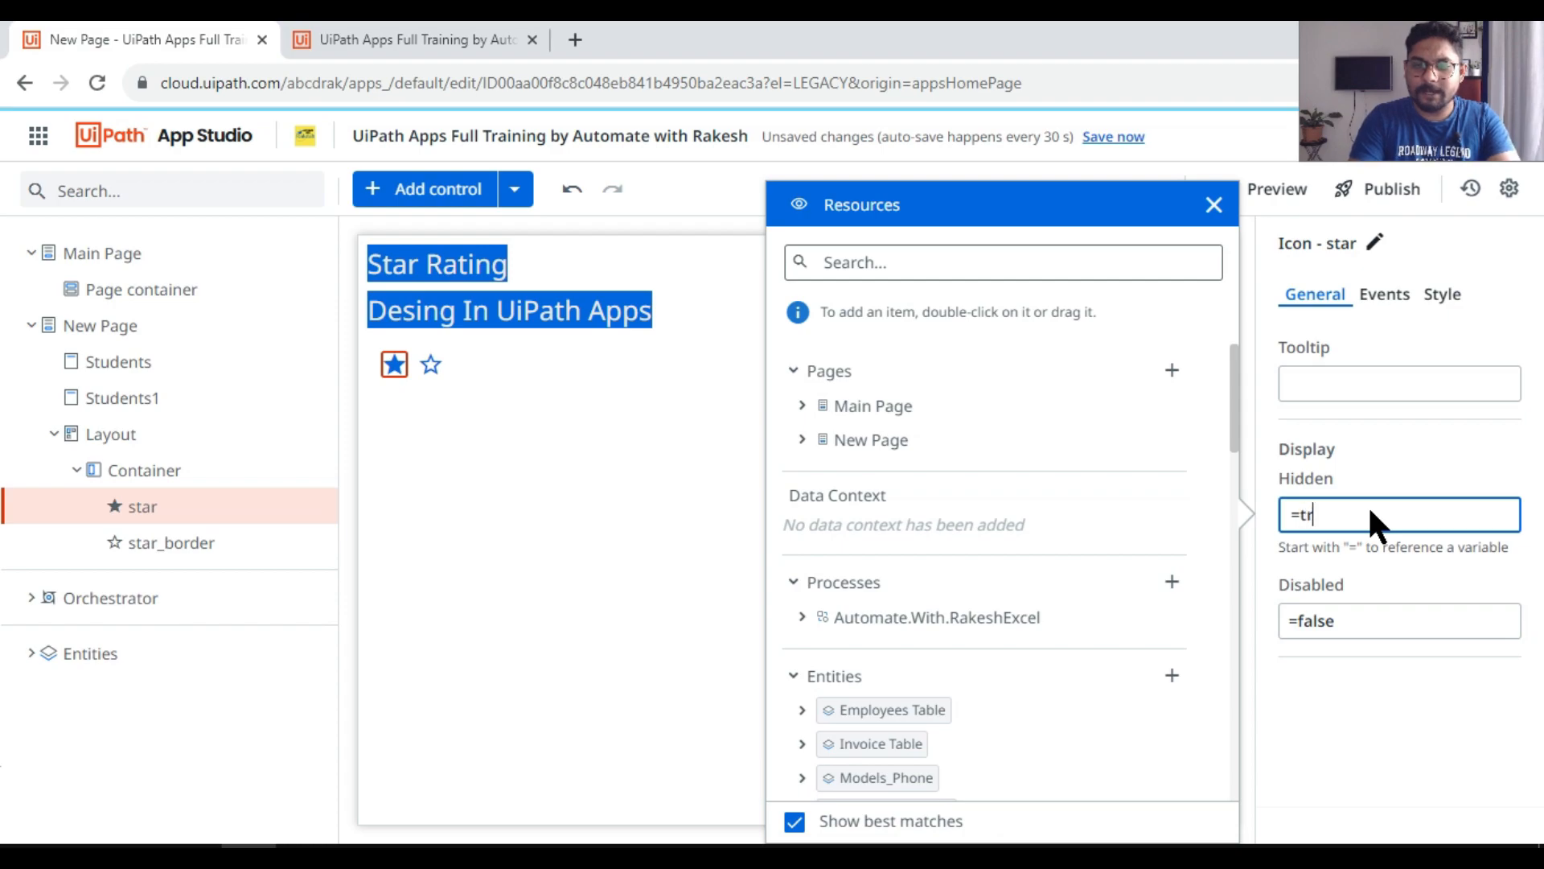
pyautogui.write('ue')
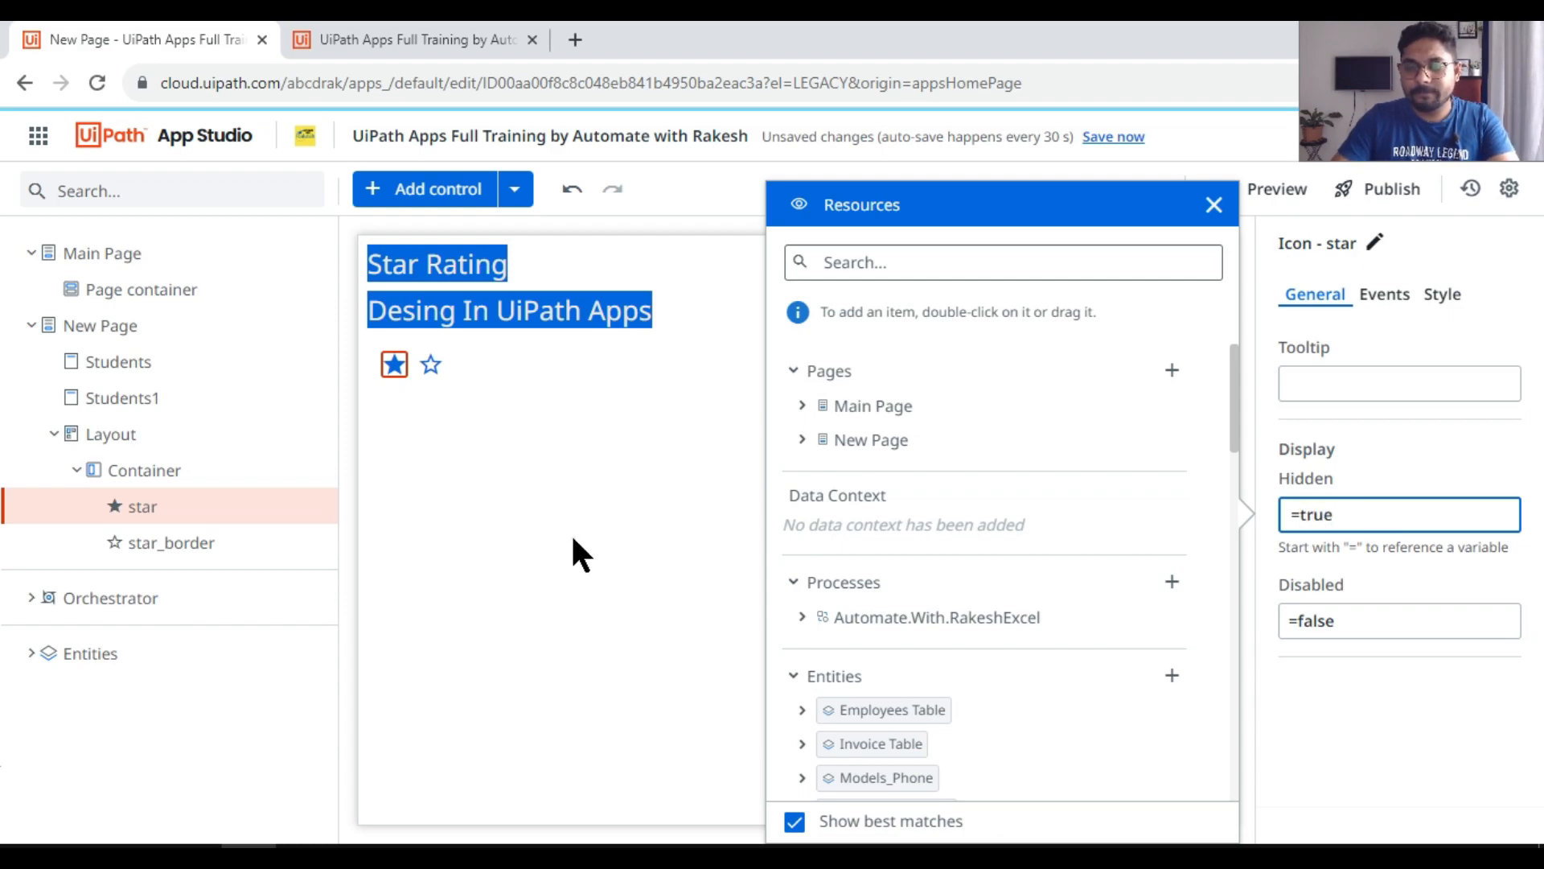
pyautogui.click(572, 536)
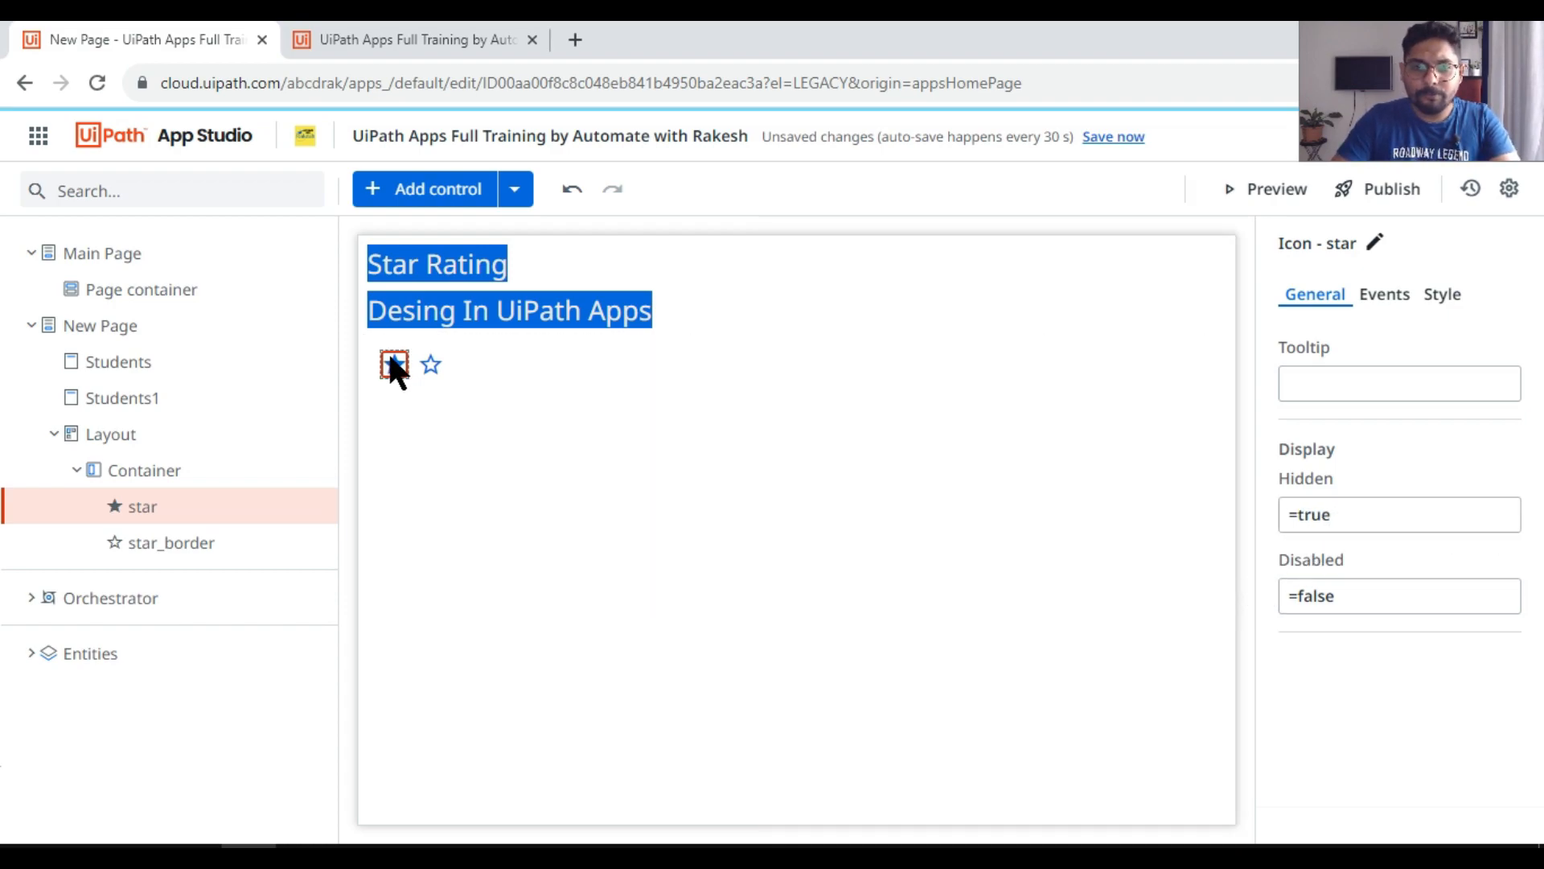
# Step: Check the outlined star's Hidden property, preview the app to see which icon is displayed, and return to the editor
pyautogui.click(431, 366)
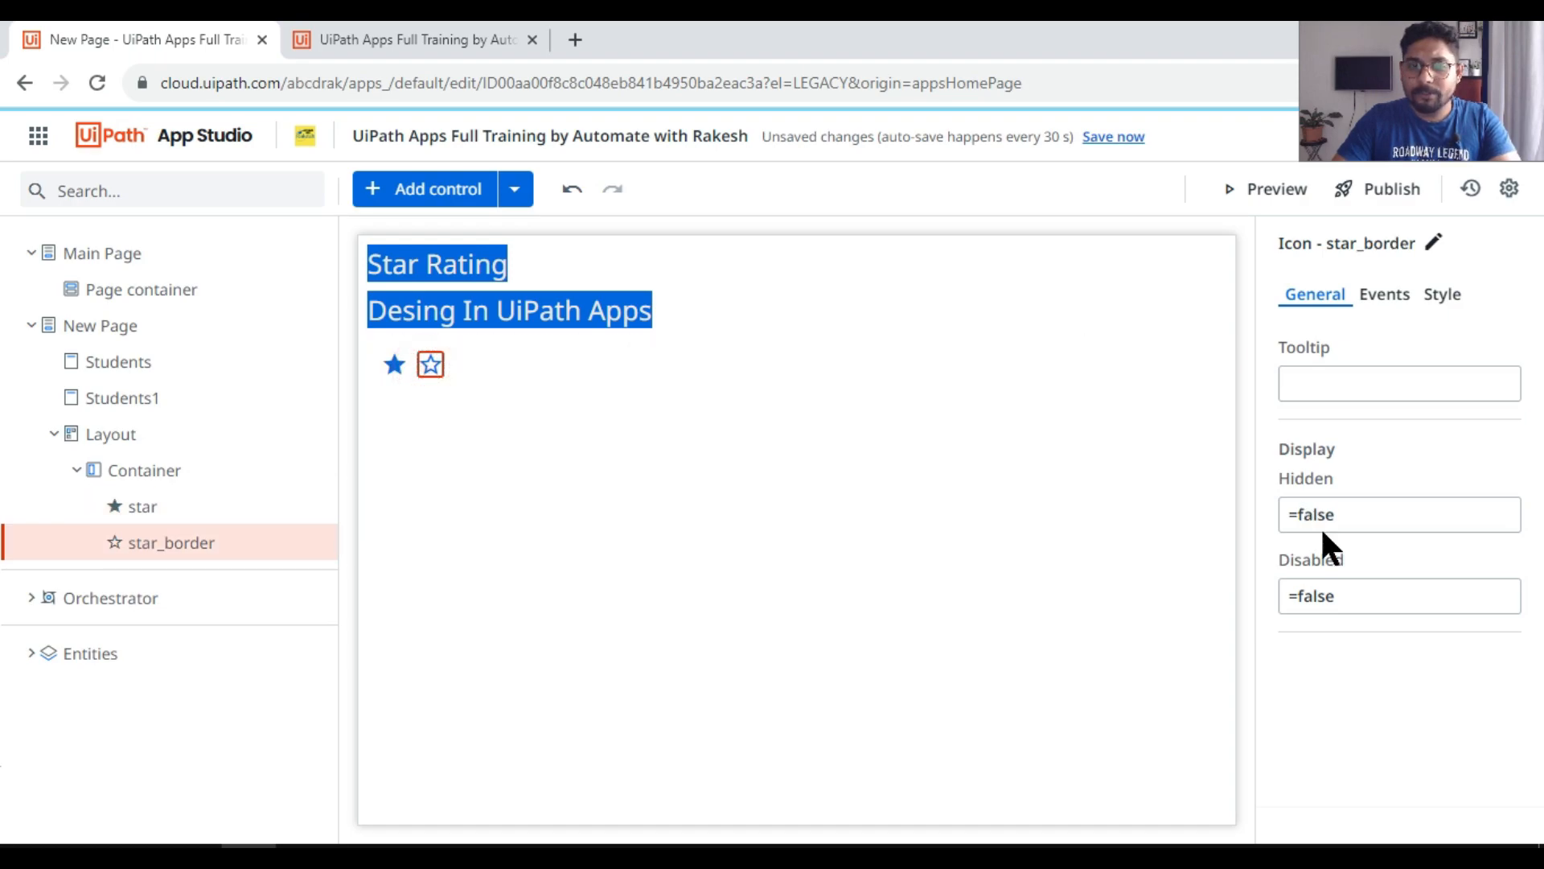
pyautogui.click(1309, 186)
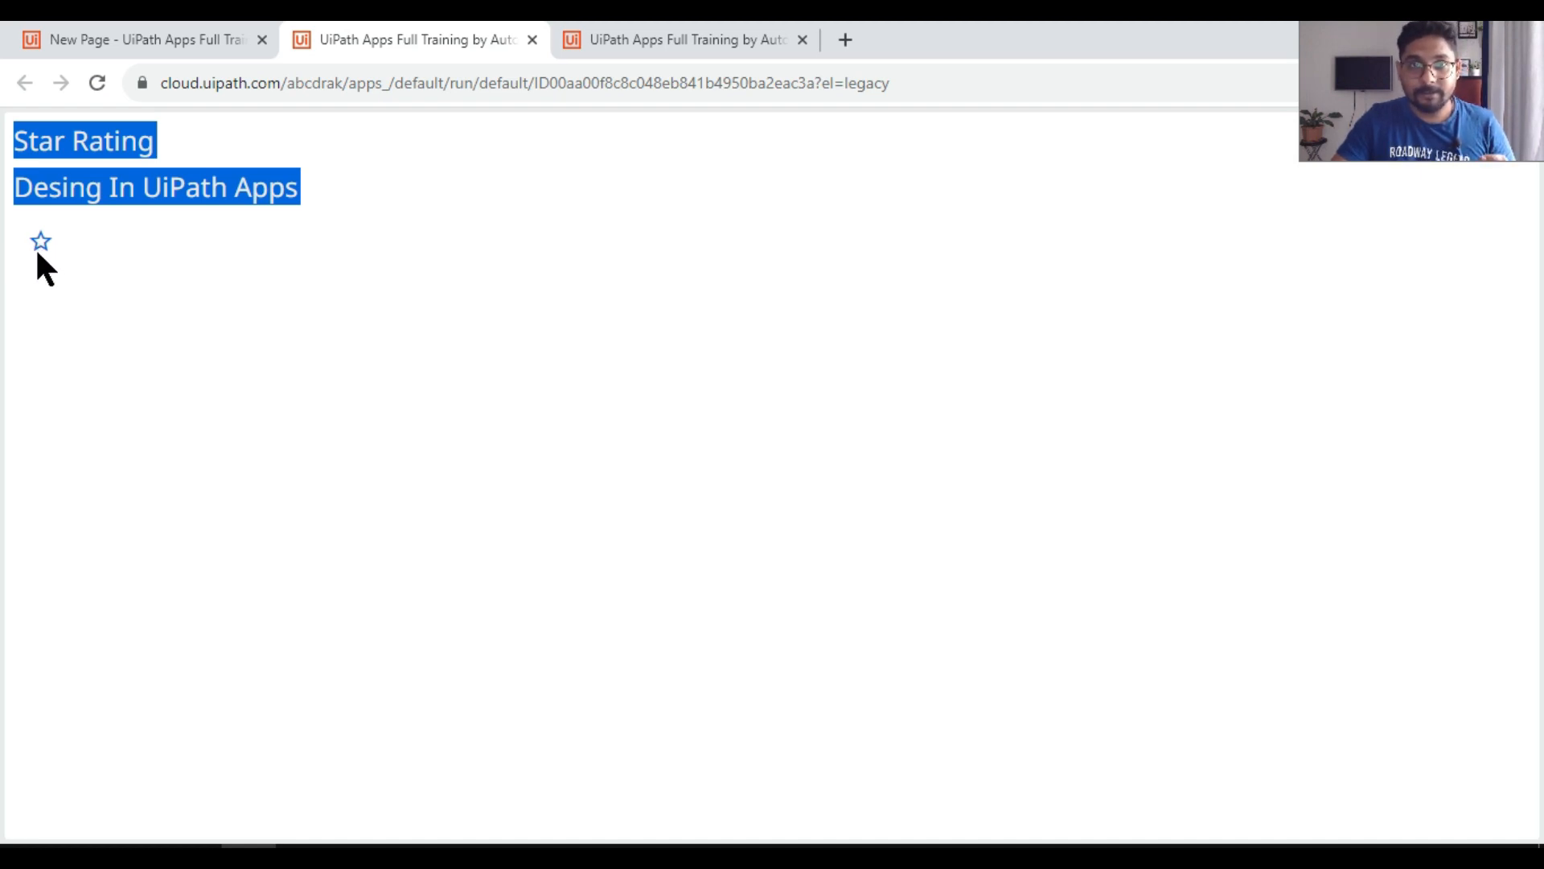
pyautogui.click(192, 39)
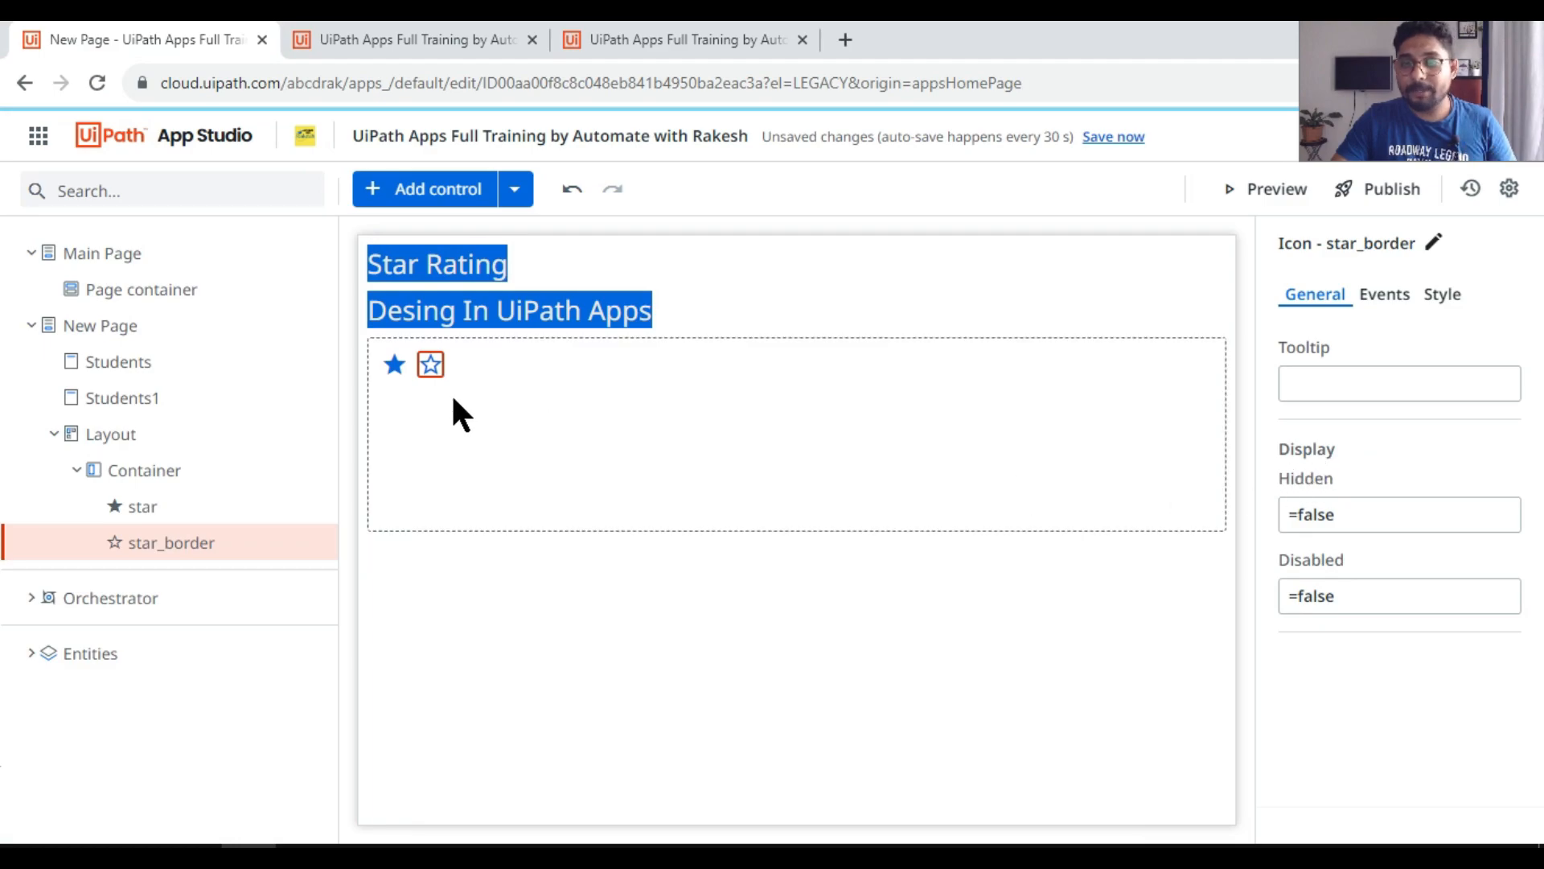
# Step: Compare the Hidden properties of the filled and outlined star icons, and select their container
pyautogui.click(394, 364)
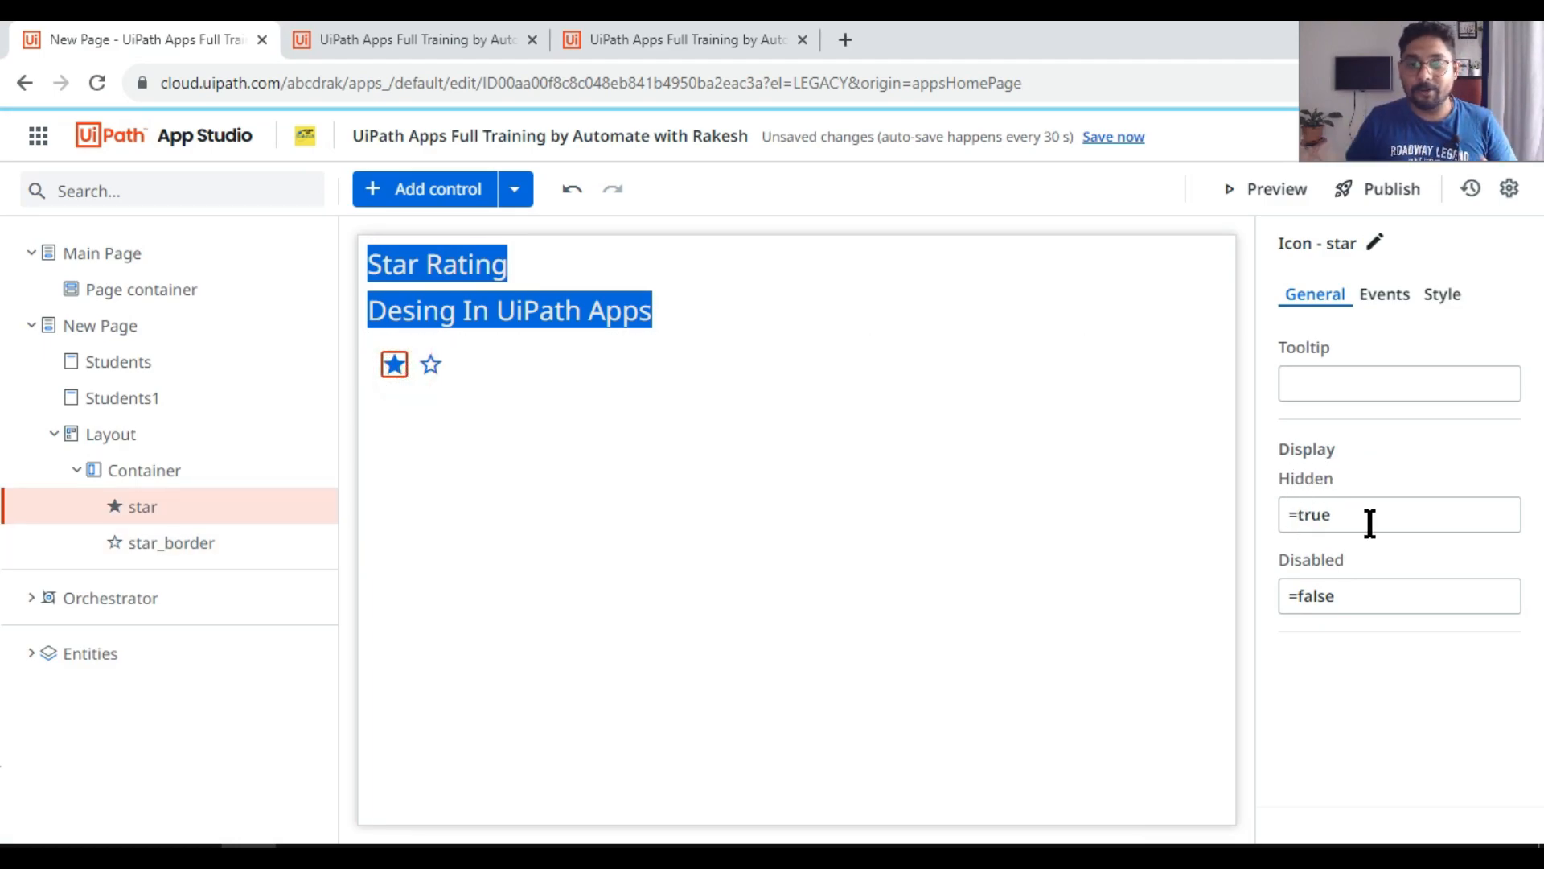
pyautogui.doubleClick(1313, 514)
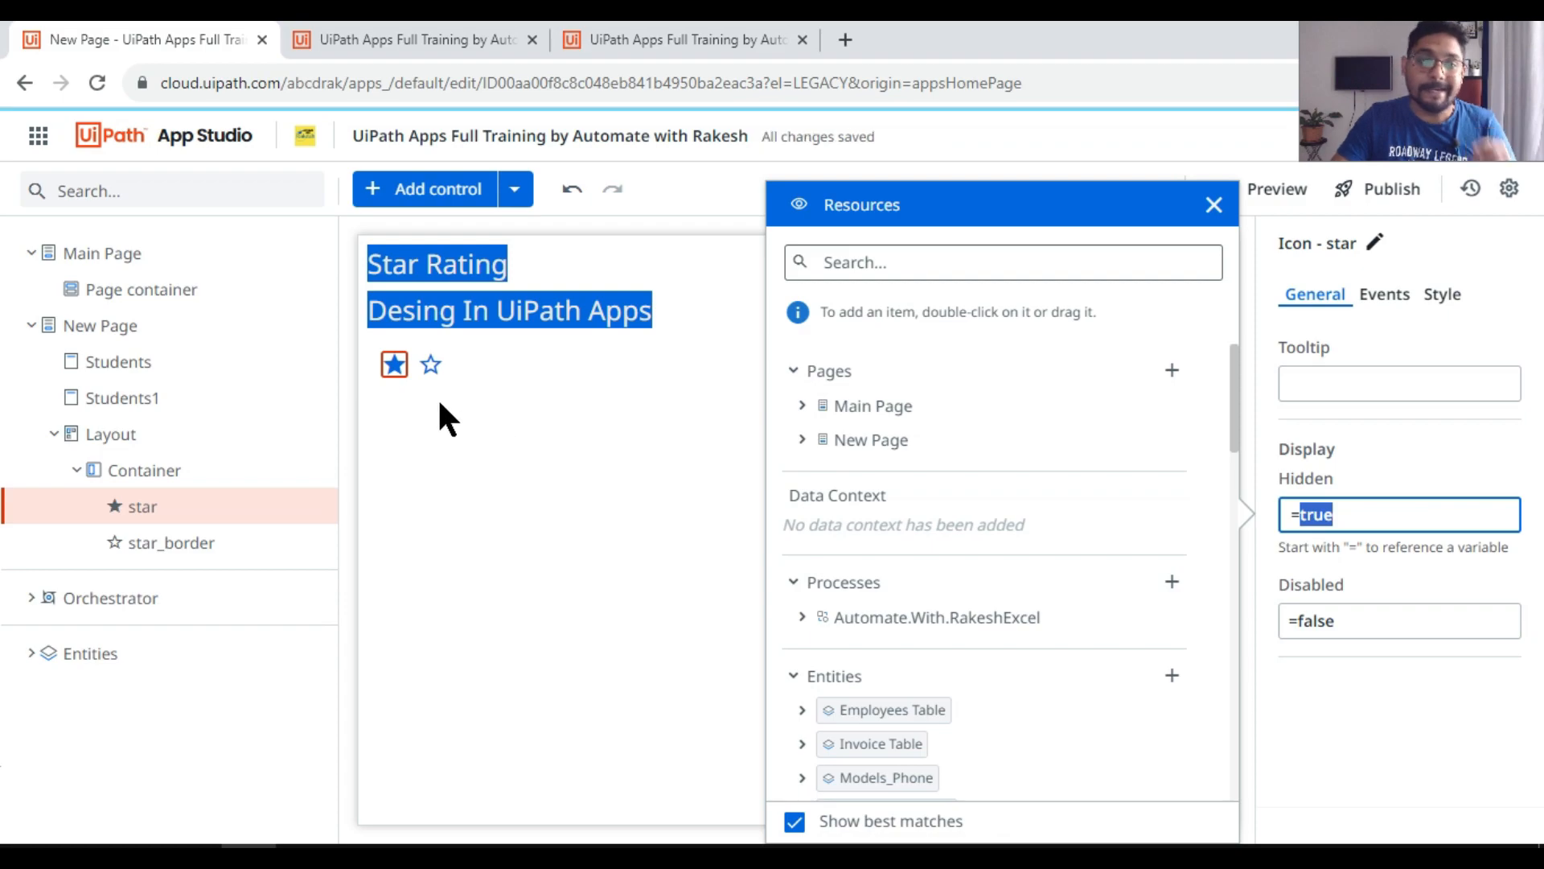
pyautogui.click(427, 367)
pyautogui.click(1168, 588)
pyautogui.click(431, 362)
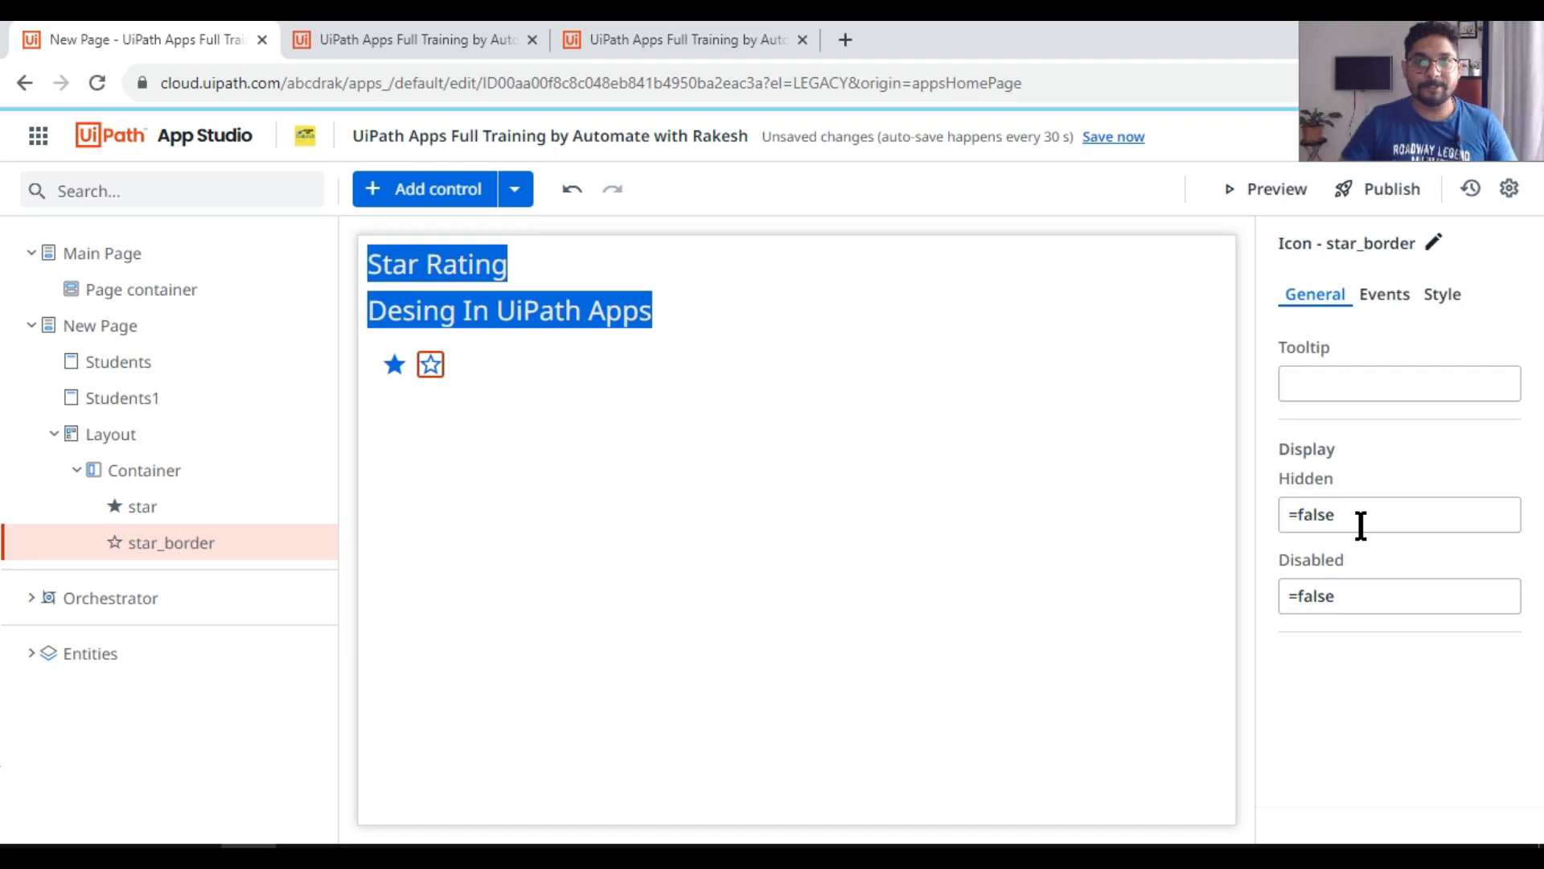
pyautogui.click(724, 452)
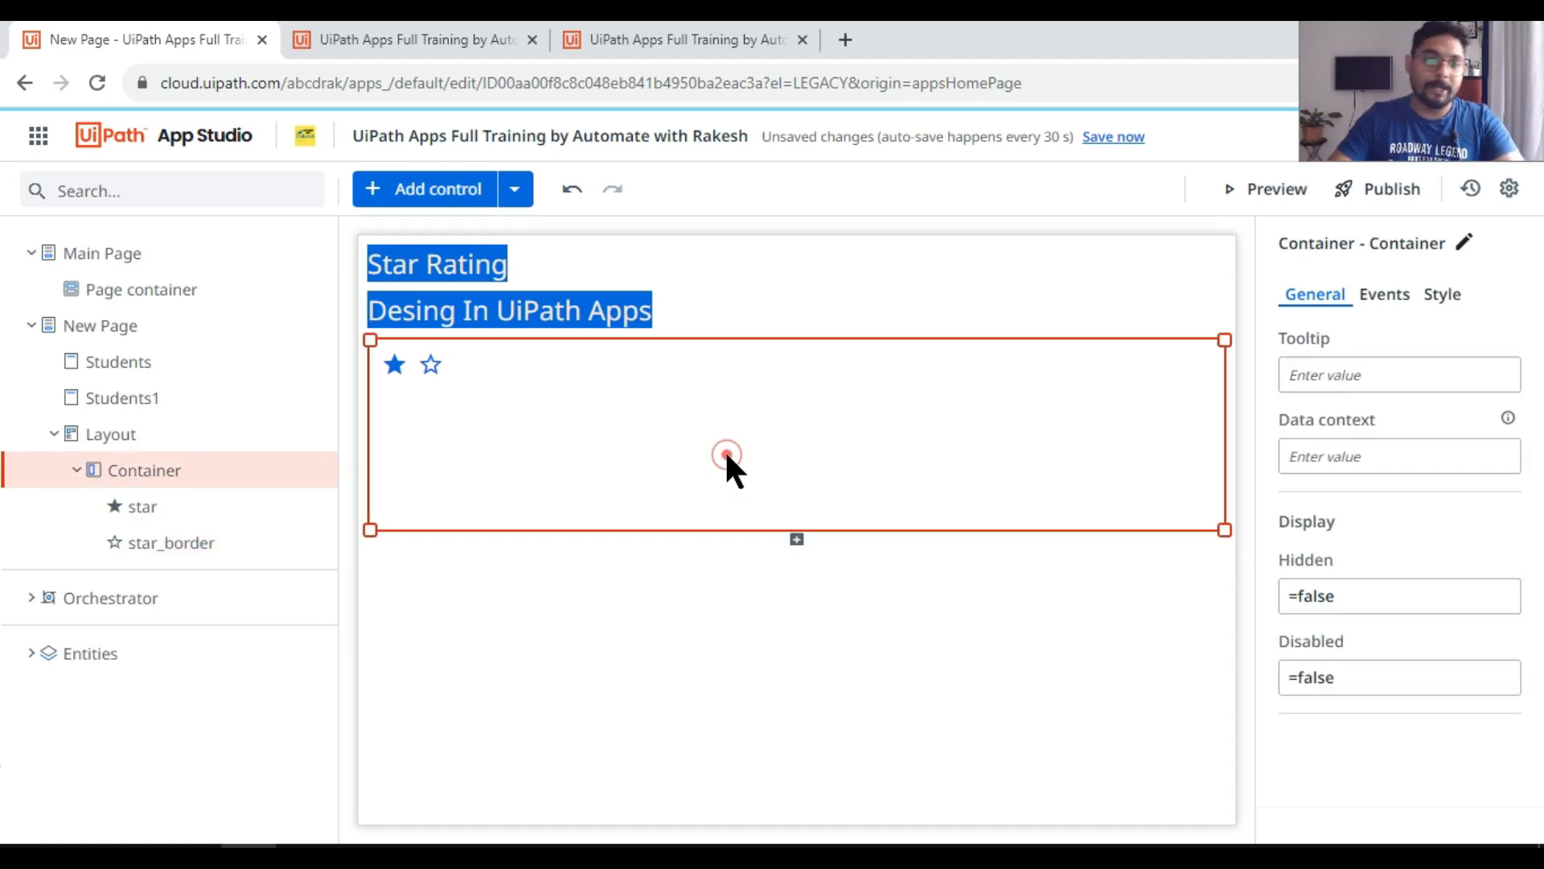
# Step: Change the filled star icon's font color to bright red
pyautogui.click(393, 364)
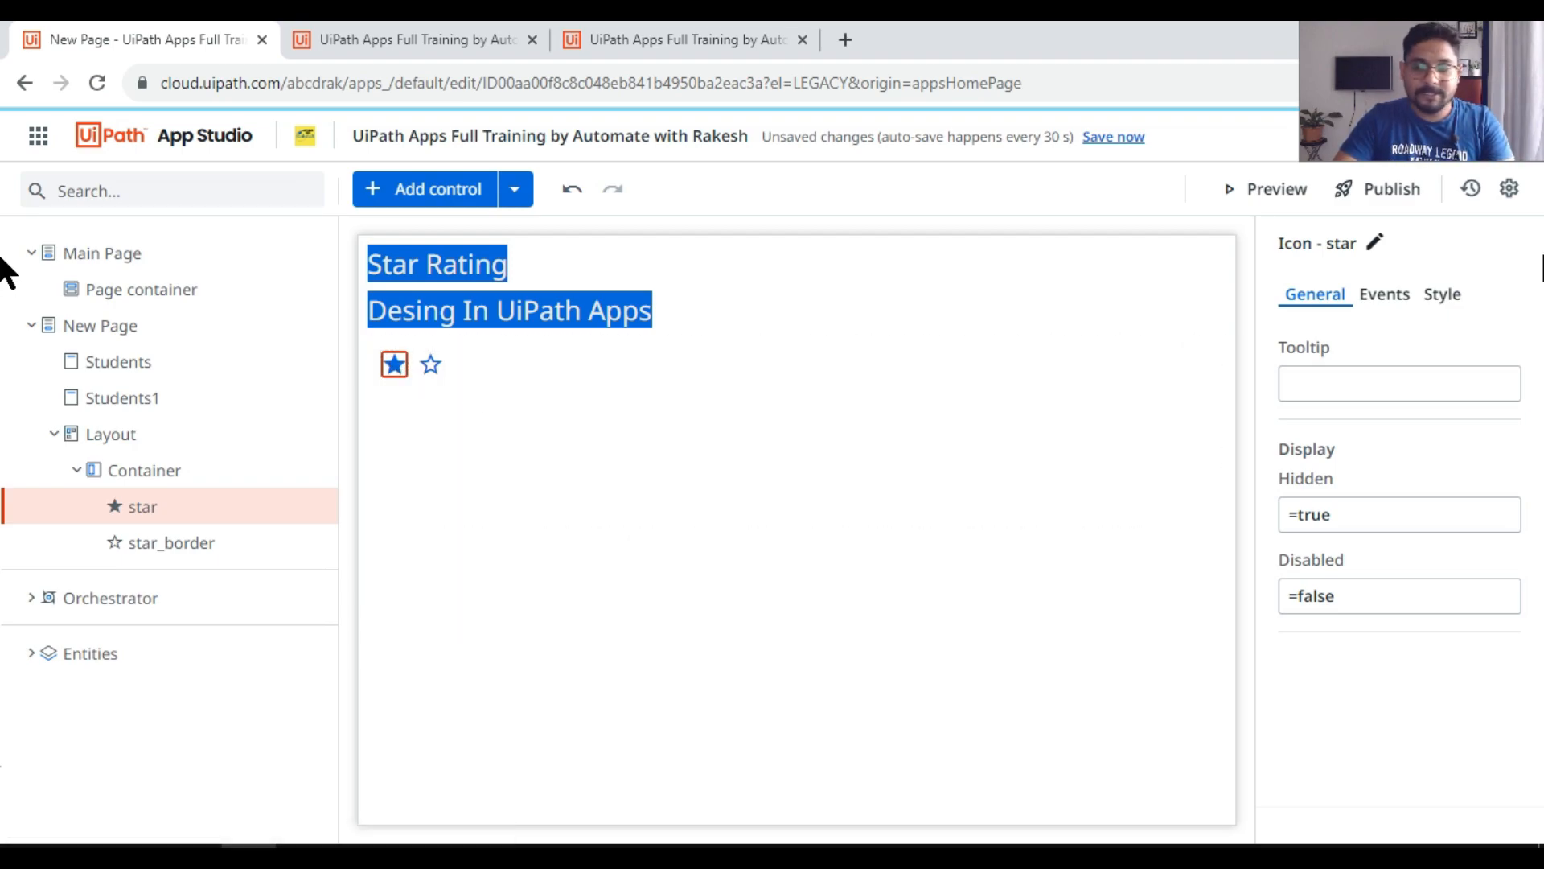
pyautogui.click(1444, 295)
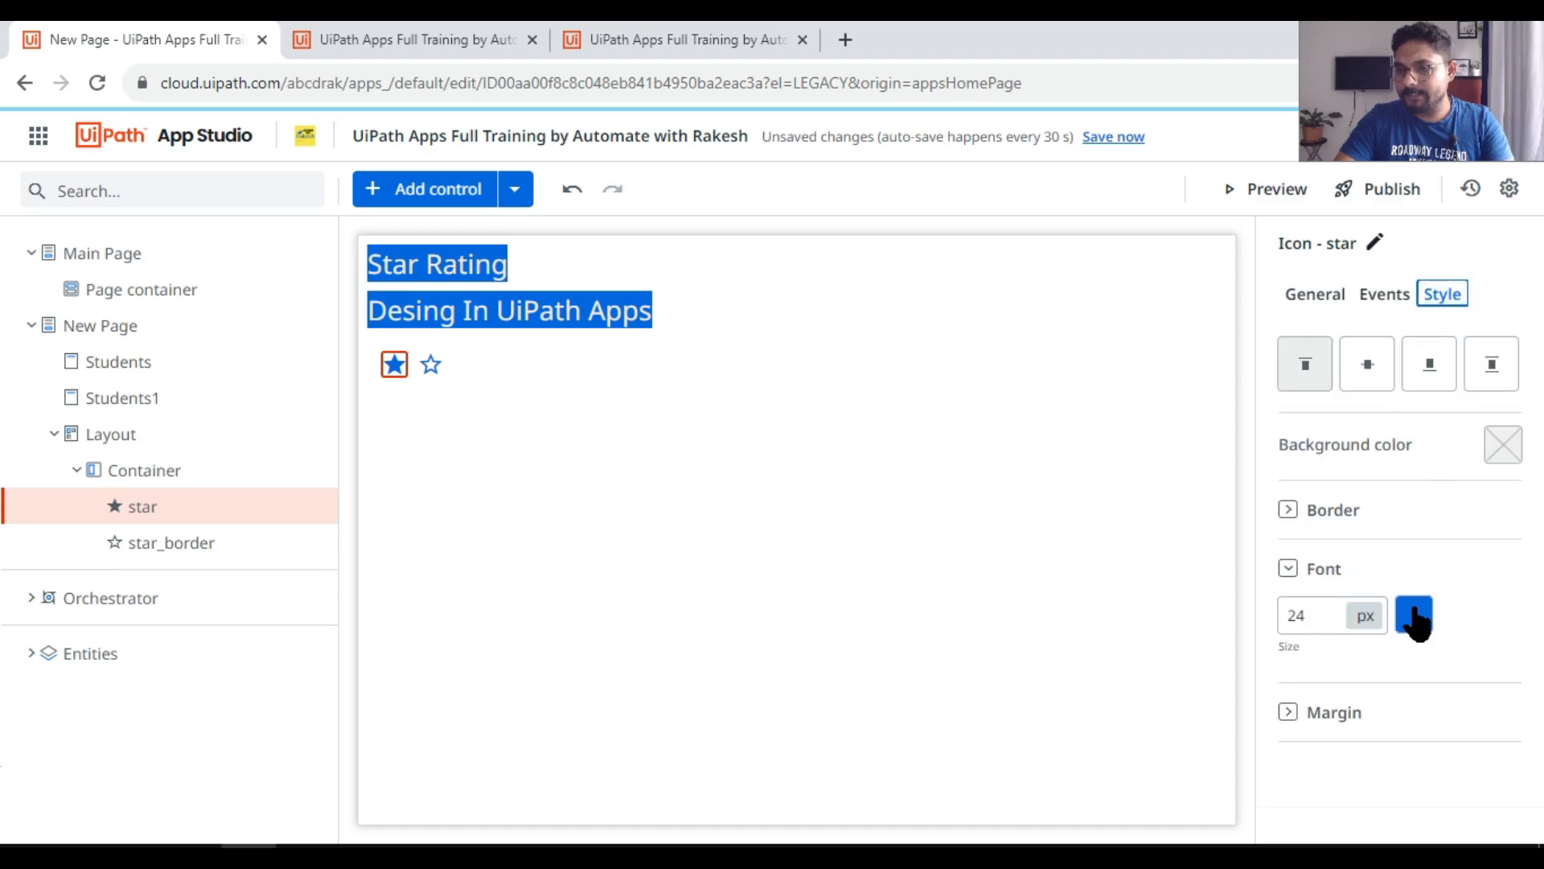
pyautogui.click(1415, 617)
pyautogui.moveTo(1303, 490); pyautogui.dragTo(1210, 489)
pyautogui.moveTo(1377, 327); pyautogui.dragTo(1374, 323)
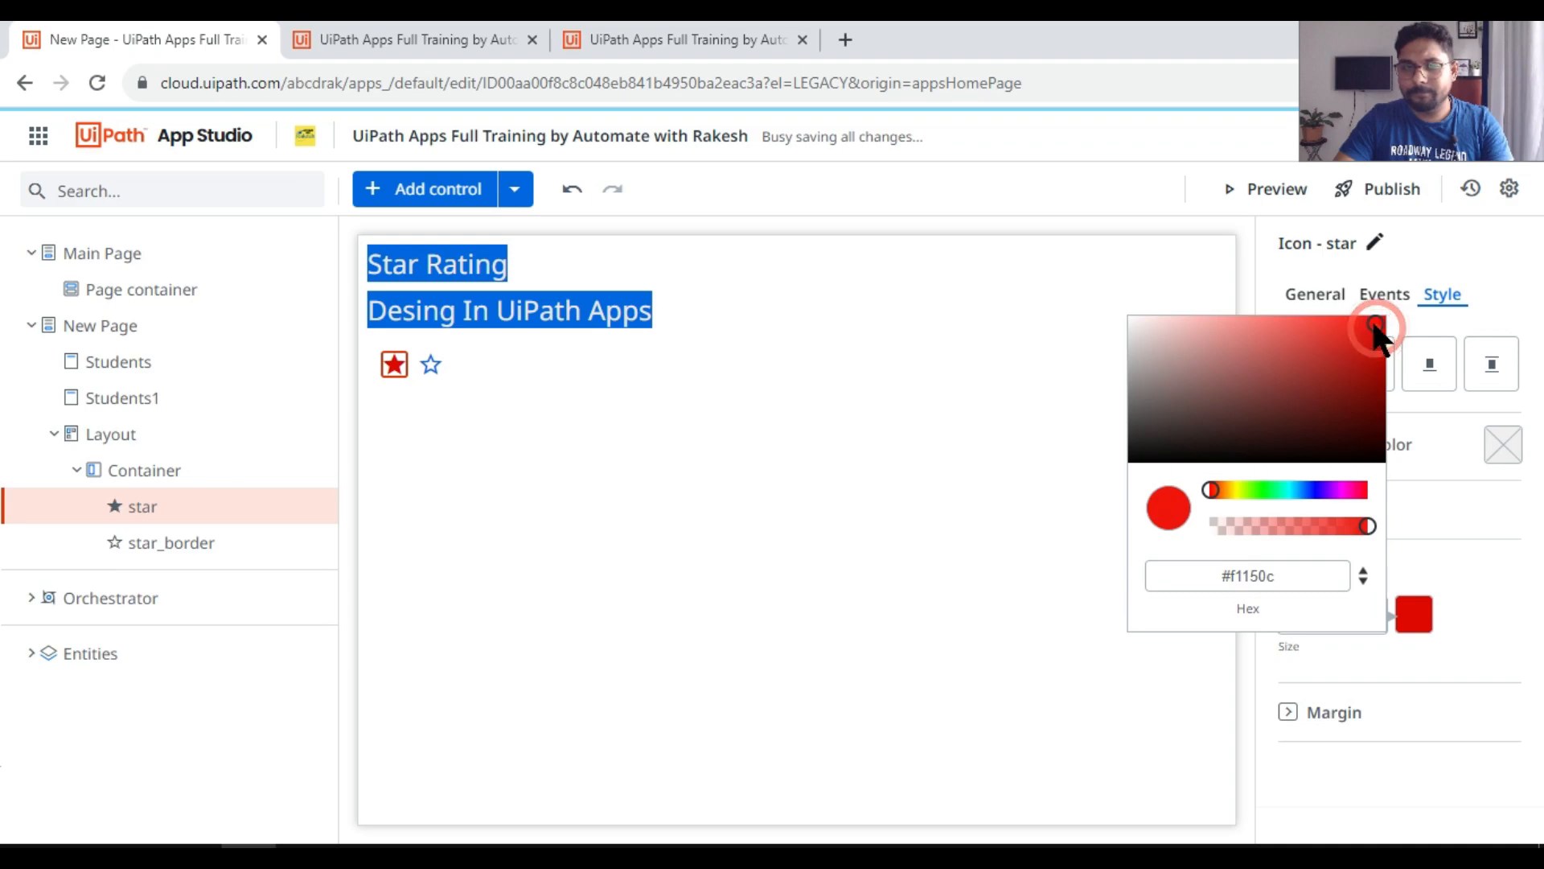
pyautogui.click(883, 628)
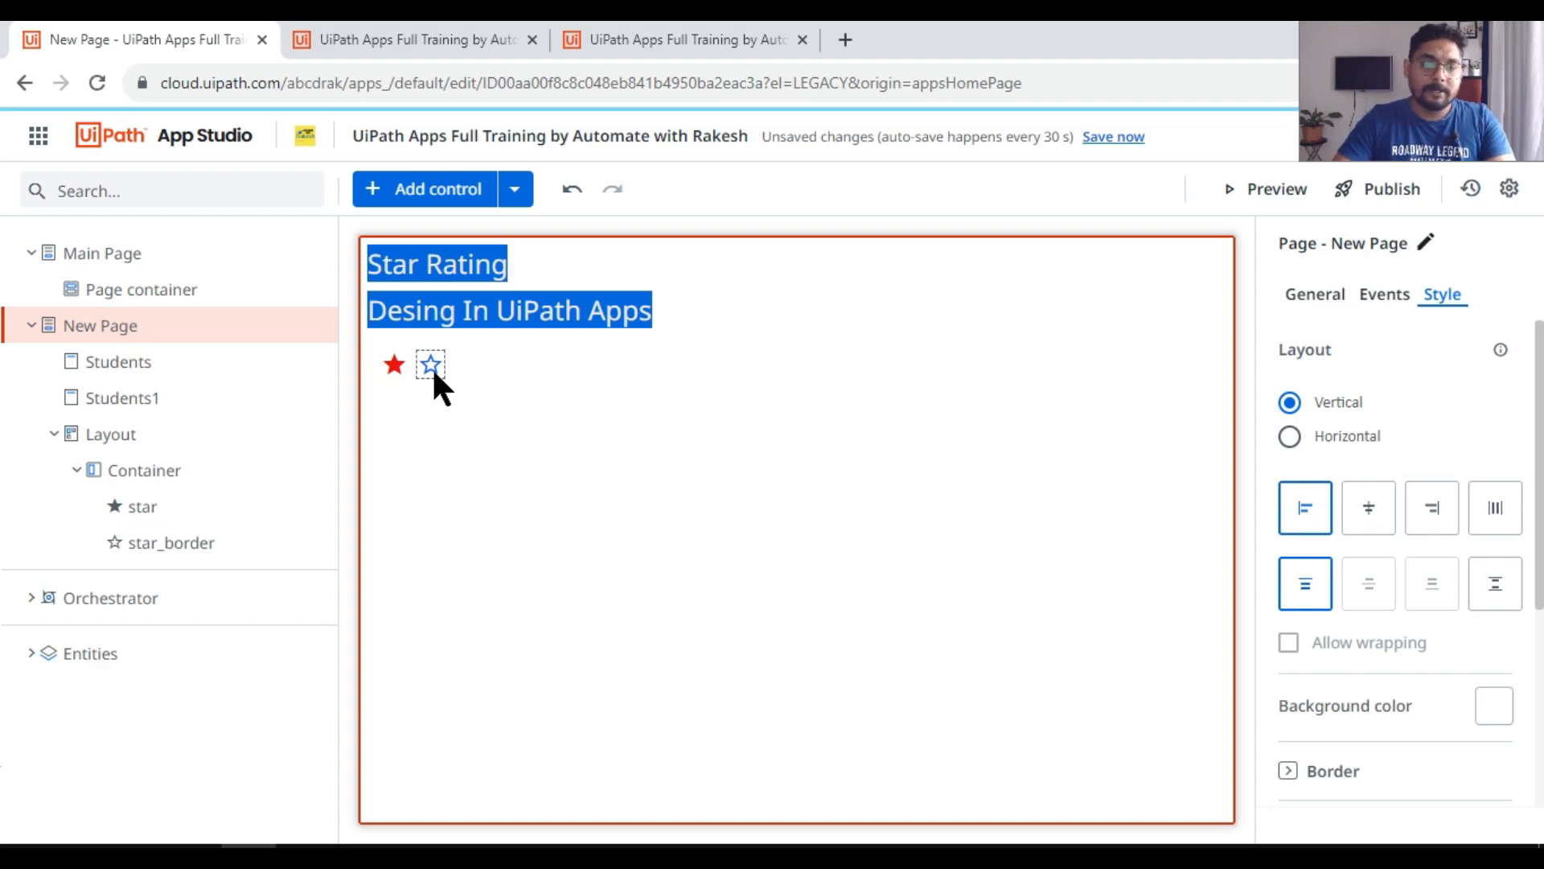
# Step: Set the filled star icon's Hidden property to the condition =A<1, referencing the app variable A
pyautogui.click(402, 366)
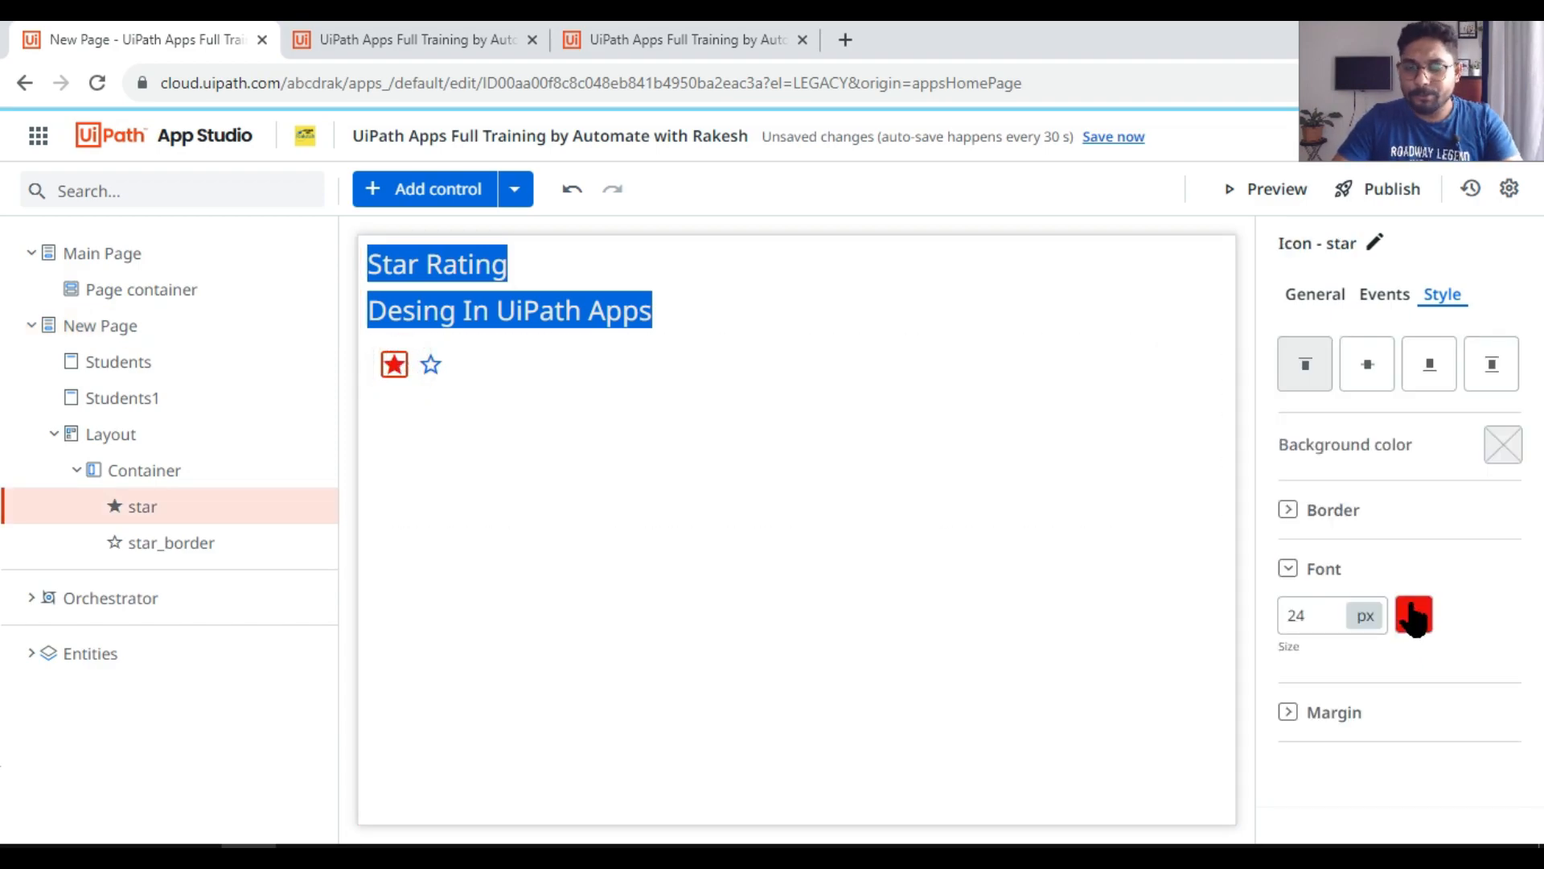
pyautogui.click(1307, 298)
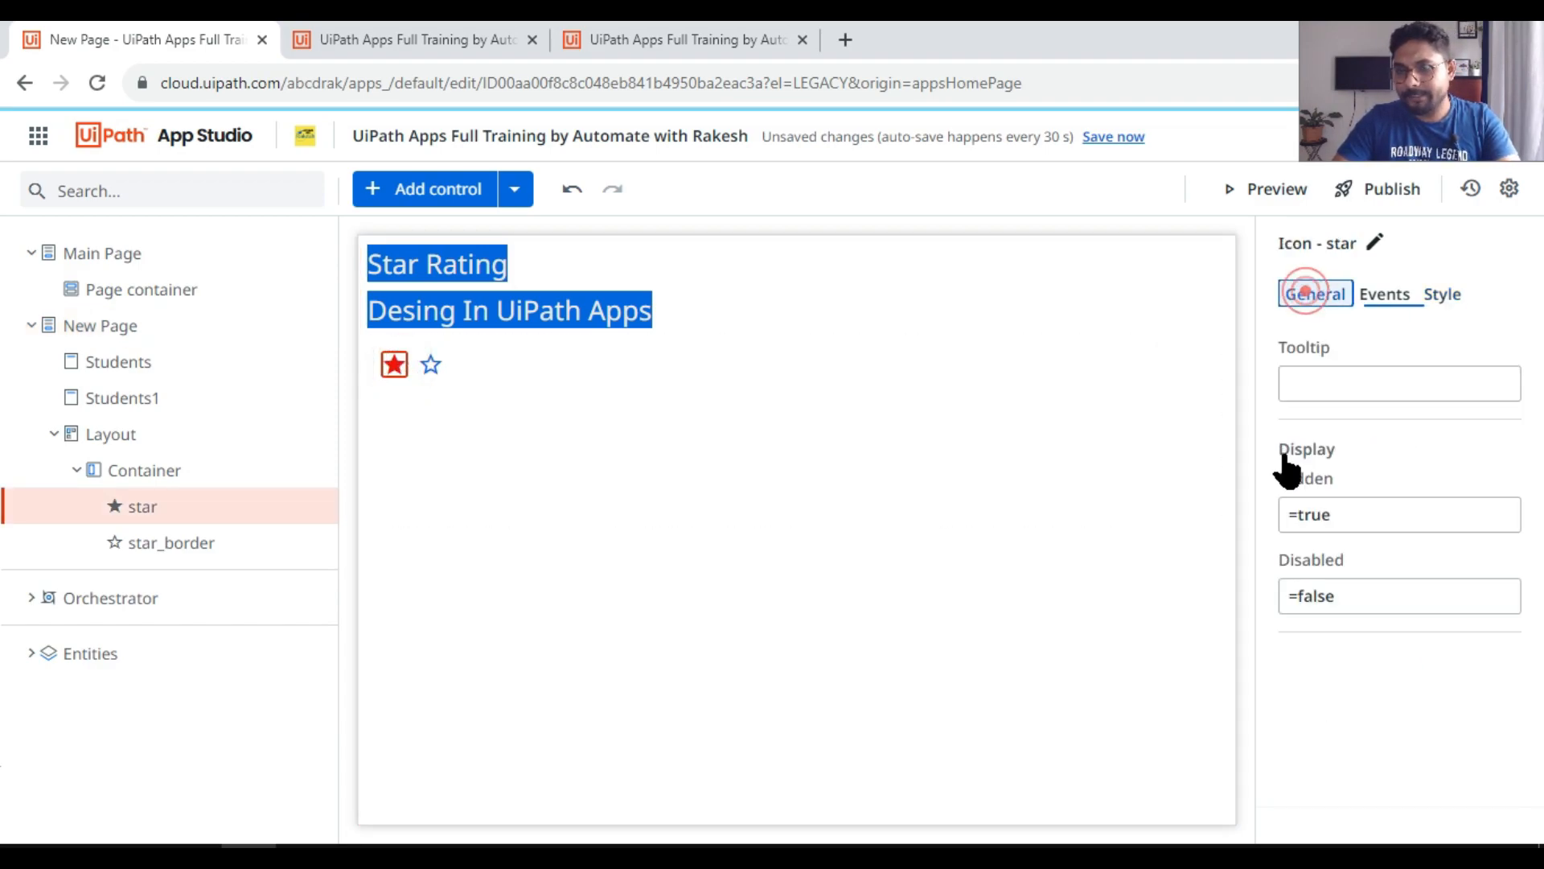
pyautogui.click(1348, 521)
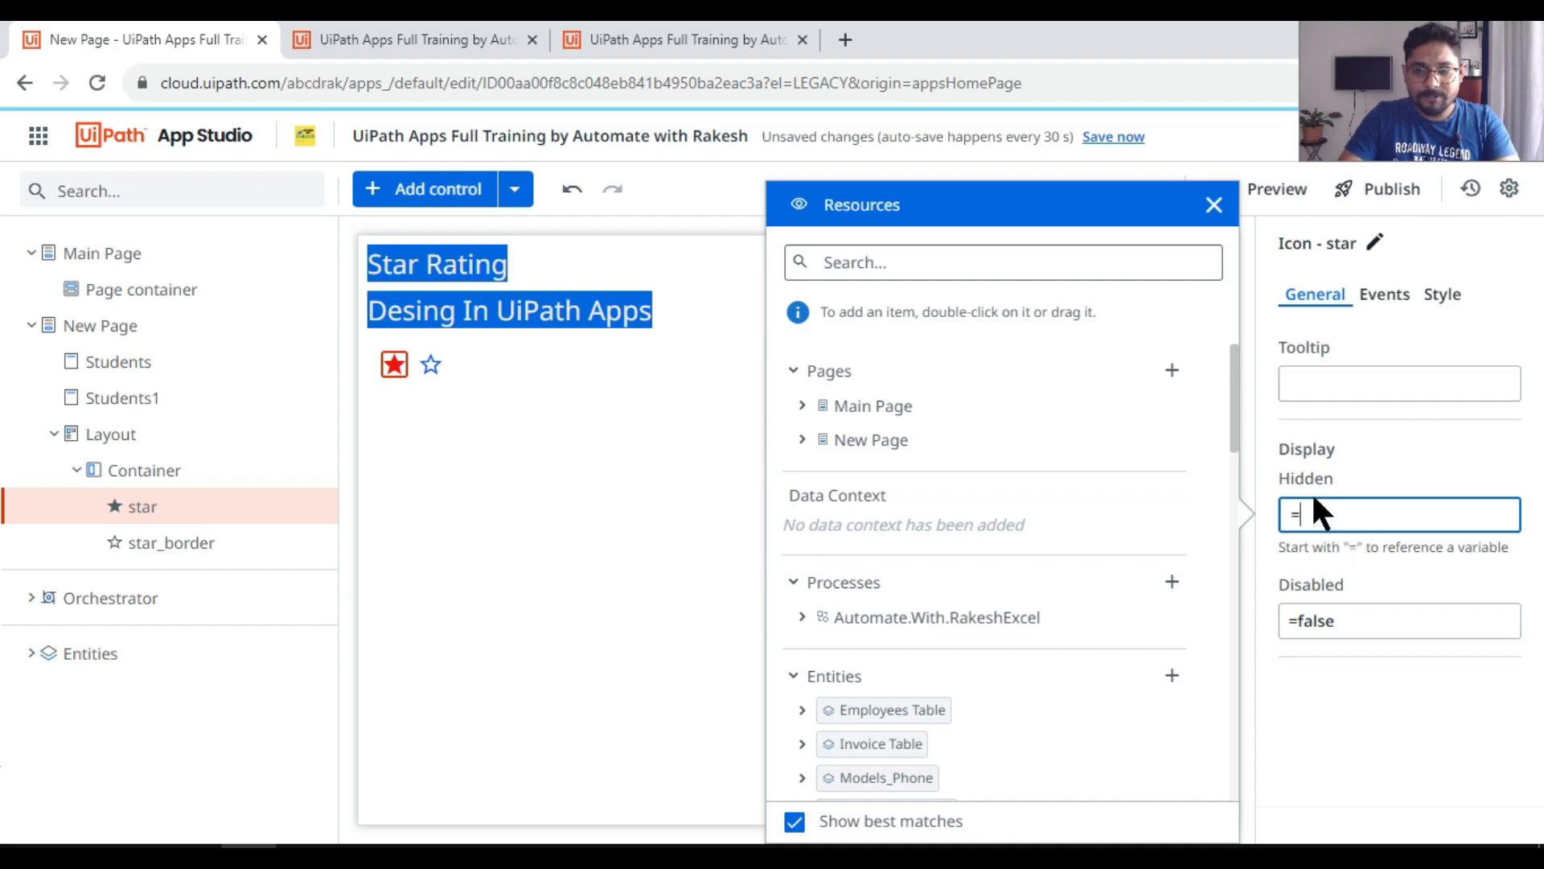
pyautogui.scroll(-10, 1005, 682)
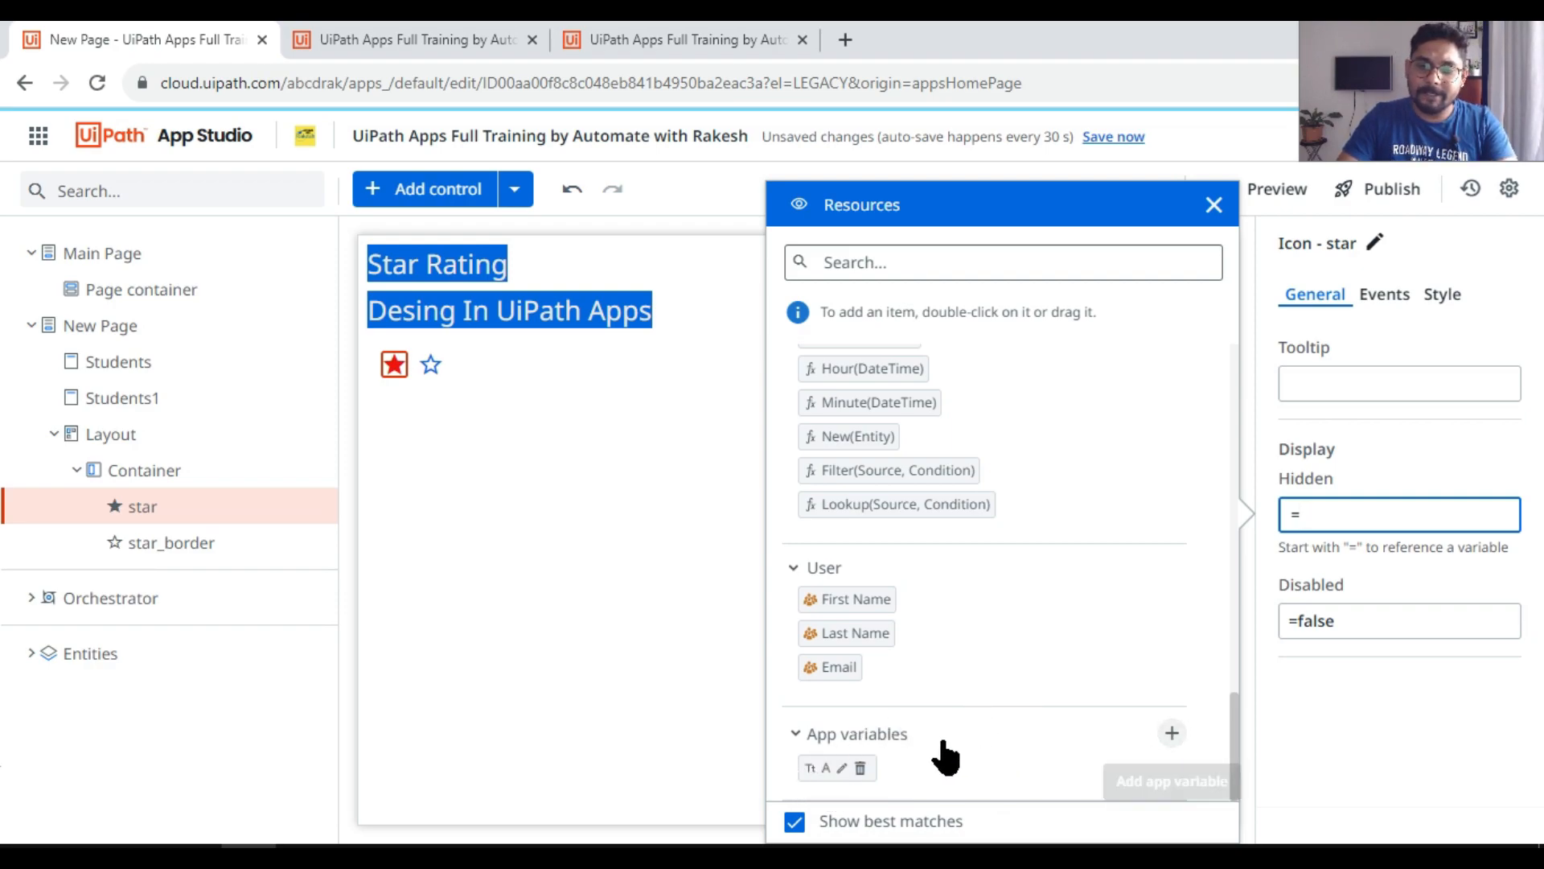
pyautogui.doubleClick(825, 769)
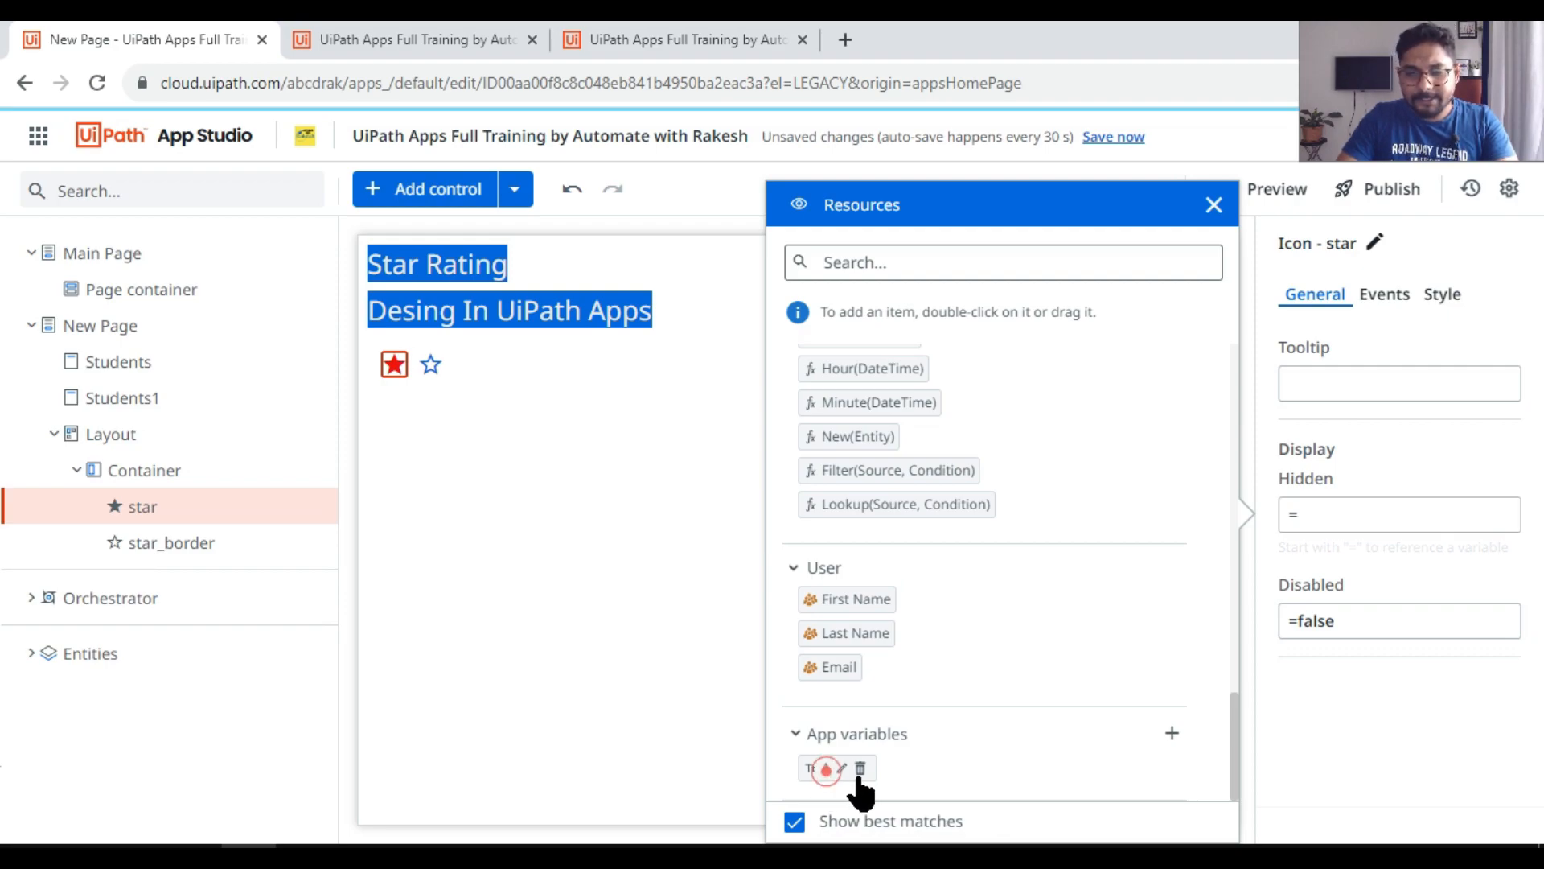
pyautogui.click(1427, 515)
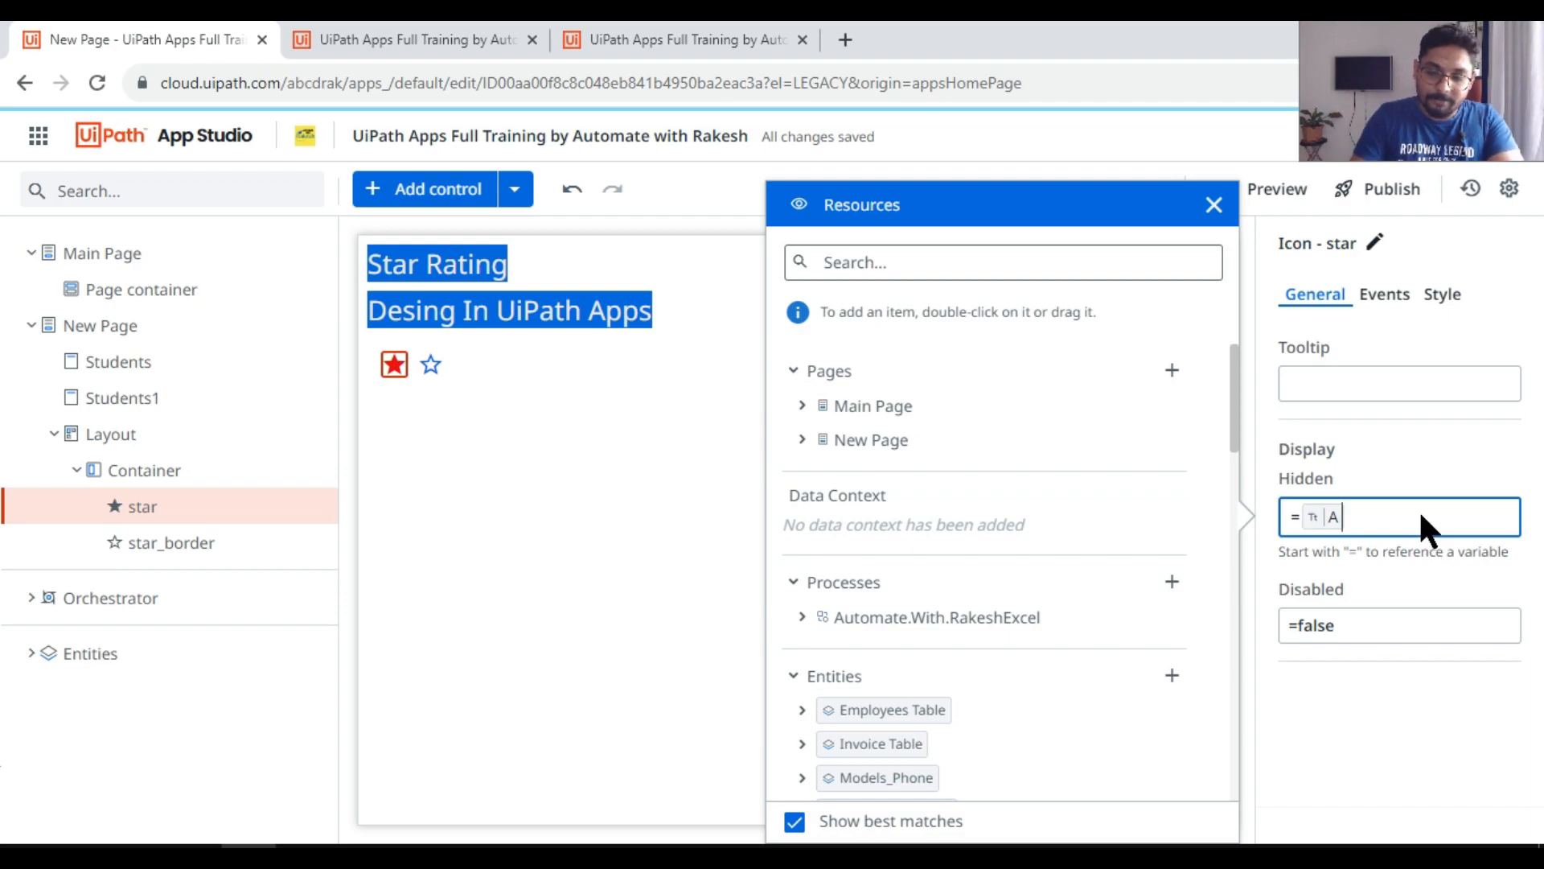
pyautogui.write('<1')
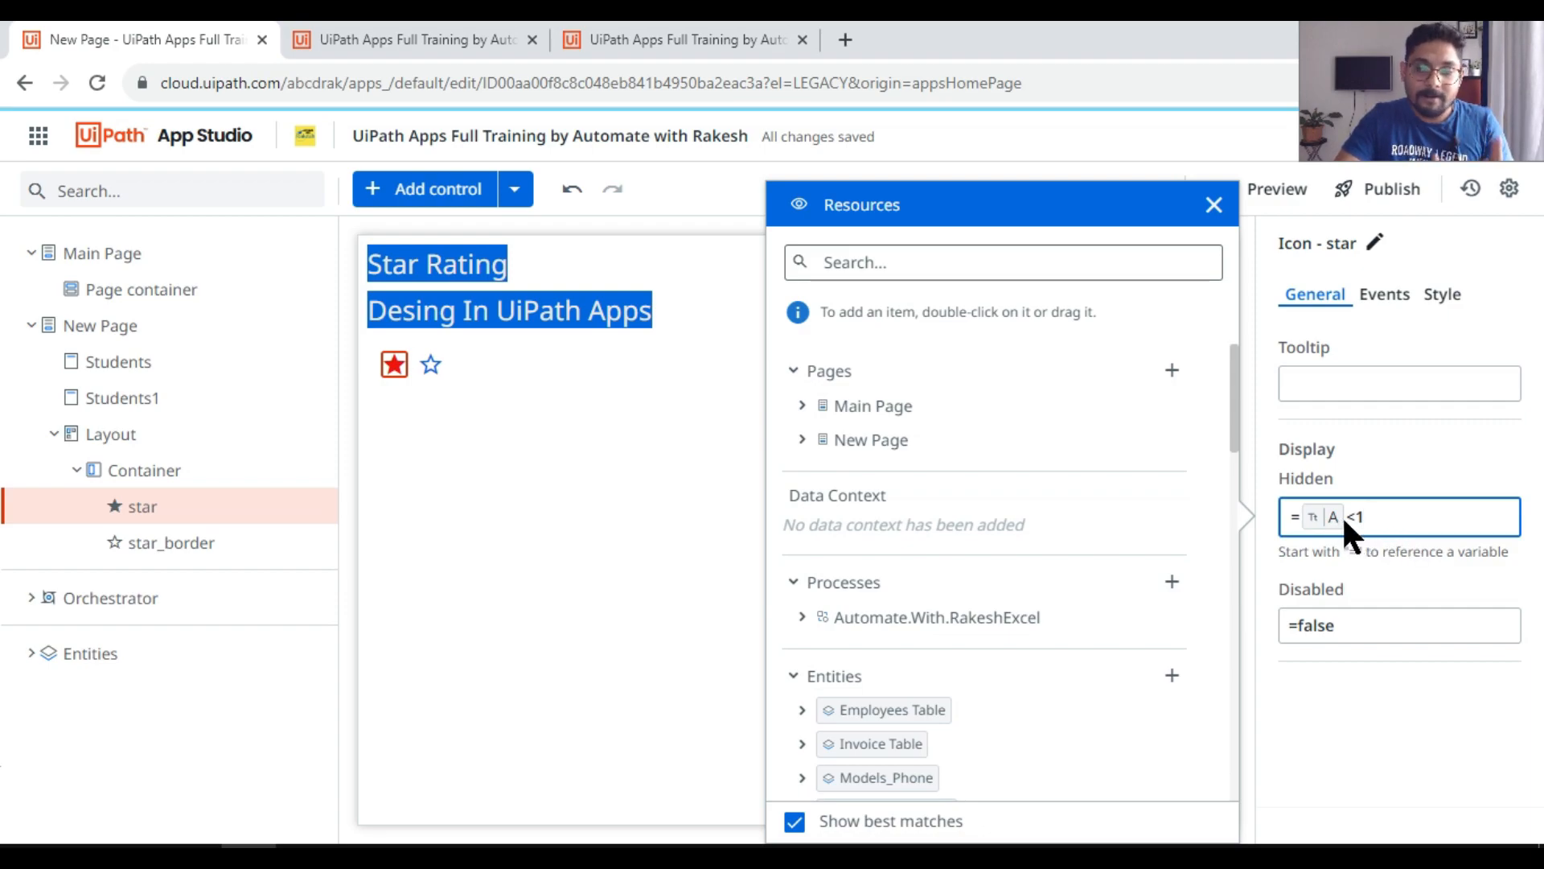
pyautogui.click(715, 592)
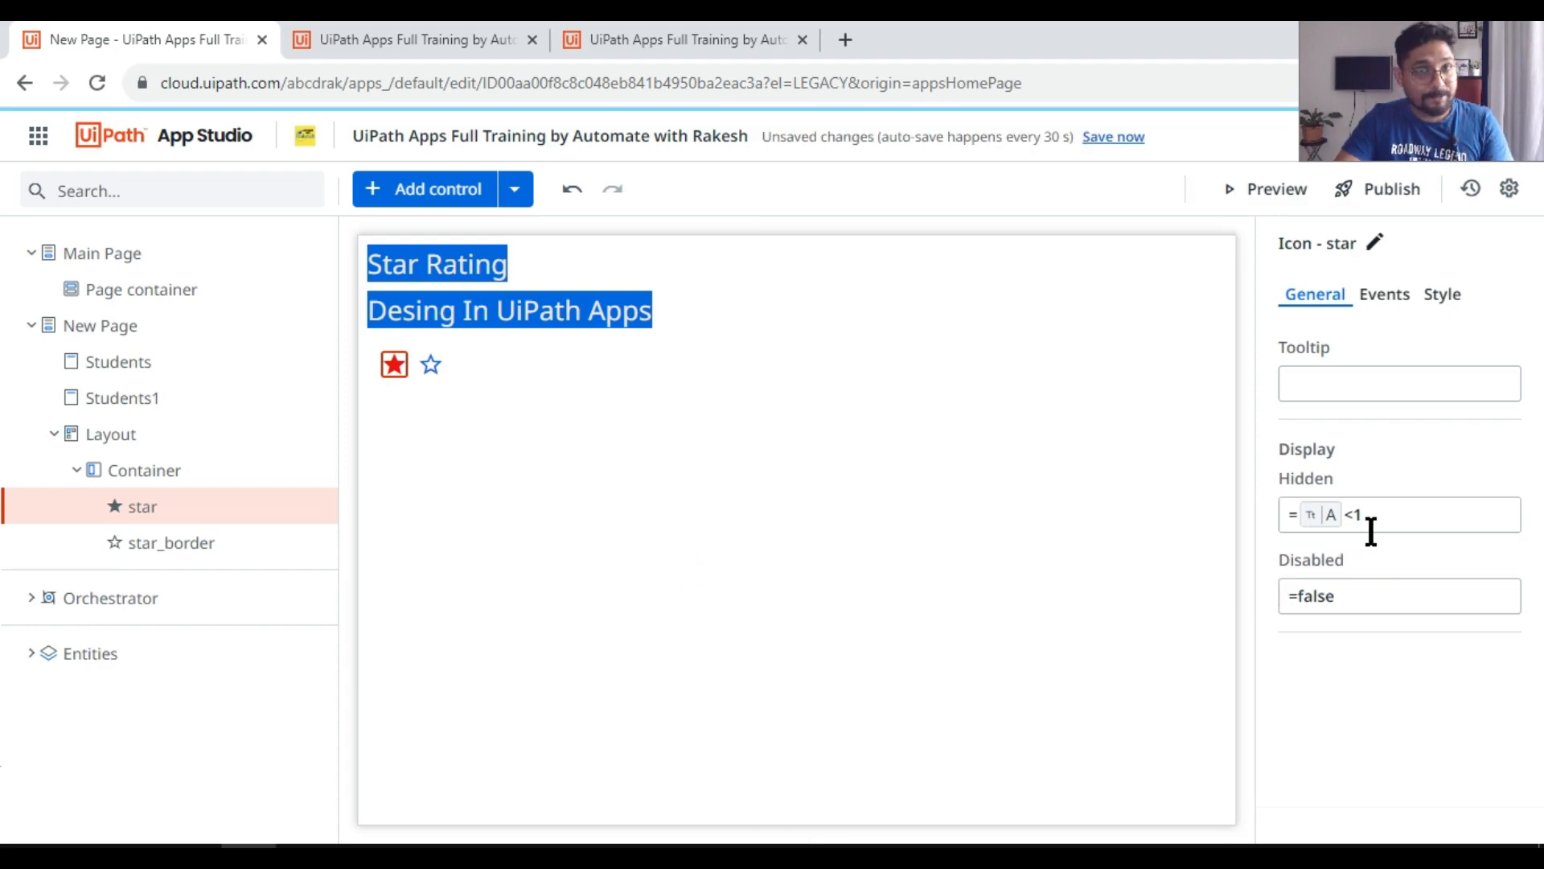
# Step: Preview the app to see which star is displayed, and review the filled star's Hidden condition in the editor
pyautogui.click(1271, 197)
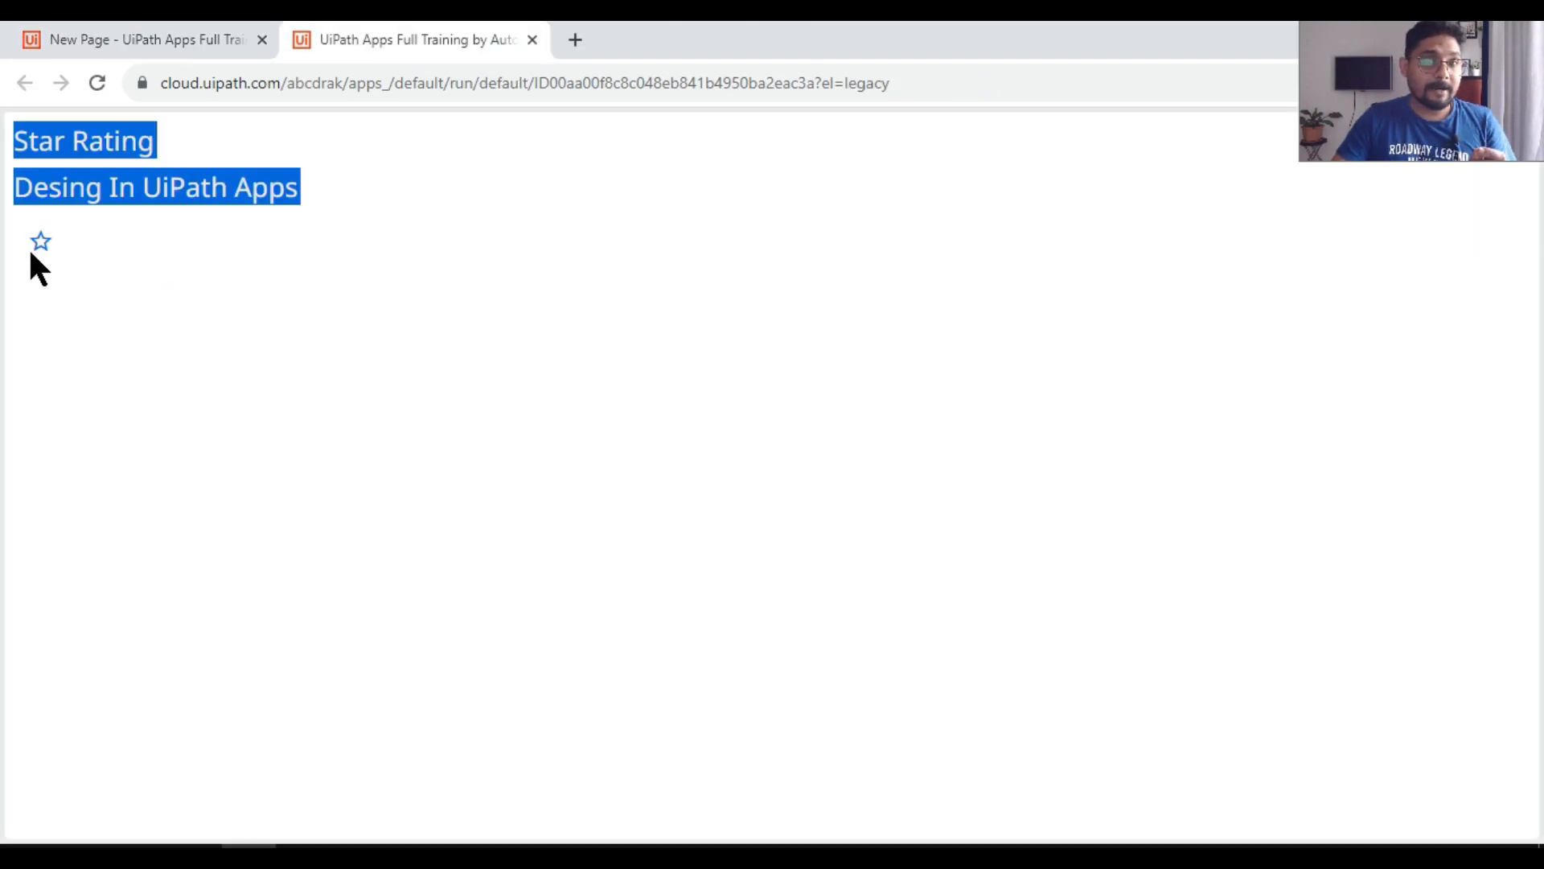
pyautogui.click(195, 38)
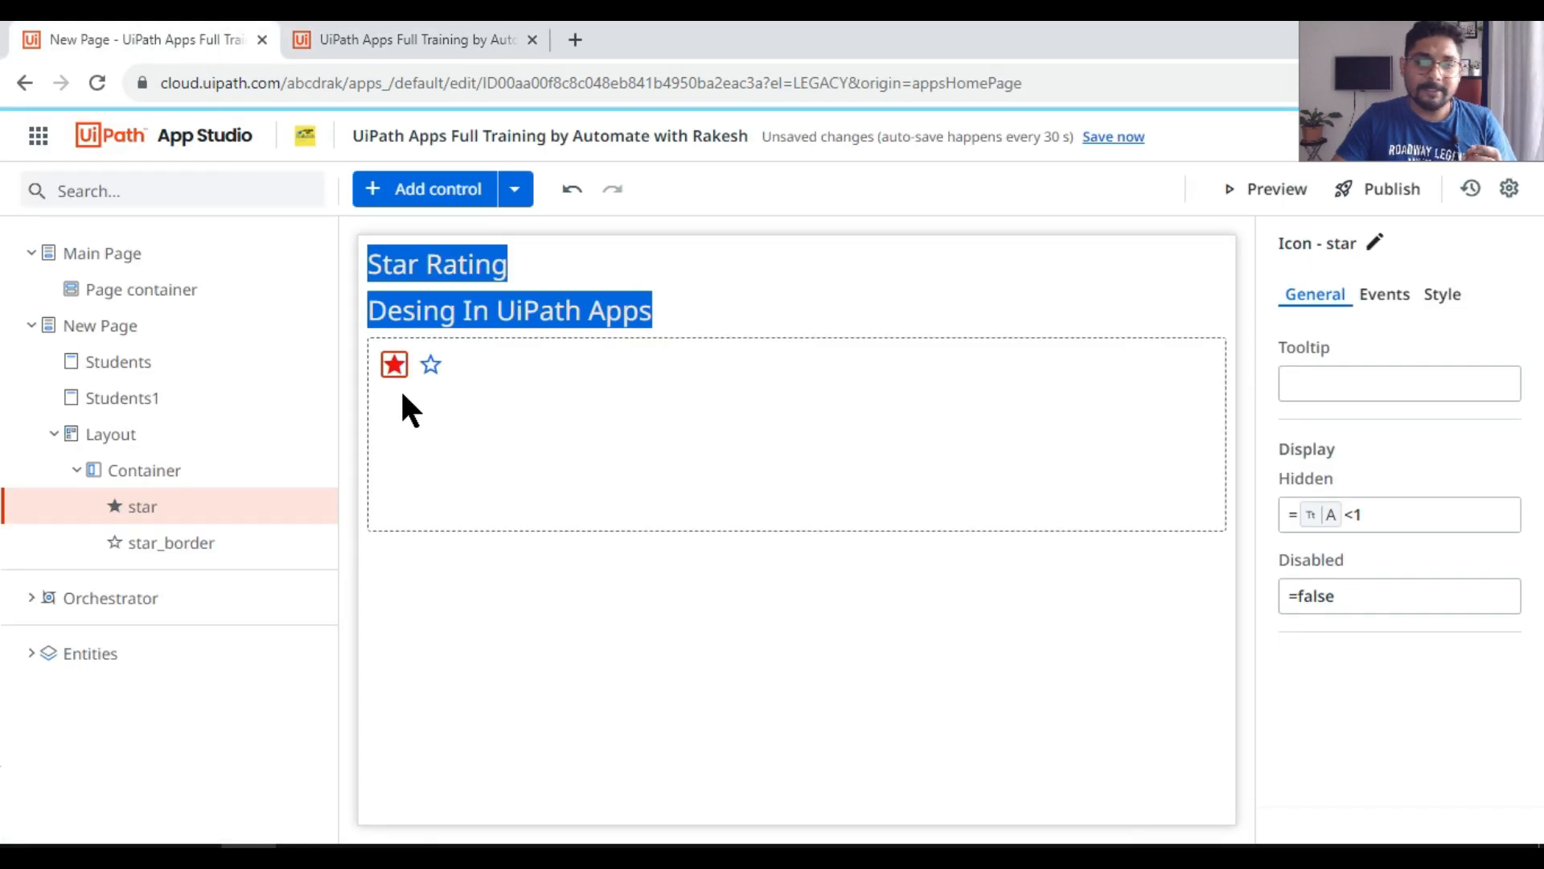
pyautogui.doubleClick(1391, 520)
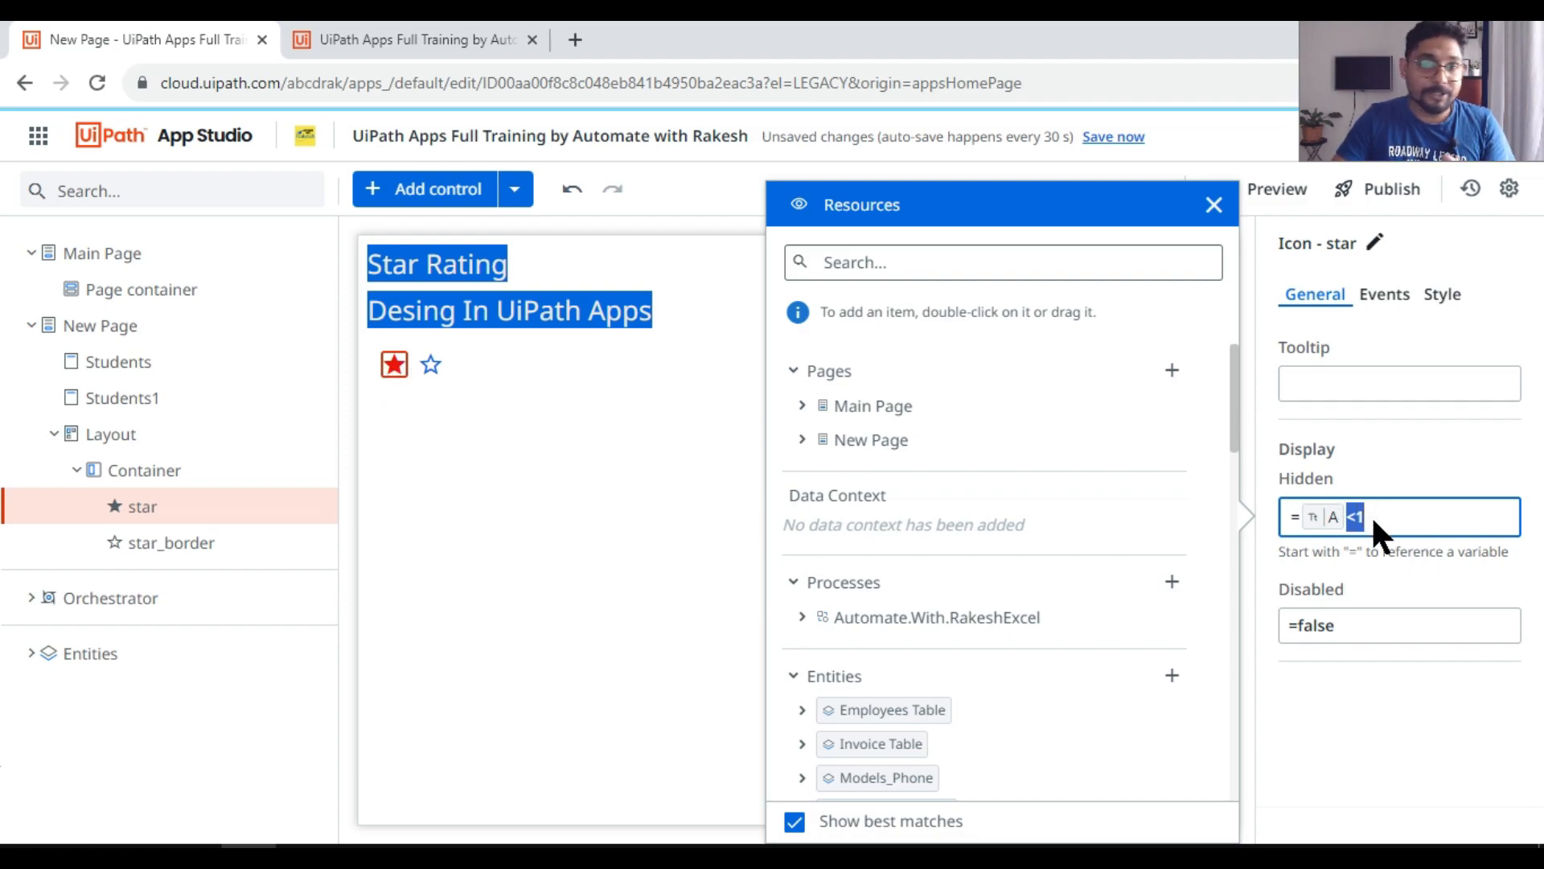
pyautogui.click(450, 407)
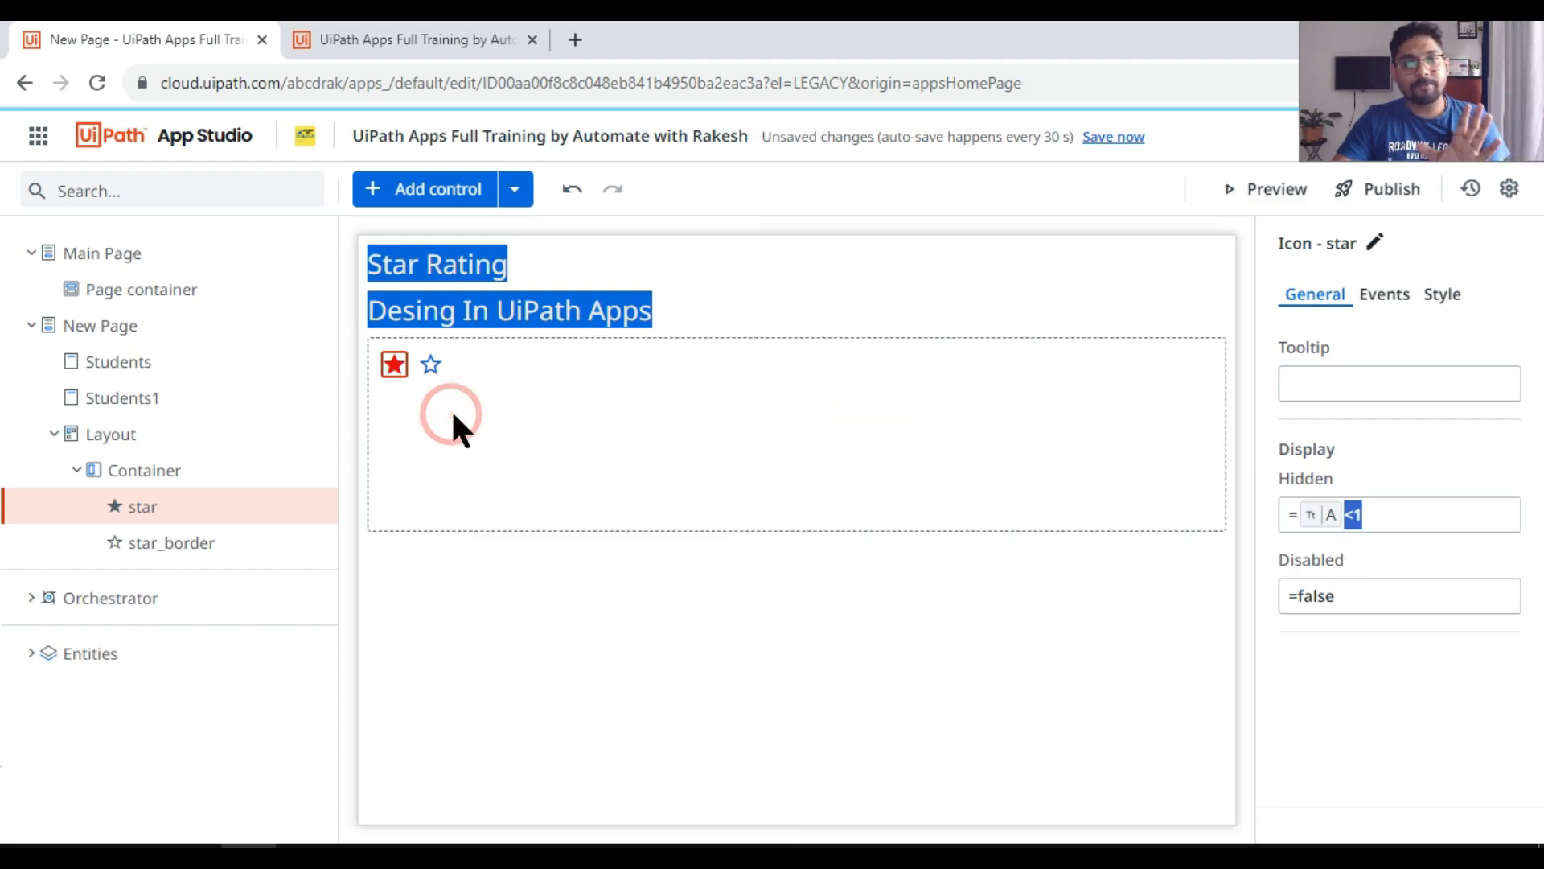
pyautogui.click(393, 359)
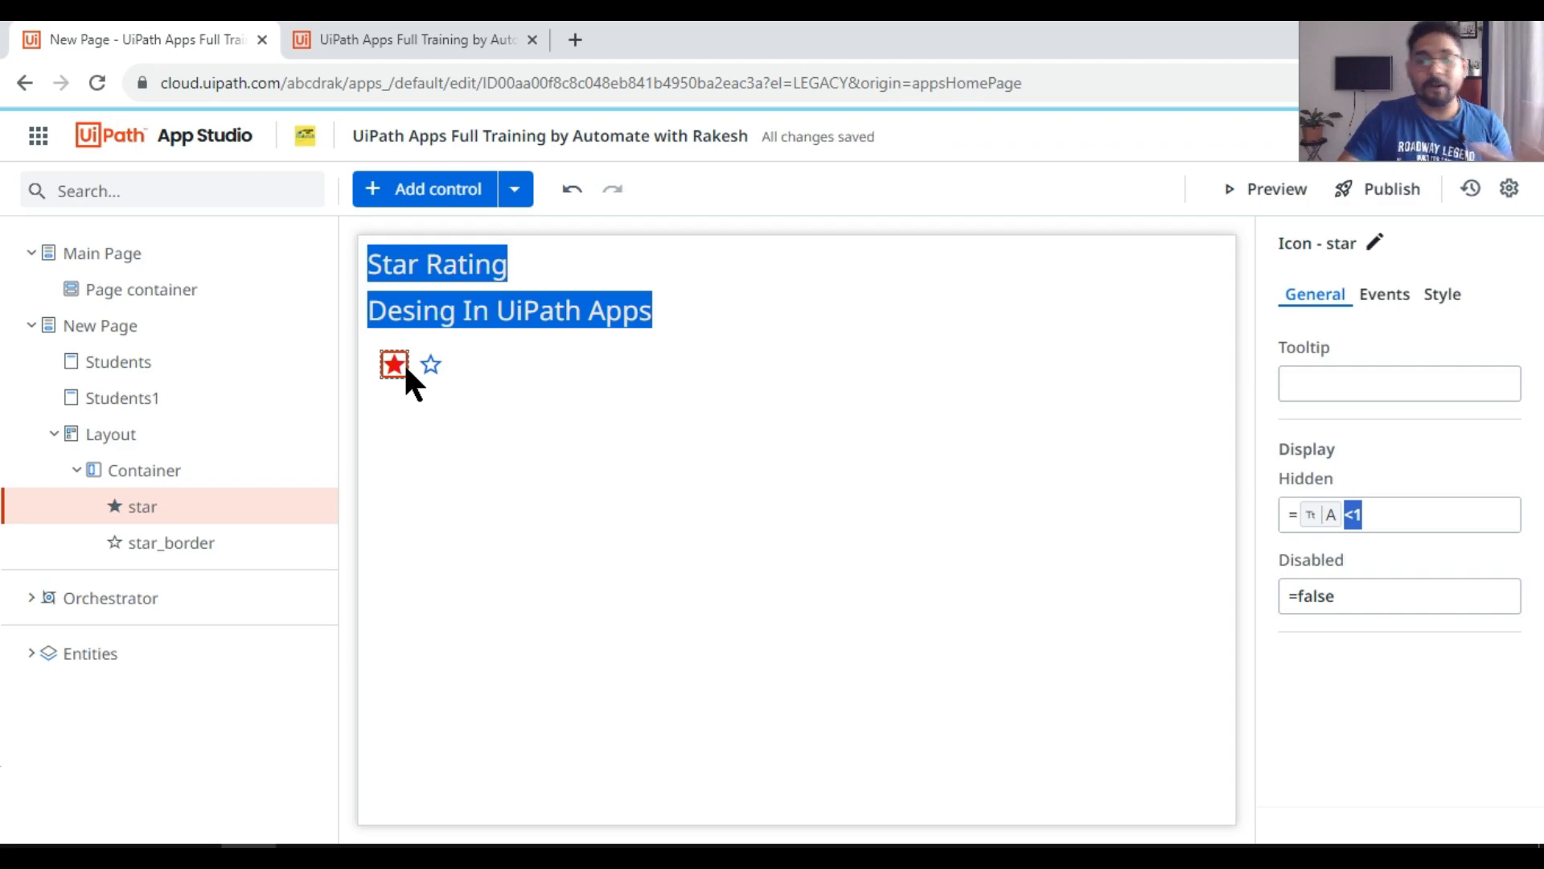
# Step: Recheck the running preview, and compare the Hidden properties of the outlined and filled stars in the editor
pyautogui.click(372, 36)
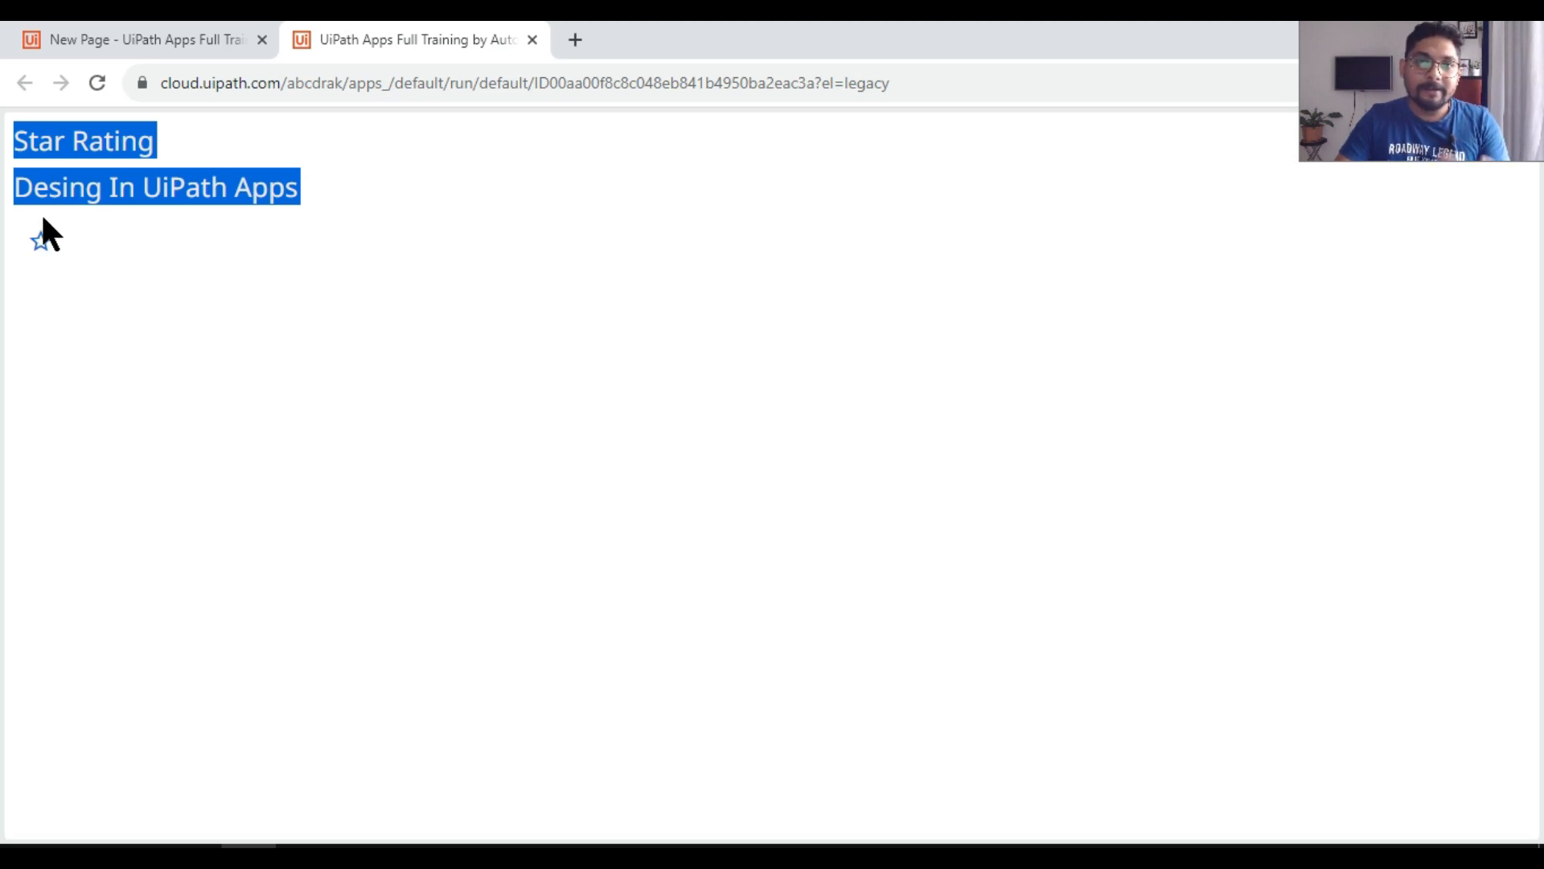
pyautogui.click(125, 48)
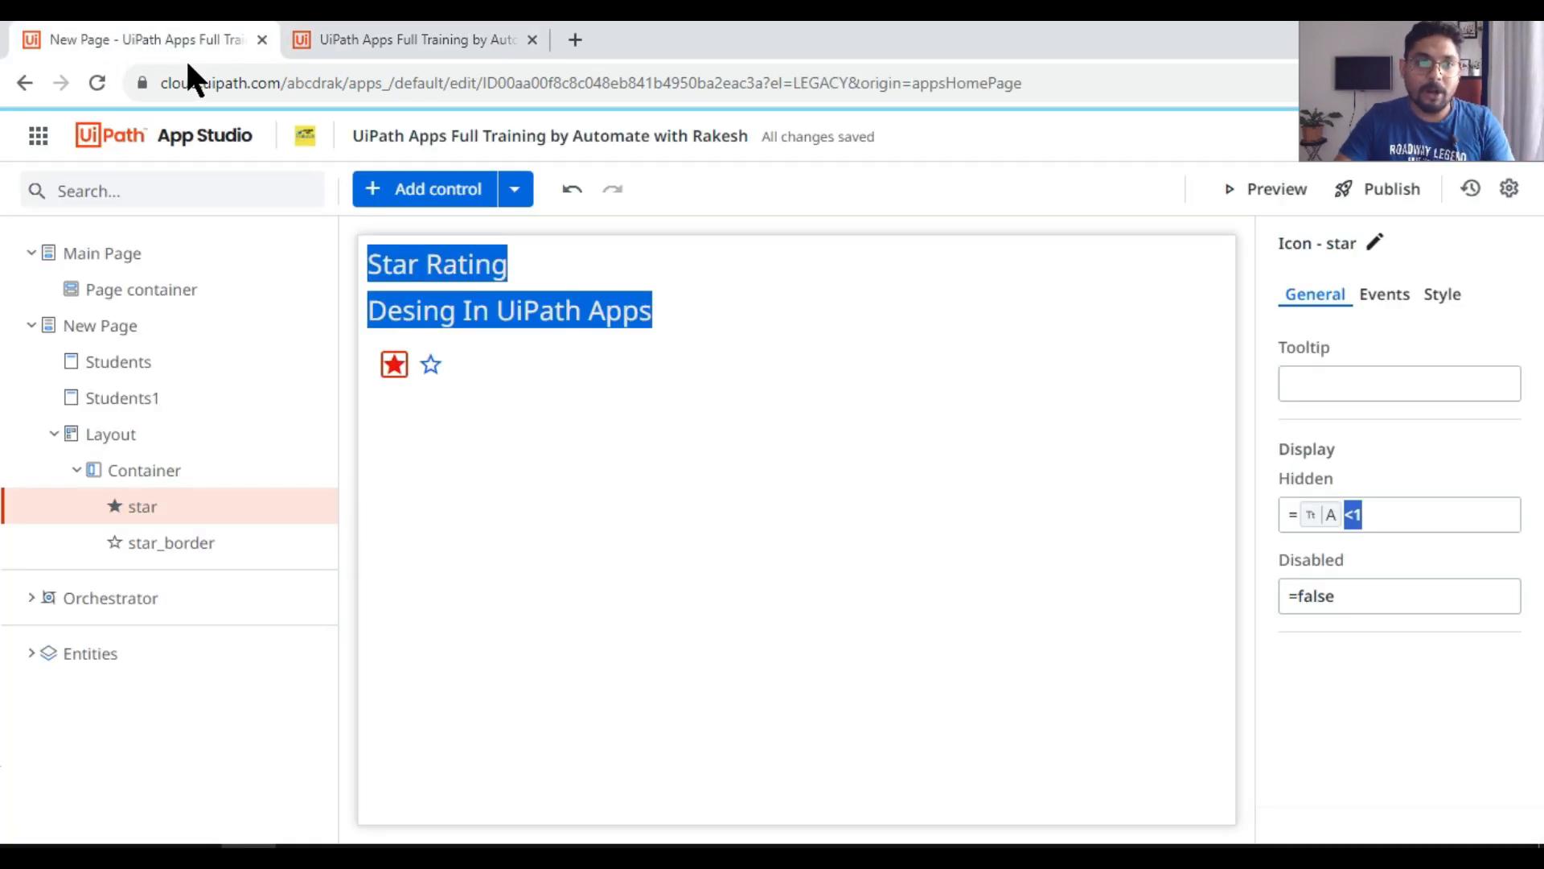
pyautogui.click(431, 363)
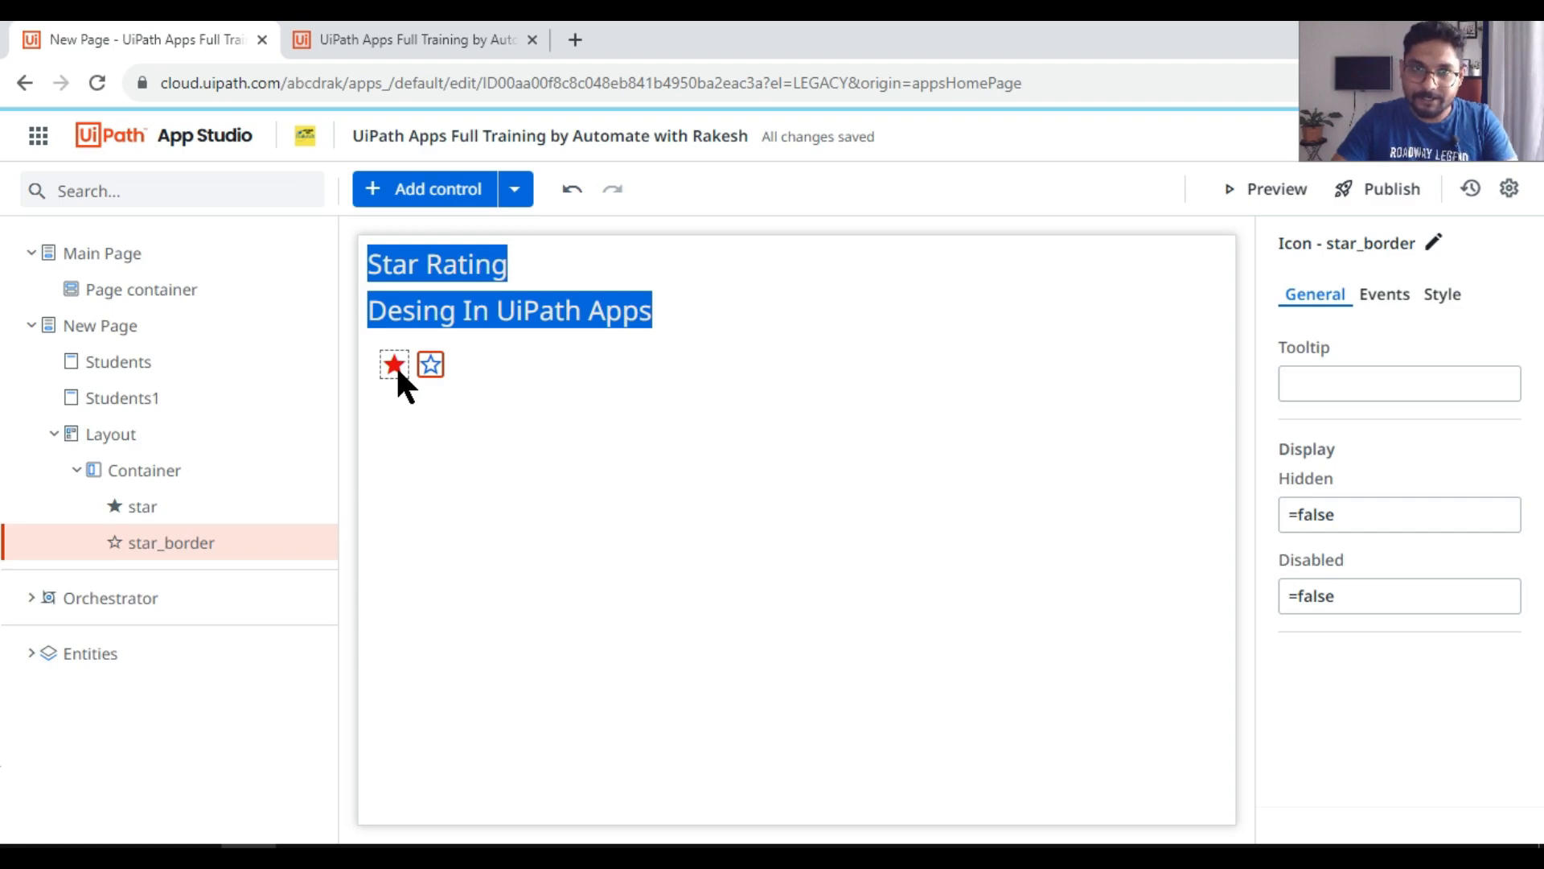
pyautogui.click(395, 361)
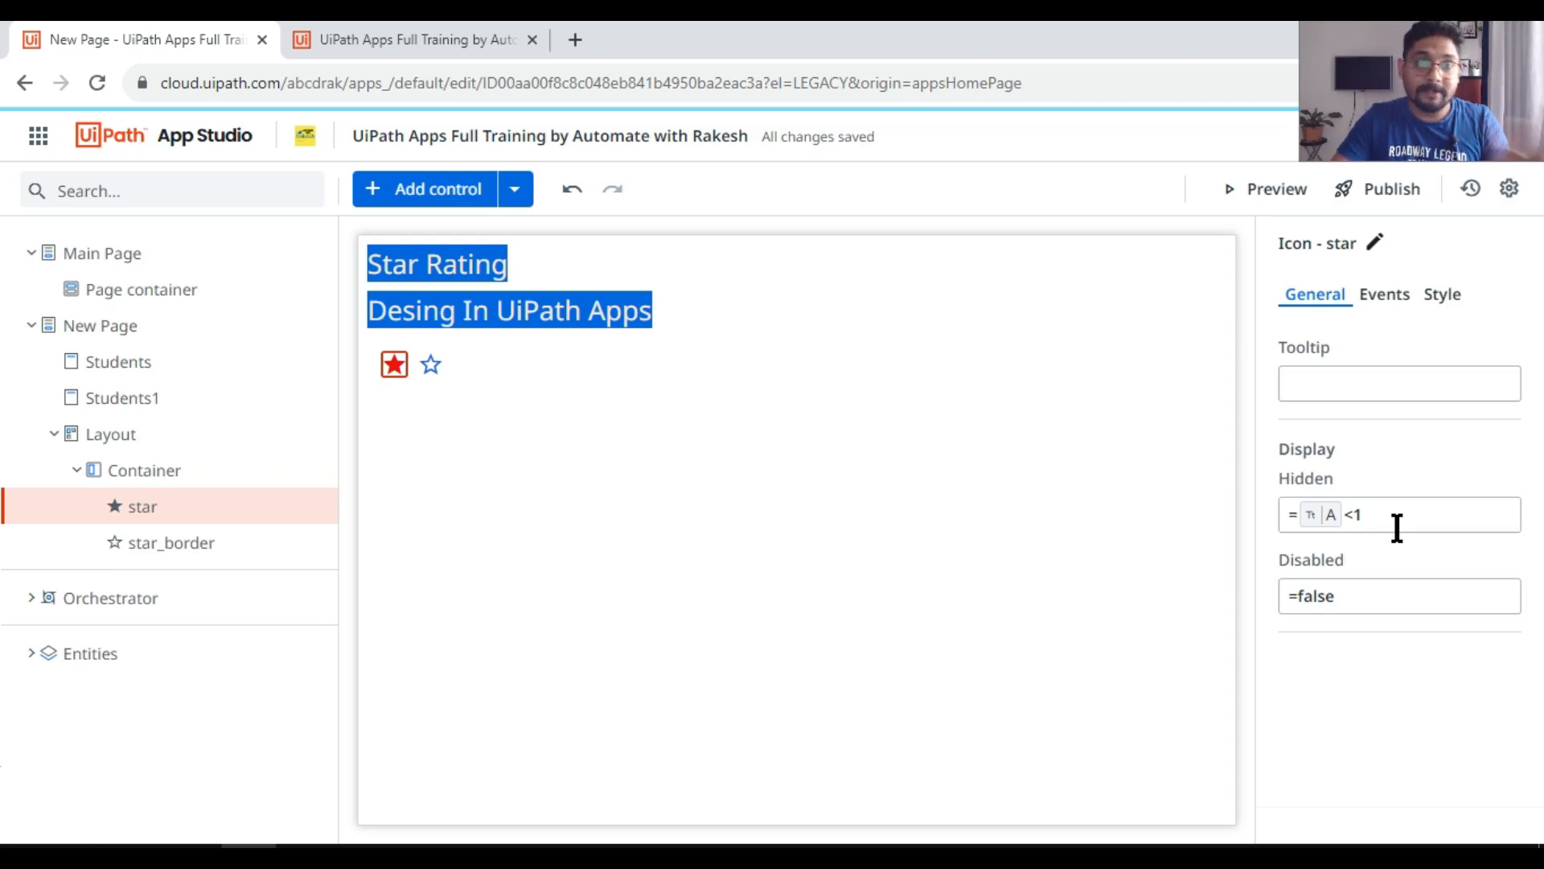
# Step: Create a Set Values rule for the outlined star icon's click event
pyautogui.click(432, 364)
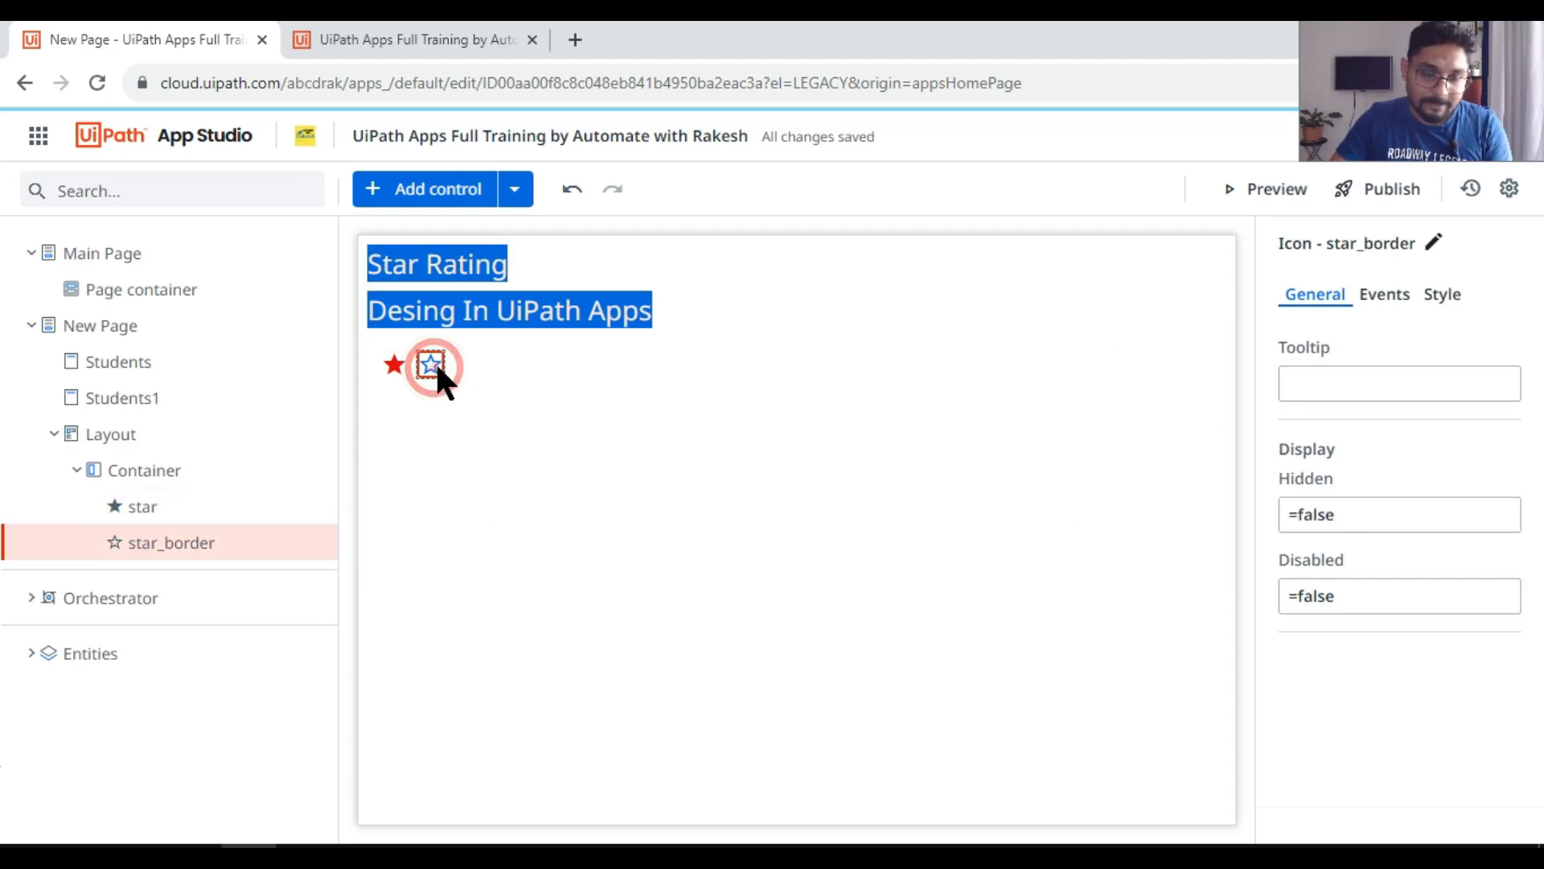
pyautogui.click(1384, 305)
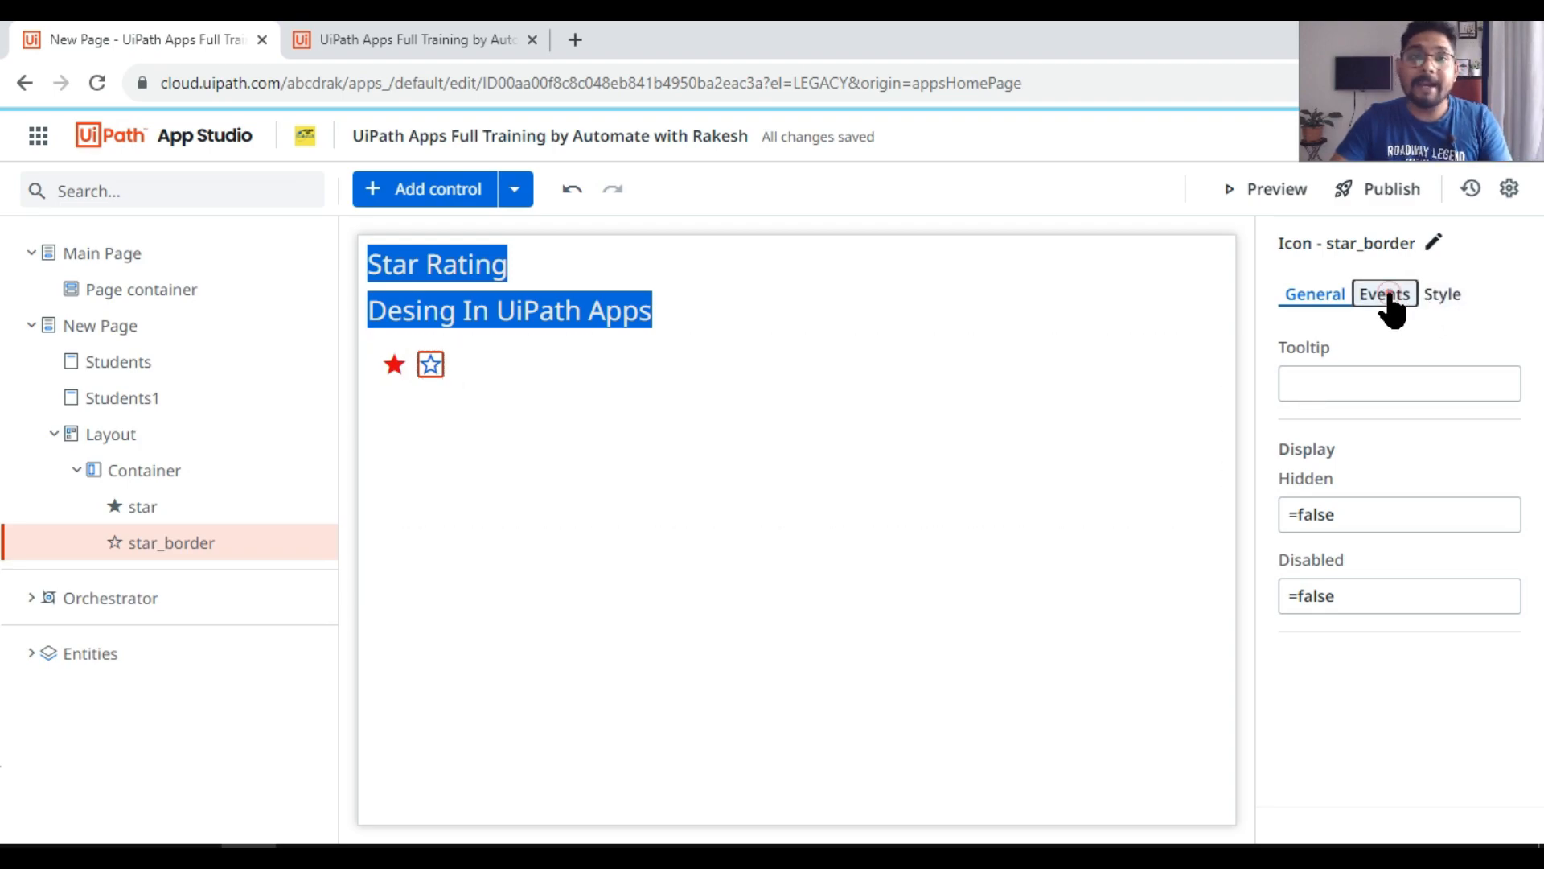
pyautogui.click(1406, 402)
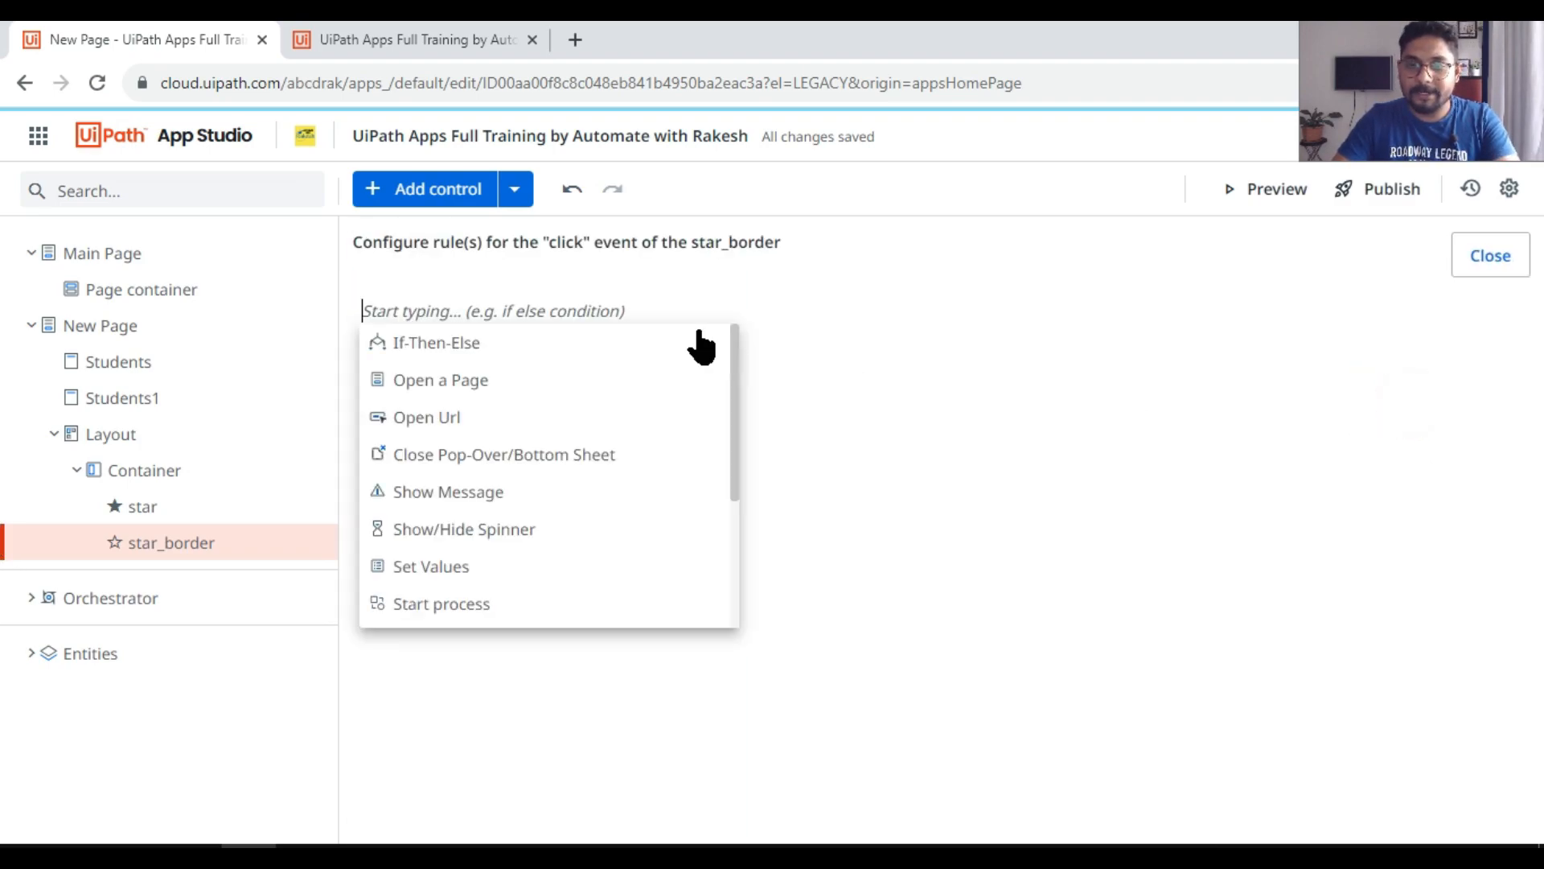
pyautogui.click(467, 571)
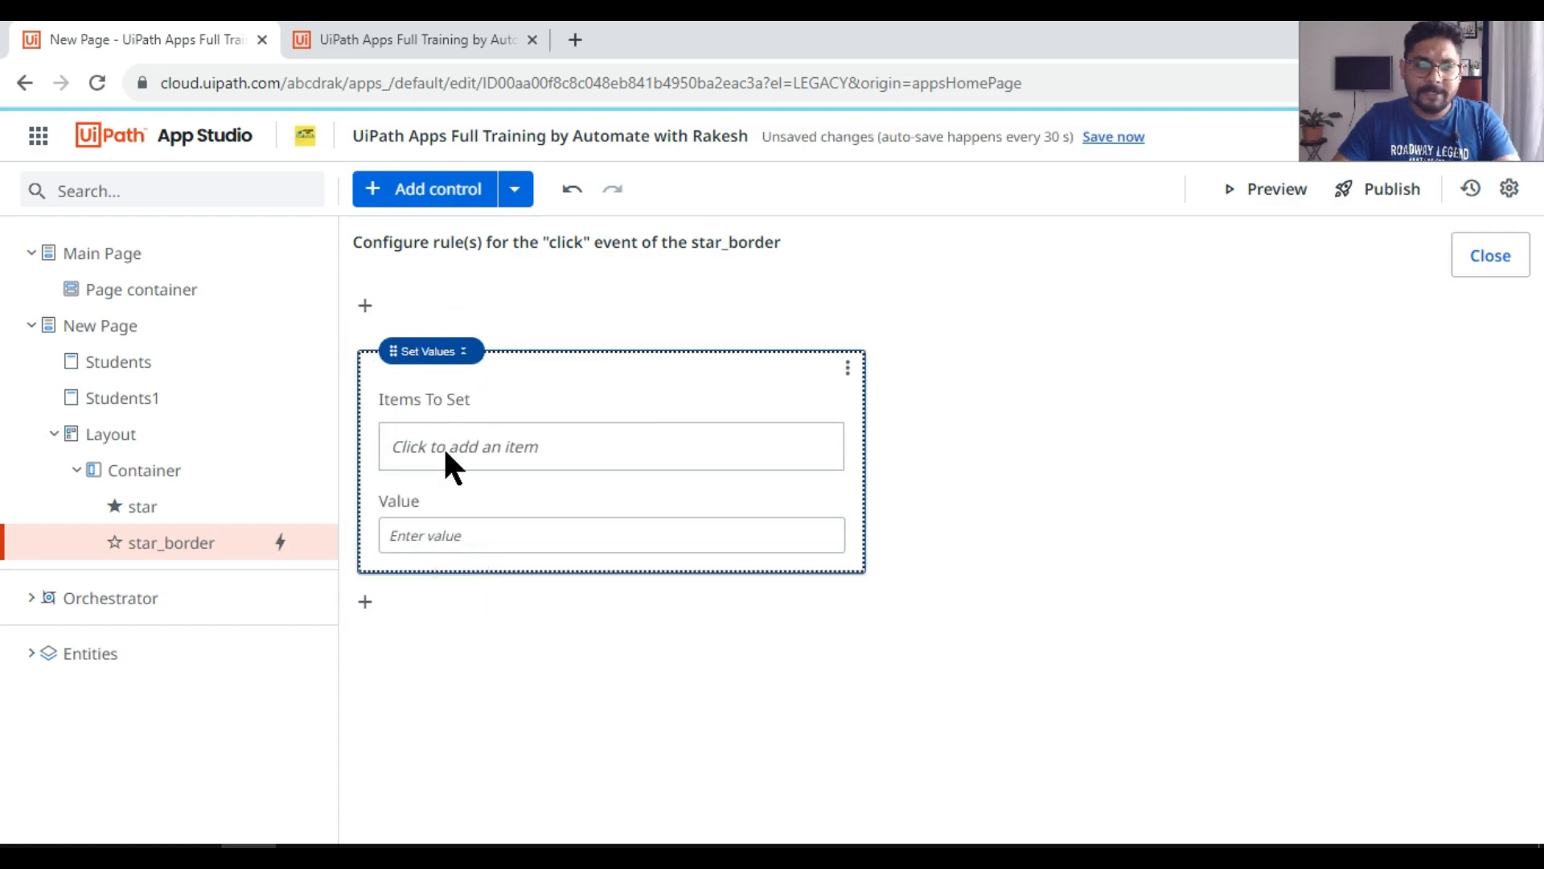
# Step: Make the Set Values rule assign =1 to the app variable A, and close the rule editor
pyautogui.click(447, 455)
pyautogui.click(925, 716)
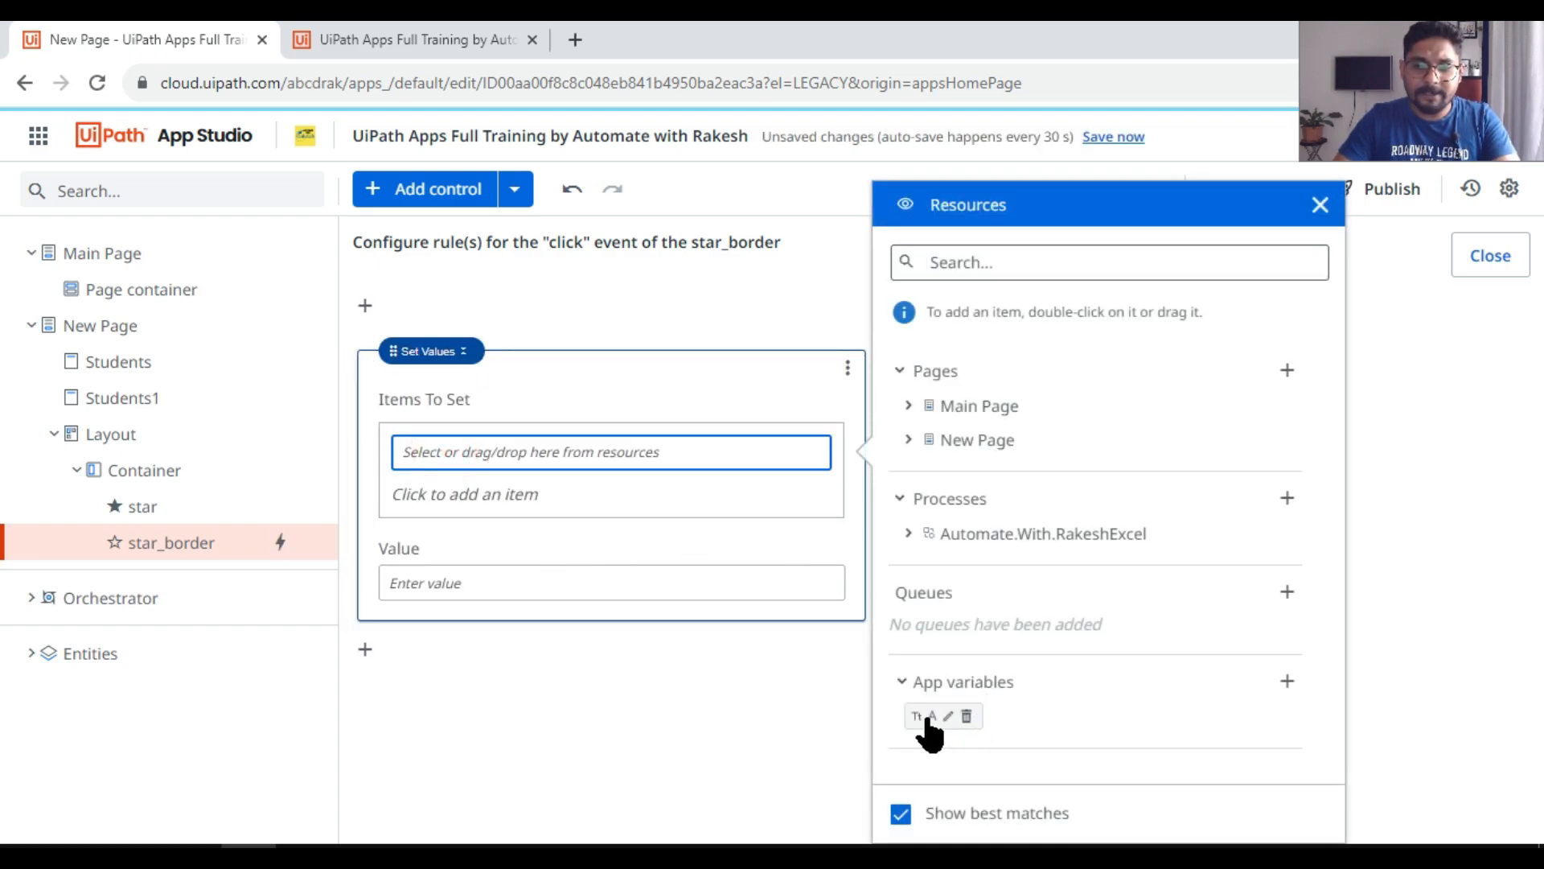
pyautogui.click(930, 718)
pyautogui.doubleClick(924, 716)
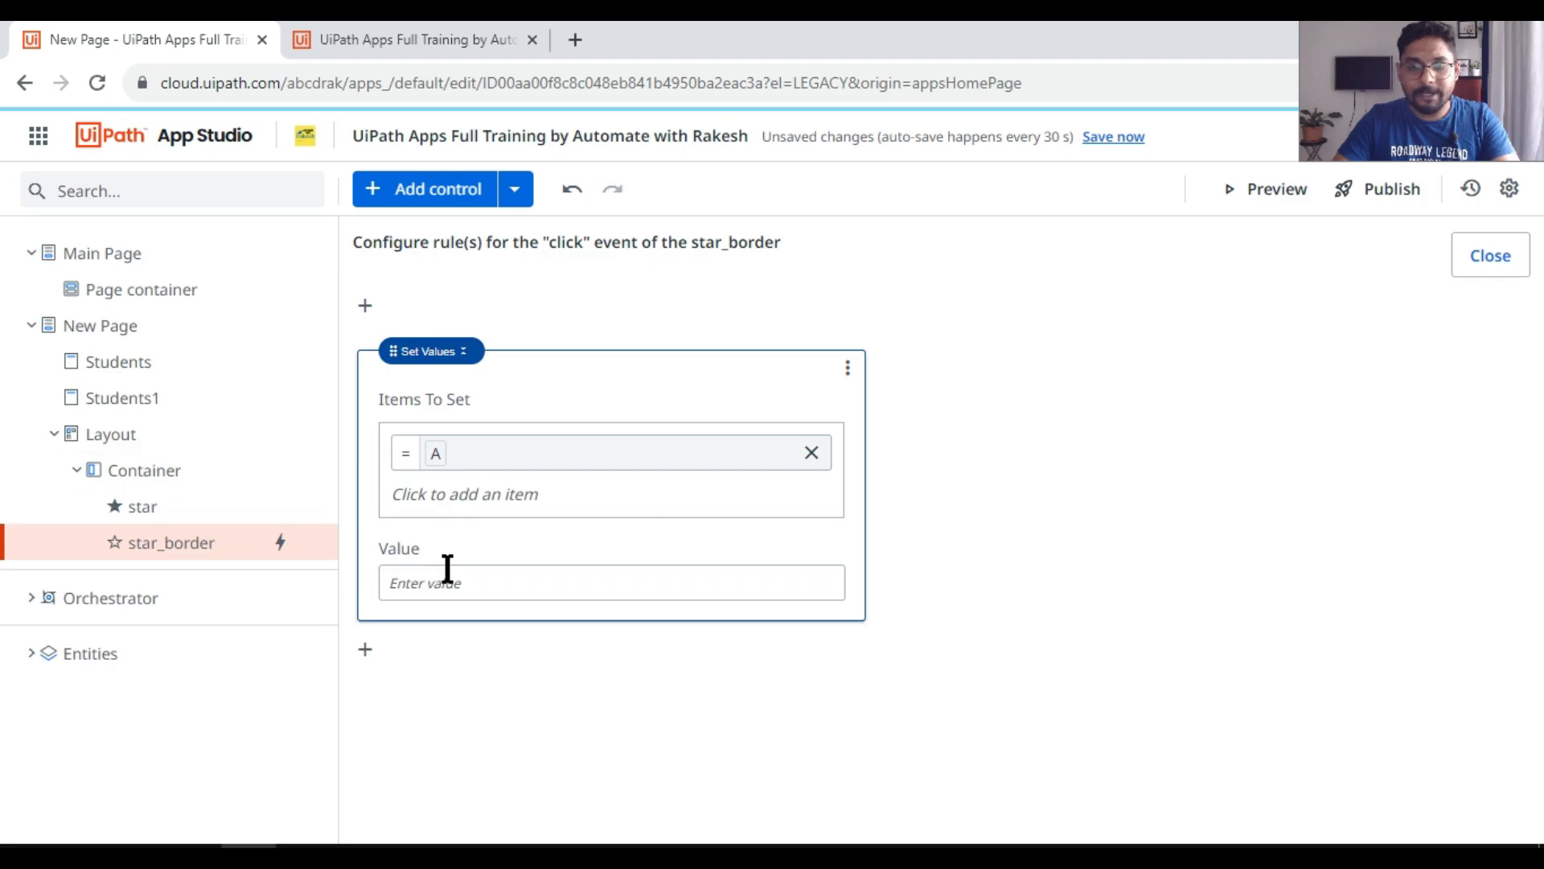
pyautogui.click(448, 582)
pyautogui.write('=1')
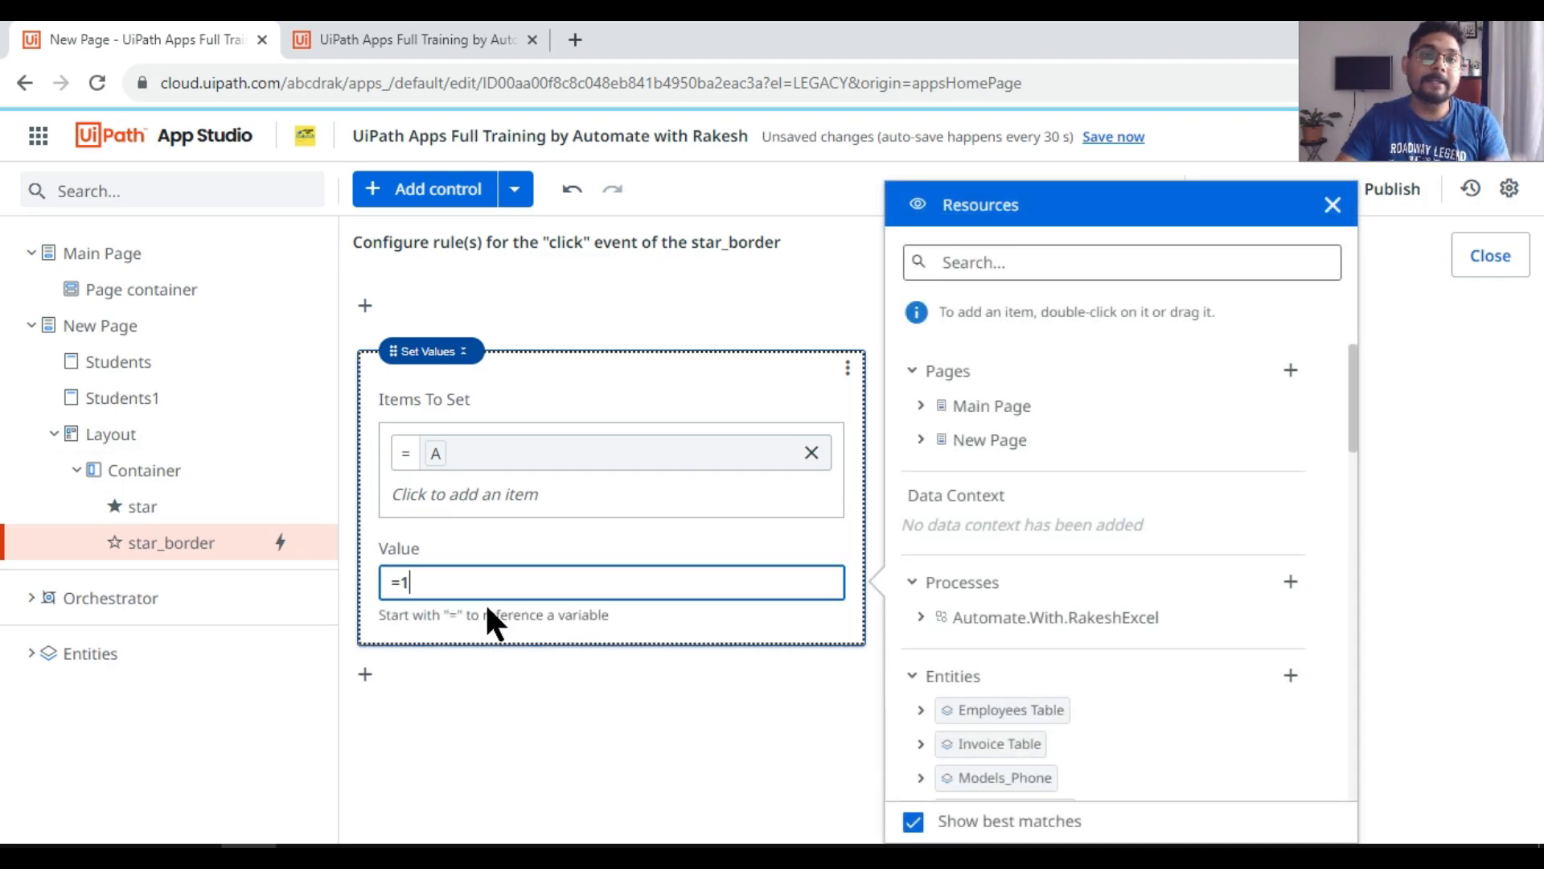
pyautogui.click(1333, 206)
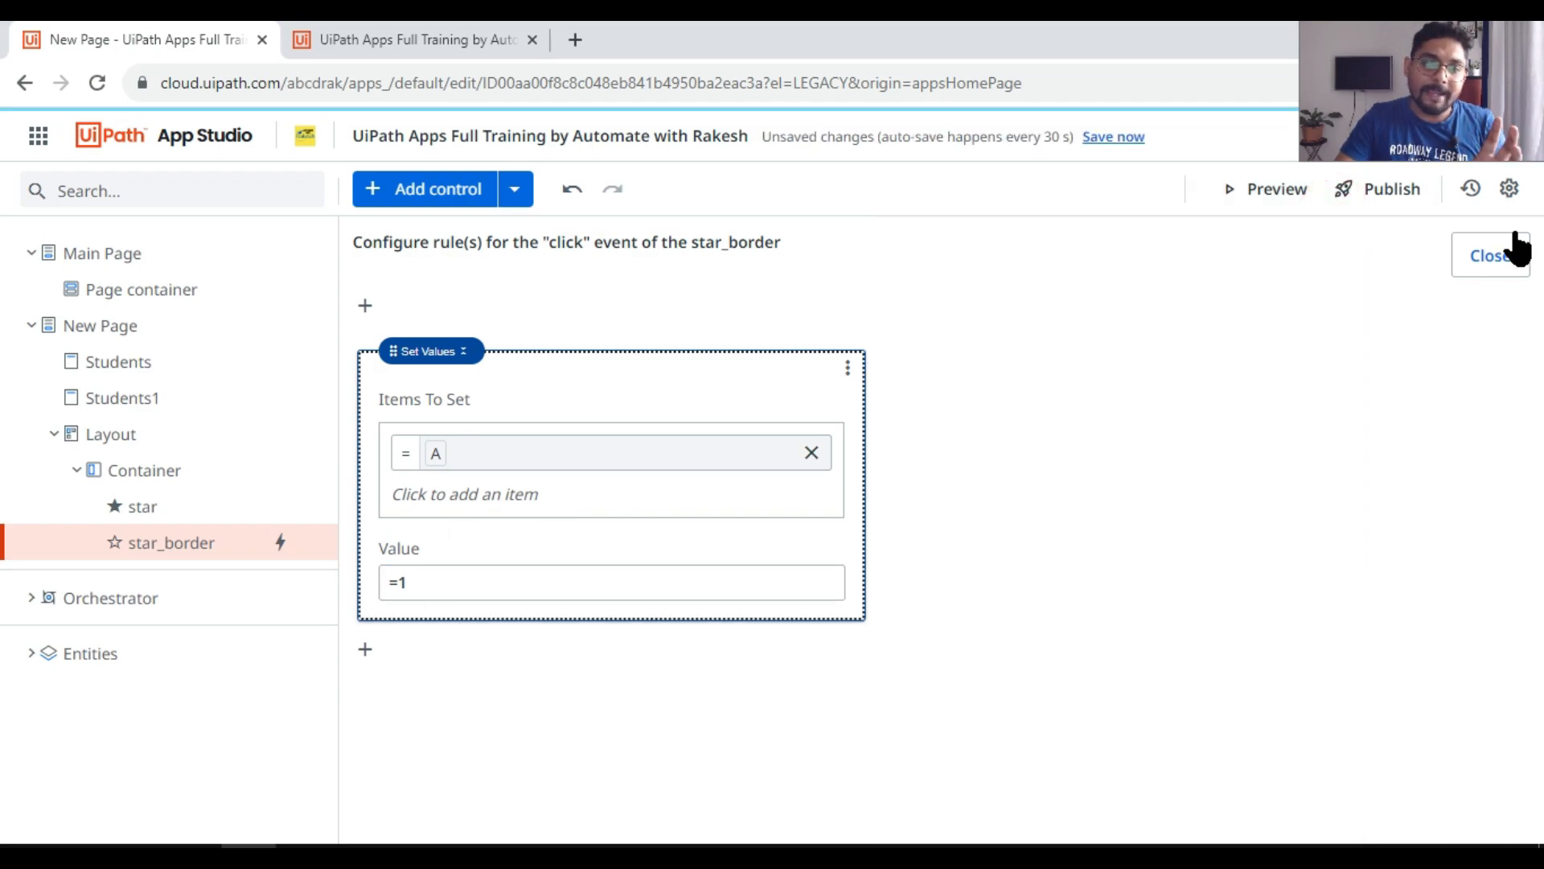
pyautogui.click(1490, 256)
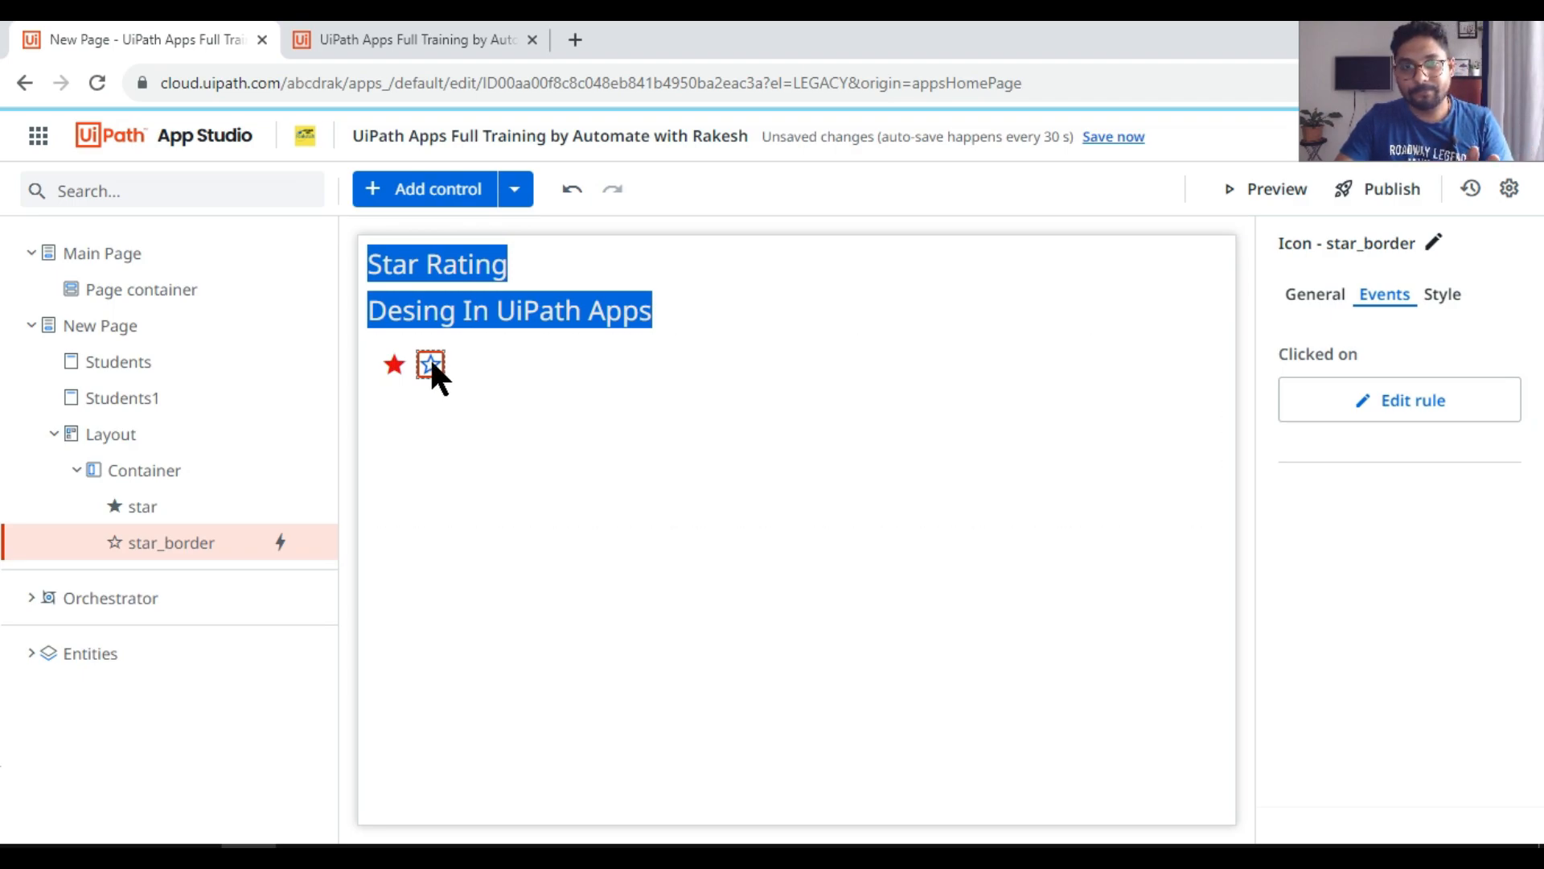
# Step: Review the outlined star's click rule and the filled star's Hidden condition, and close the old app preview
pyautogui.click(1406, 410)
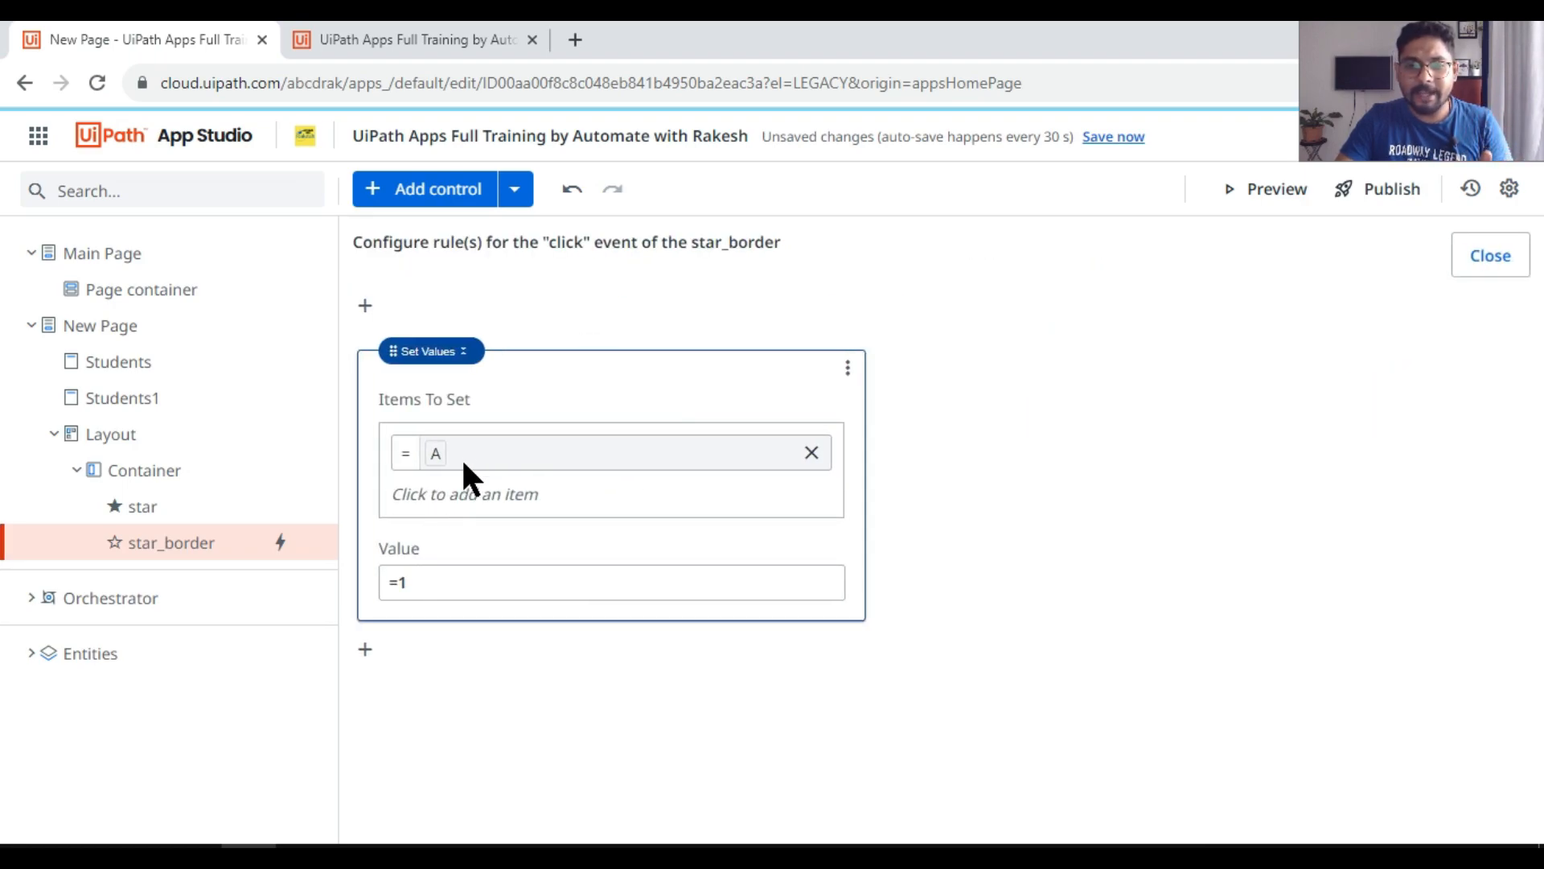
pyautogui.click(1504, 255)
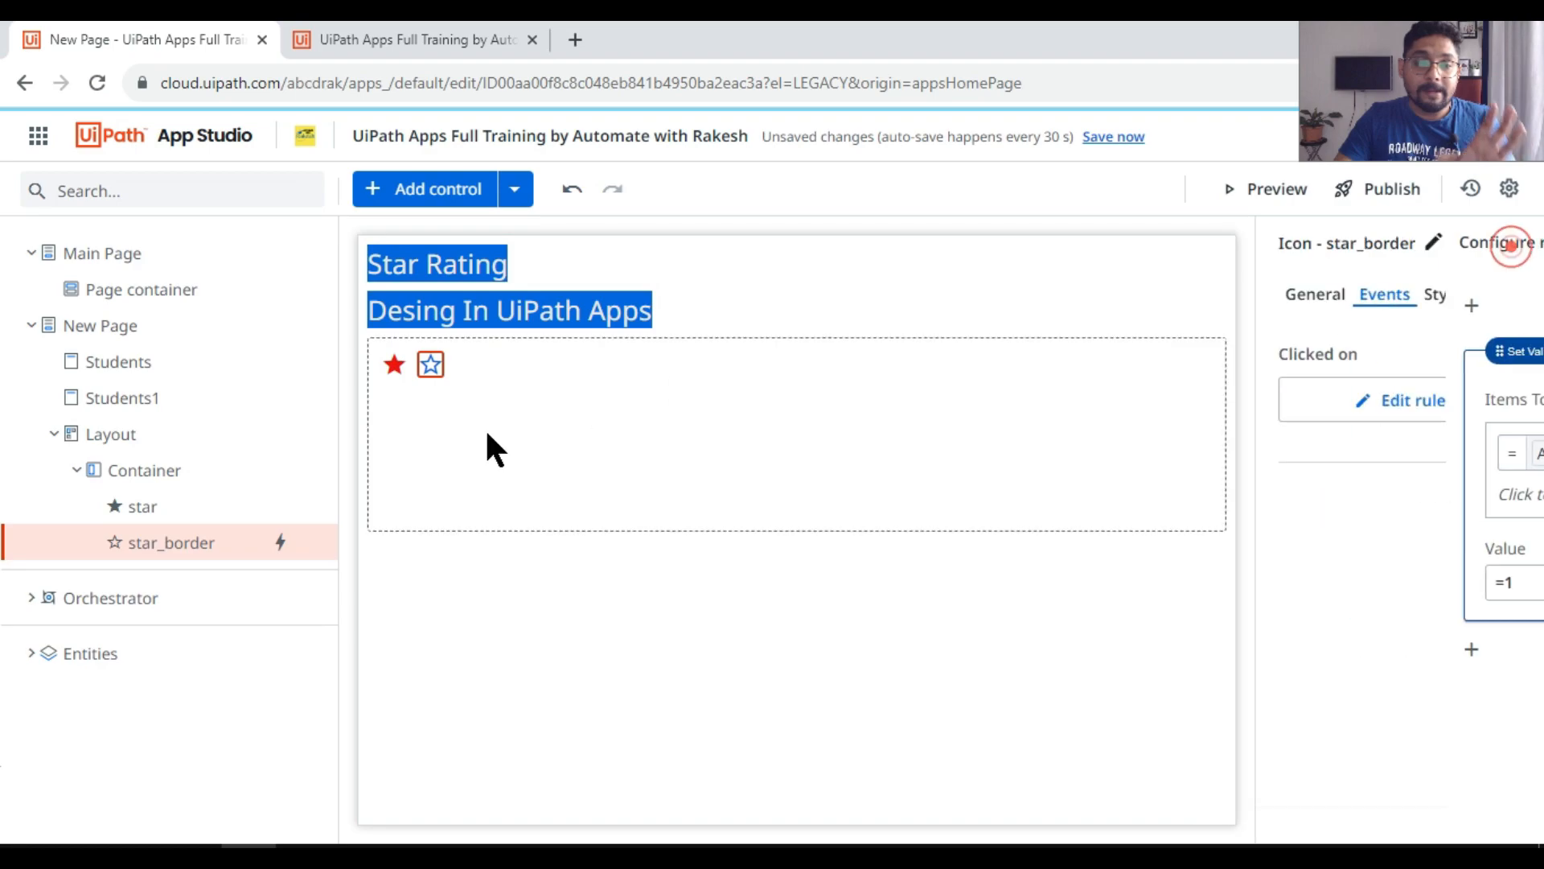
pyautogui.click(393, 369)
pyautogui.click(1324, 299)
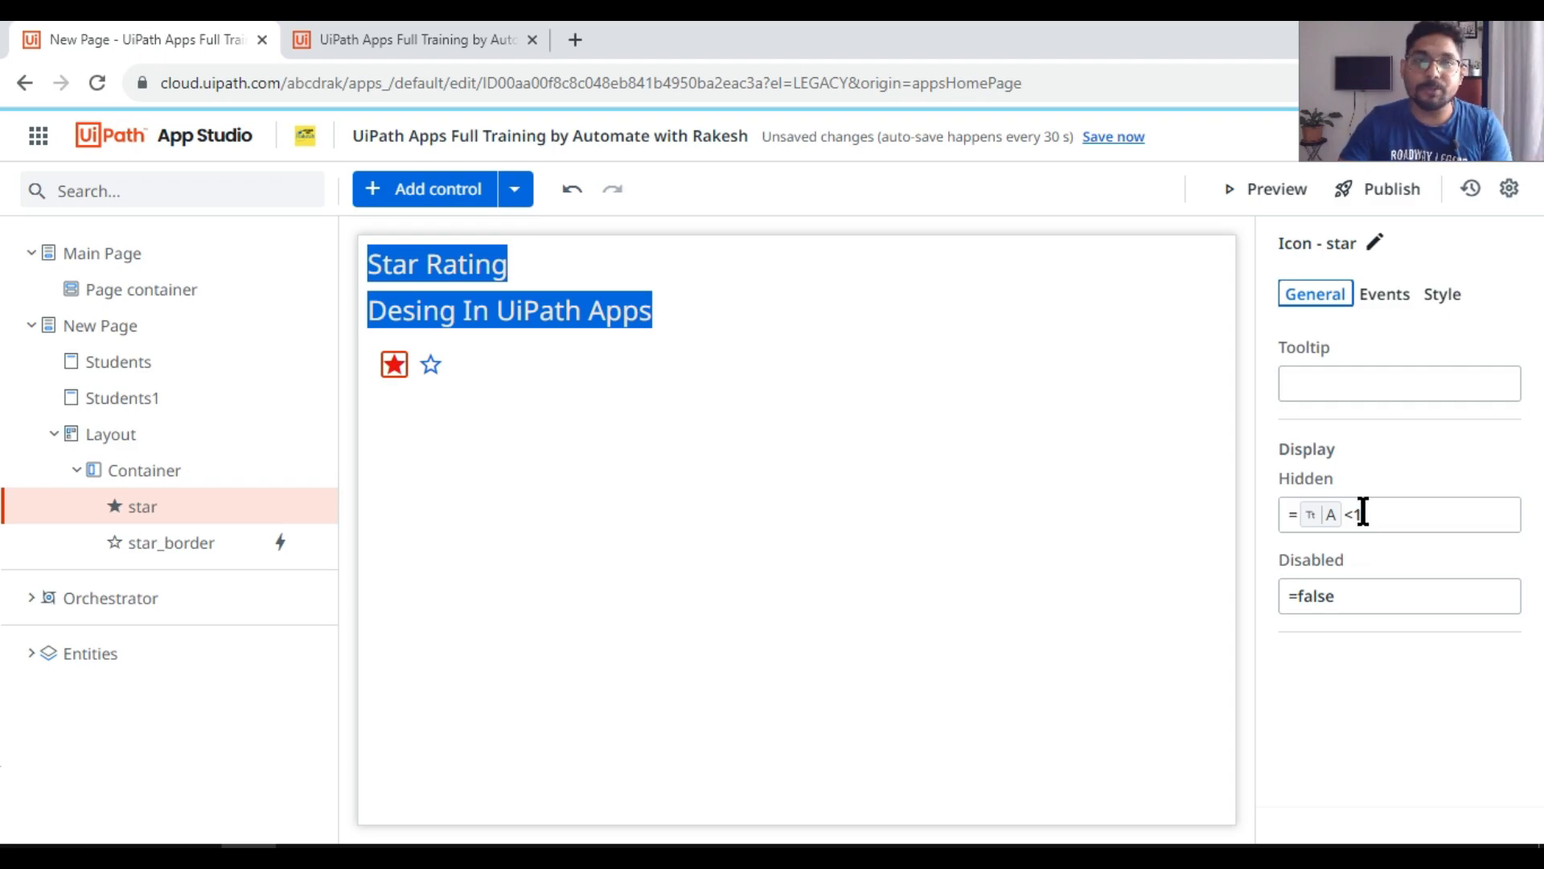
pyautogui.moveTo(1383, 518); pyautogui.dragTo(1323, 519)
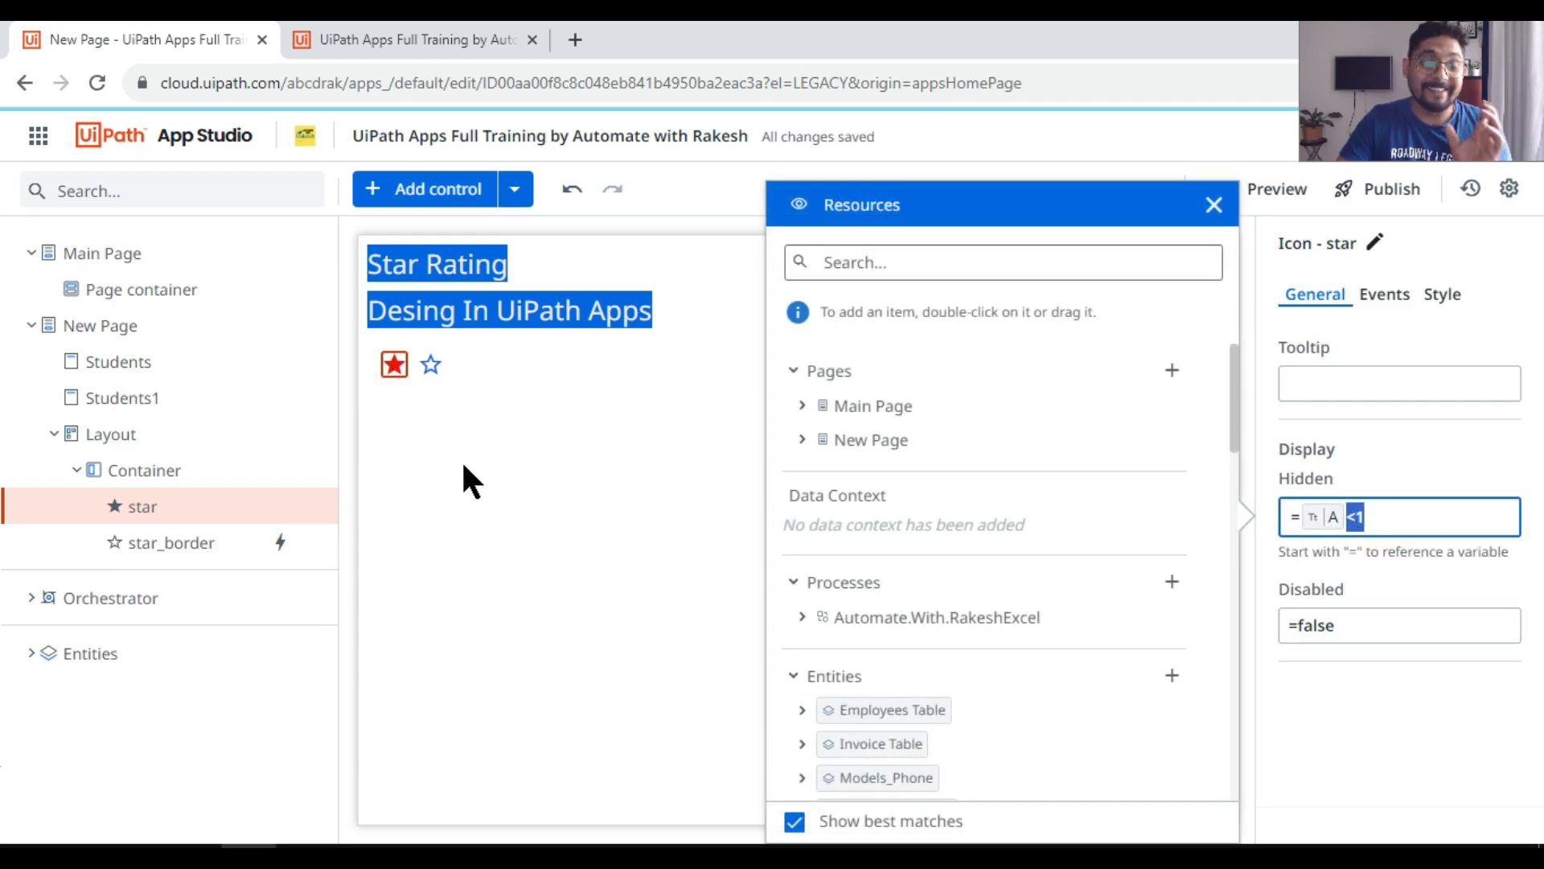
pyautogui.click(482, 476)
pyautogui.click(483, 39)
pyautogui.click(532, 39)
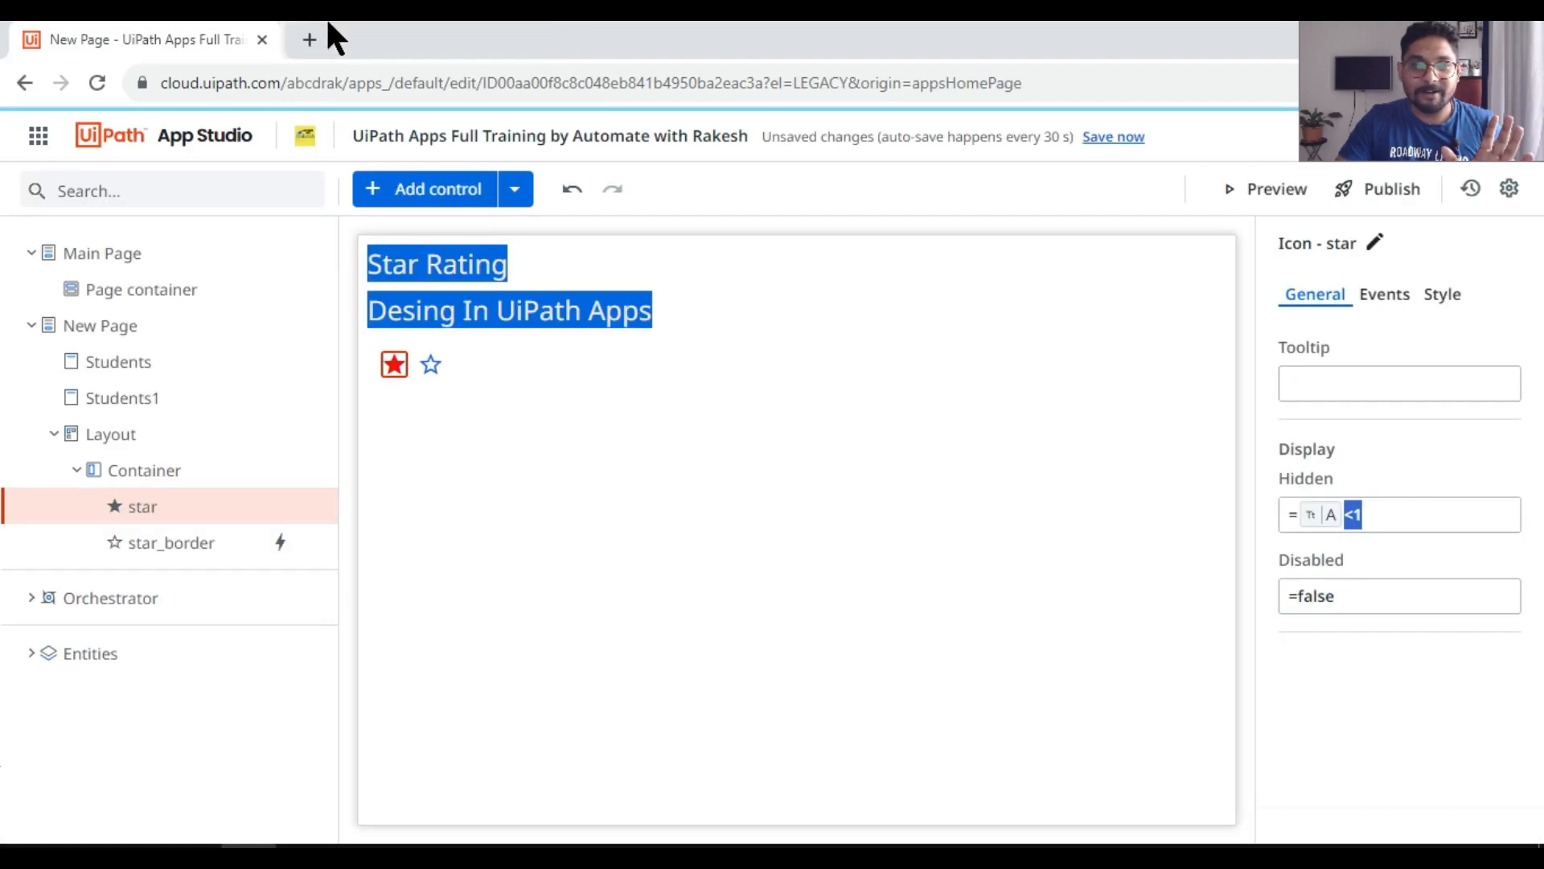
# Step: Preview the app and test the outlined star's click behaviour, comparing it with the page in the editor
pyautogui.click(1257, 184)
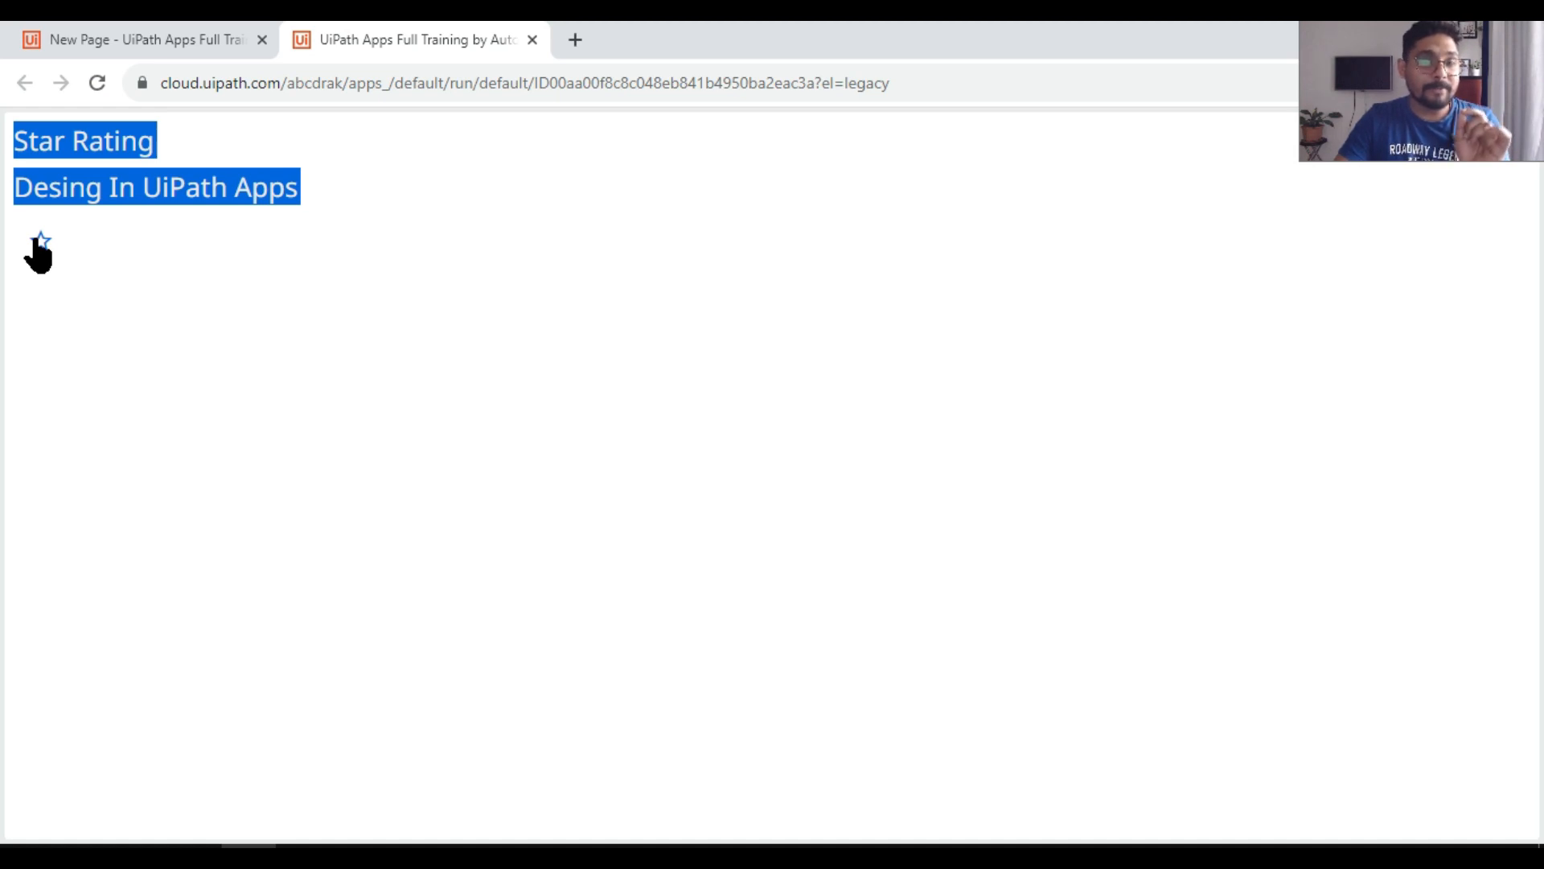
pyautogui.click(105, 38)
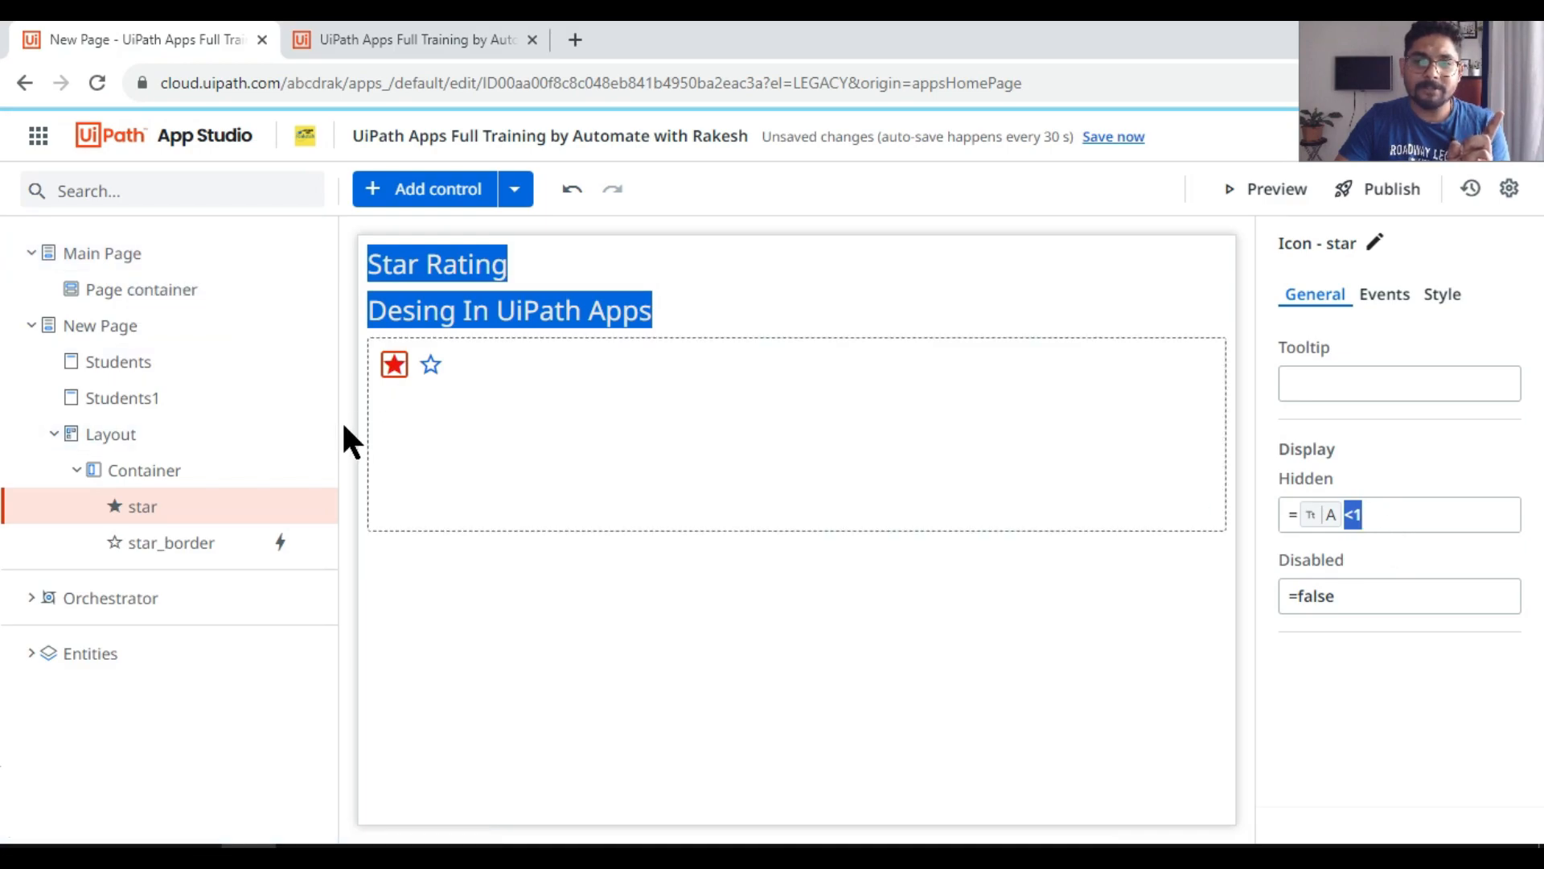
pyautogui.click(393, 48)
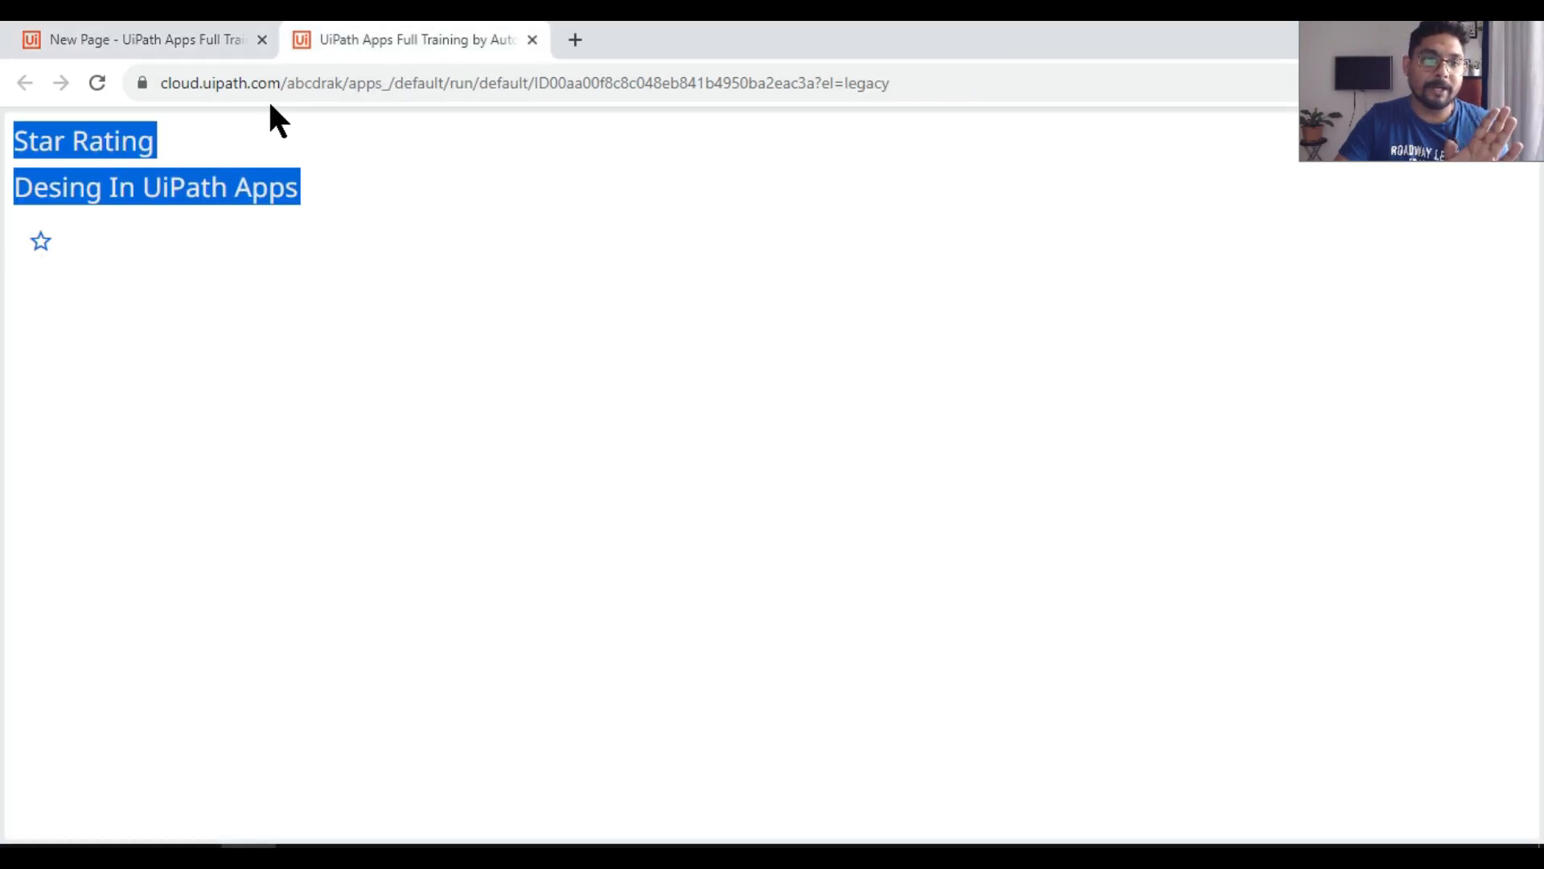
pyautogui.click(41, 244)
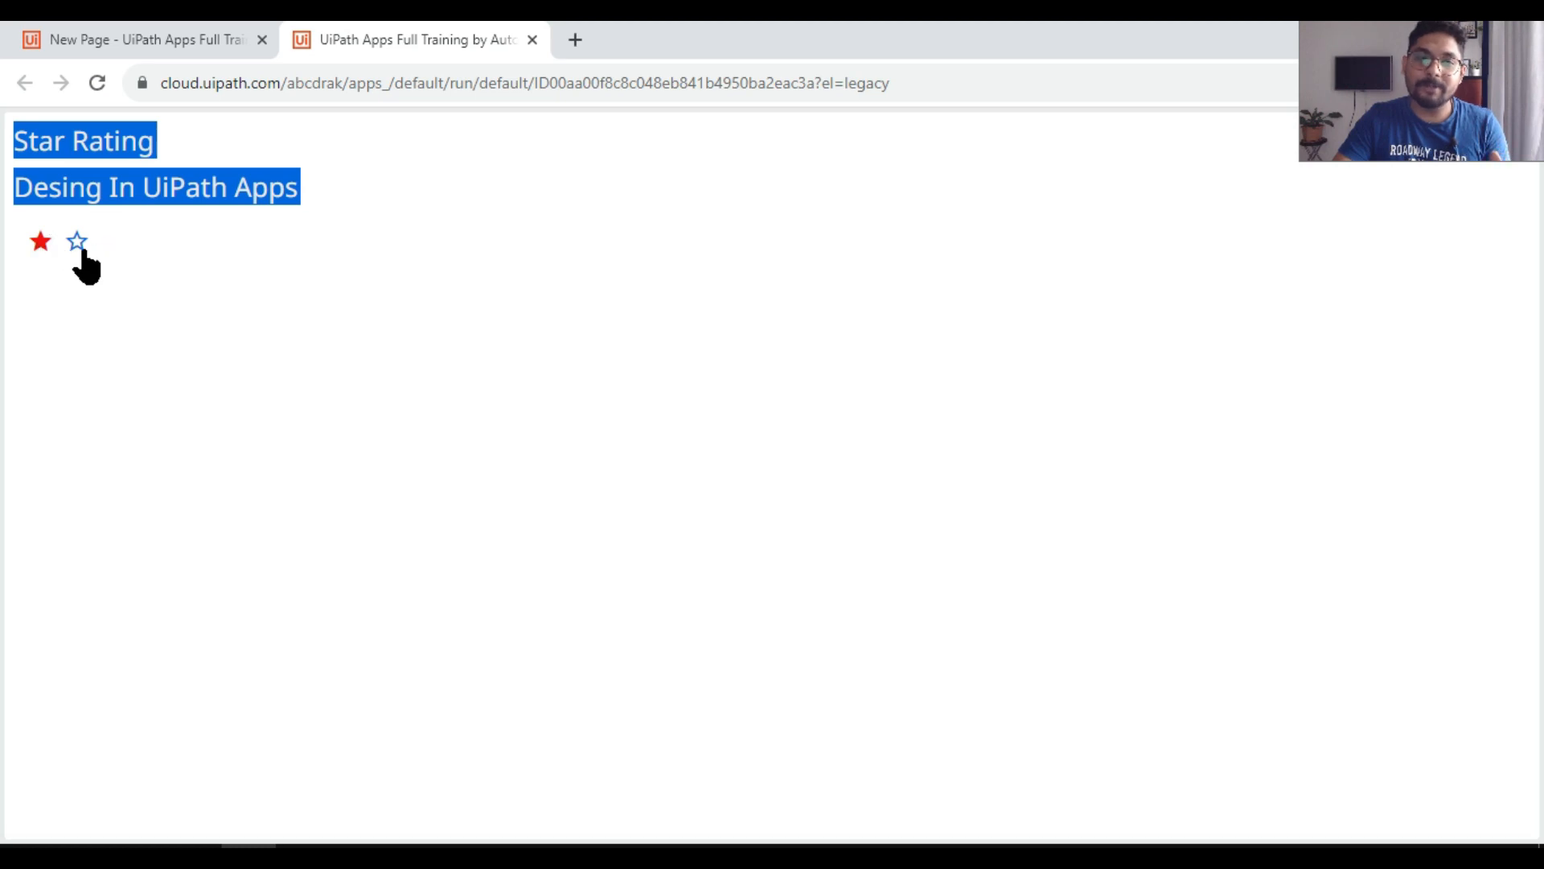
pyautogui.click(173, 36)
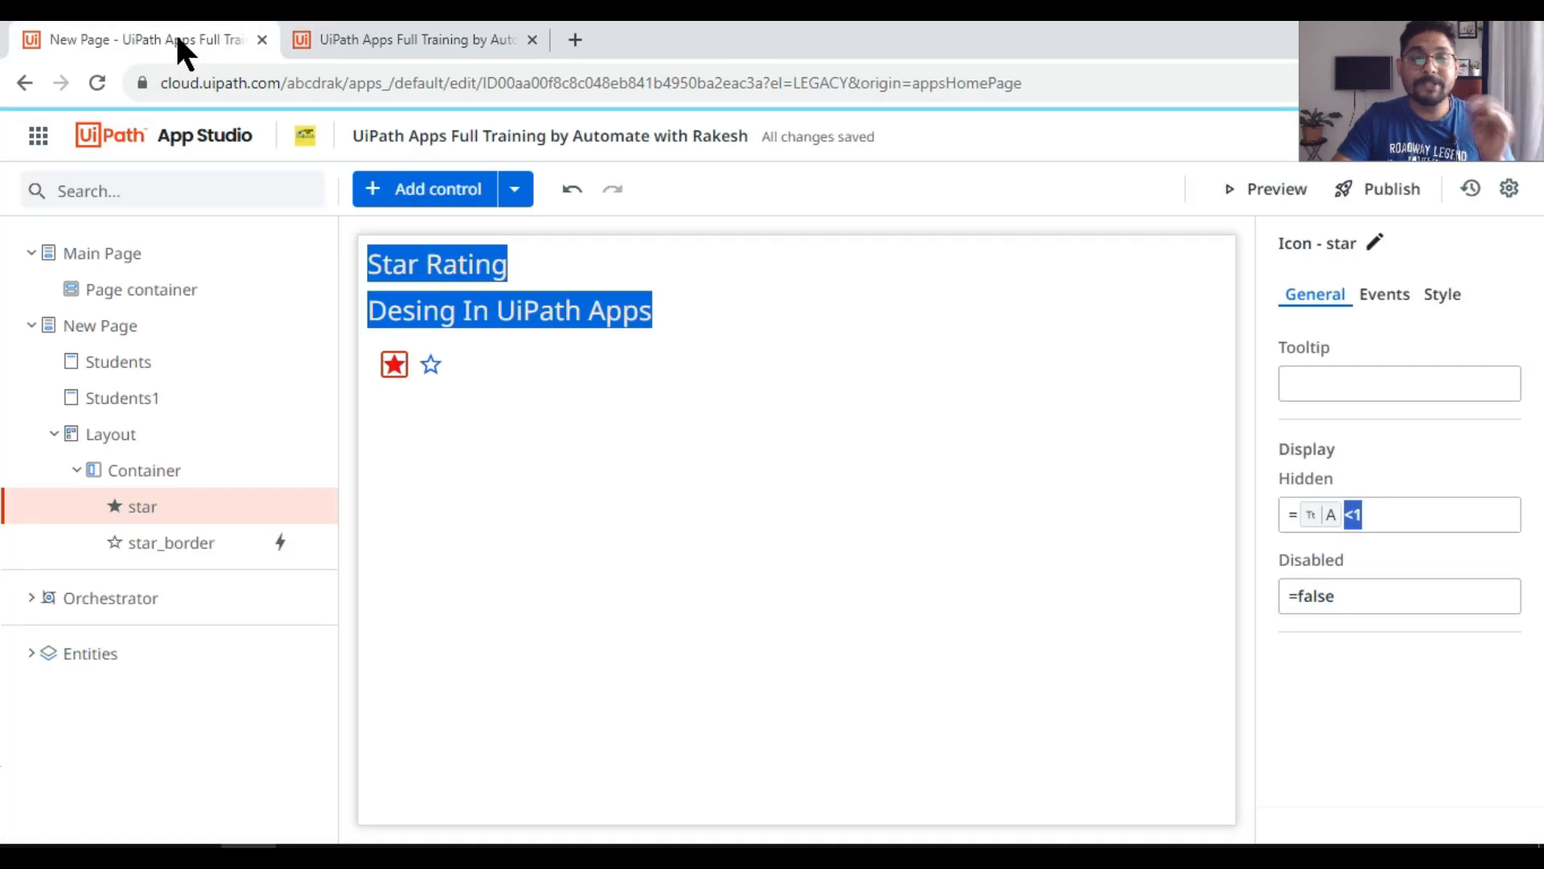
# Step: Try to set the outlined star's Hidden condition to the plain-text expression =A>=1
pyautogui.click(432, 364)
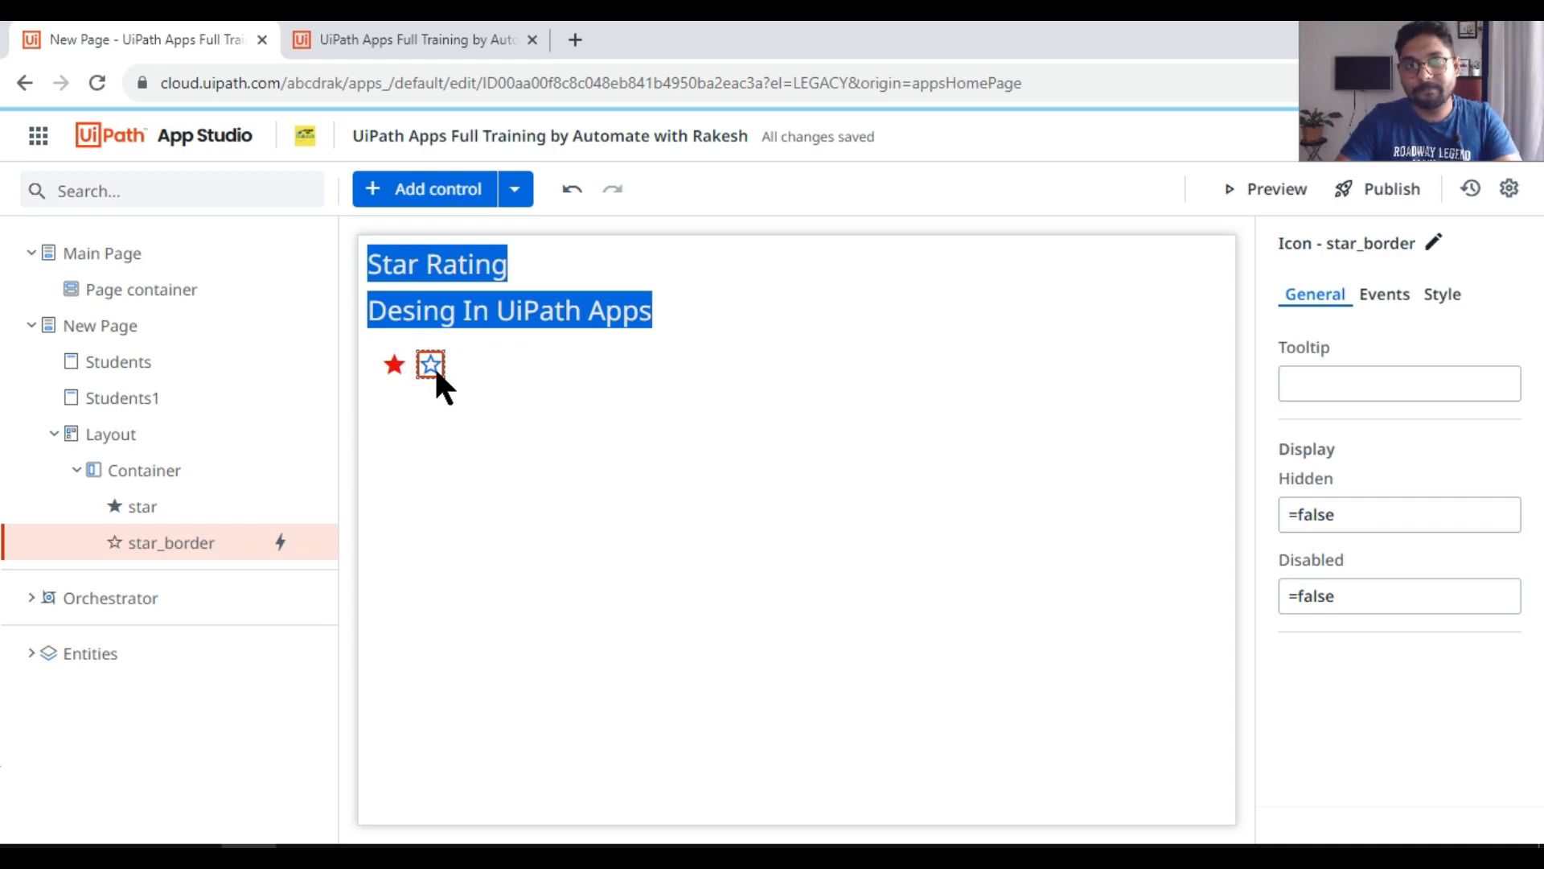
pyautogui.click(1338, 515)
pyautogui.press('BackSpace')
pyautogui.press('BackSpace')
pyautogui.press('BackSpace')
pyautogui.press('BackSpace')
pyautogui.press('BackSpace')
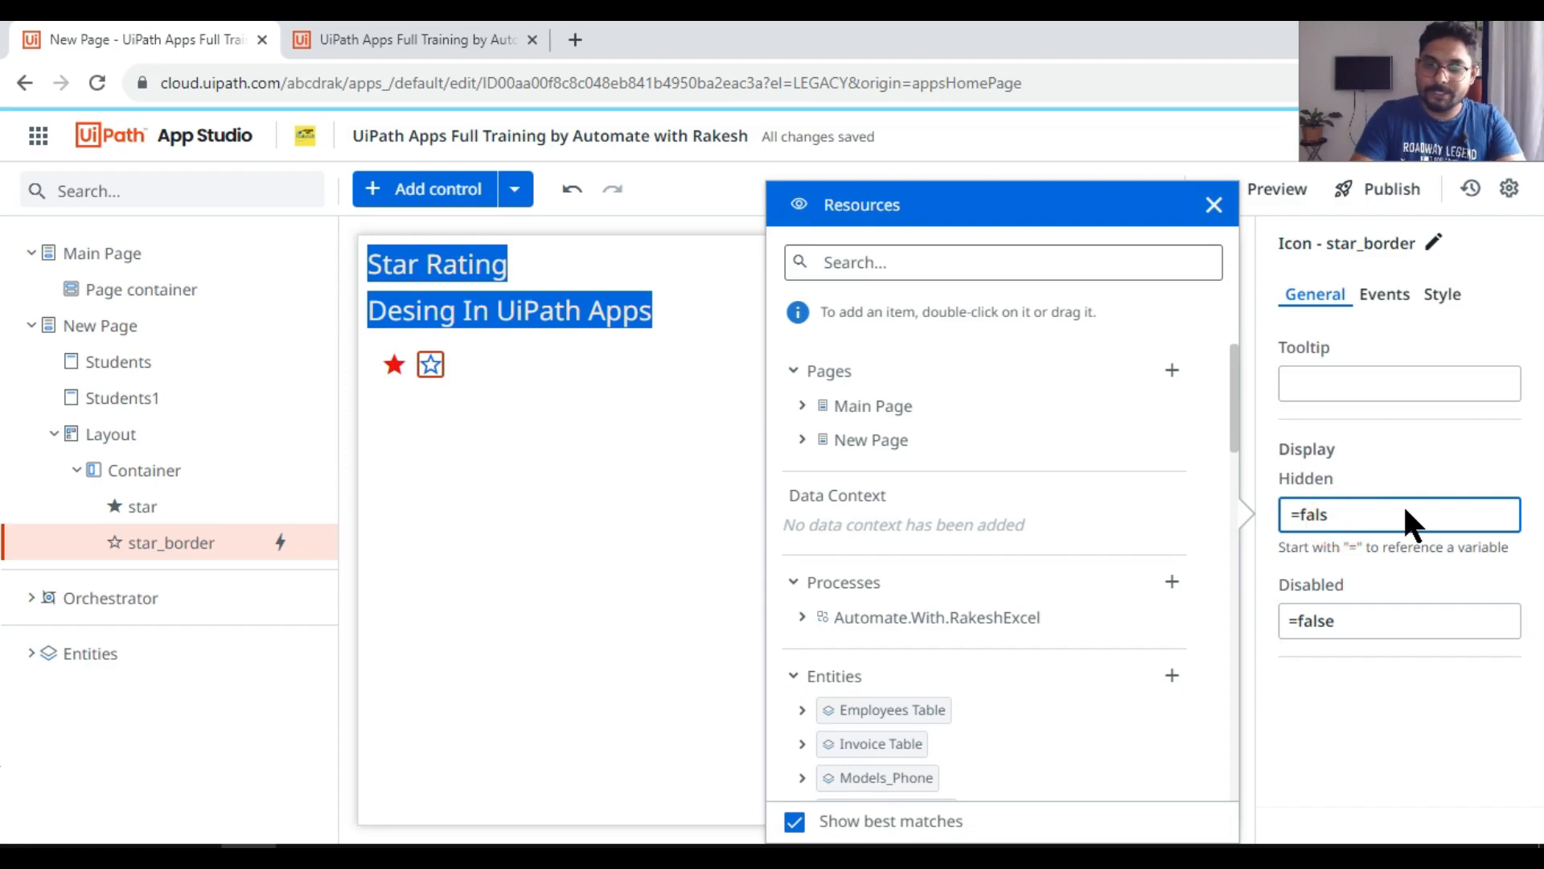
pyautogui.write('A')
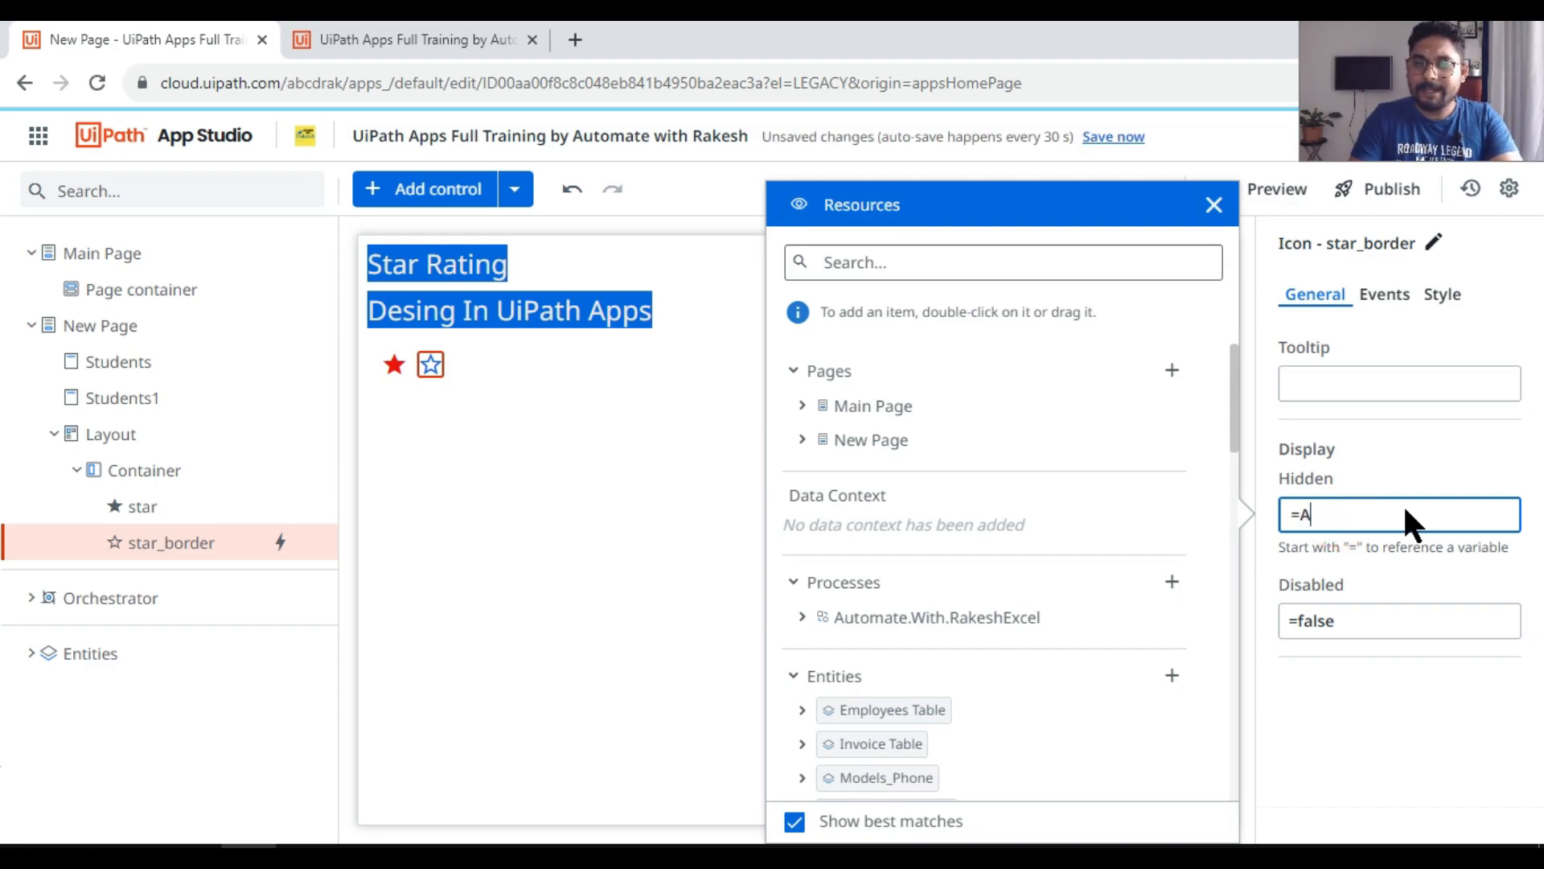
pyautogui.write('>=1')
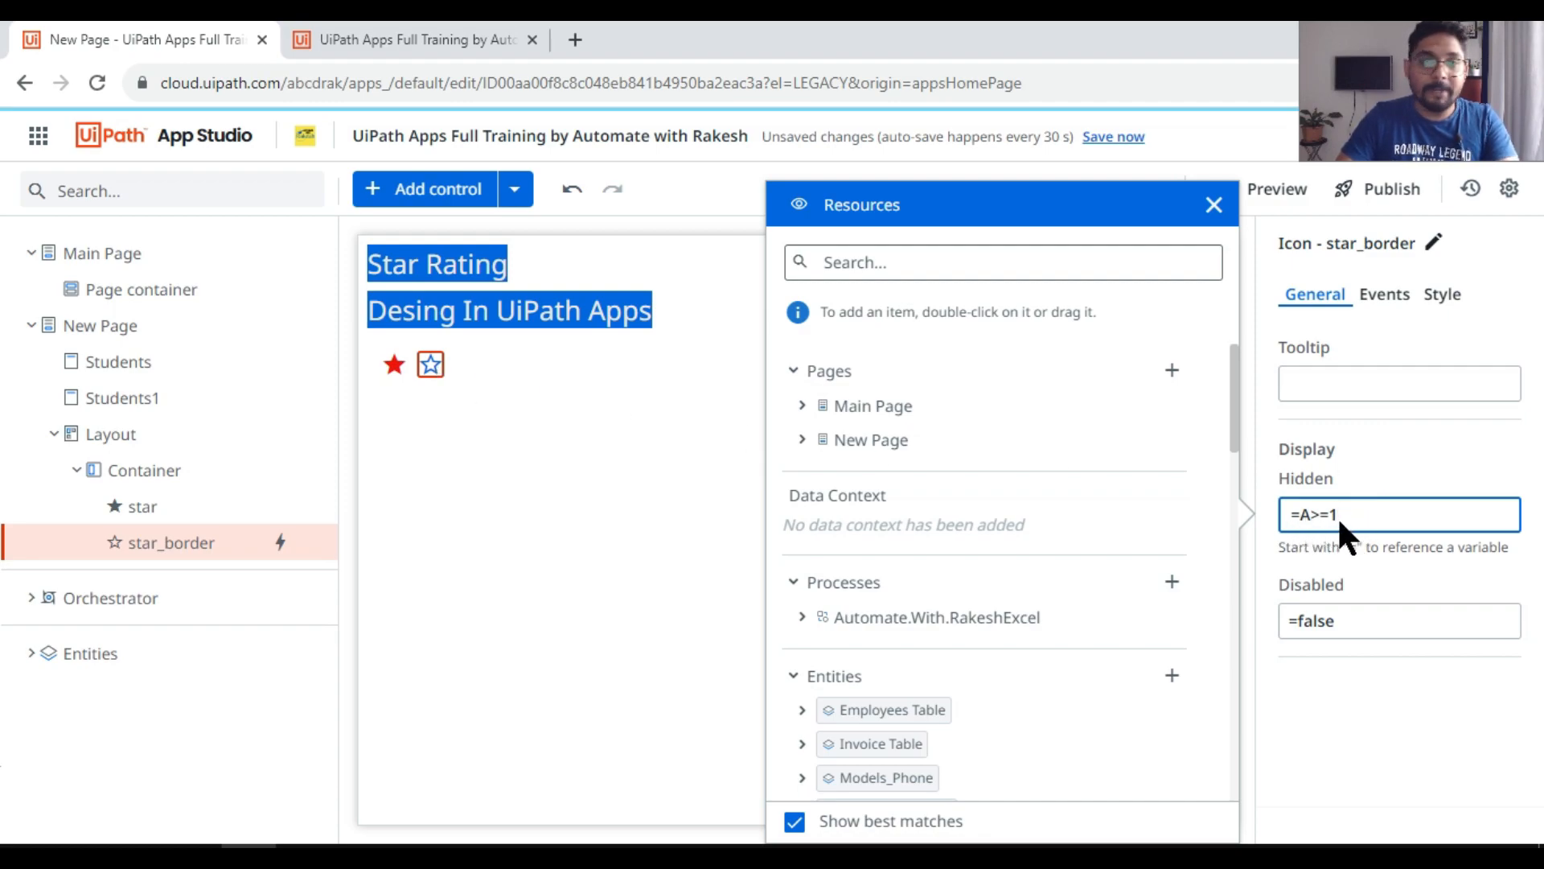
pyautogui.click(536, 482)
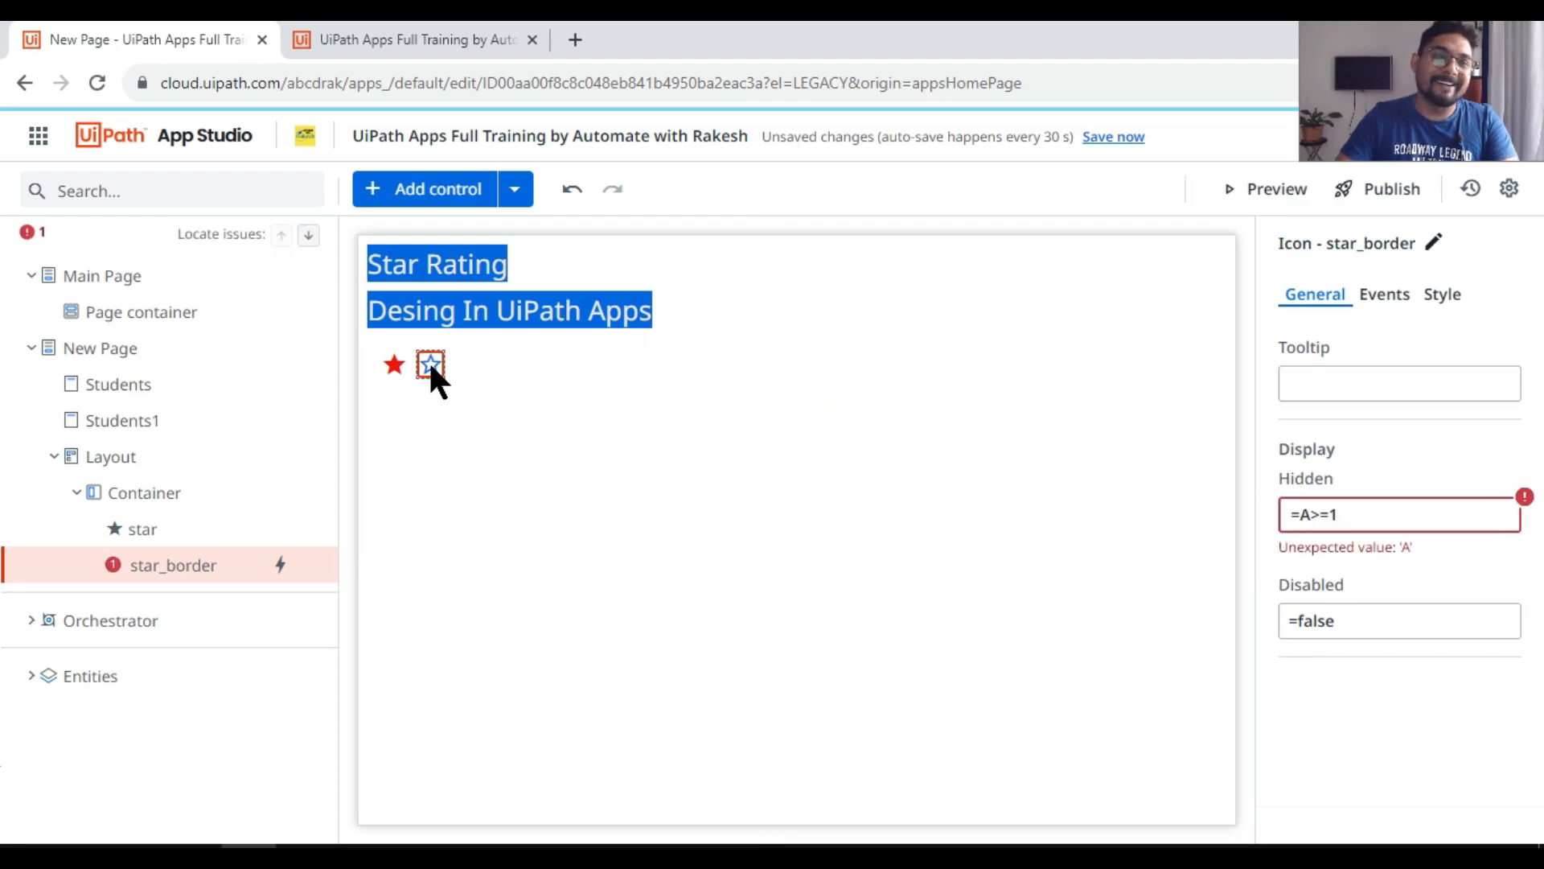
# Step: Close the old app preview, and set the outlined star's Hidden condition to the inserted app variable A followed by >=1
pyautogui.click(542, 41)
pyautogui.click(532, 39)
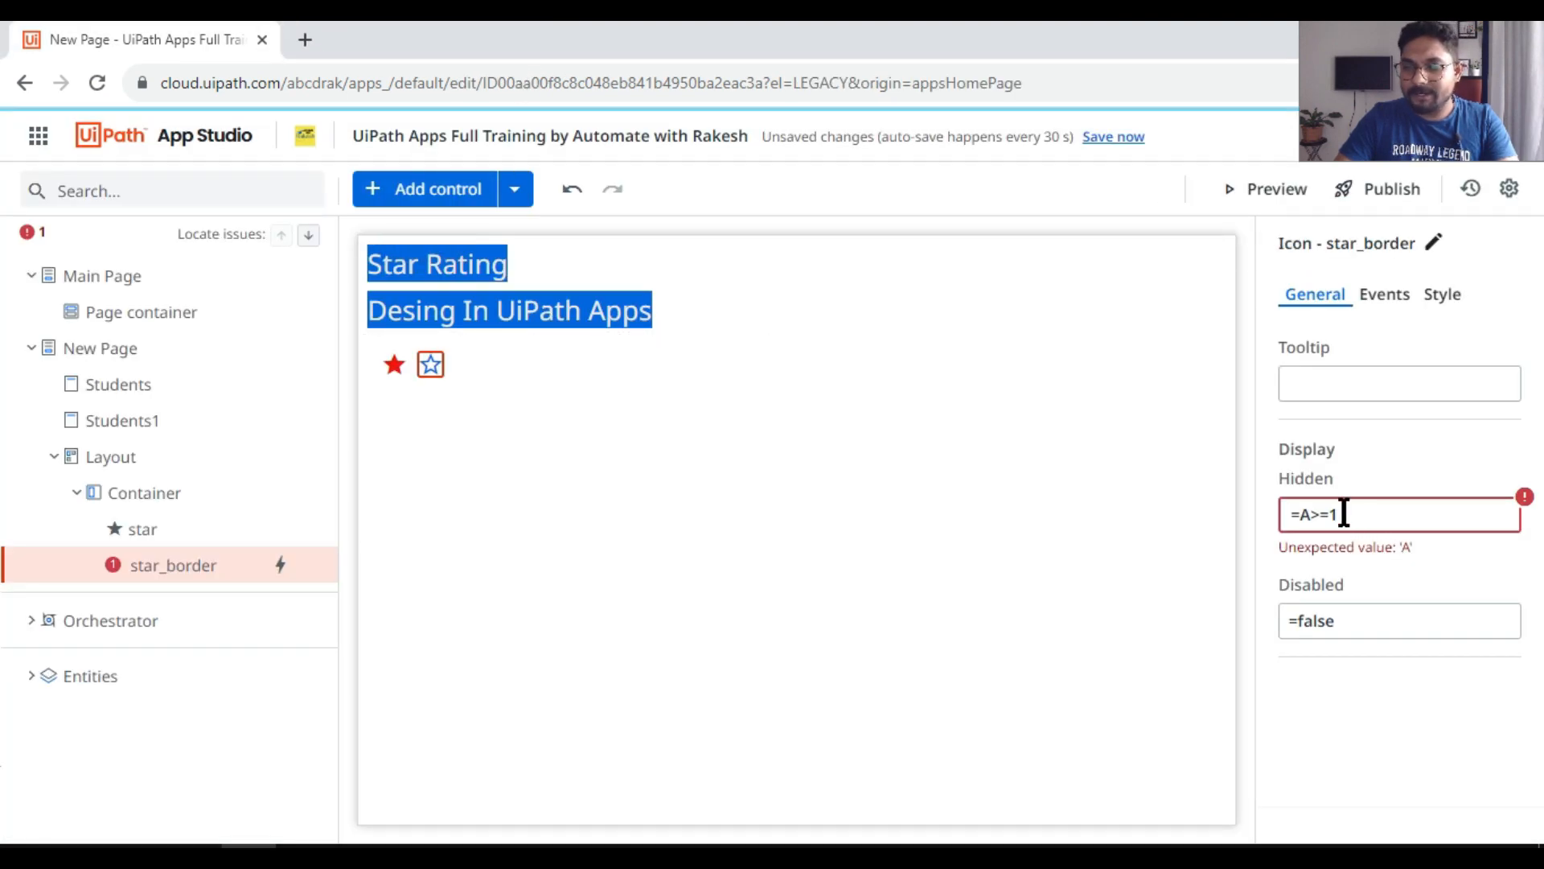
pyautogui.click(1387, 513)
pyautogui.press('BackSpace')
pyautogui.press('BackSpace')
pyautogui.press('BackSpace')
pyautogui.press('BackSpace')
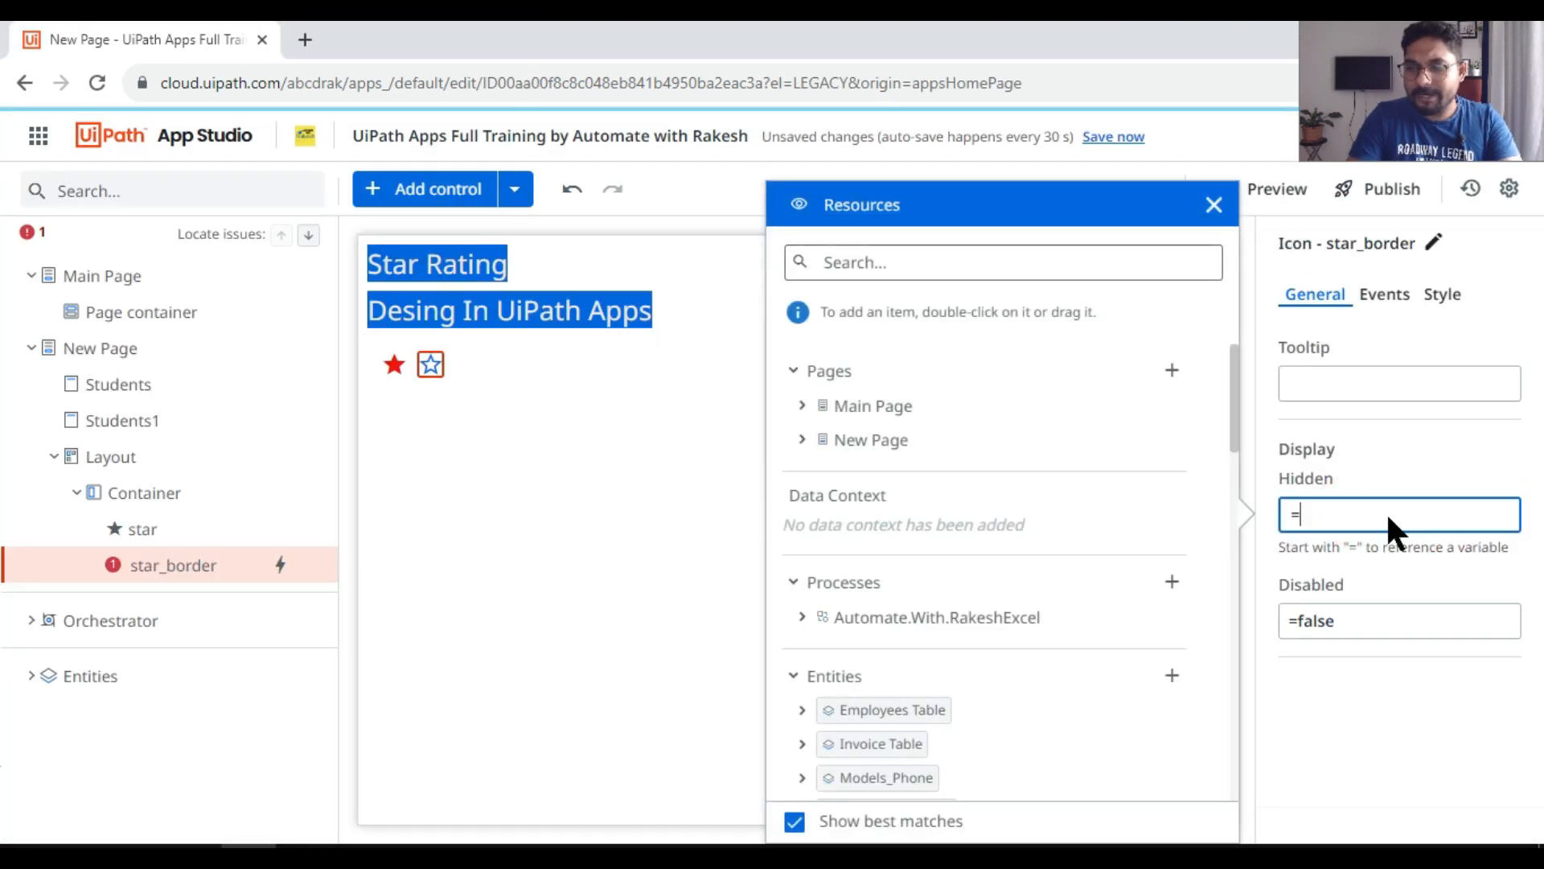
pyautogui.scroll(-10, 962, 644)
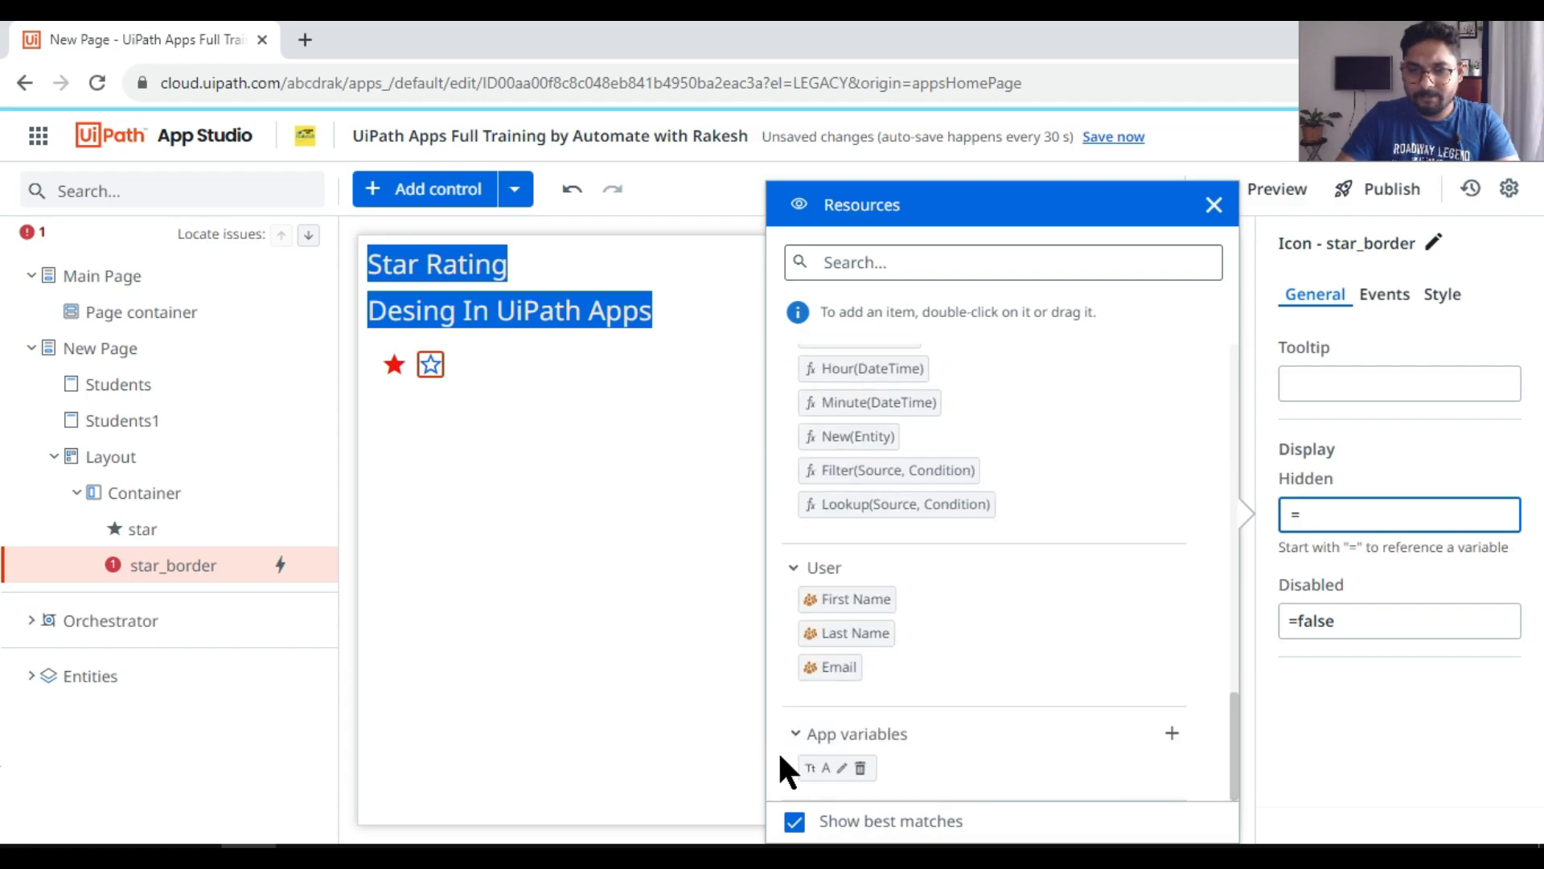
pyautogui.doubleClick(816, 768)
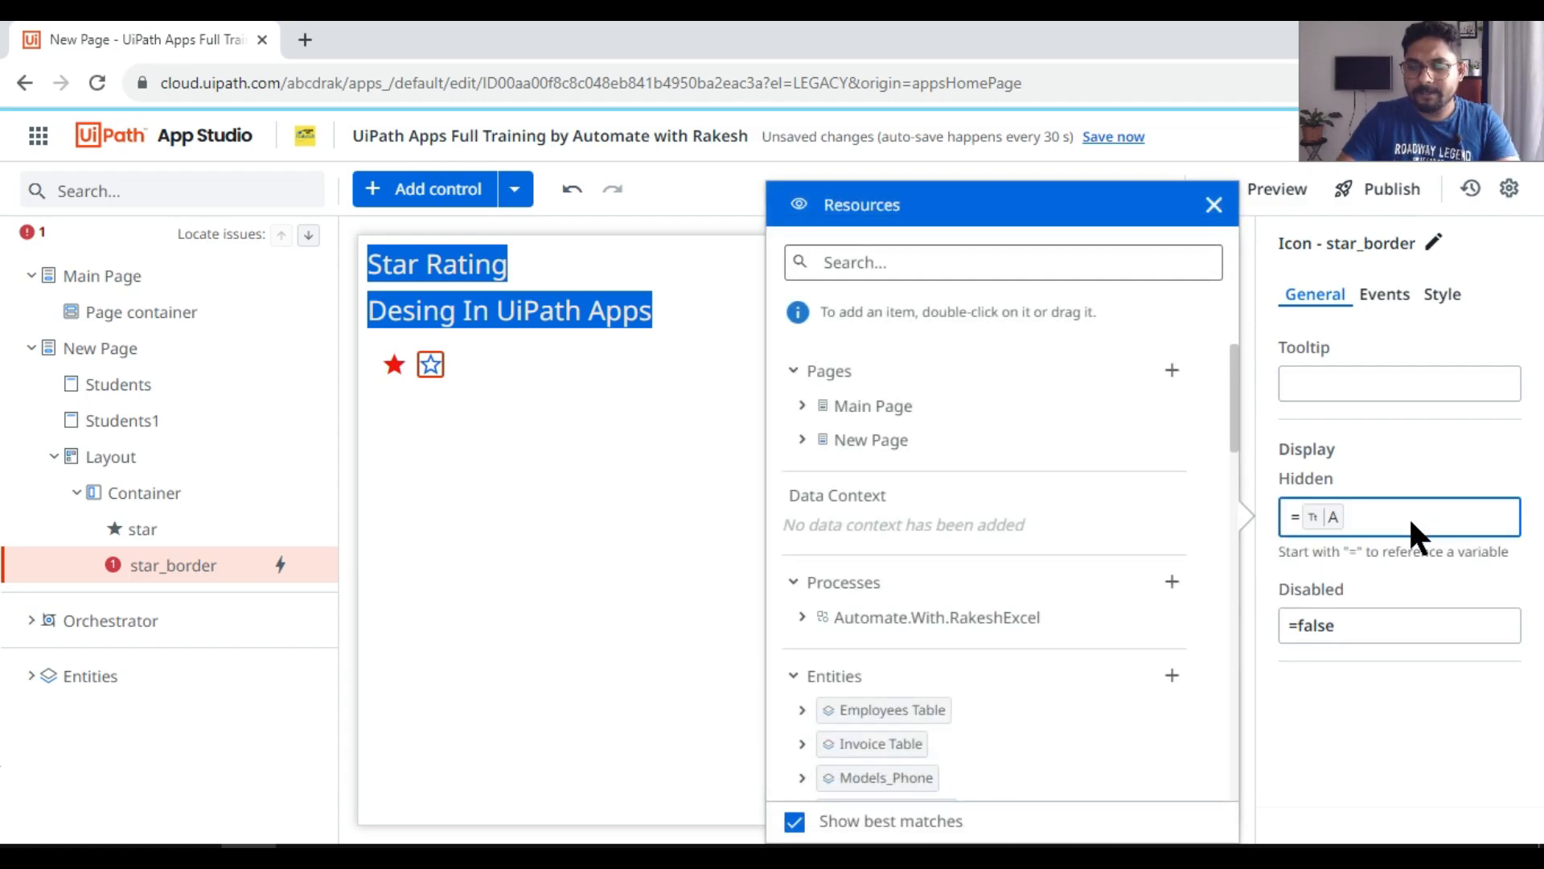
pyautogui.write('>=1')
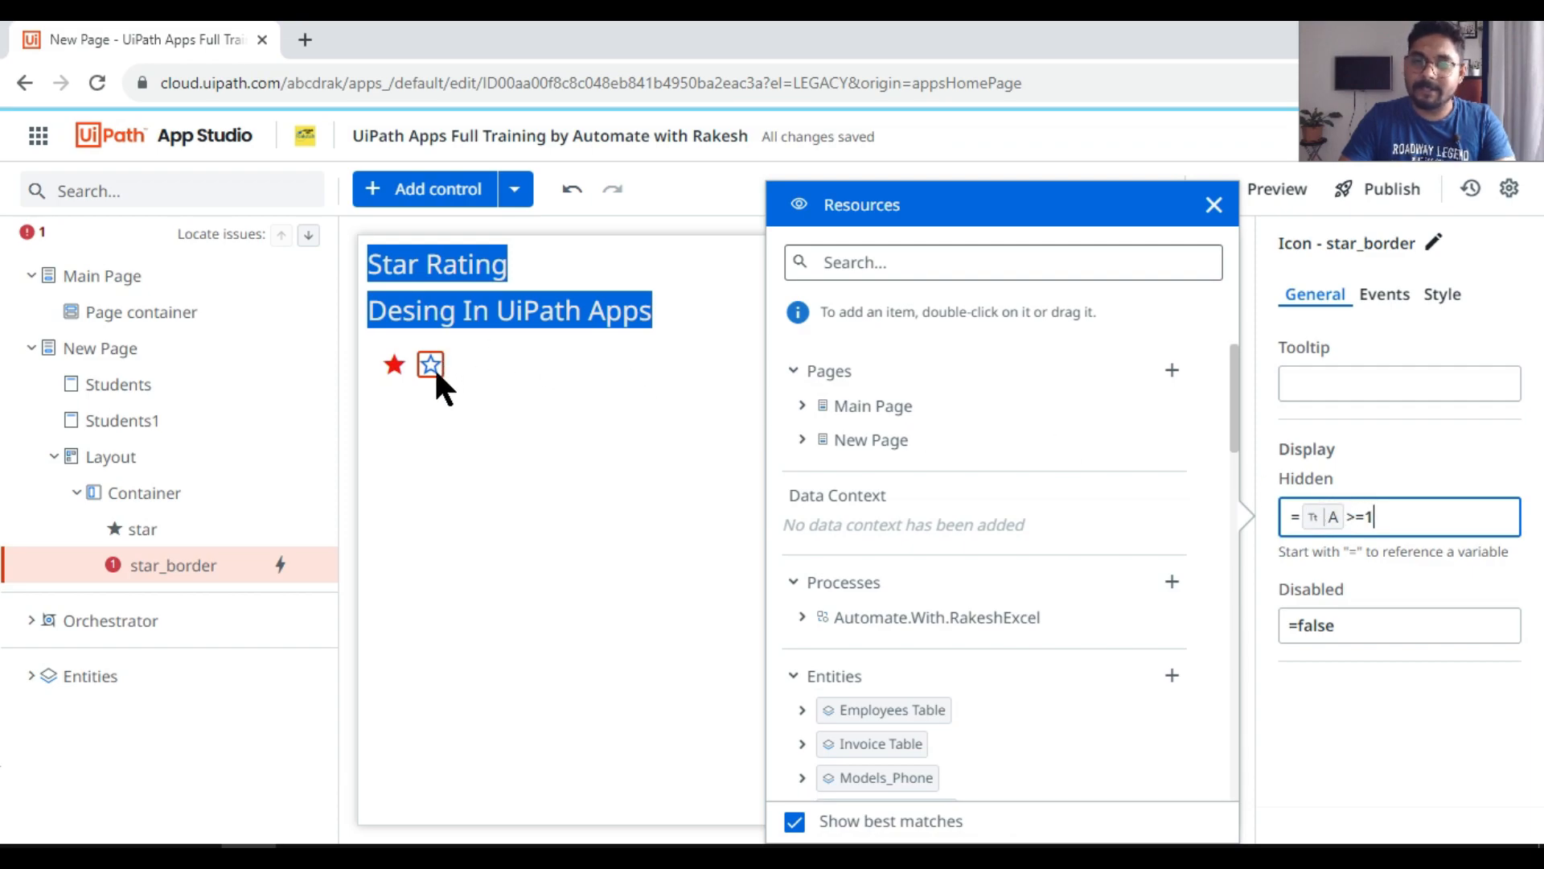
pyautogui.click(505, 454)
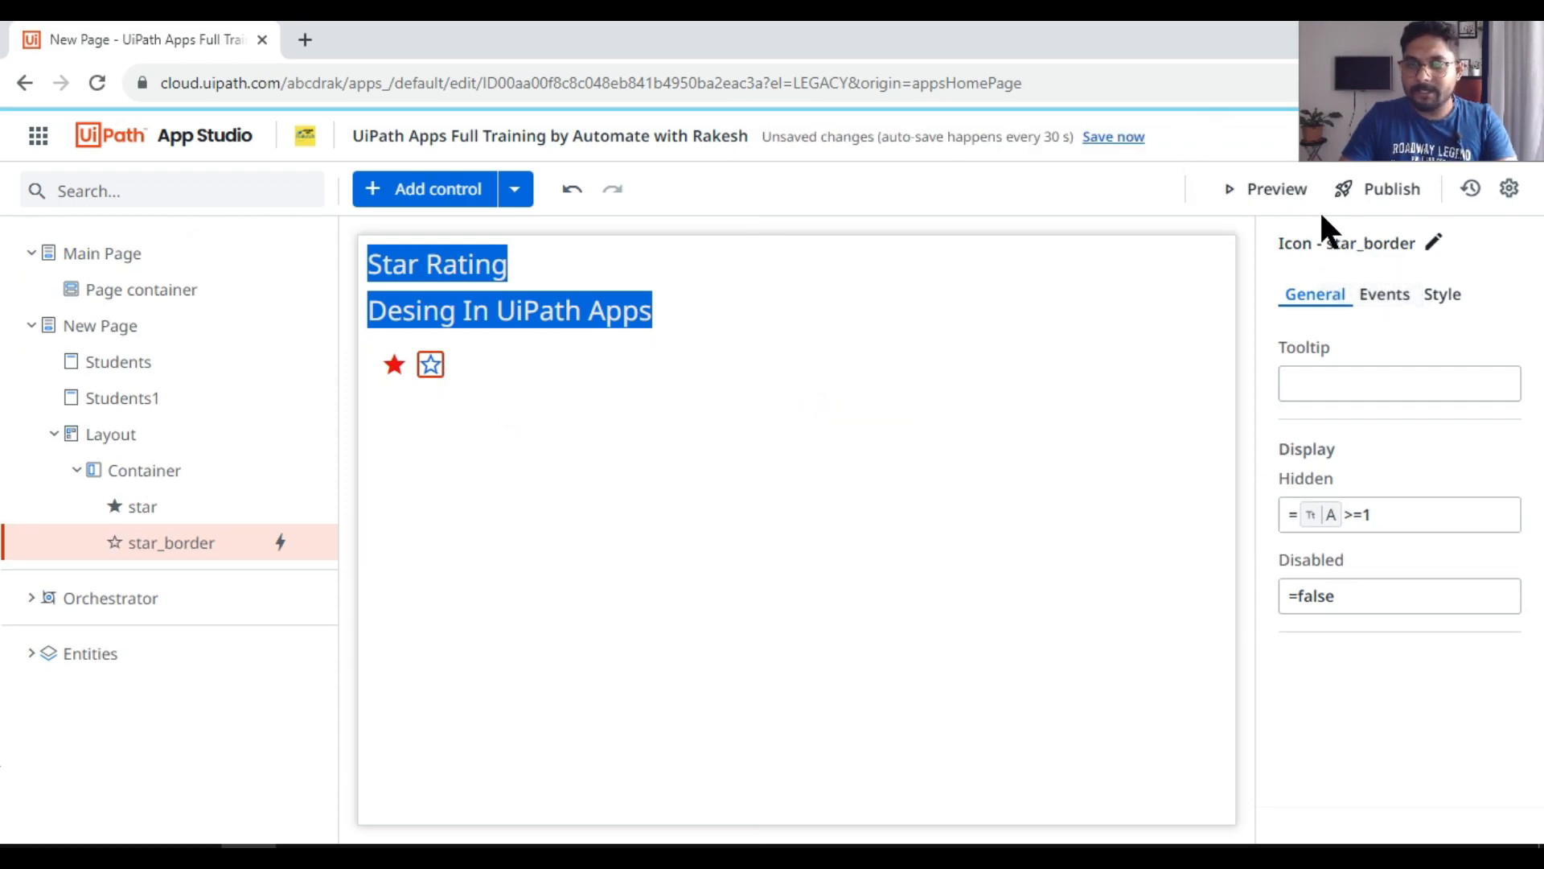
# Step: Preview the app again and test whether selecting the outlined star swaps it for the filled star
pyautogui.click(1285, 190)
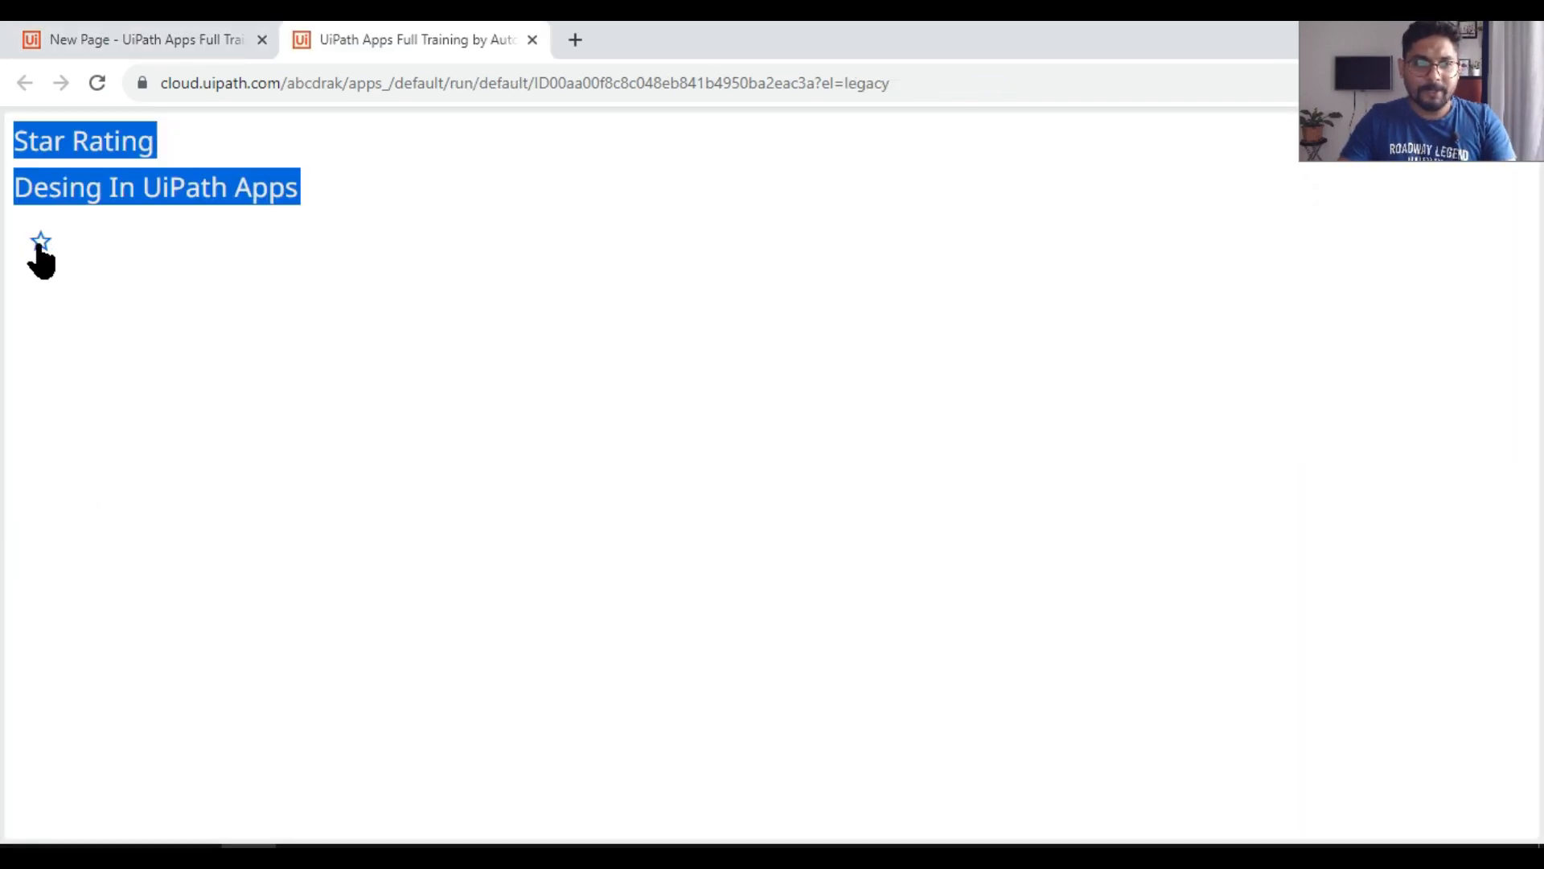
pyautogui.click(38, 246)
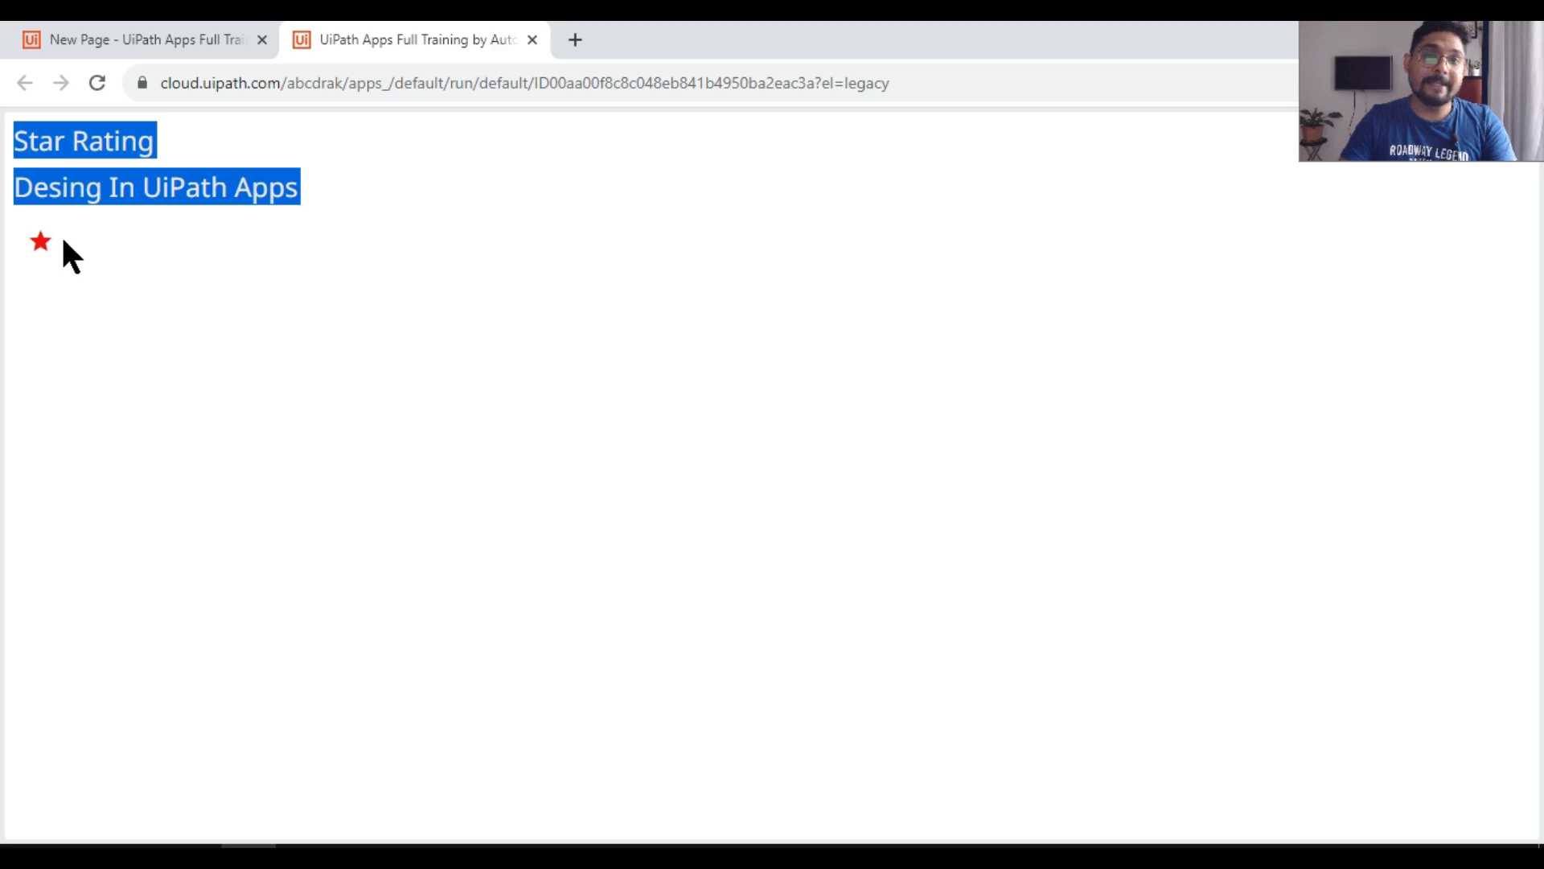
pyautogui.click(165, 37)
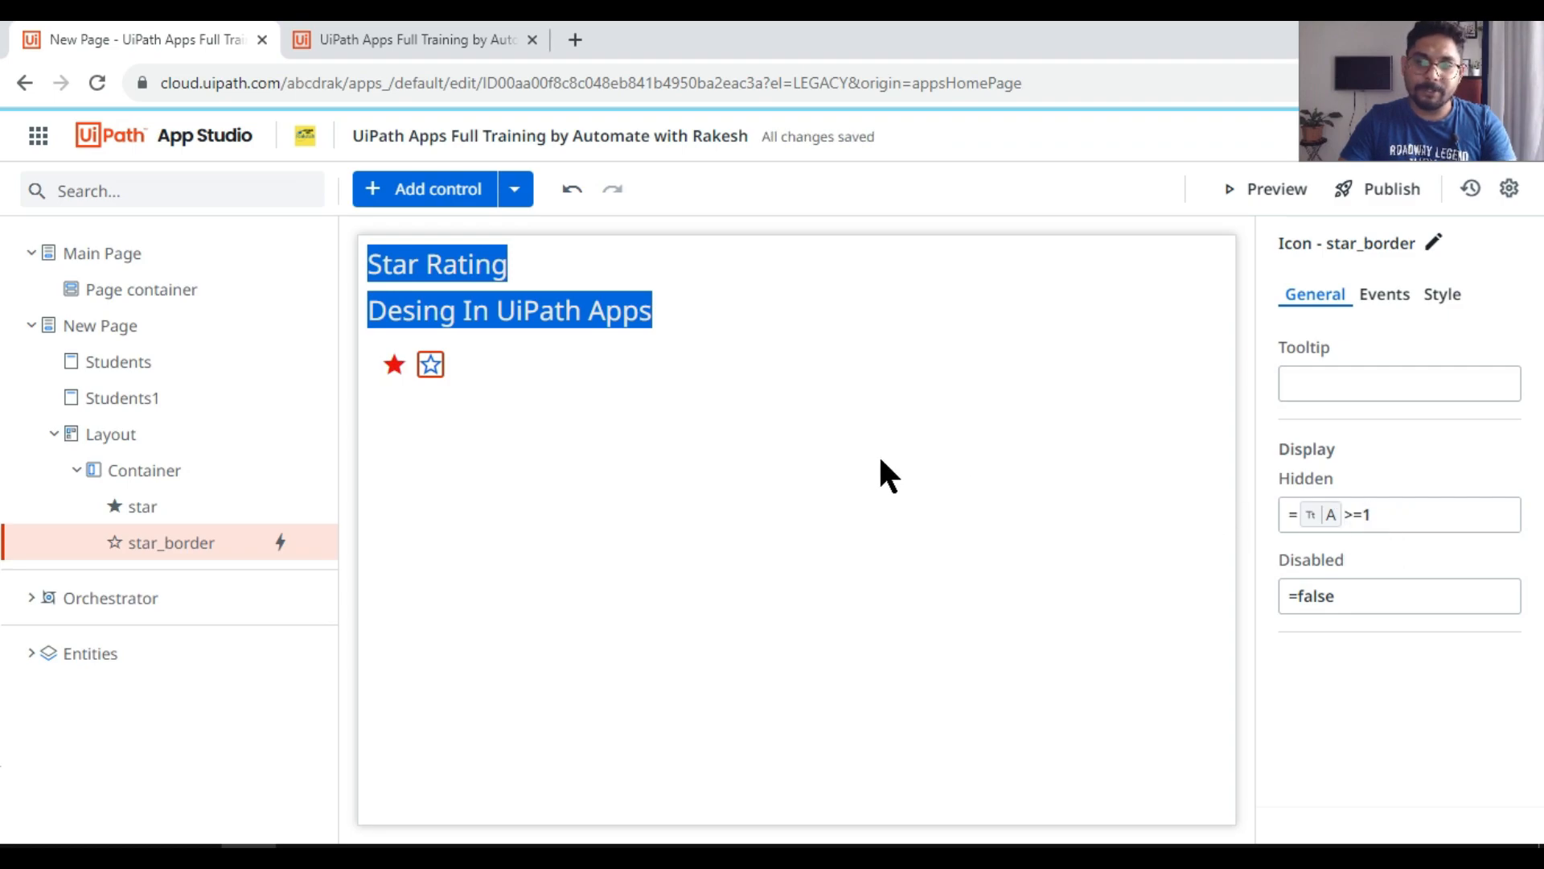
pyautogui.click(418, 41)
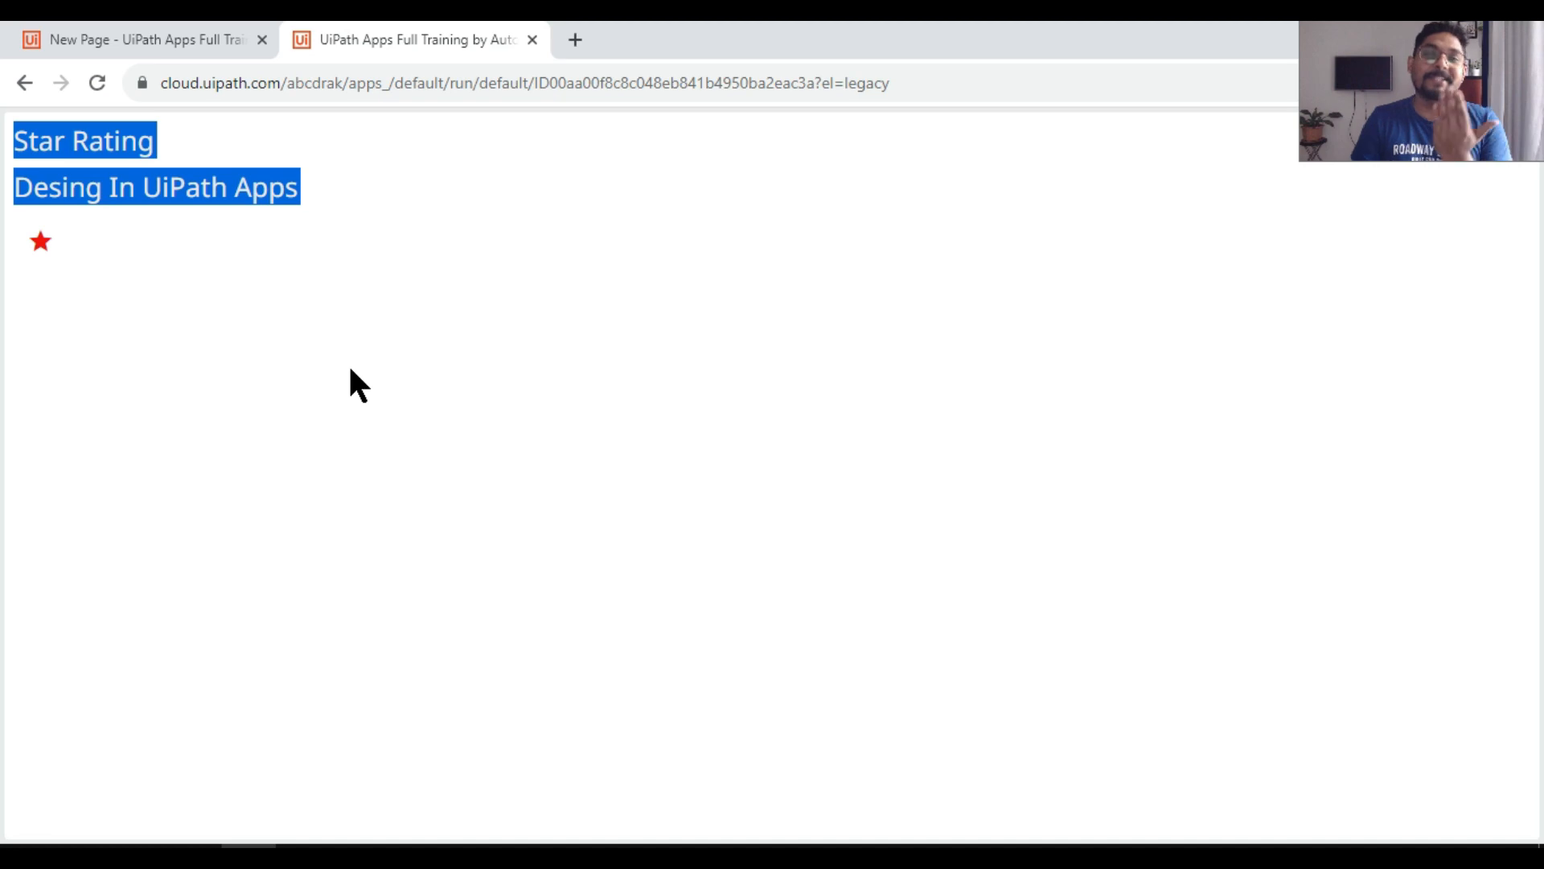
# Step: Compare the Hidden conditions of the filled star and the outlined star in the editor
pyautogui.click(210, 41)
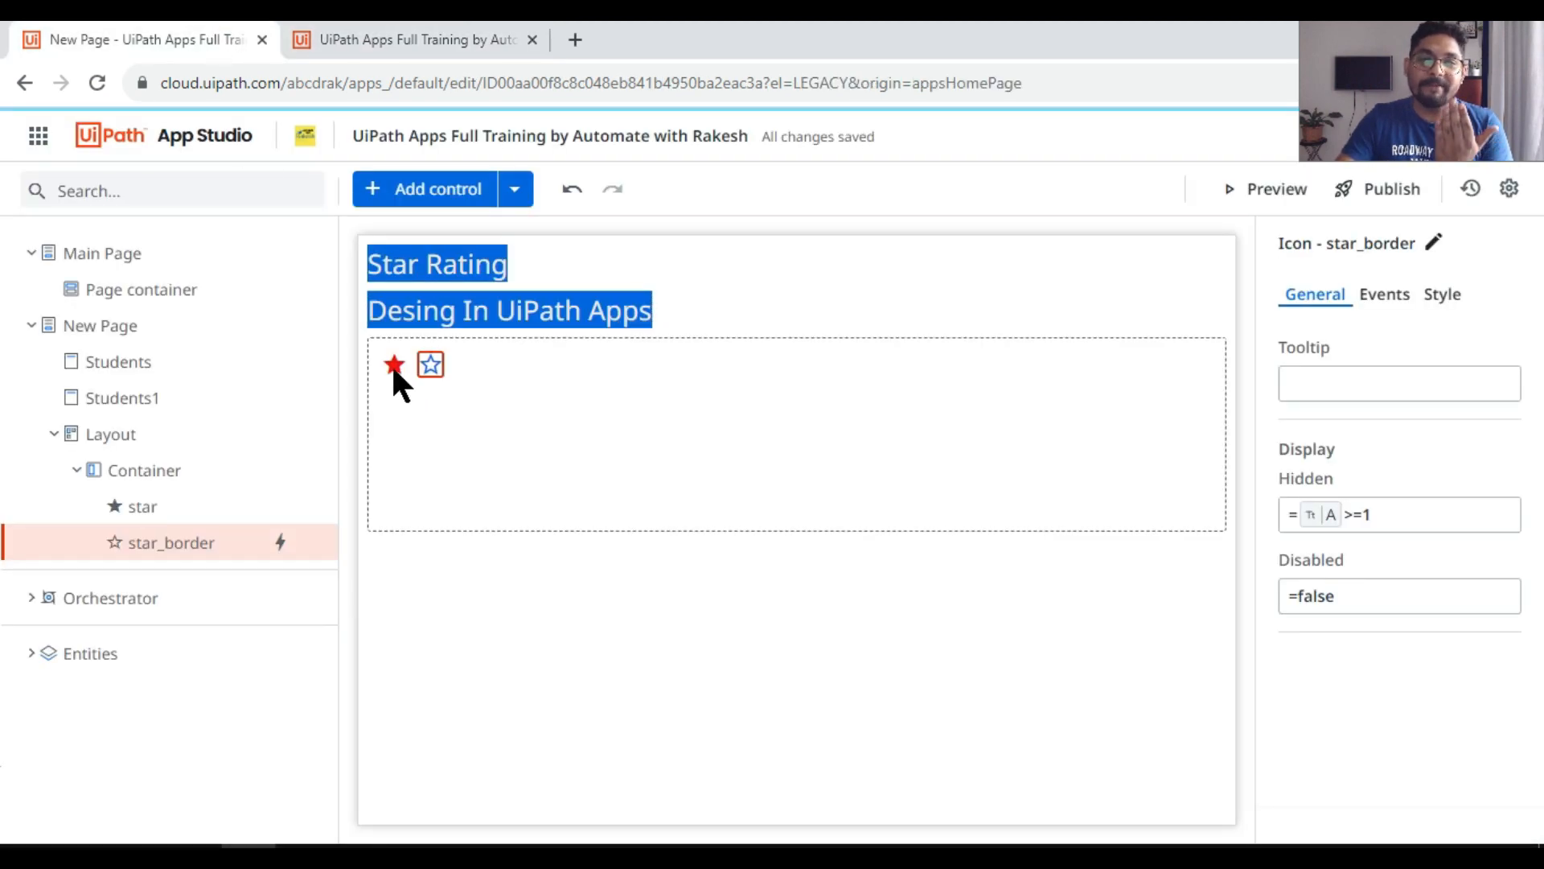
pyautogui.click(394, 364)
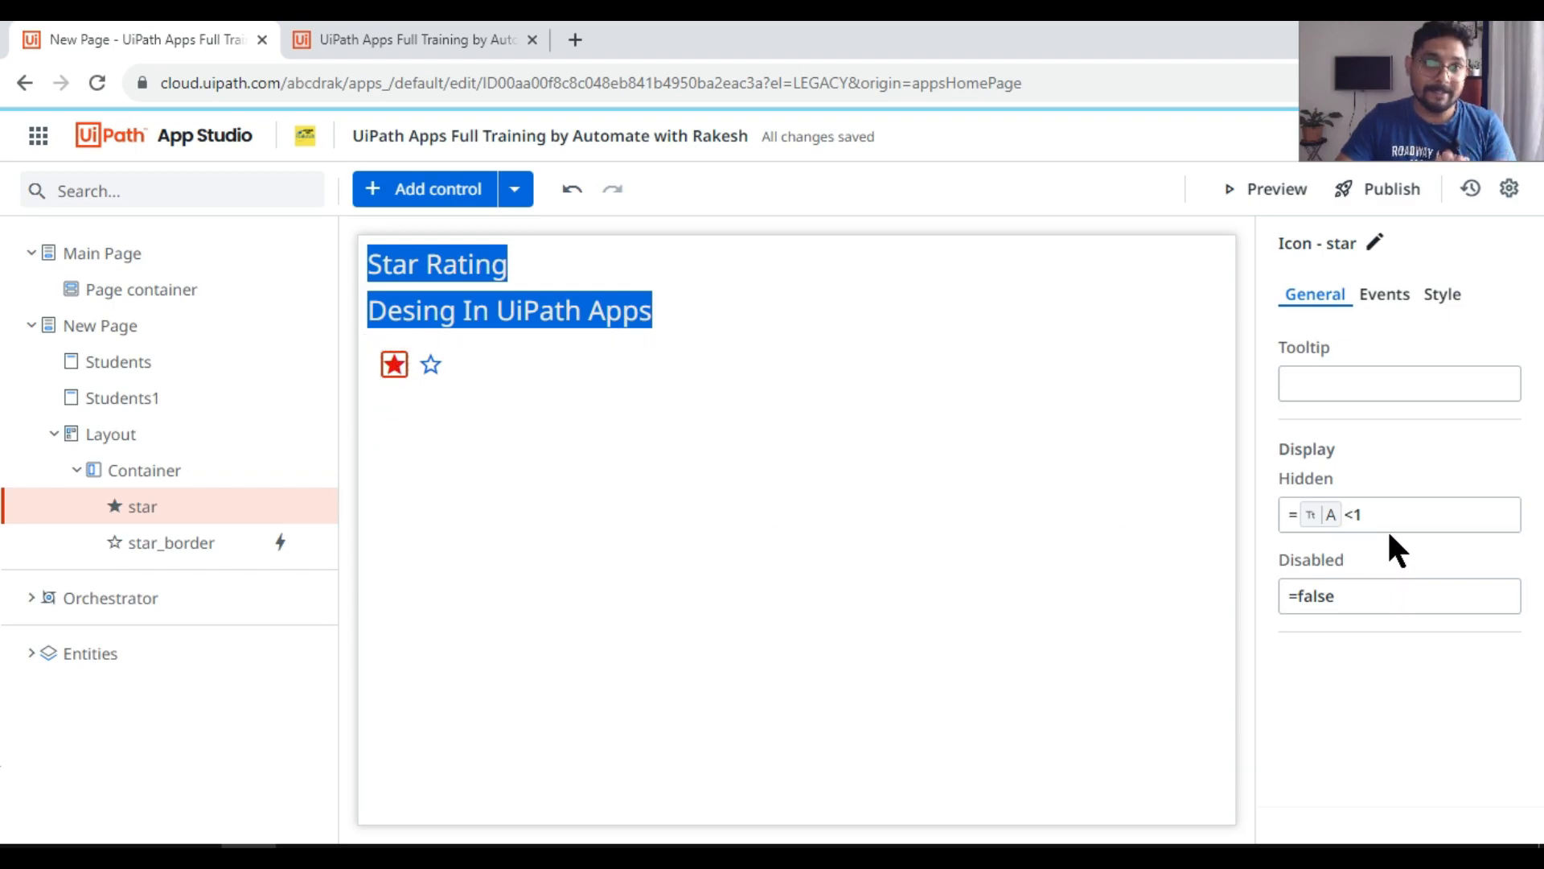
pyautogui.click(434, 364)
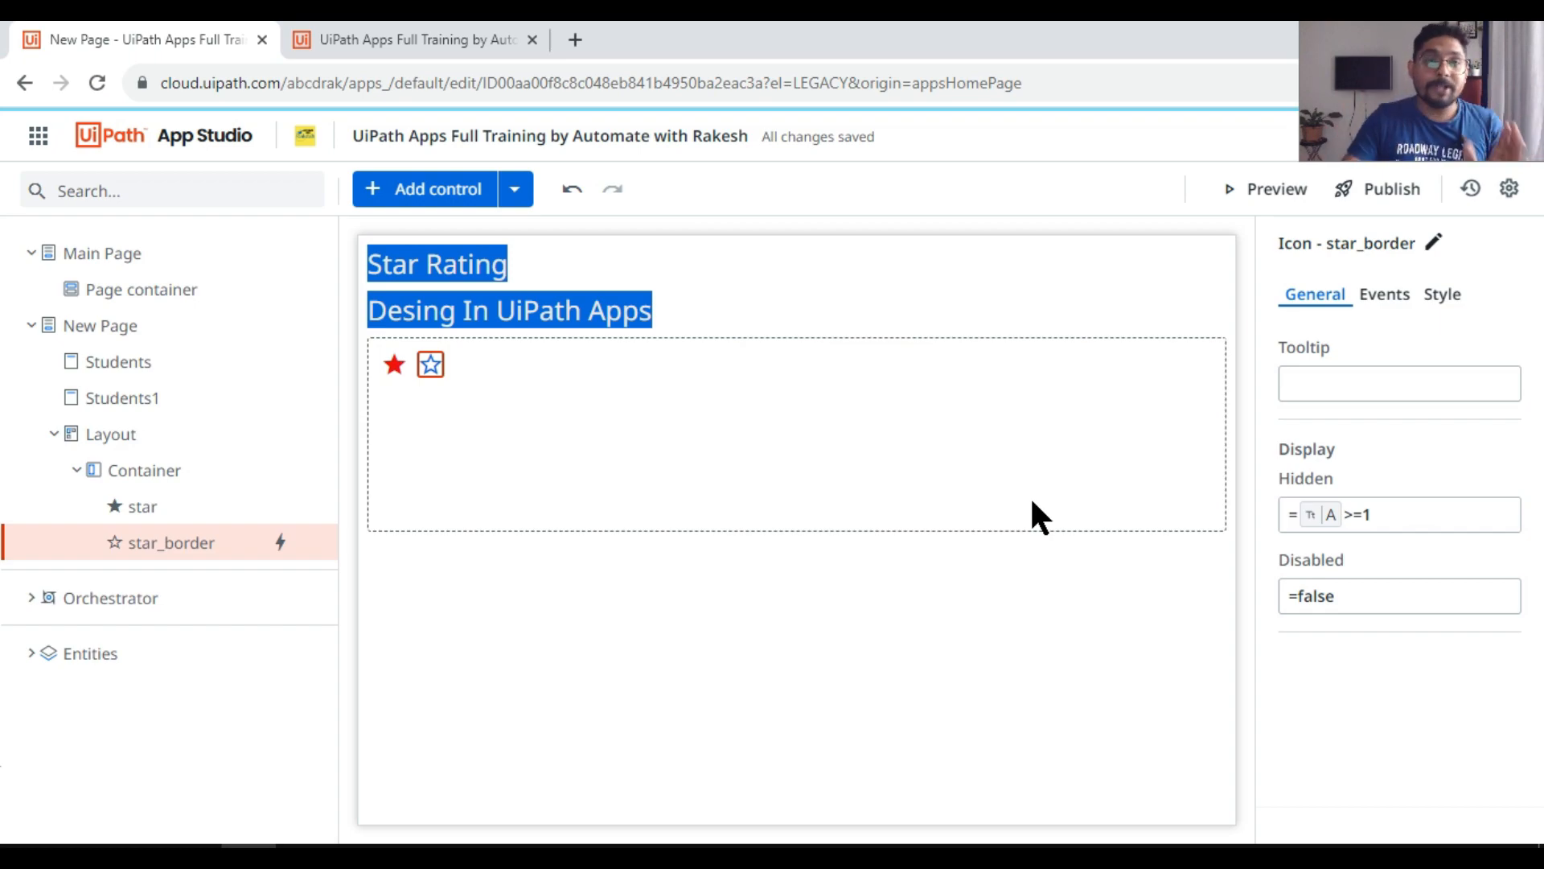
# Step: Duplicate the filled and outlined star pair four times in the container to make five pairs
pyautogui.click(395, 363)
pyautogui.keyDown('ctrl'); pyautogui.click(431, 366); pyautogui.keyUp('ctrl')
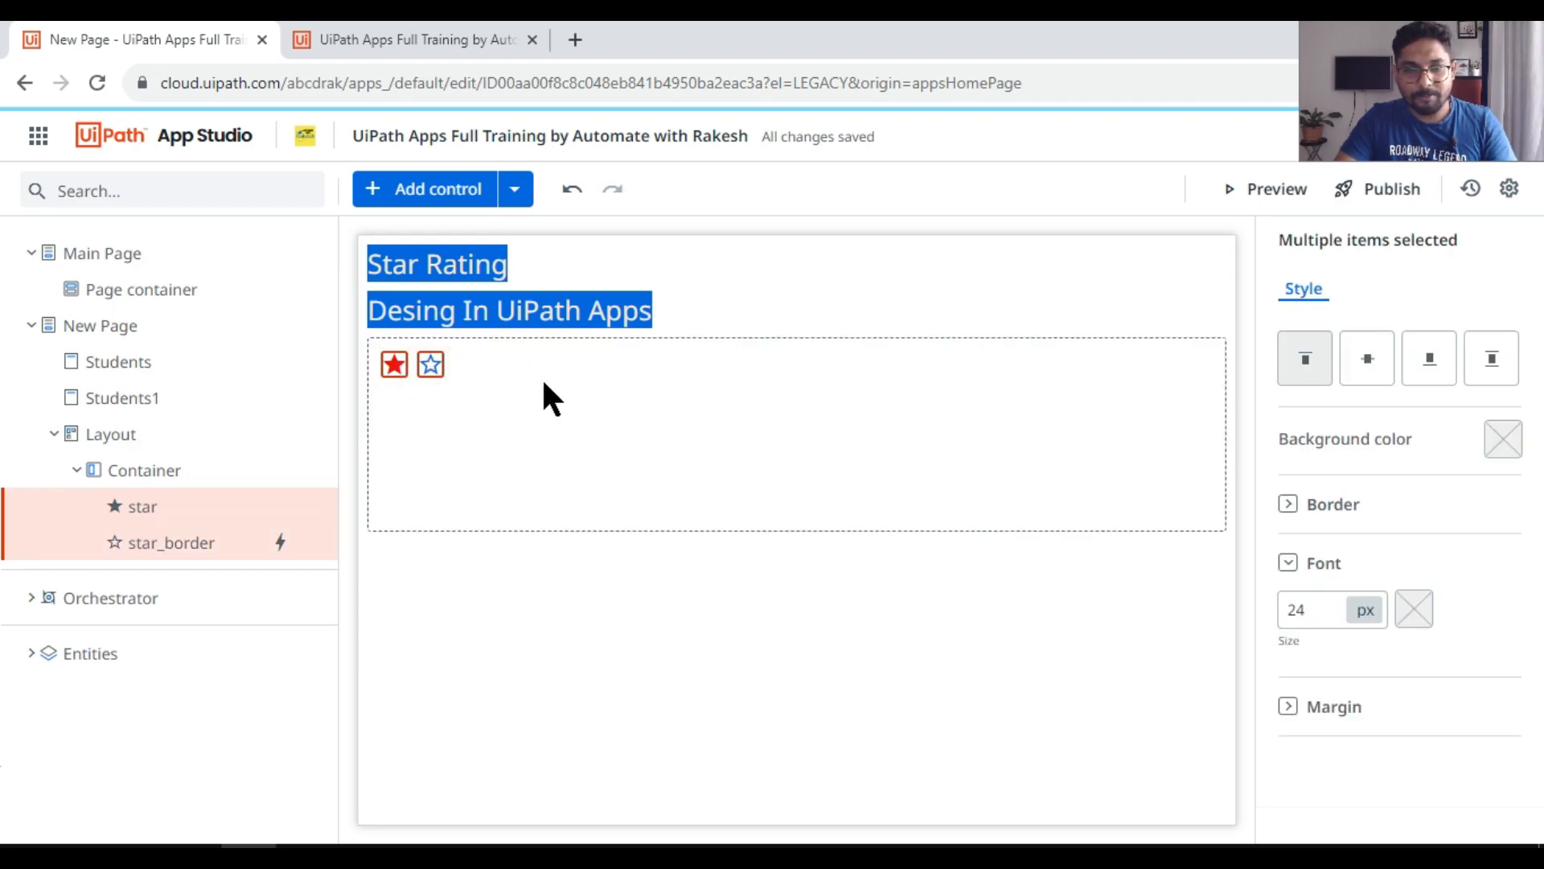
pyautogui.hotkey('ctrl', 'v')
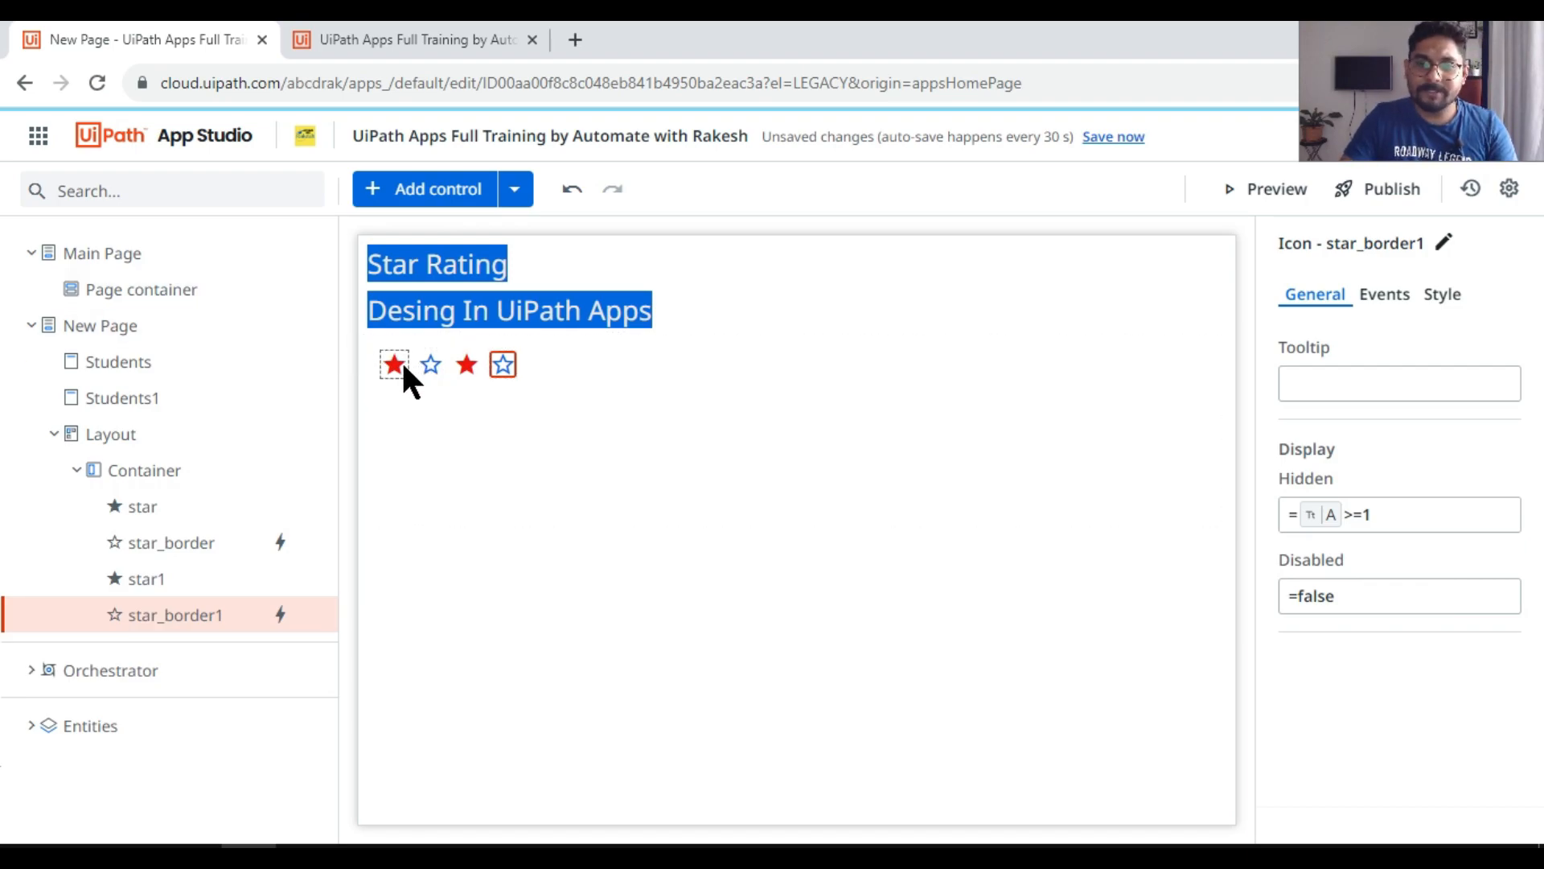
pyautogui.hotkey('ctrl', 'v')
pyautogui.hotkey('ctrl', 'v')
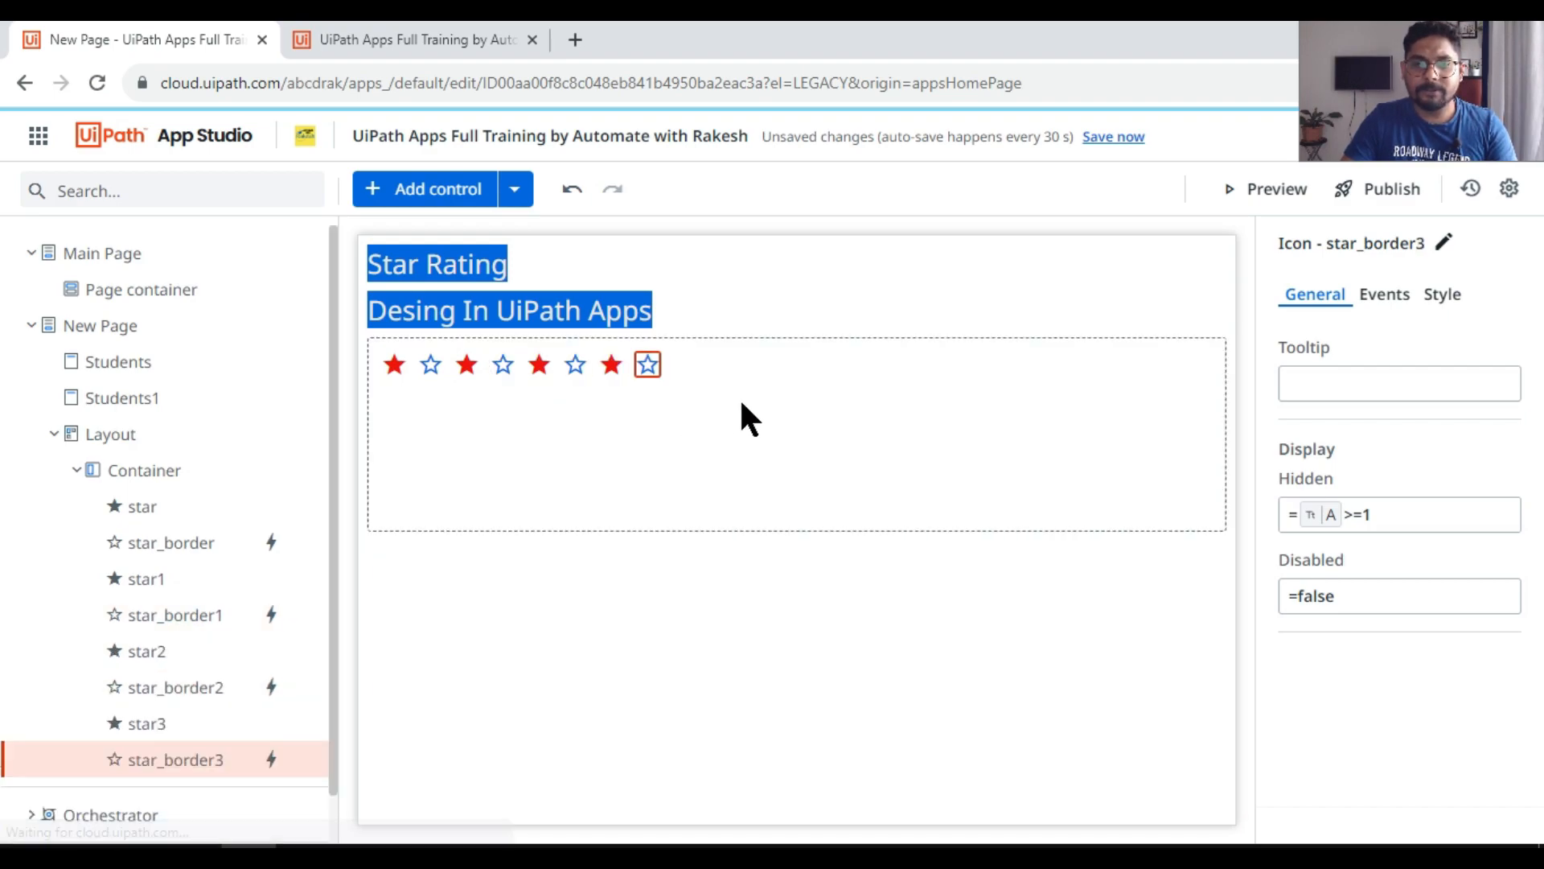
pyautogui.hotkey('ctrl', 'v')
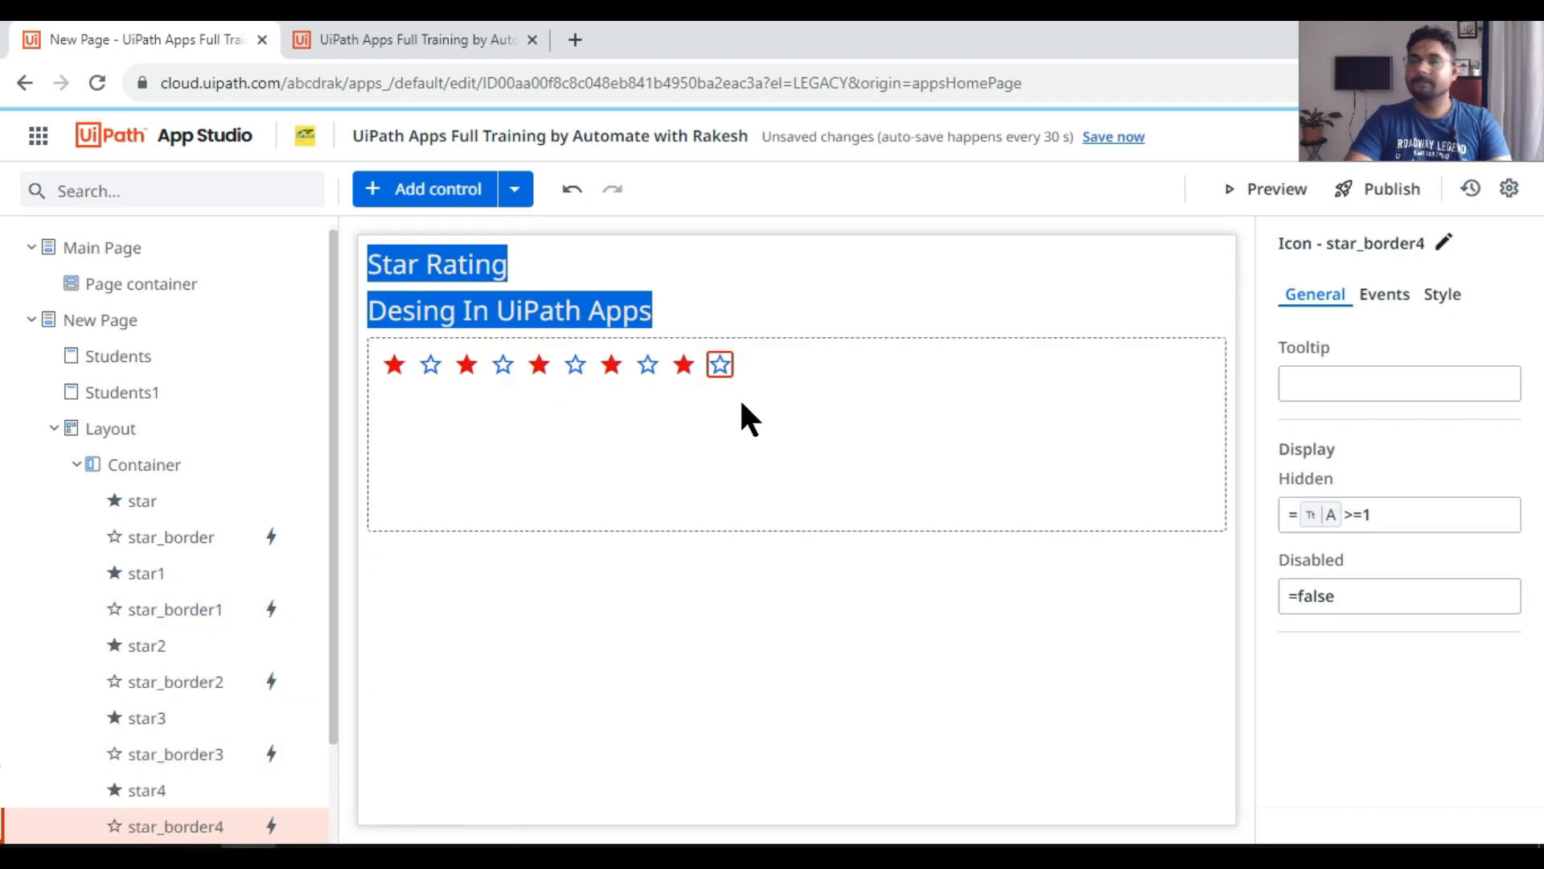
# Step: Set the second filled star's Hidden condition to app variable A <2
pyautogui.click(871, 378)
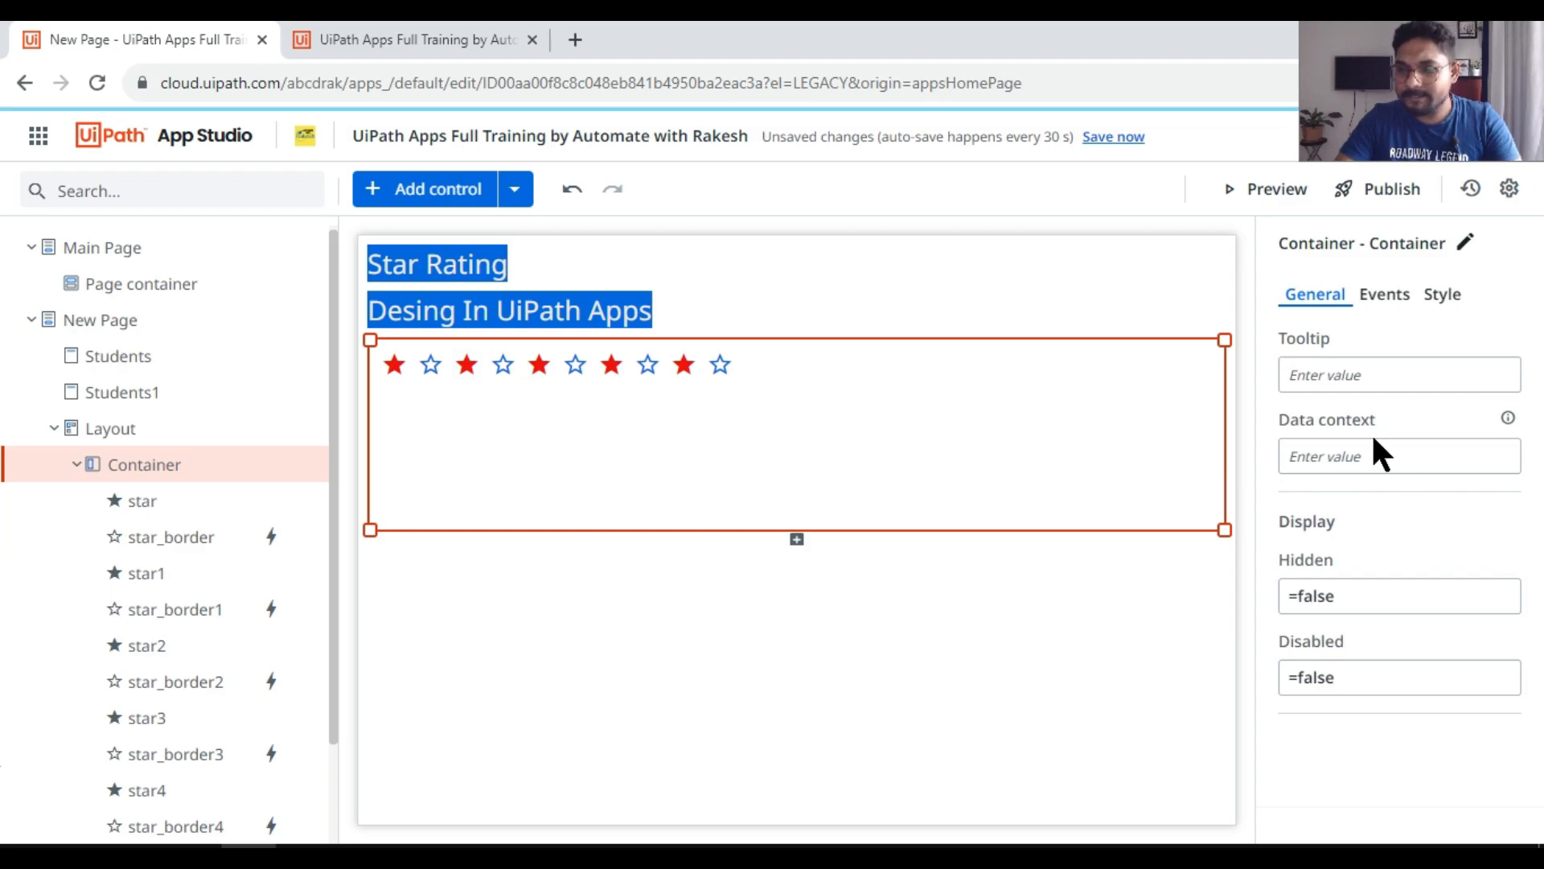
pyautogui.click(1319, 294)
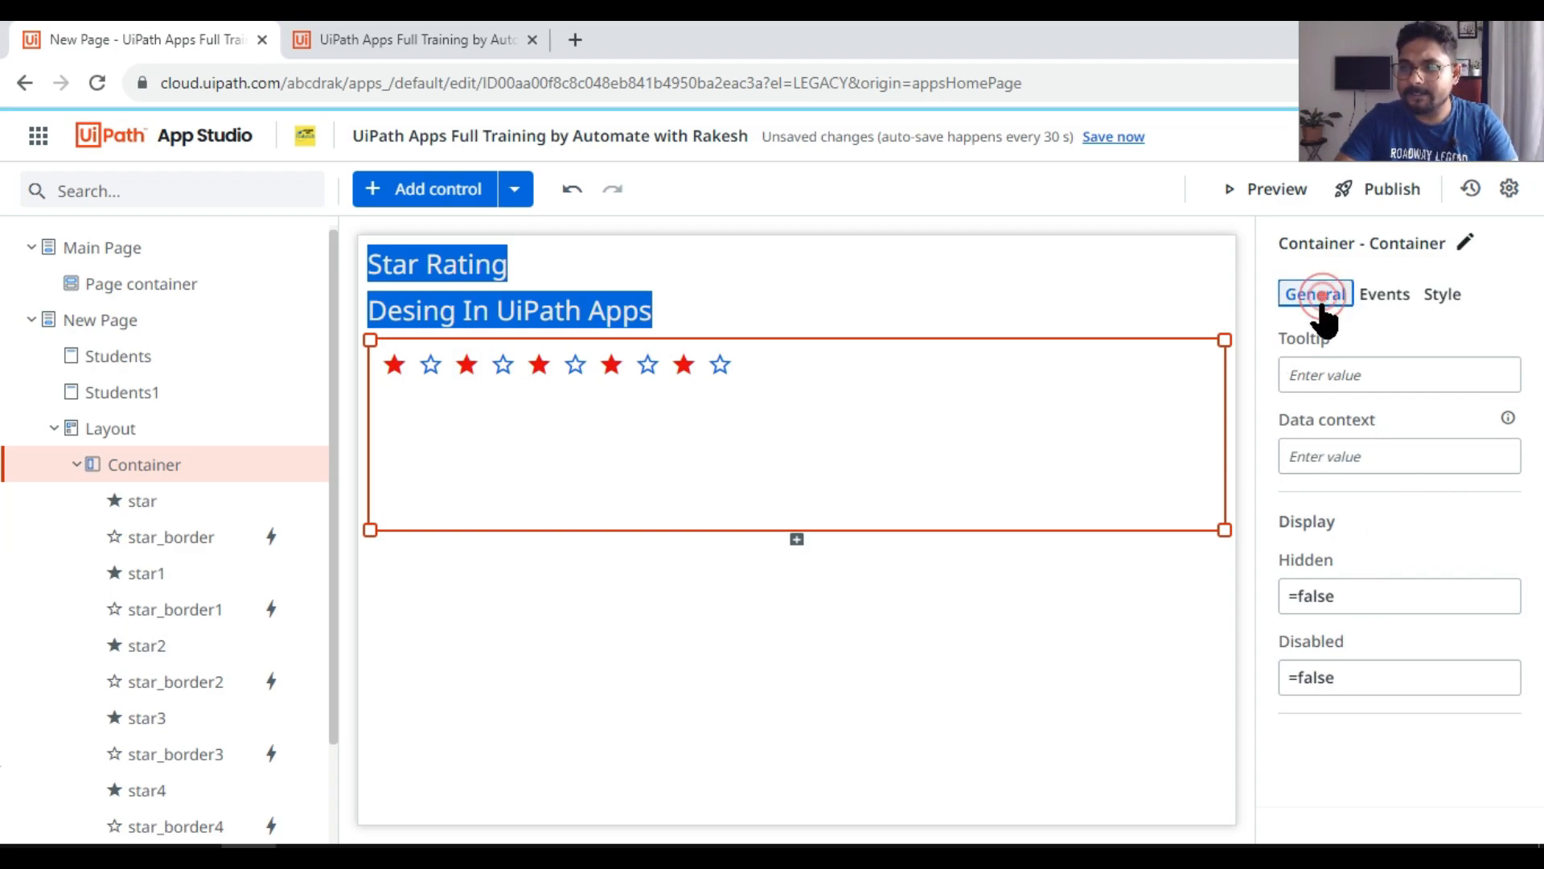
pyautogui.click(465, 366)
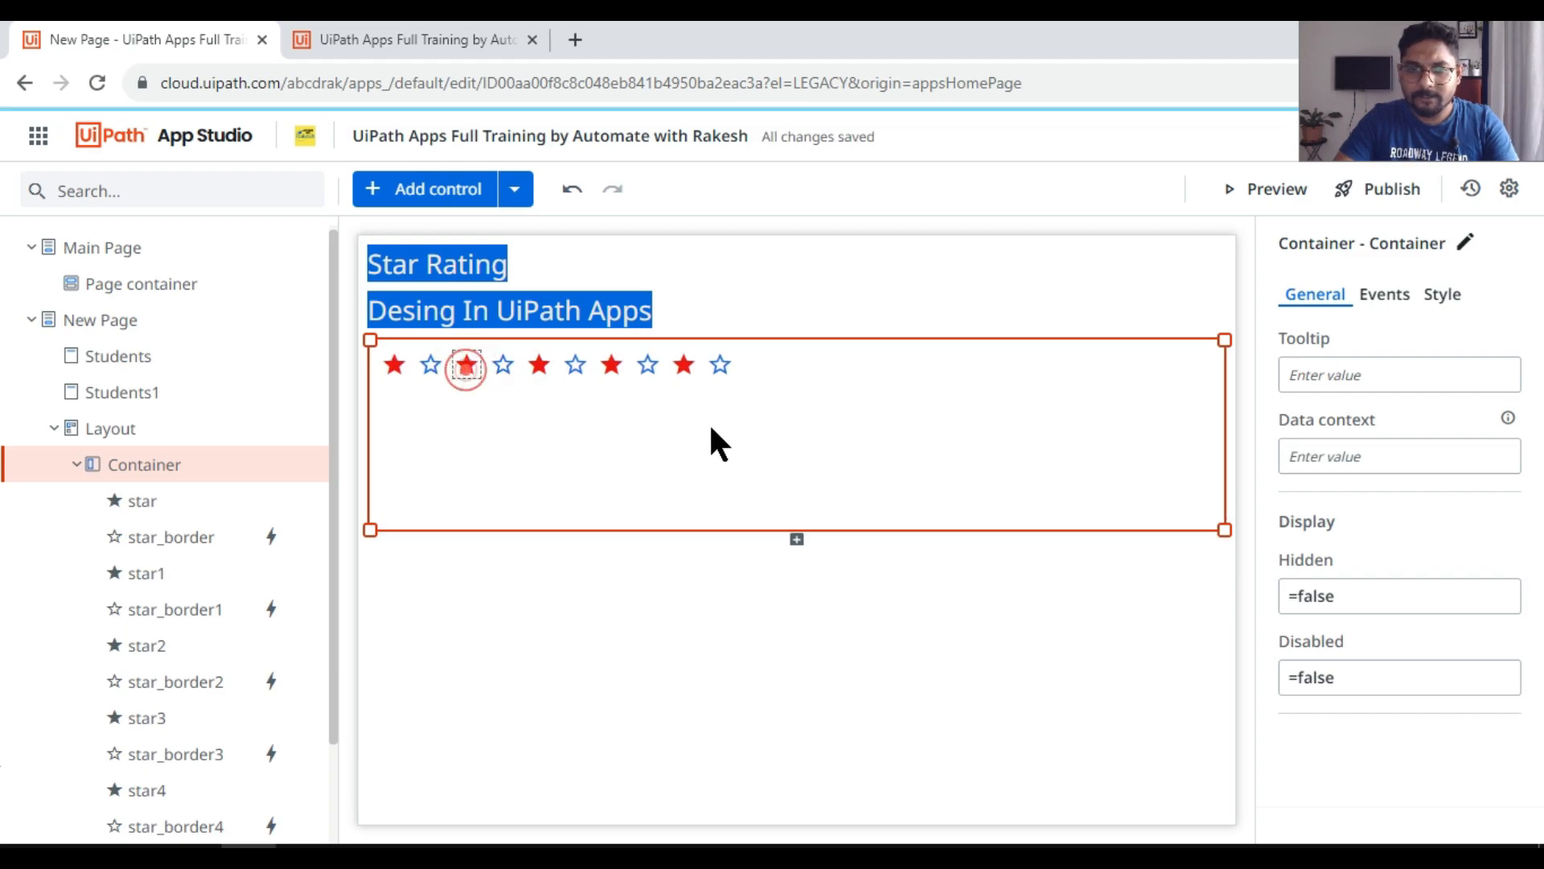
pyautogui.click(1388, 508)
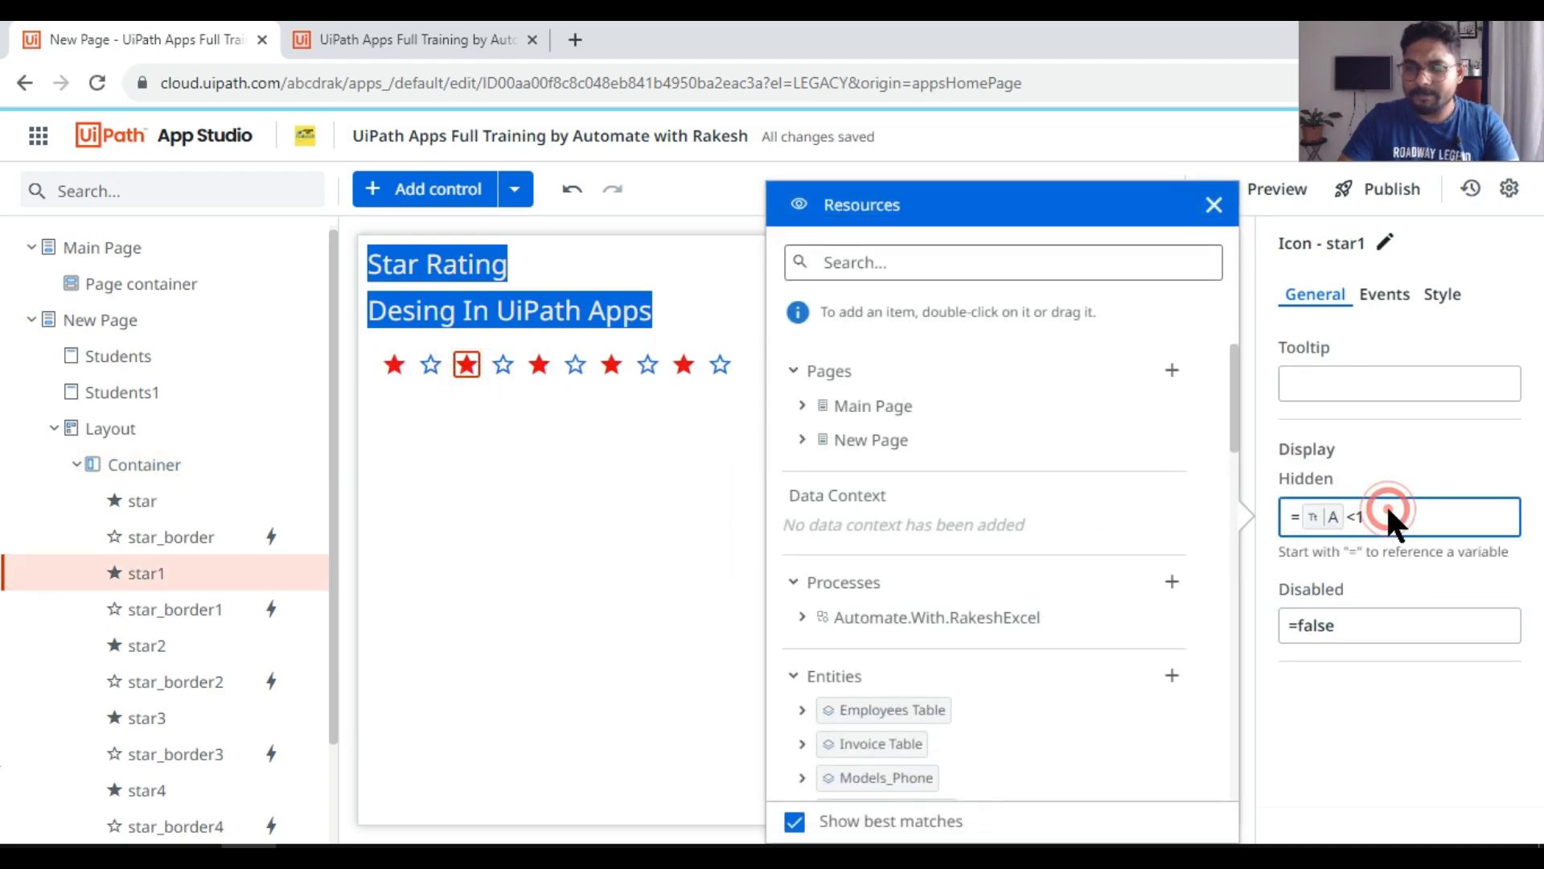
pyautogui.press('BackSpace')
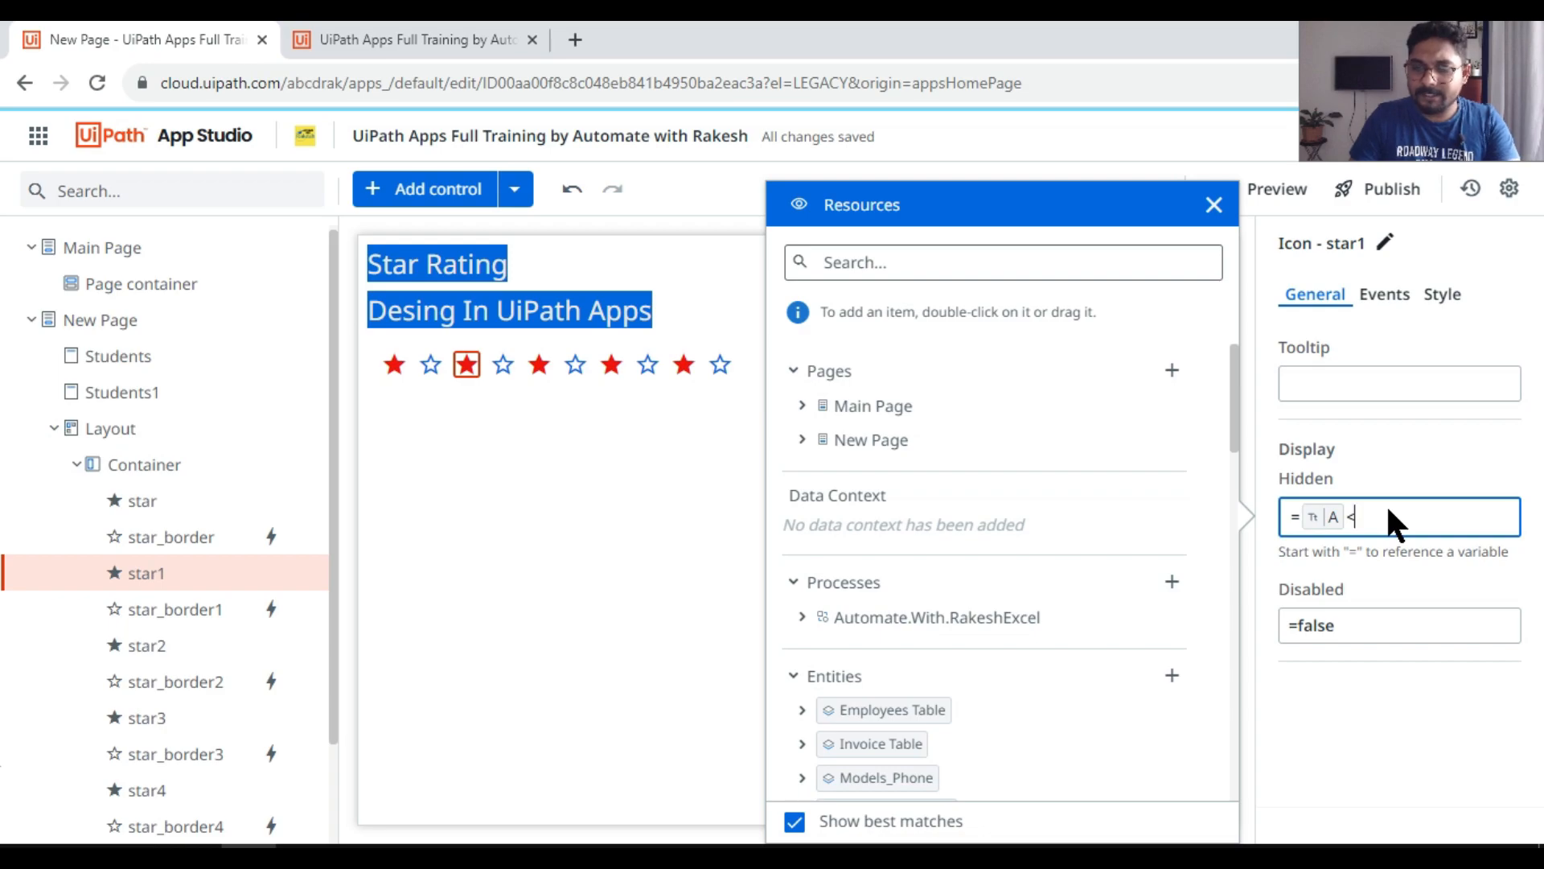
pyautogui.click(521, 461)
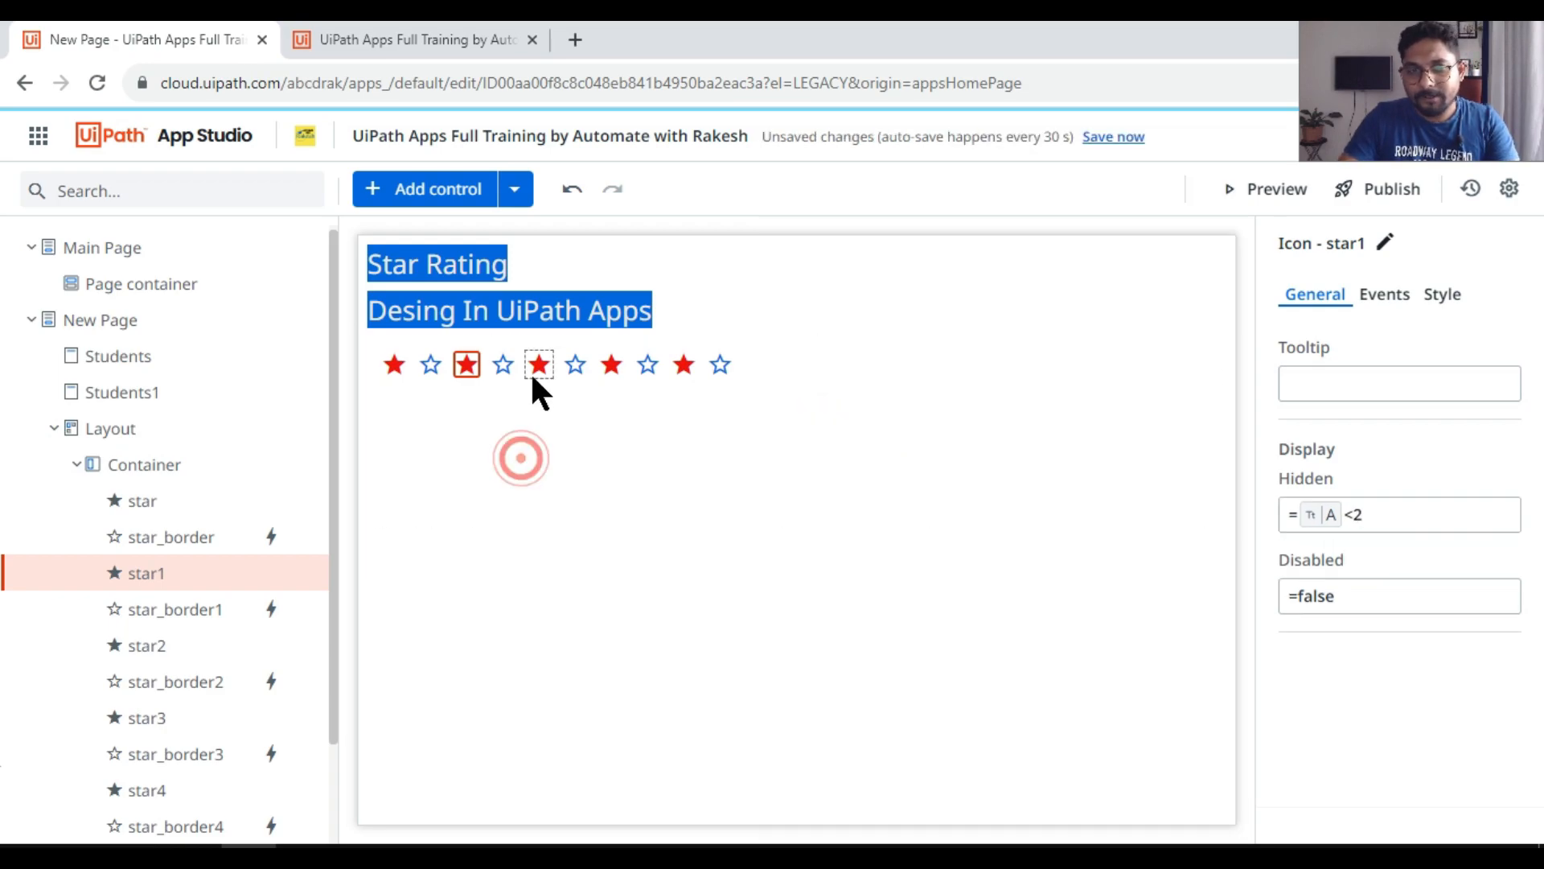
# Step: Set the third filled star's Hidden condition to app variable A <3
pyautogui.click(537, 365)
pyautogui.click(1370, 515)
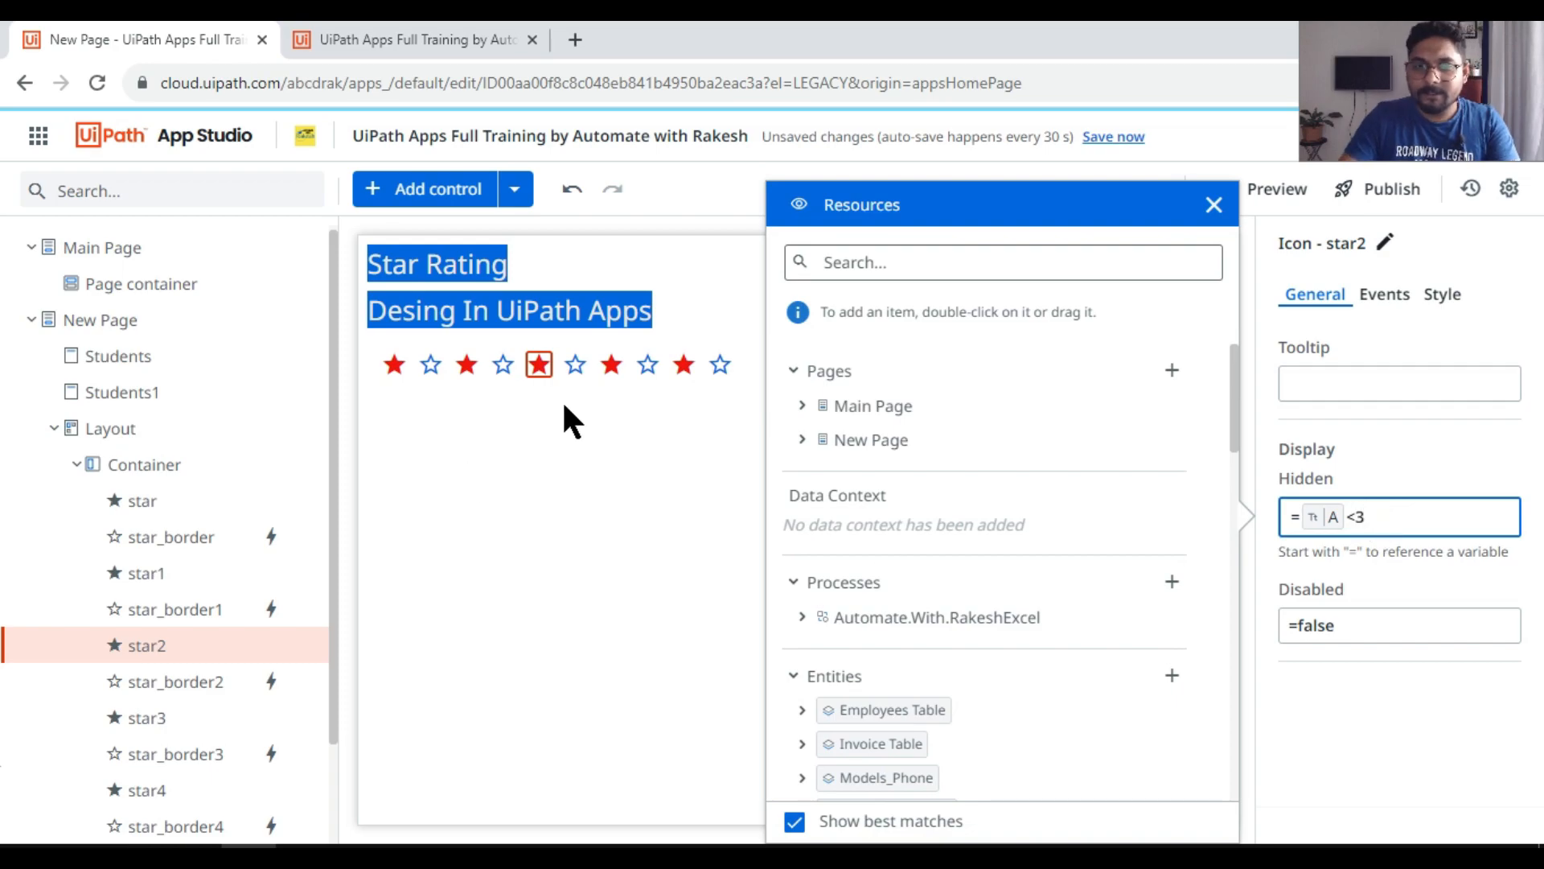
pyautogui.click(561, 399)
# Step: Set the fourth filled star's Hidden condition to app variable A <4 and the fifth filled star's to A <5
pyautogui.click(609, 364)
pyautogui.click(1397, 515)
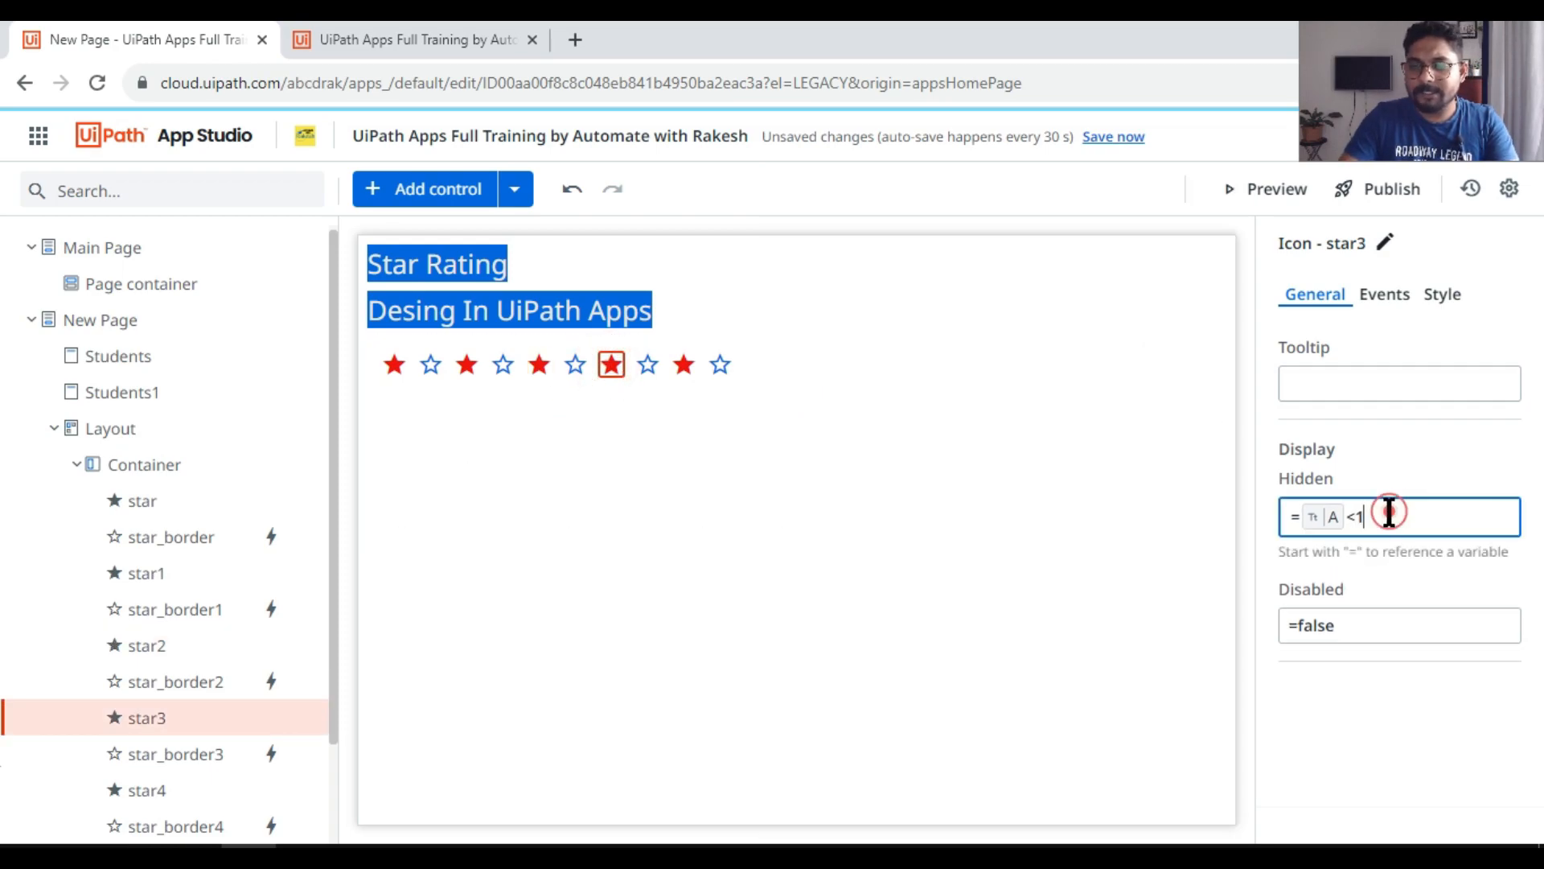
pyautogui.write('4')
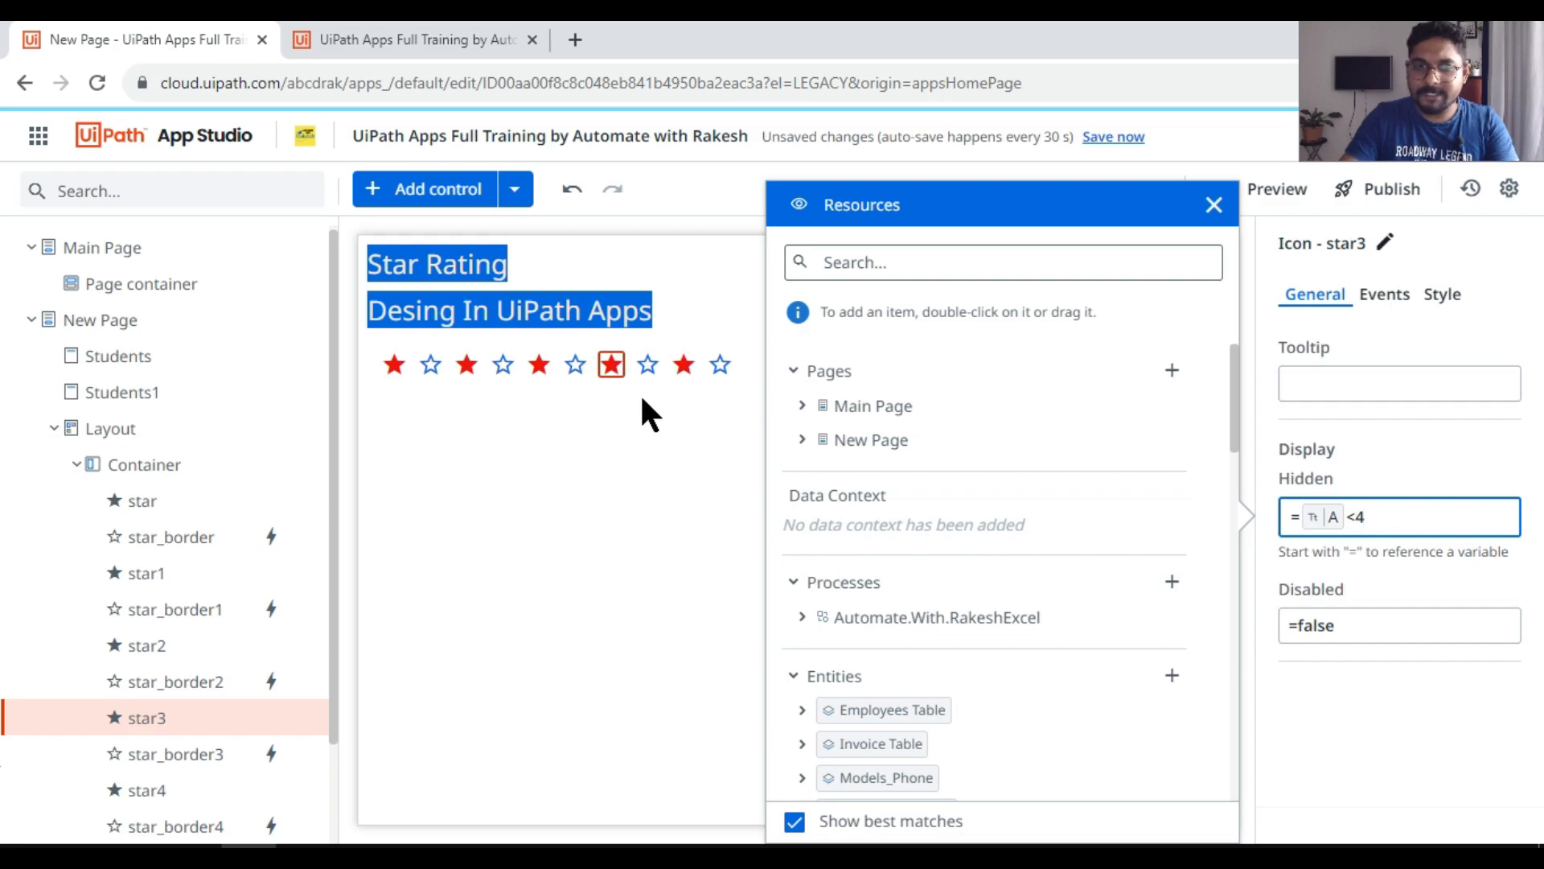
pyautogui.click(639, 392)
pyautogui.click(1377, 514)
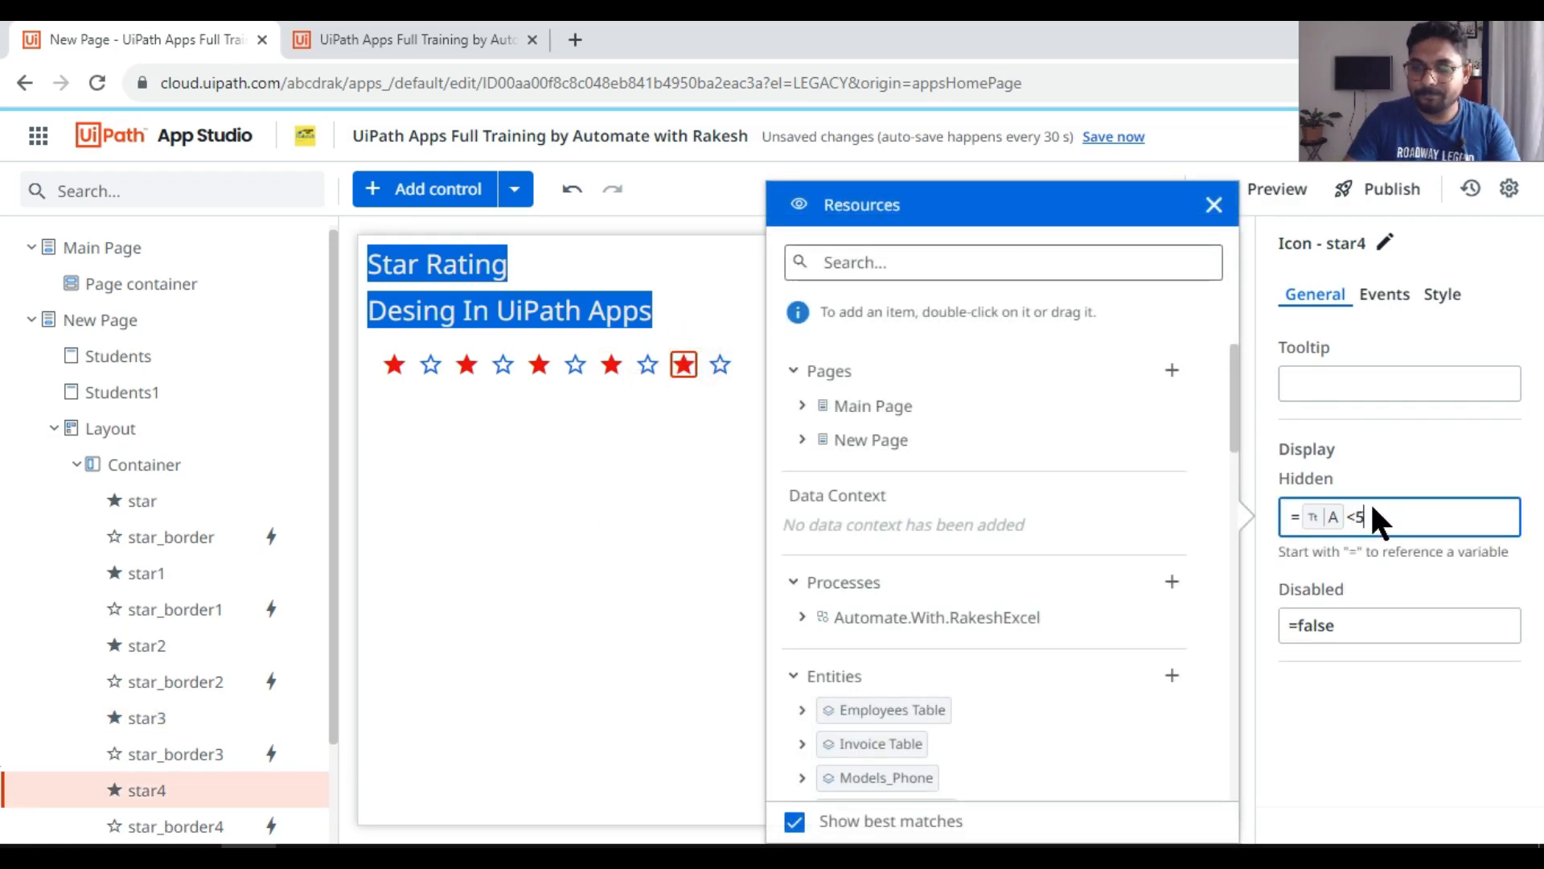
pyautogui.click(600, 396)
# Step: Review the Hidden conditions of all five filled stars one after another
pyautogui.click(392, 366)
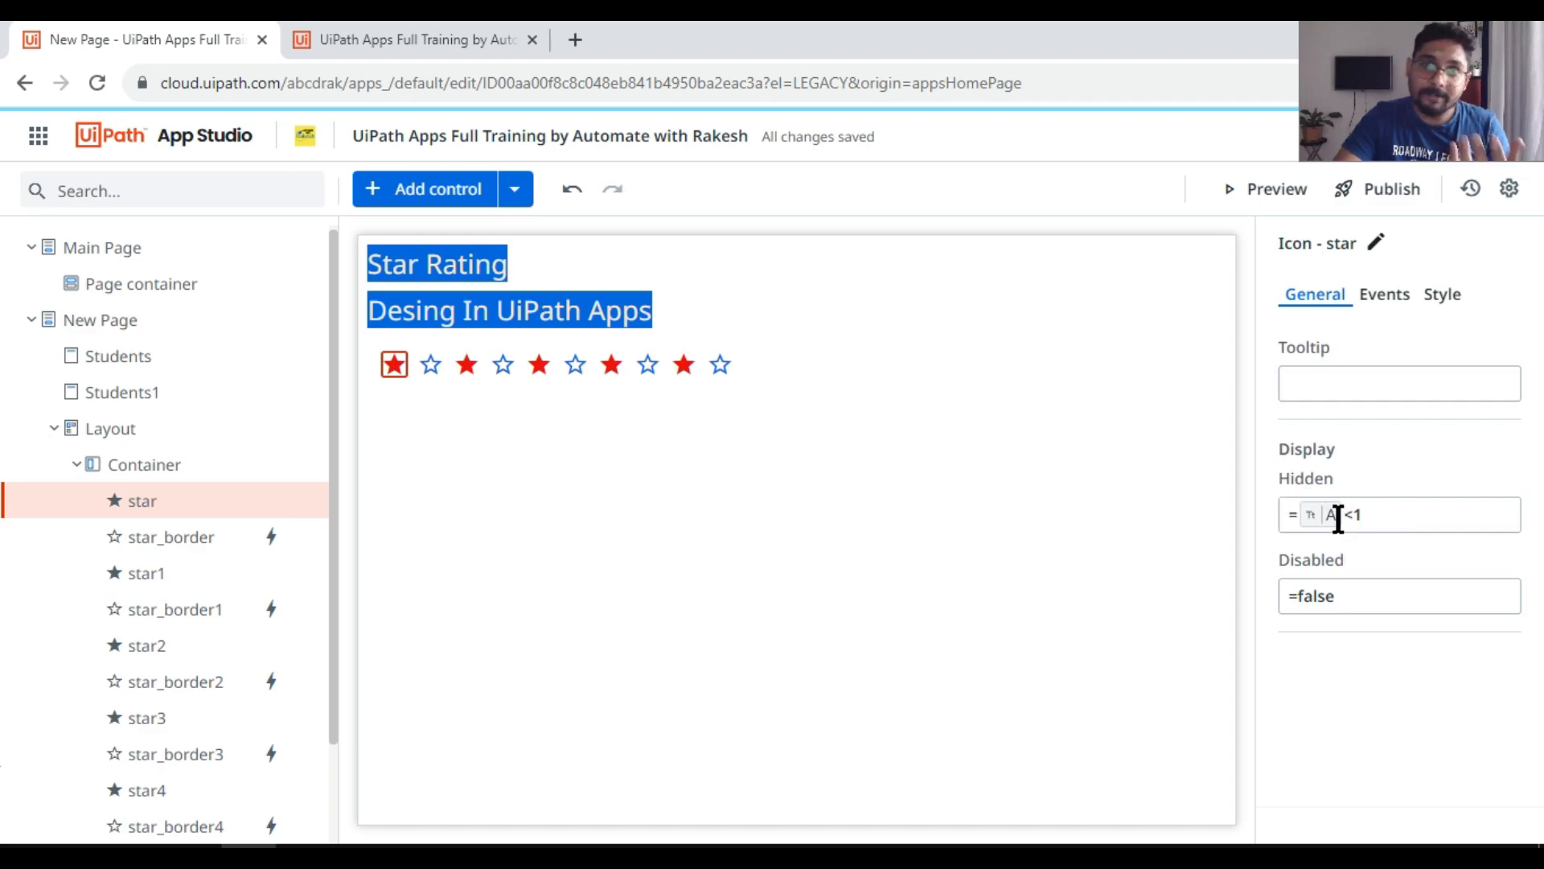
pyautogui.click(468, 366)
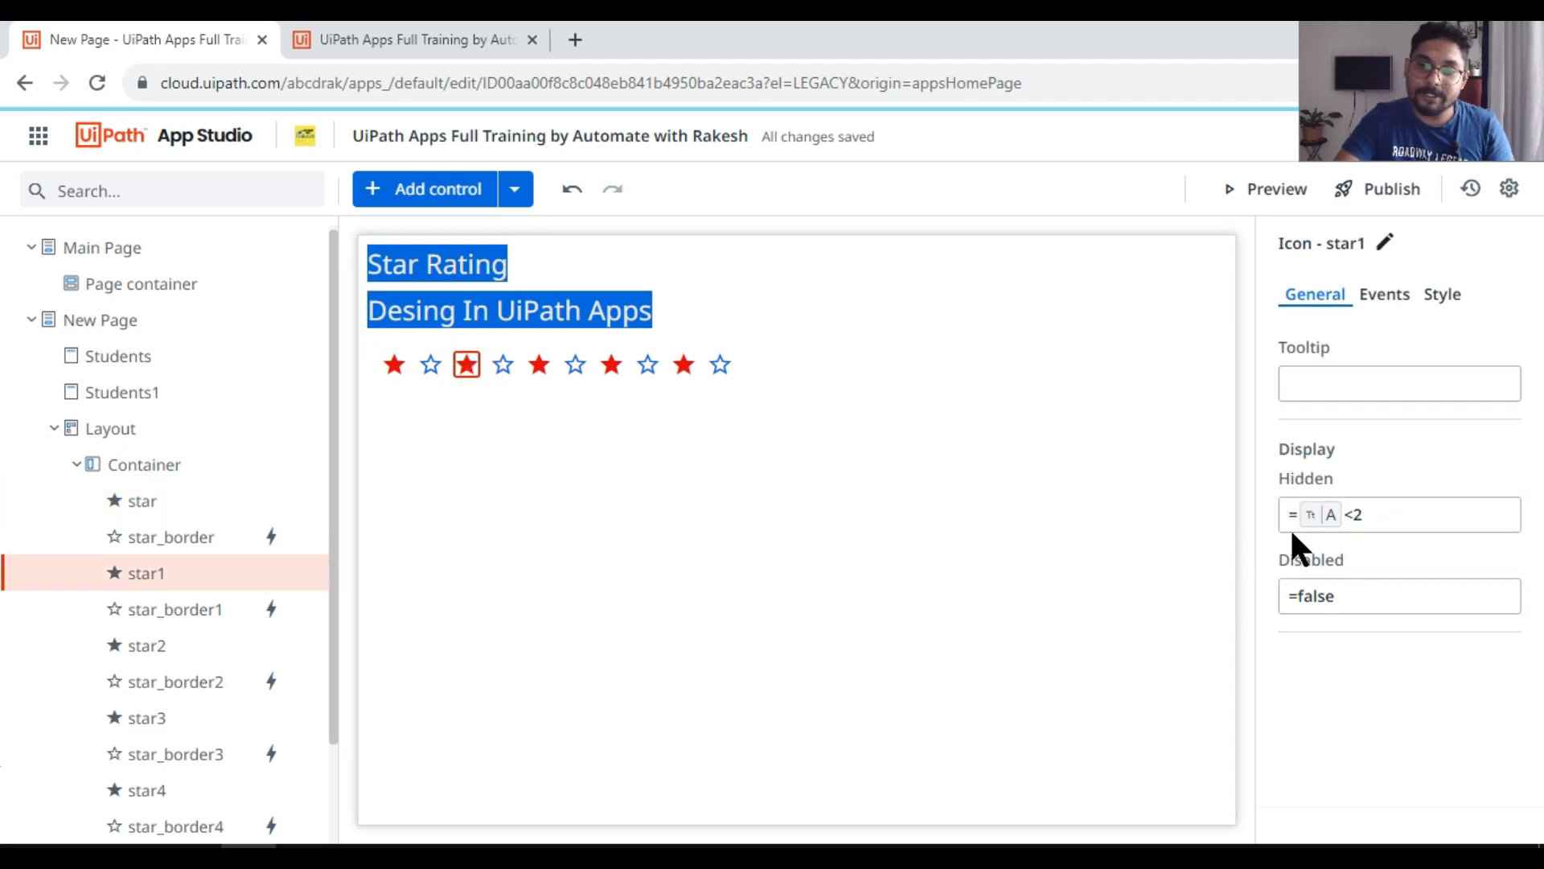
pyautogui.click(539, 364)
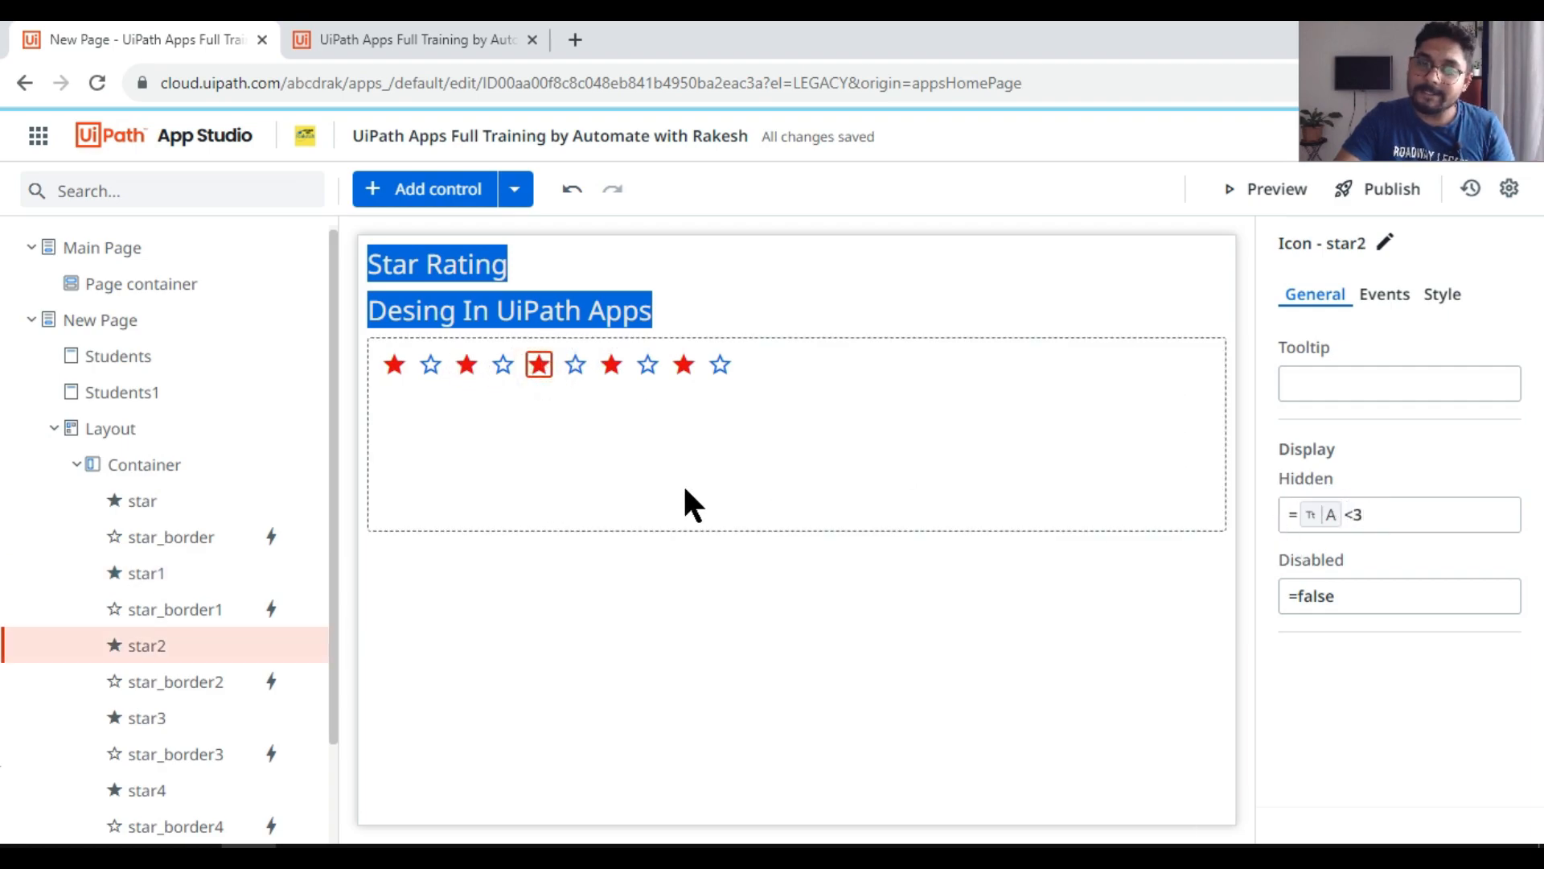
pyautogui.click(612, 366)
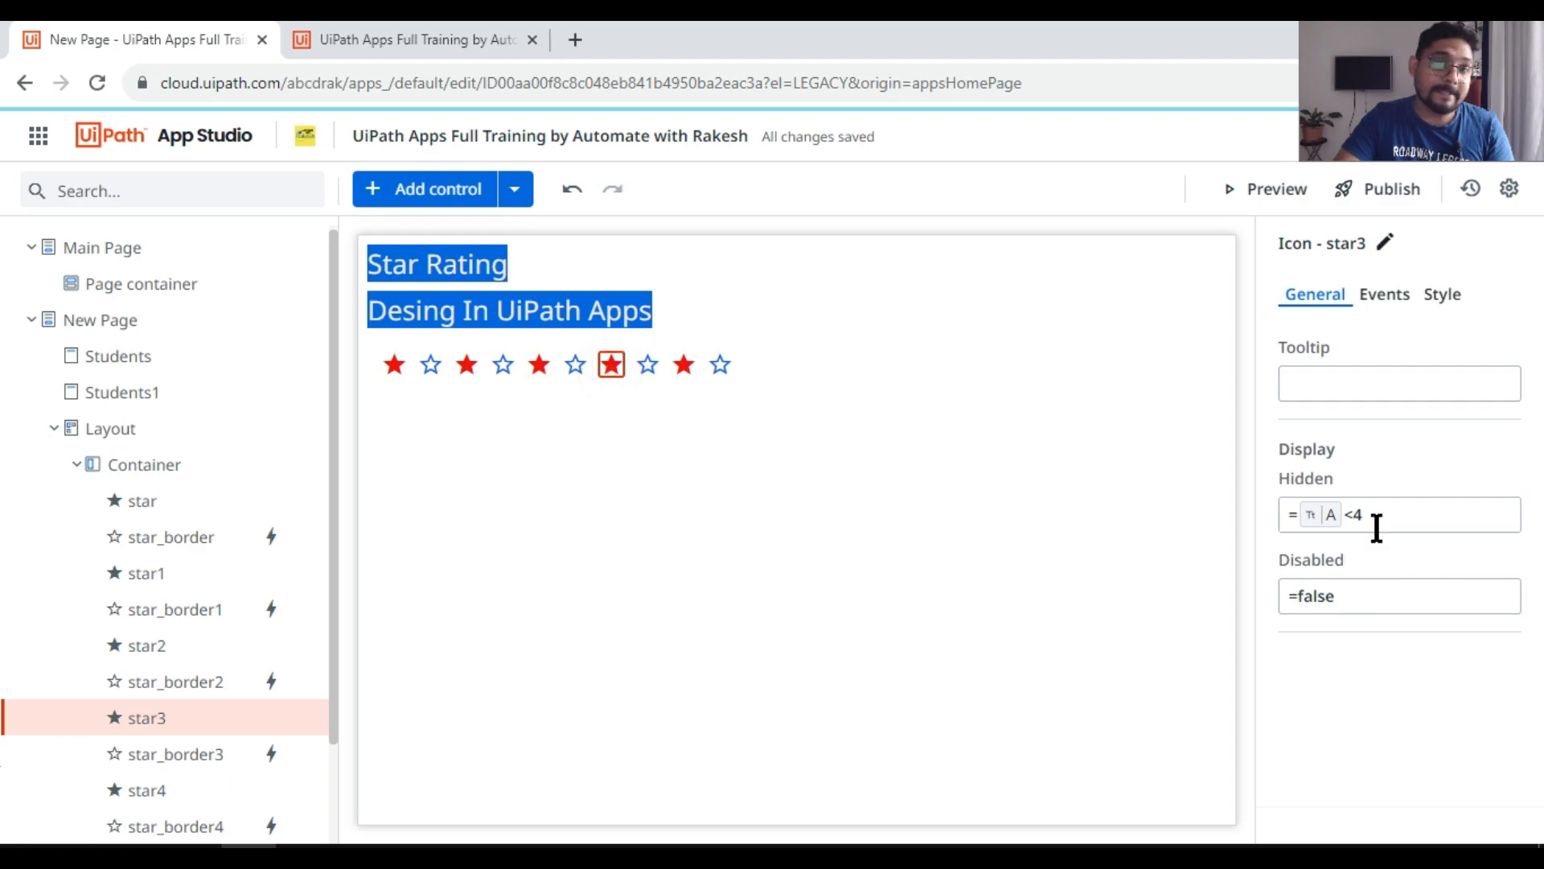
pyautogui.click(682, 366)
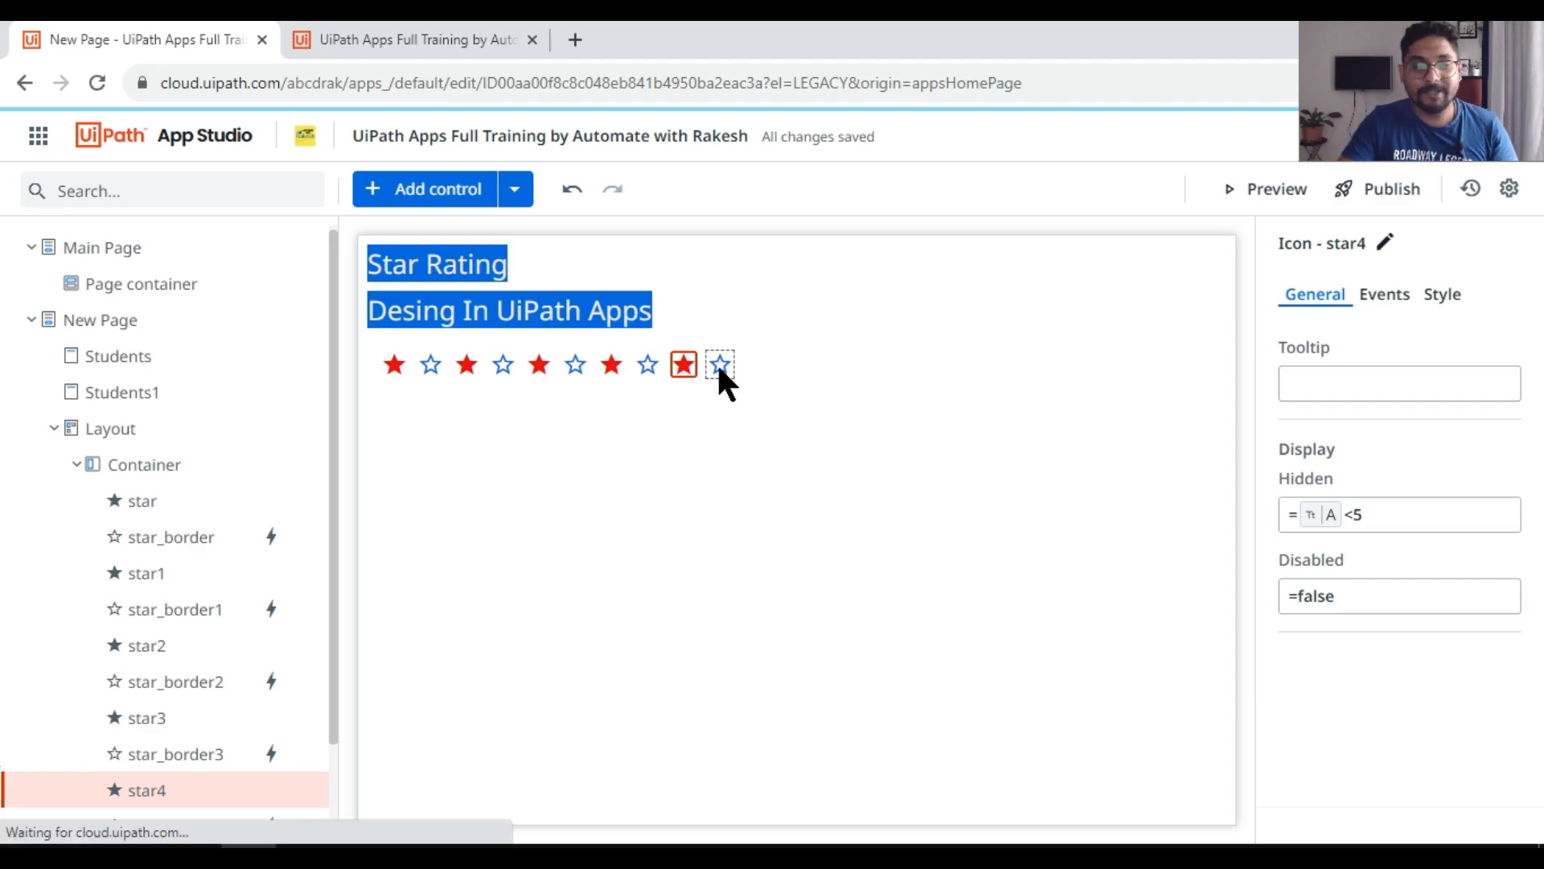
# Step: Compare the Hidden conditions of the first and second outlined stars
pyautogui.click(430, 364)
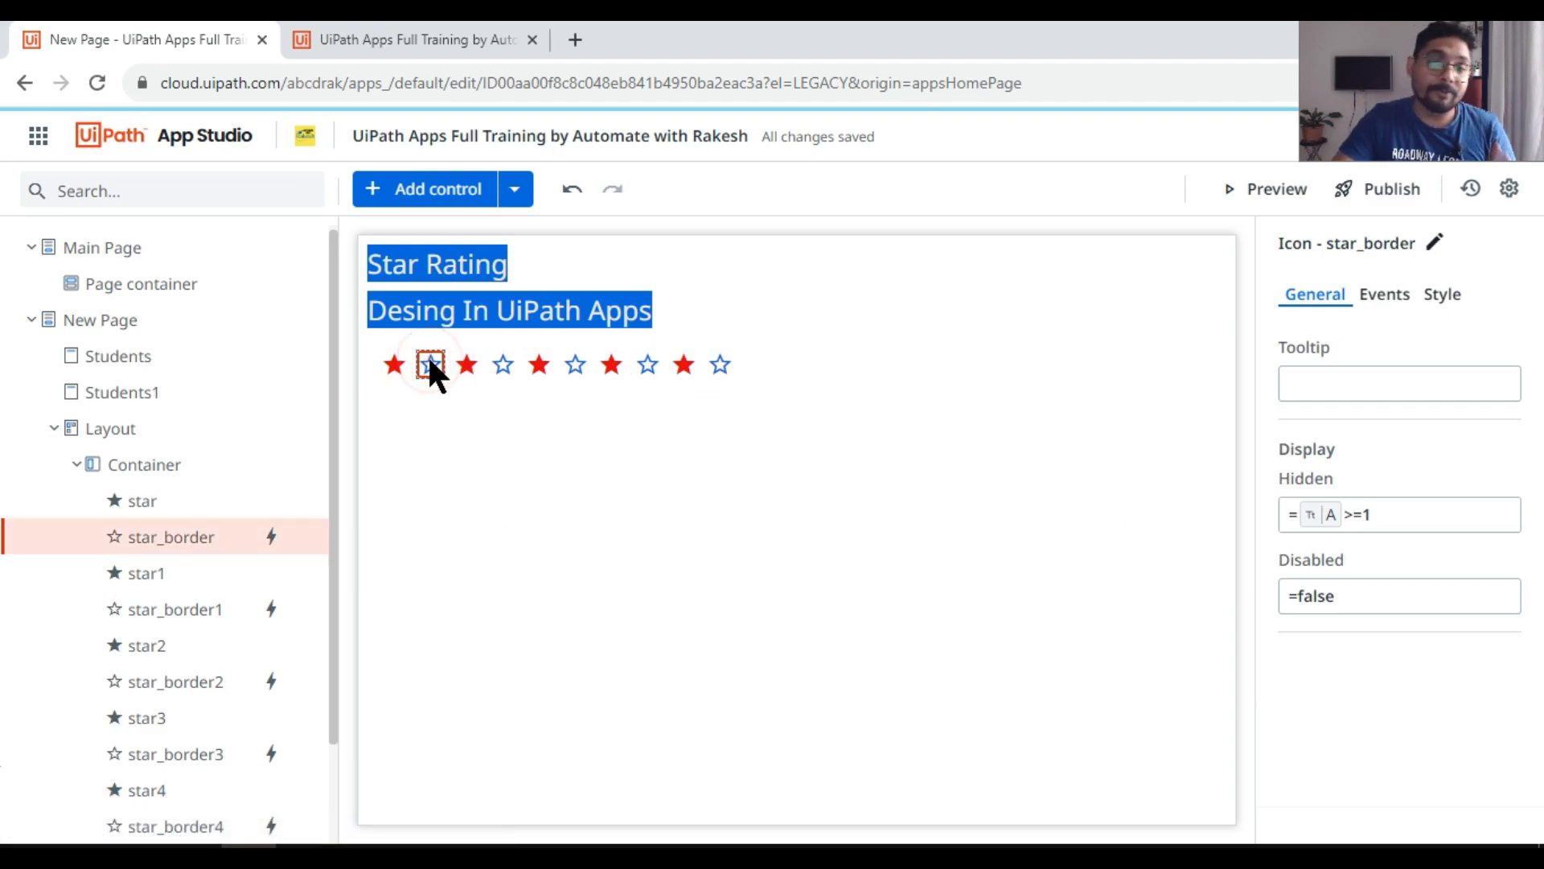
pyautogui.click(504, 364)
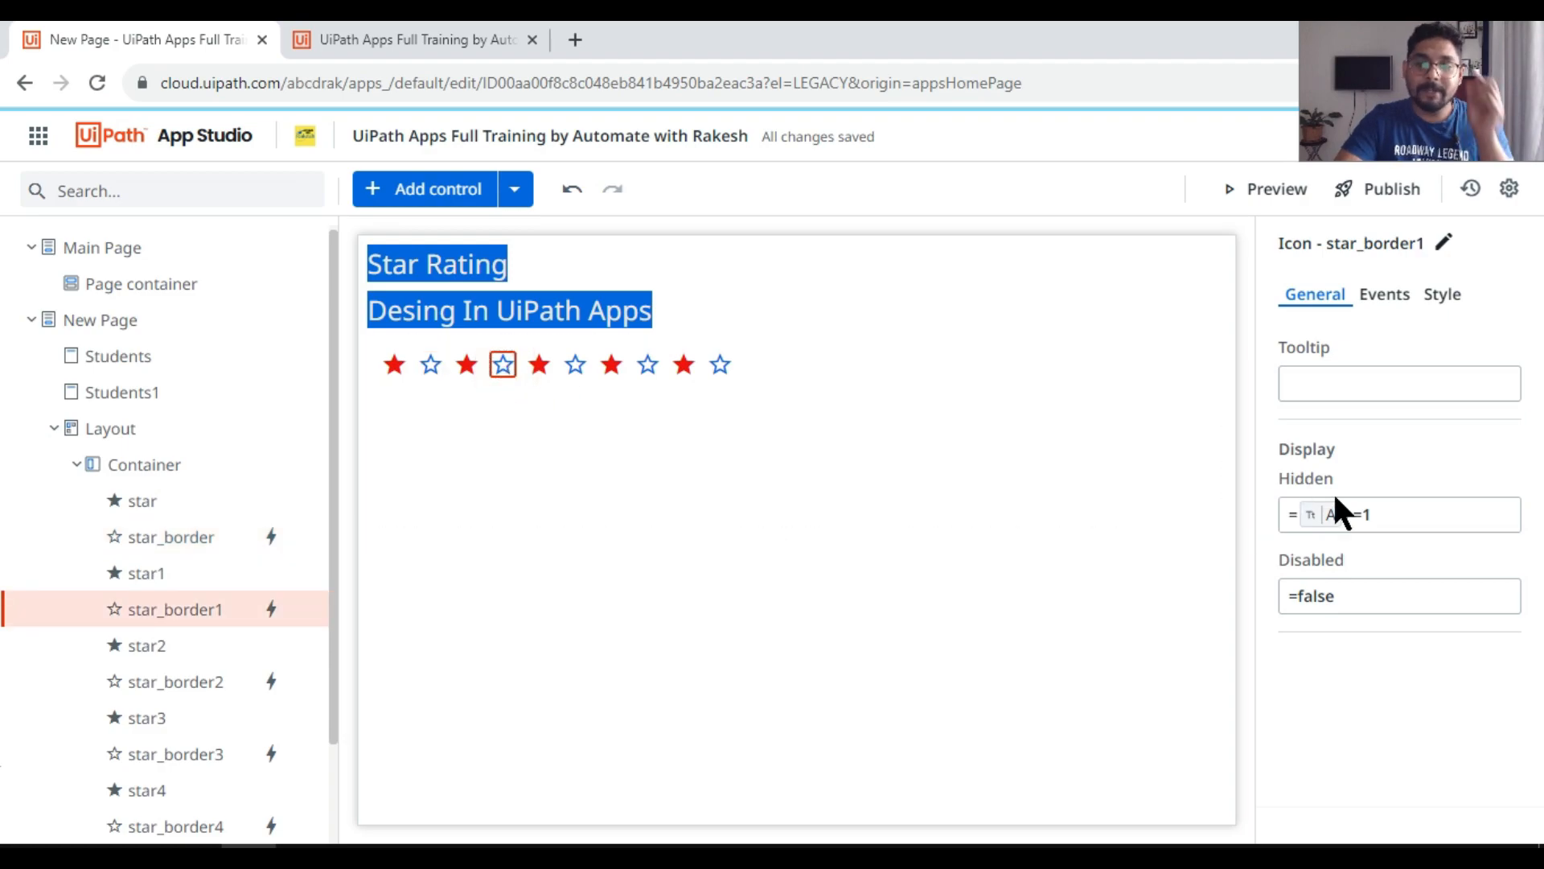
pyautogui.click(1391, 515)
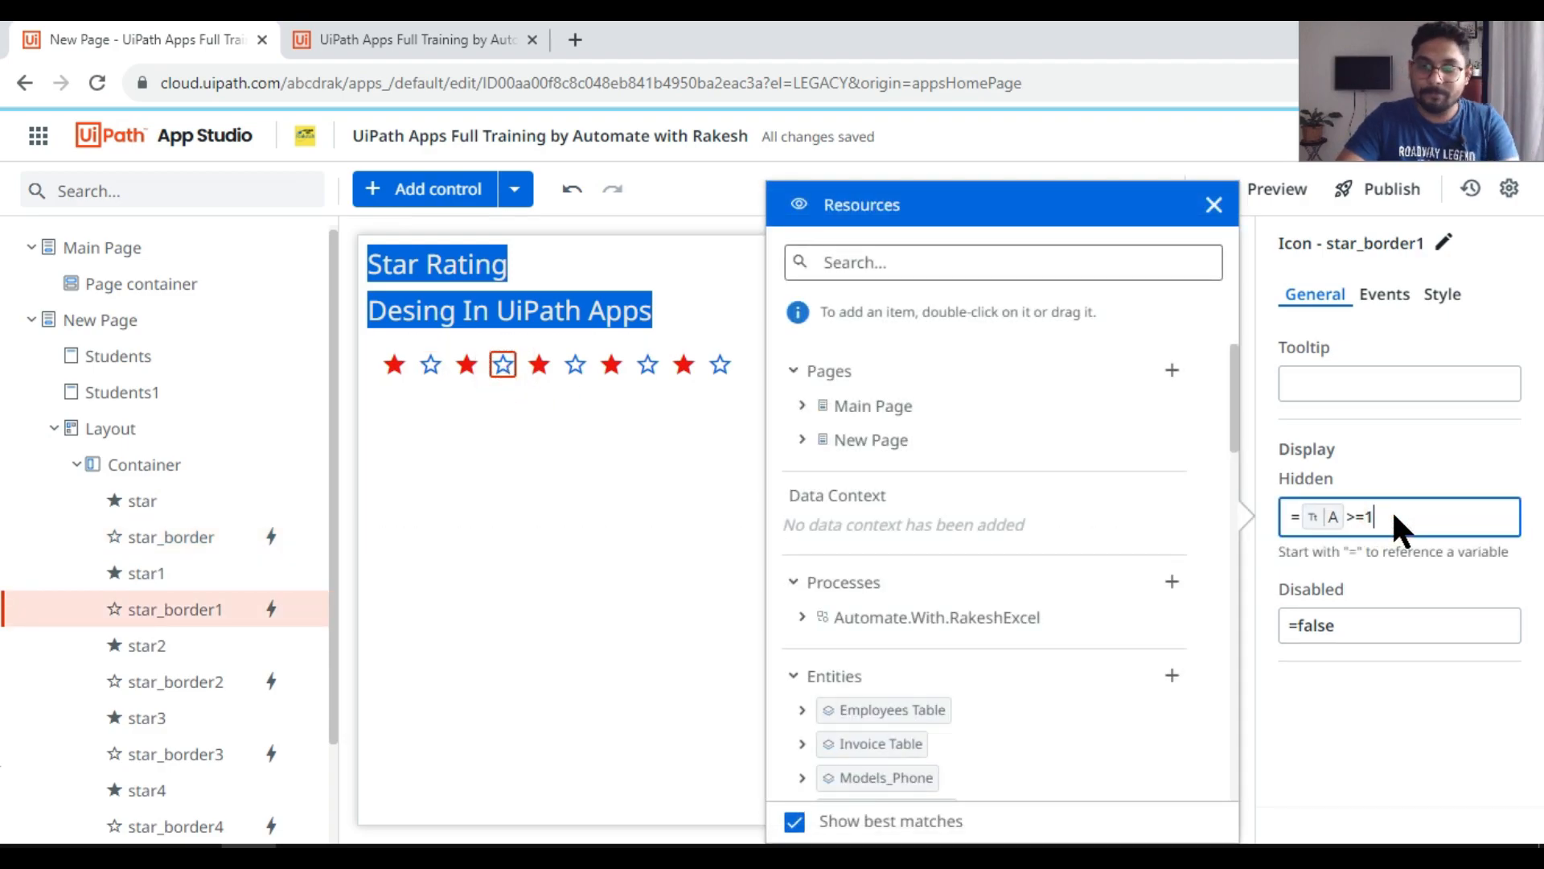
pyautogui.click(1214, 204)
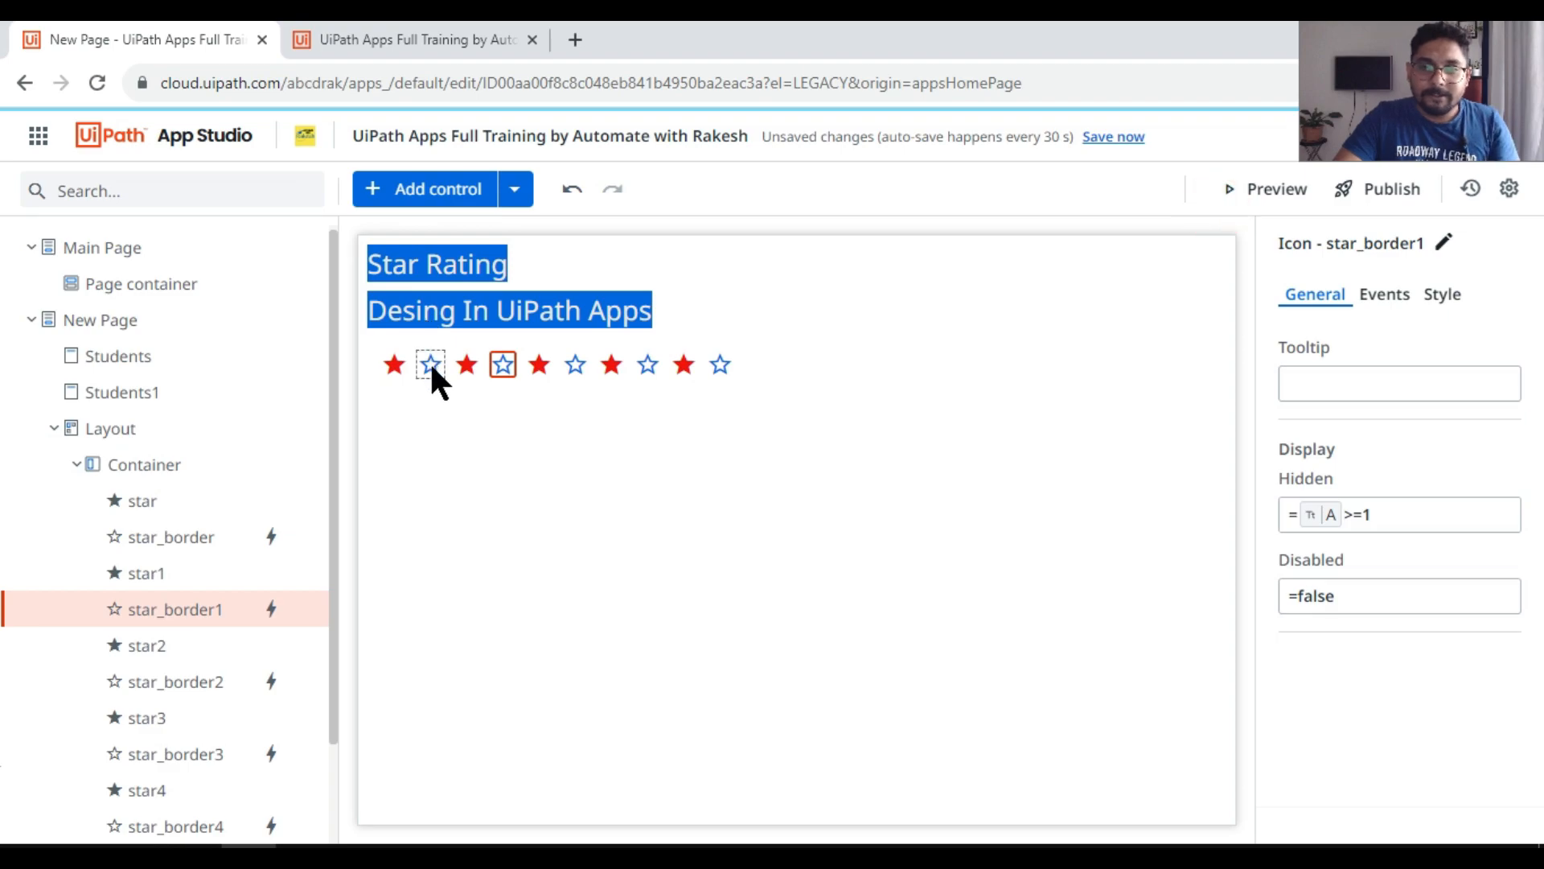
pyautogui.click(431, 364)
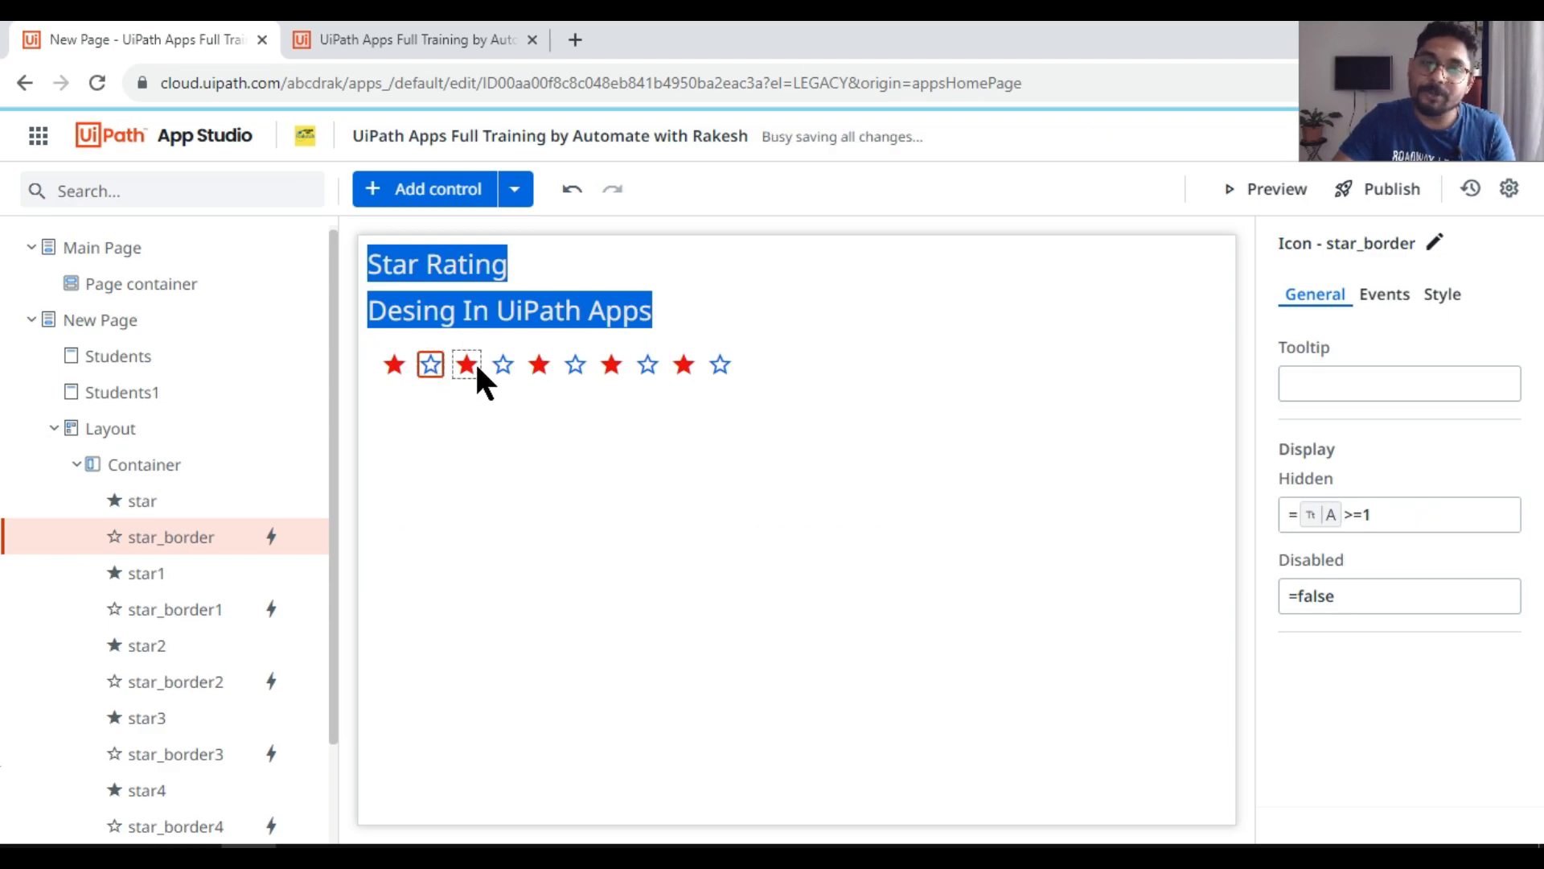
# Step: Set the second outlined star's Hidden condition to app variable A >=2
pyautogui.click(502, 363)
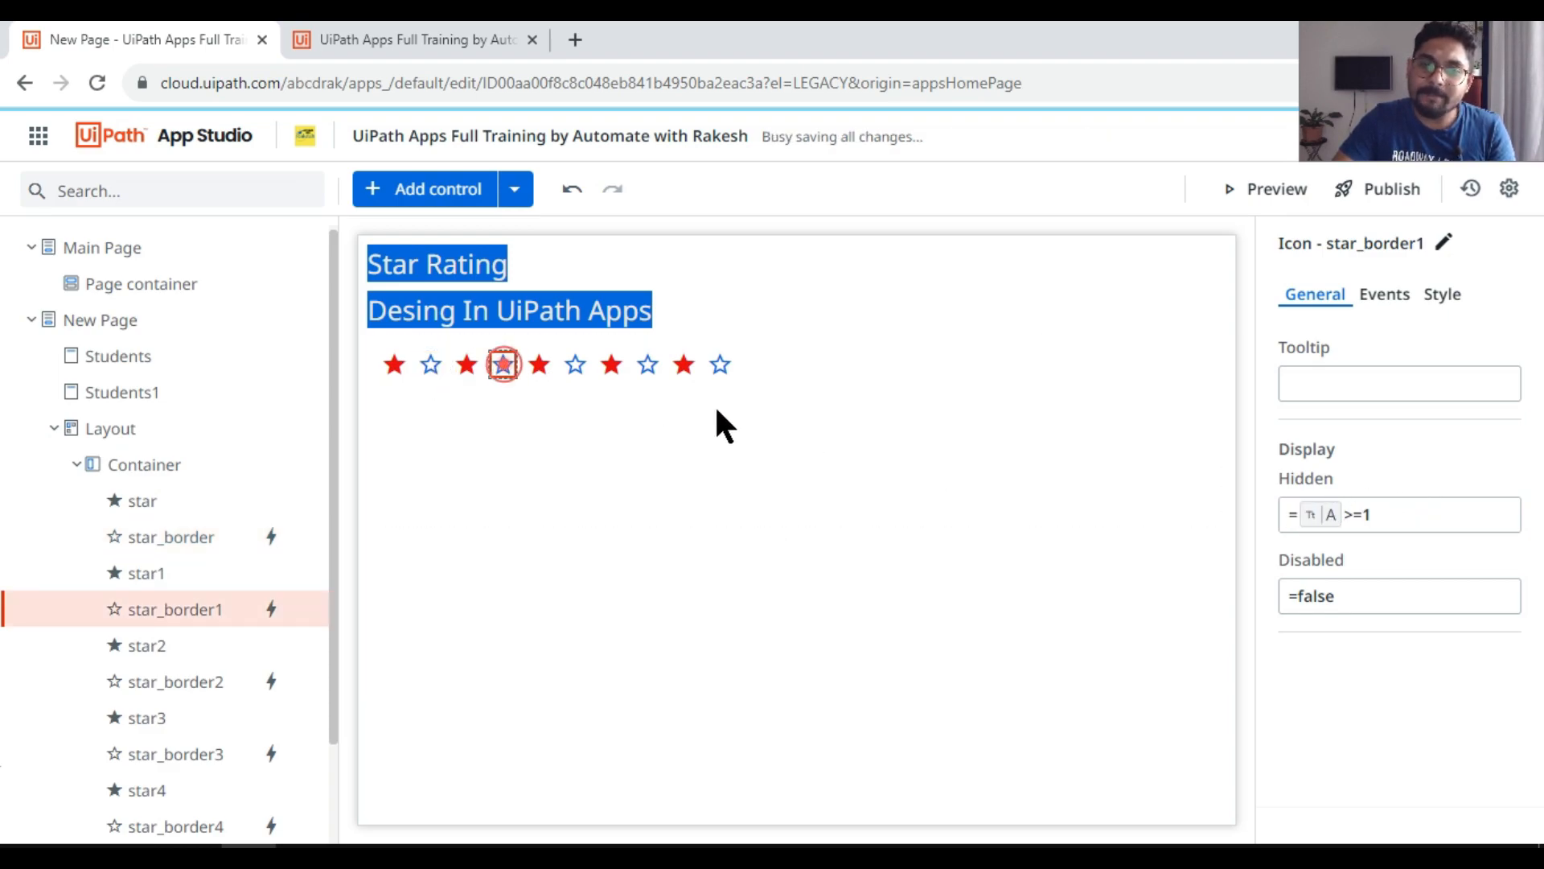
pyautogui.click(1381, 521)
pyautogui.press('BackSpace')
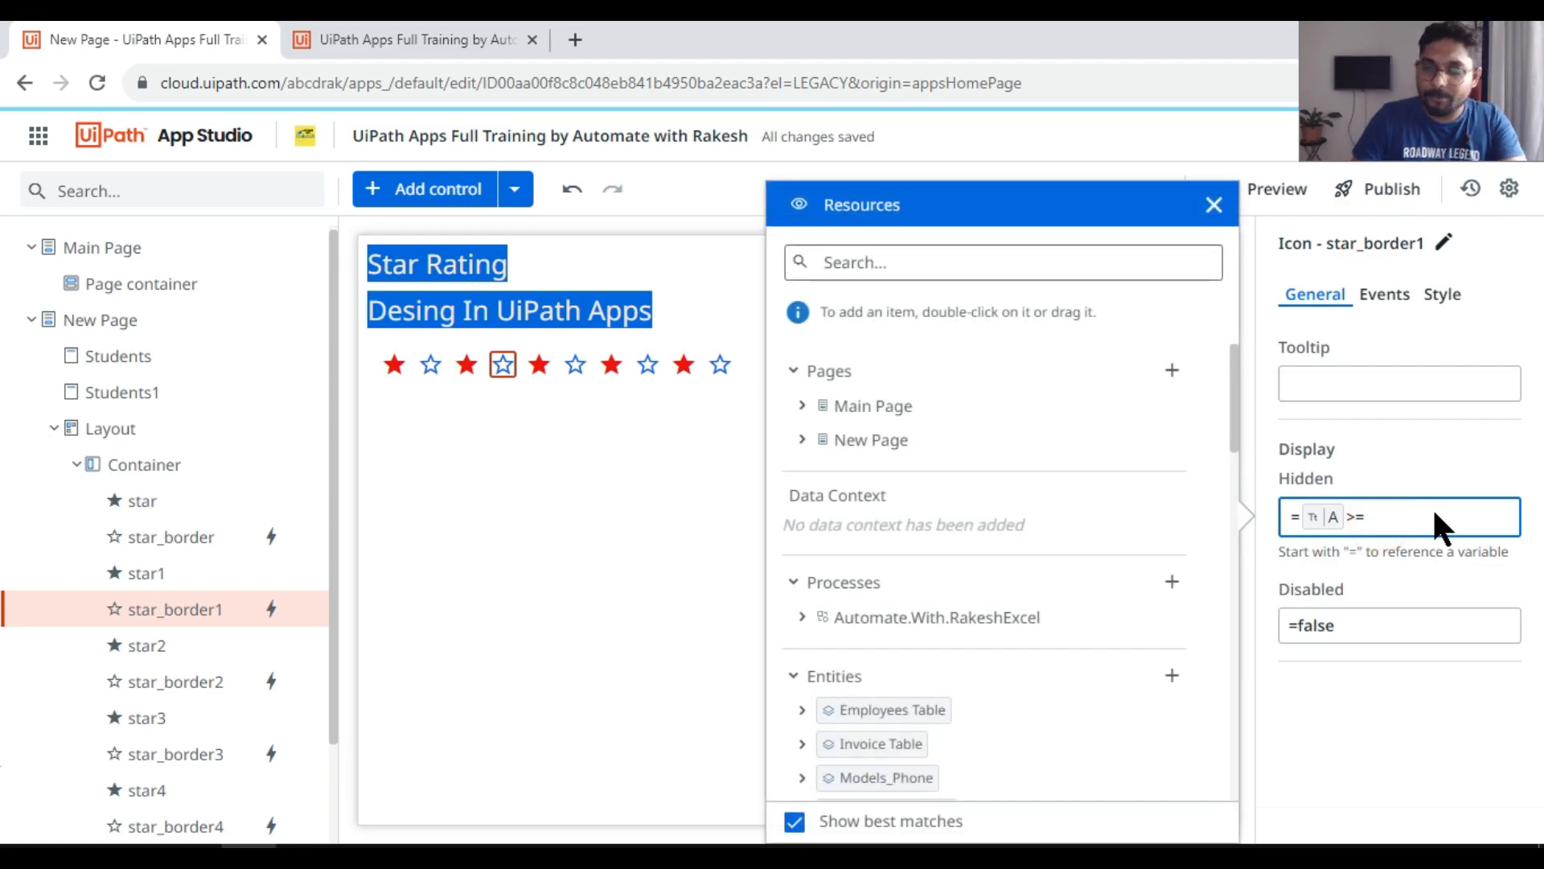
pyautogui.write('2')
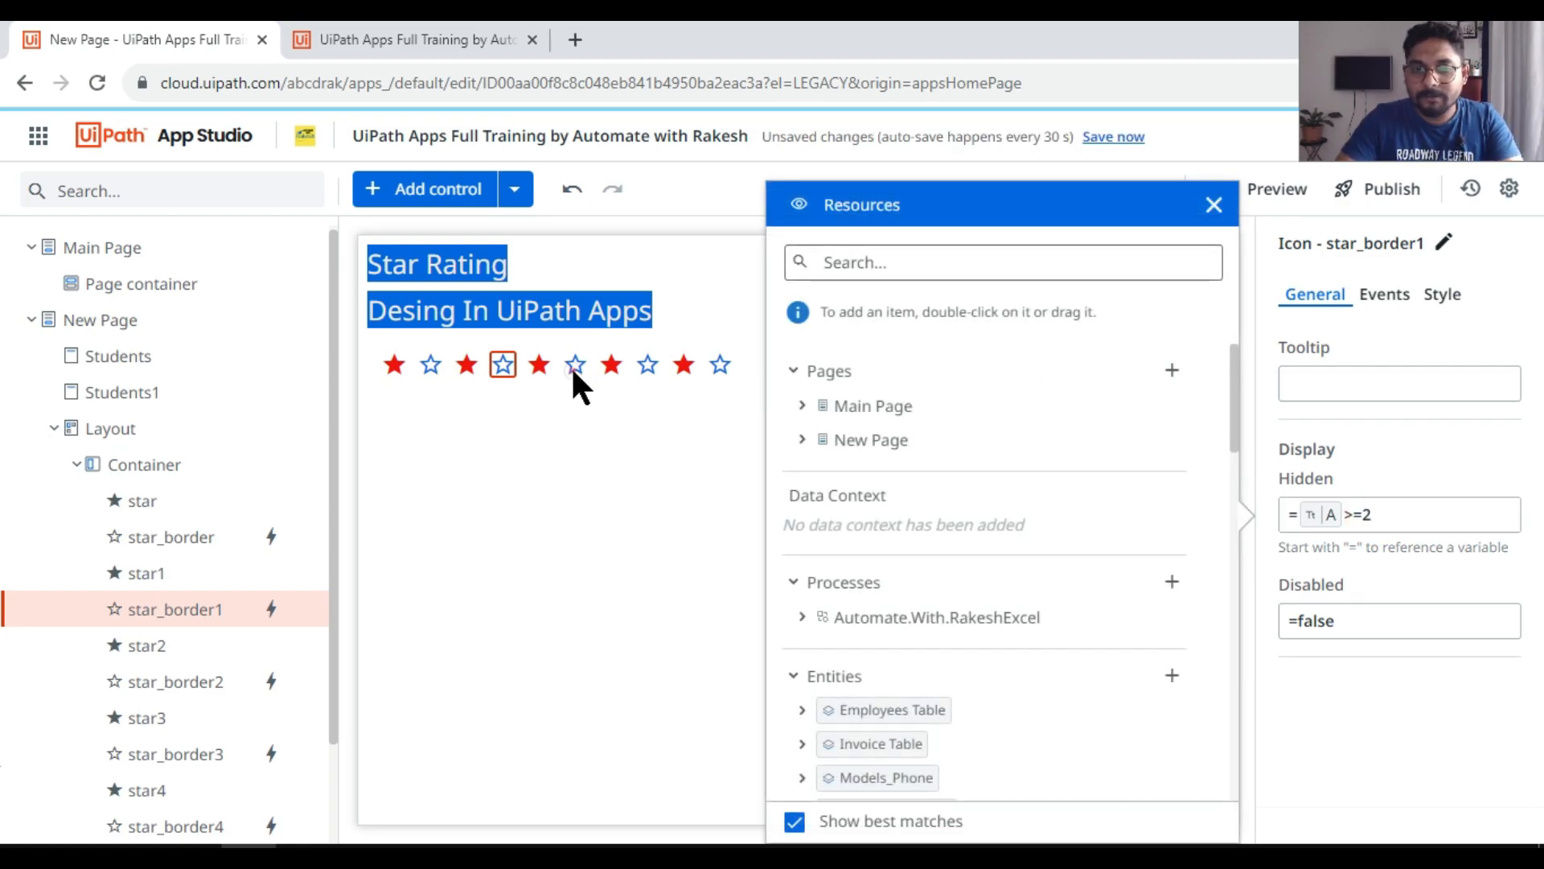
pyautogui.click(571, 365)
pyautogui.click(1379, 515)
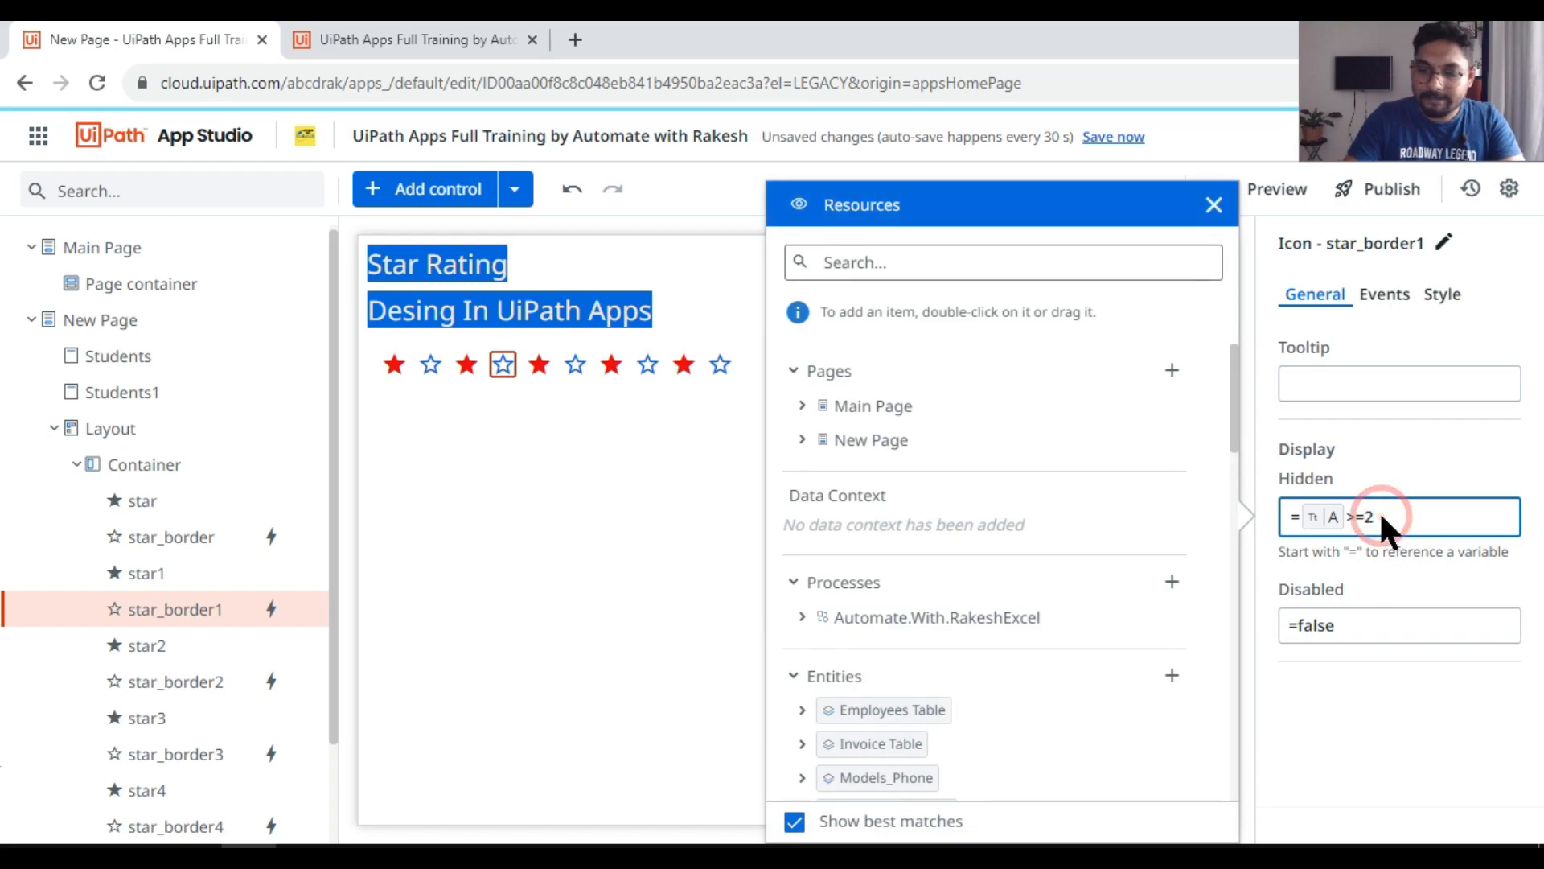
pyautogui.write('3')
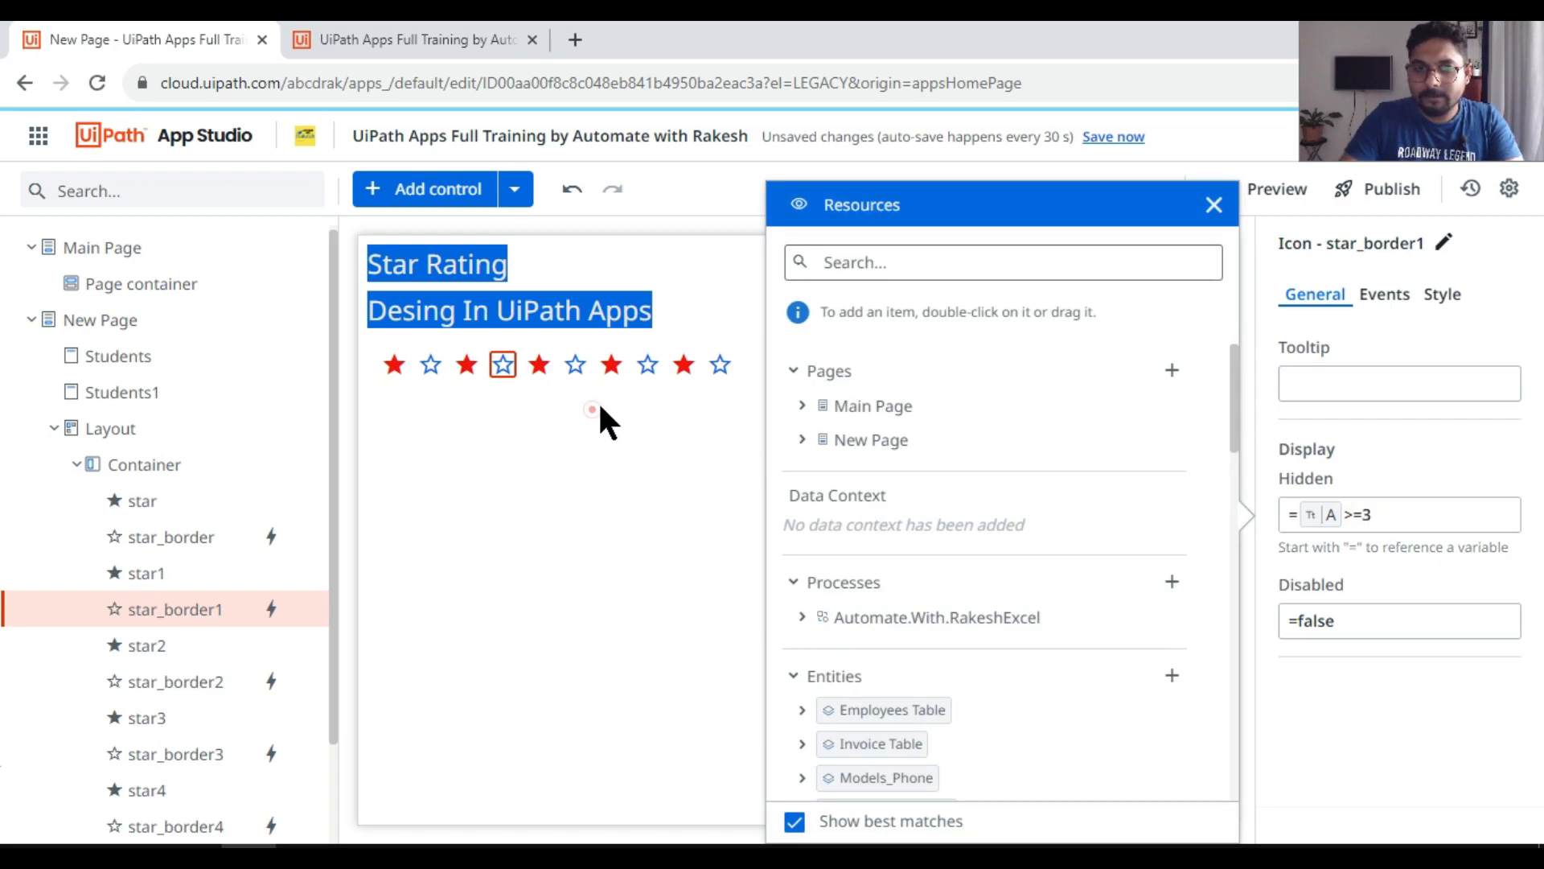
pyautogui.click(590, 404)
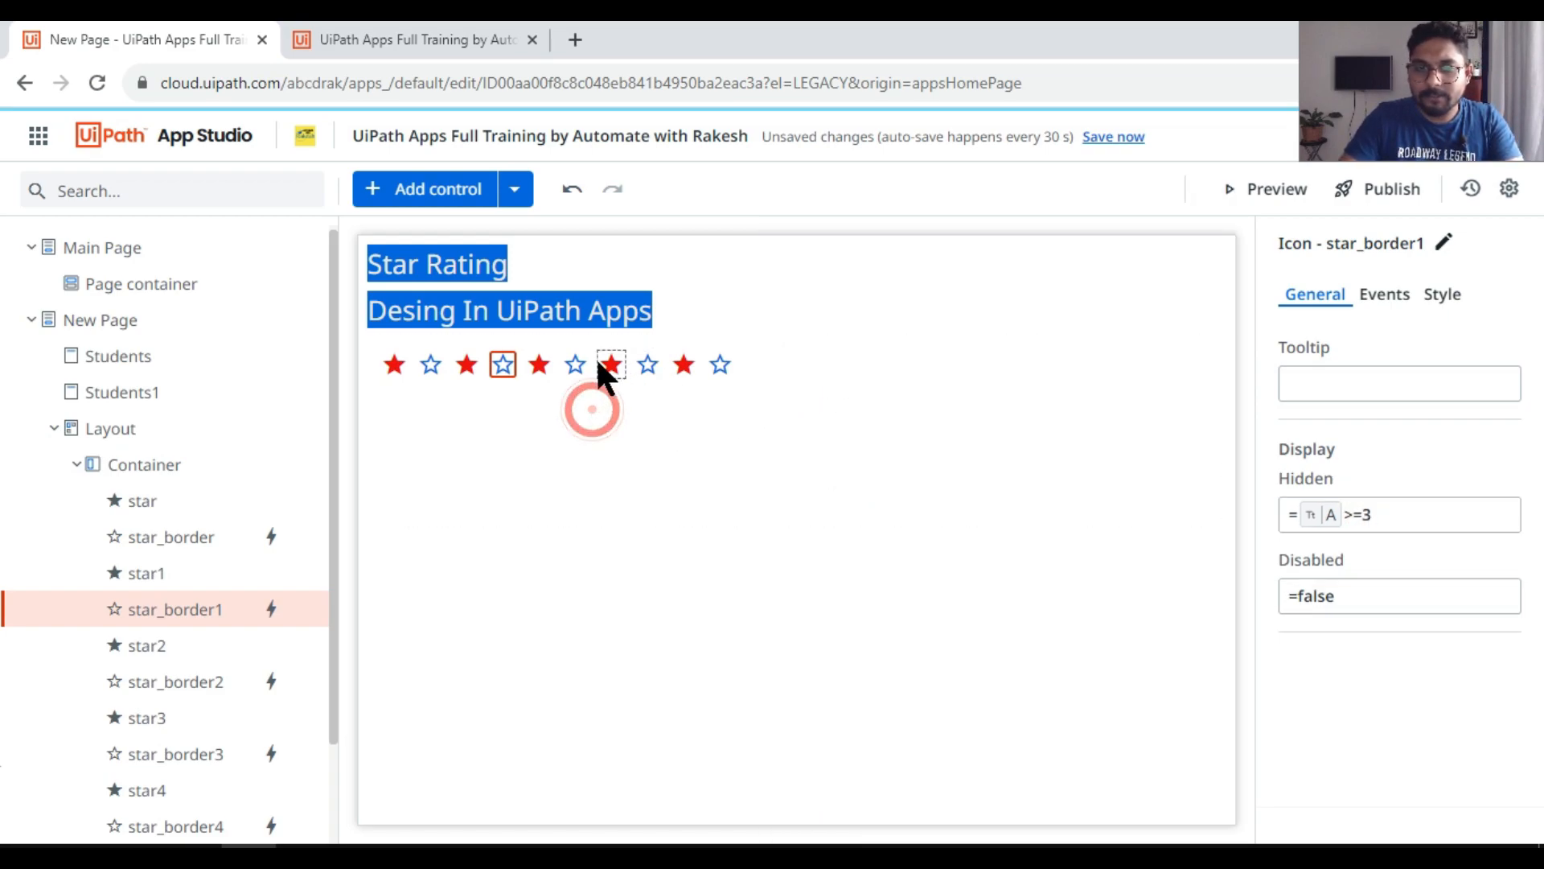
pyautogui.click(1367, 519)
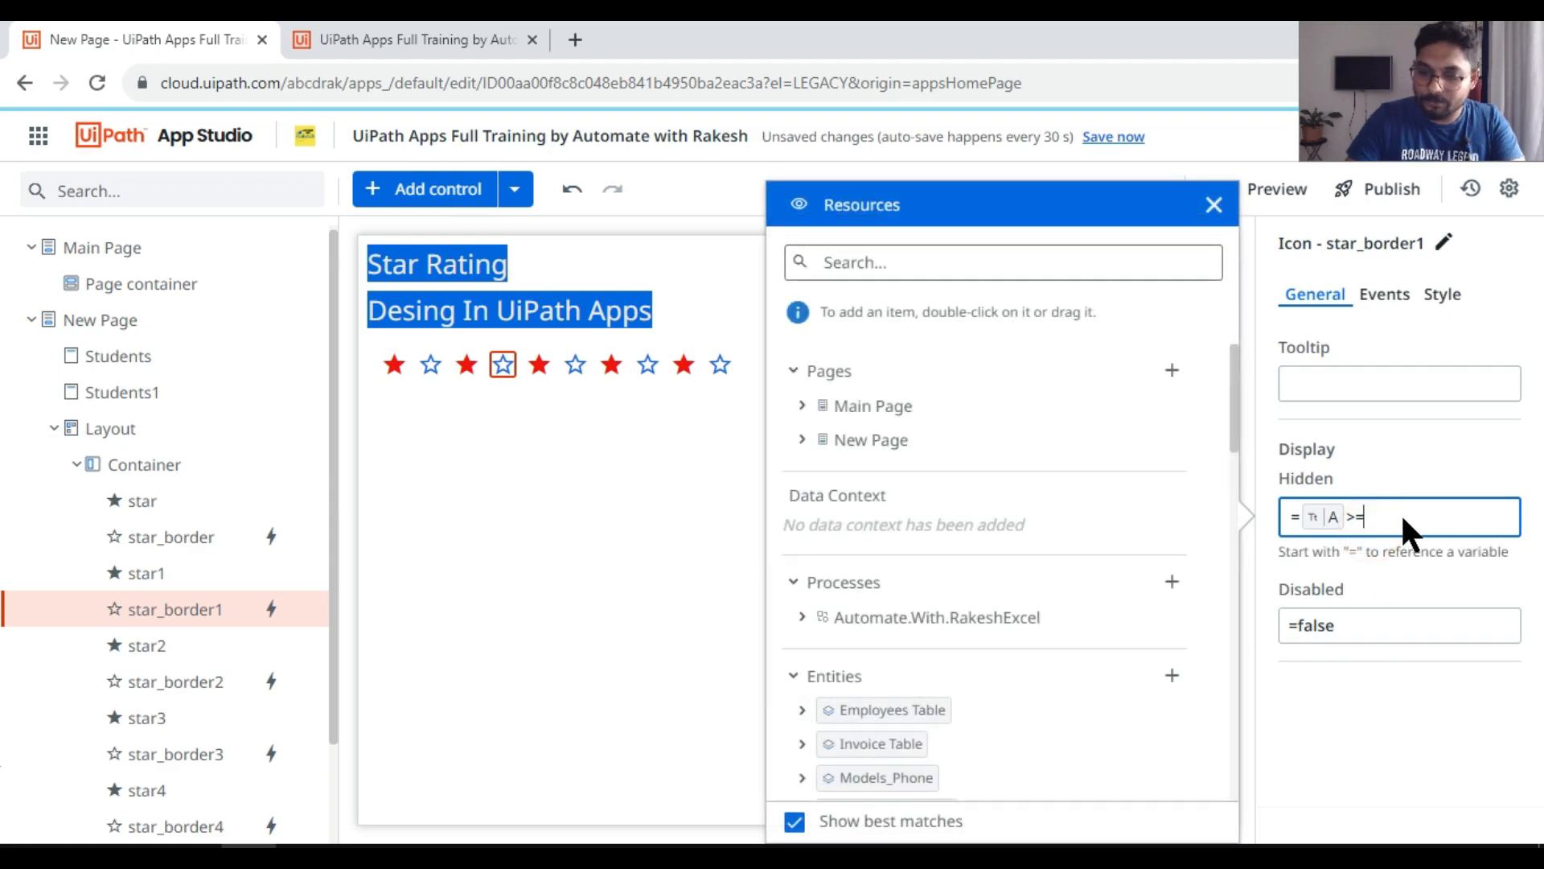
pyautogui.click(532, 417)
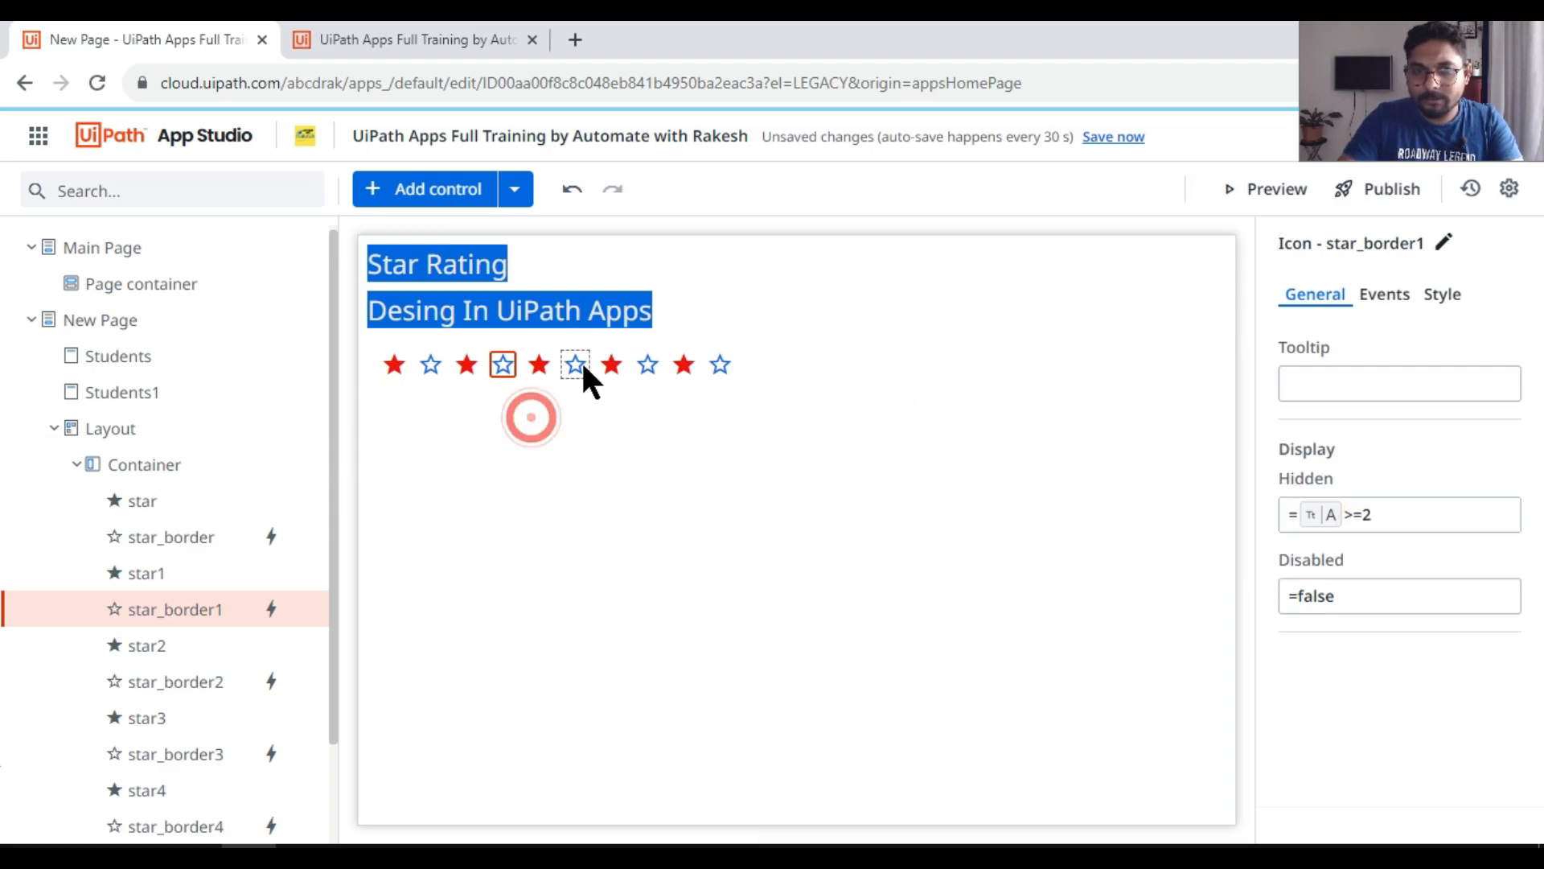
# Step: Set the third outlined star's Hidden condition to app variable A >=4
pyautogui.click(576, 364)
pyautogui.click(1391, 516)
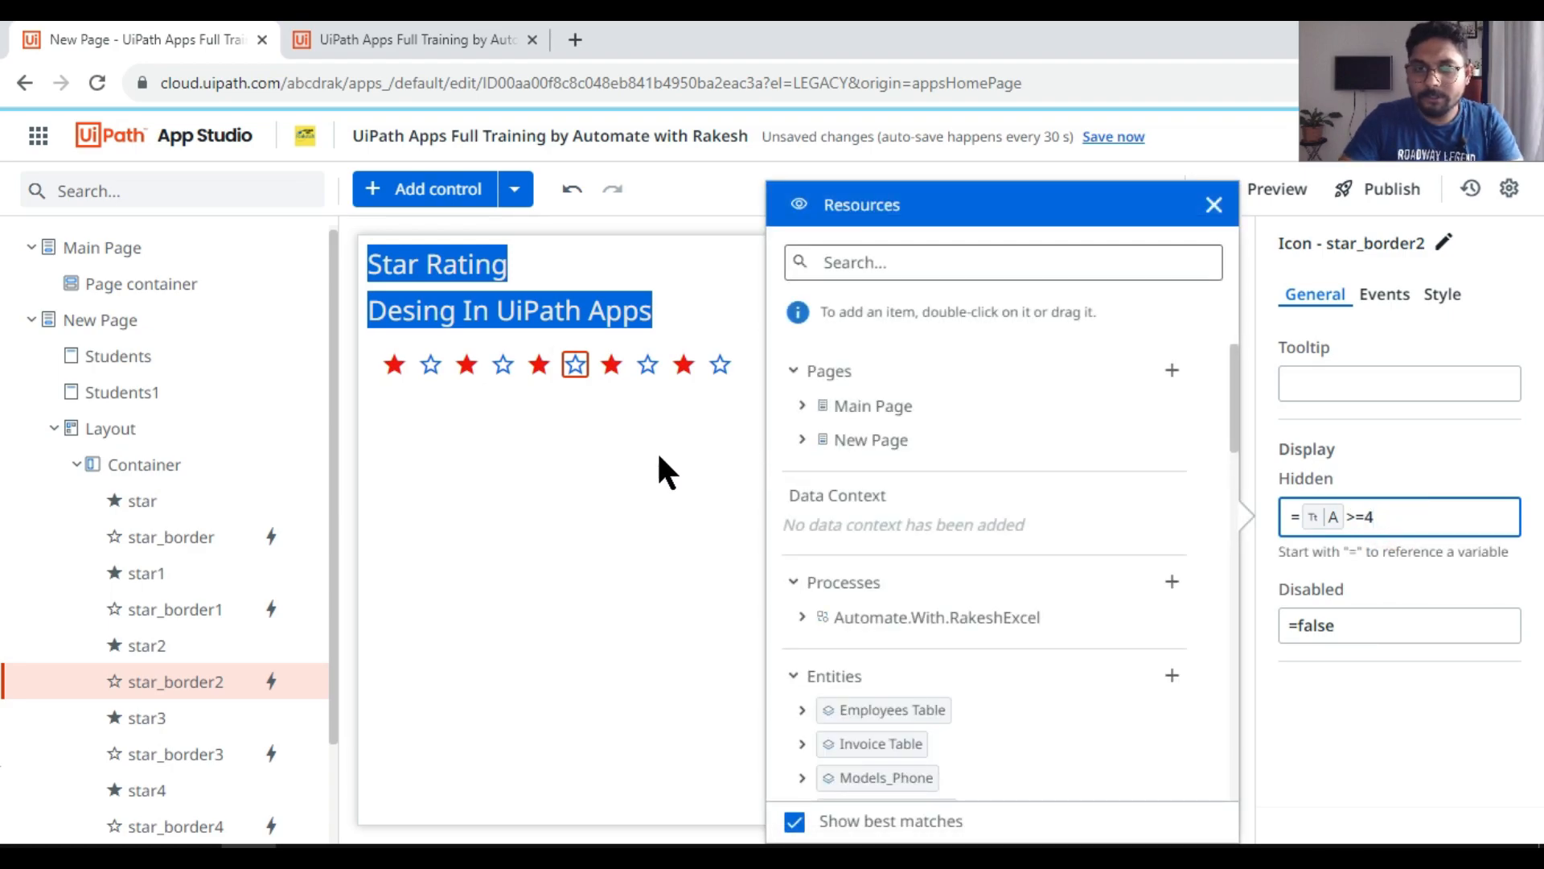
pyautogui.click(628, 439)
# Step: Set the fourth outlined star's Hidden condition to app variable A >=5
pyautogui.click(648, 365)
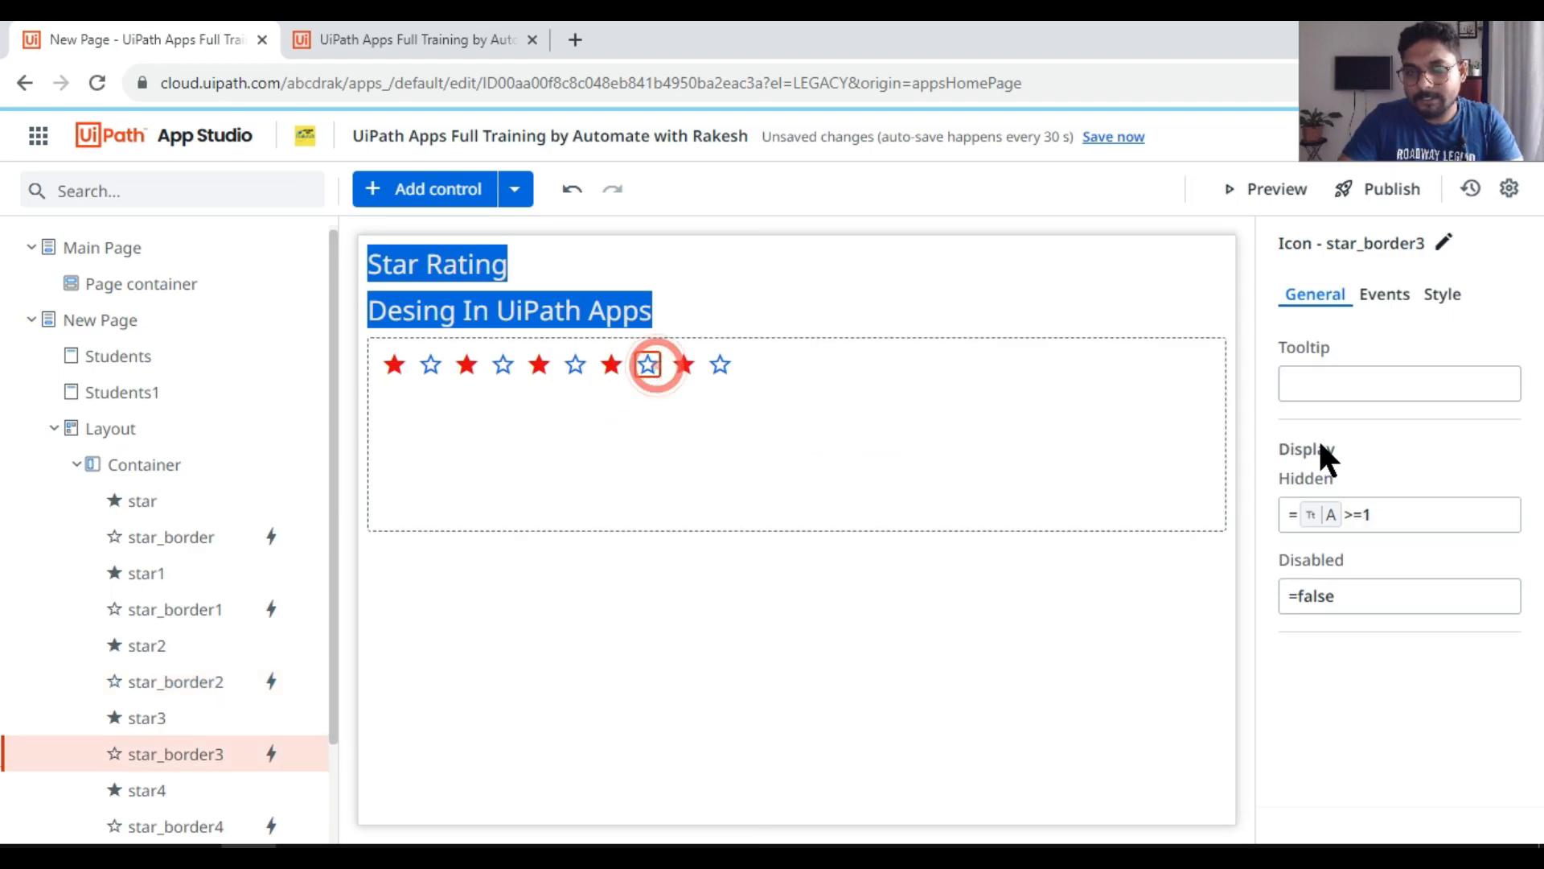
pyautogui.click(1401, 512)
pyautogui.press('BackSpace')
pyautogui.write('5')
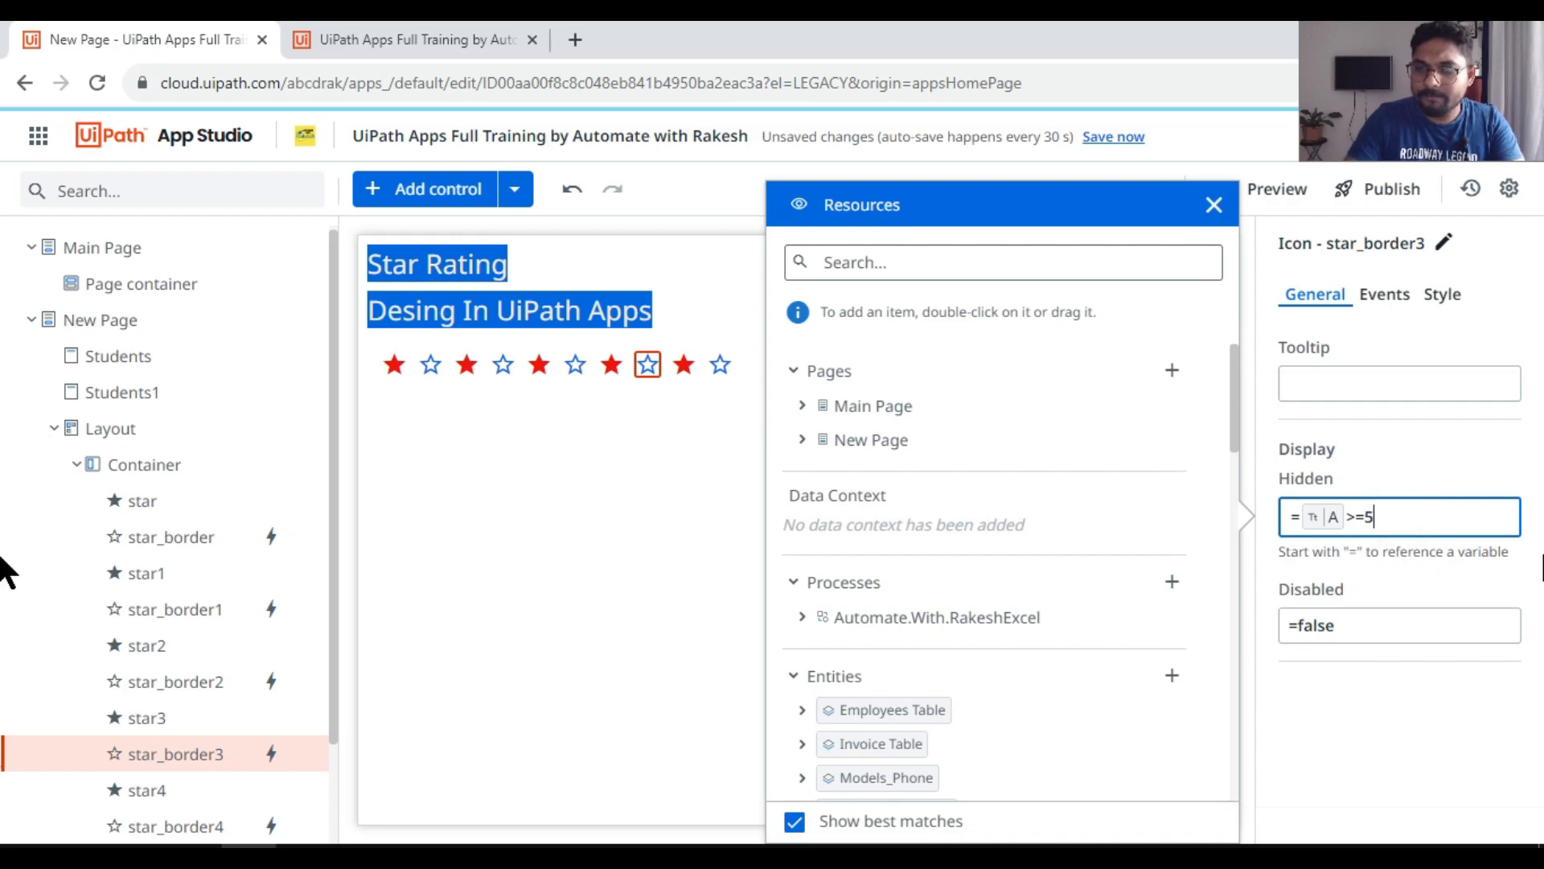
pyautogui.click(761, 436)
pyautogui.click(722, 365)
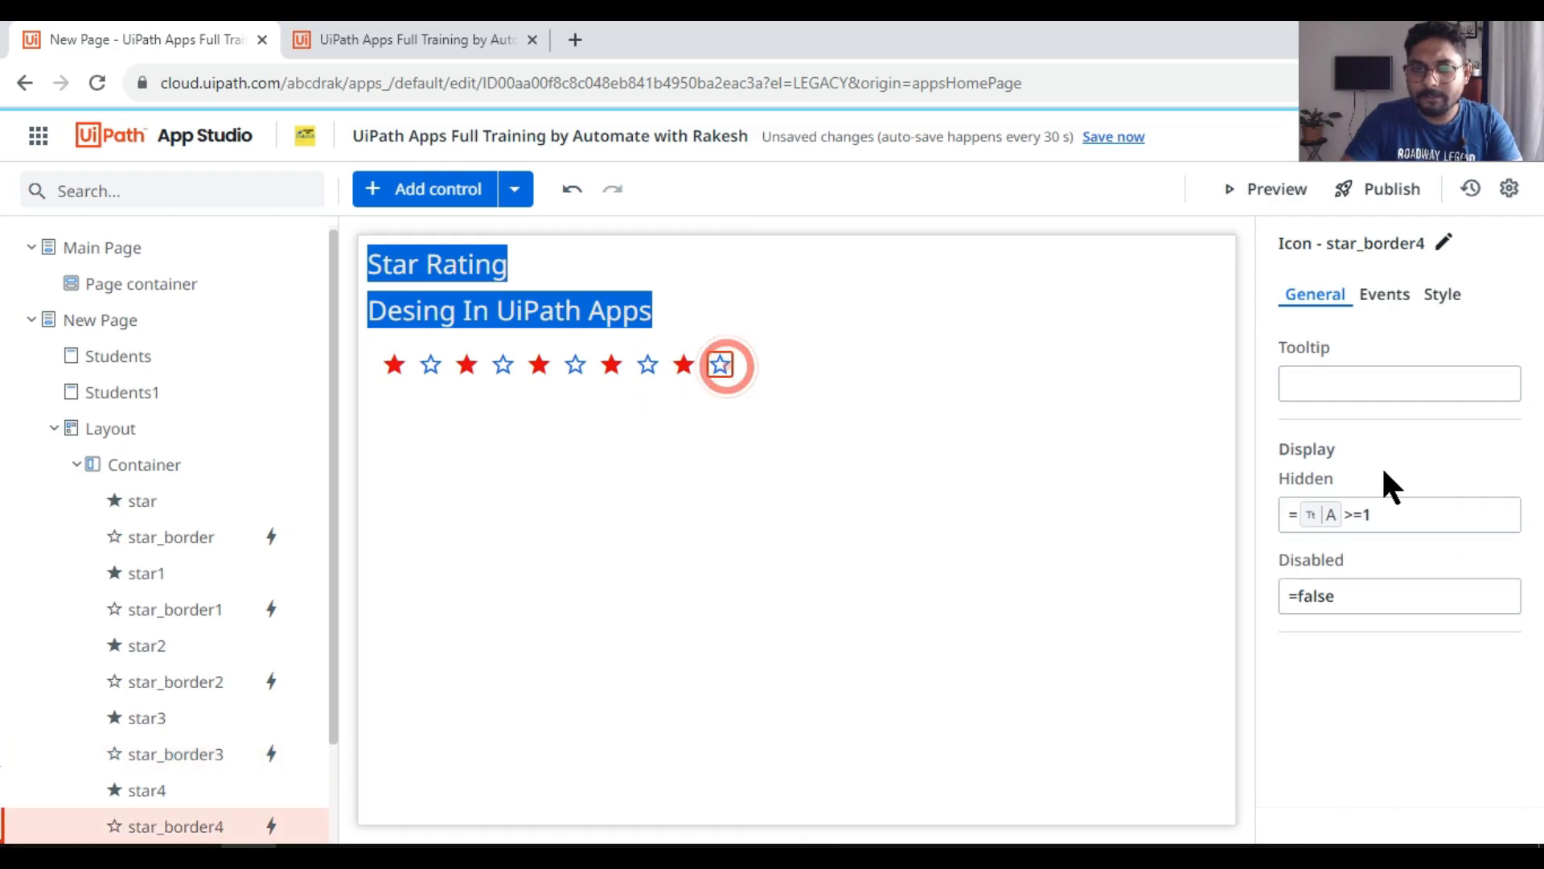
pyautogui.click(1393, 515)
pyautogui.press('BackSpace')
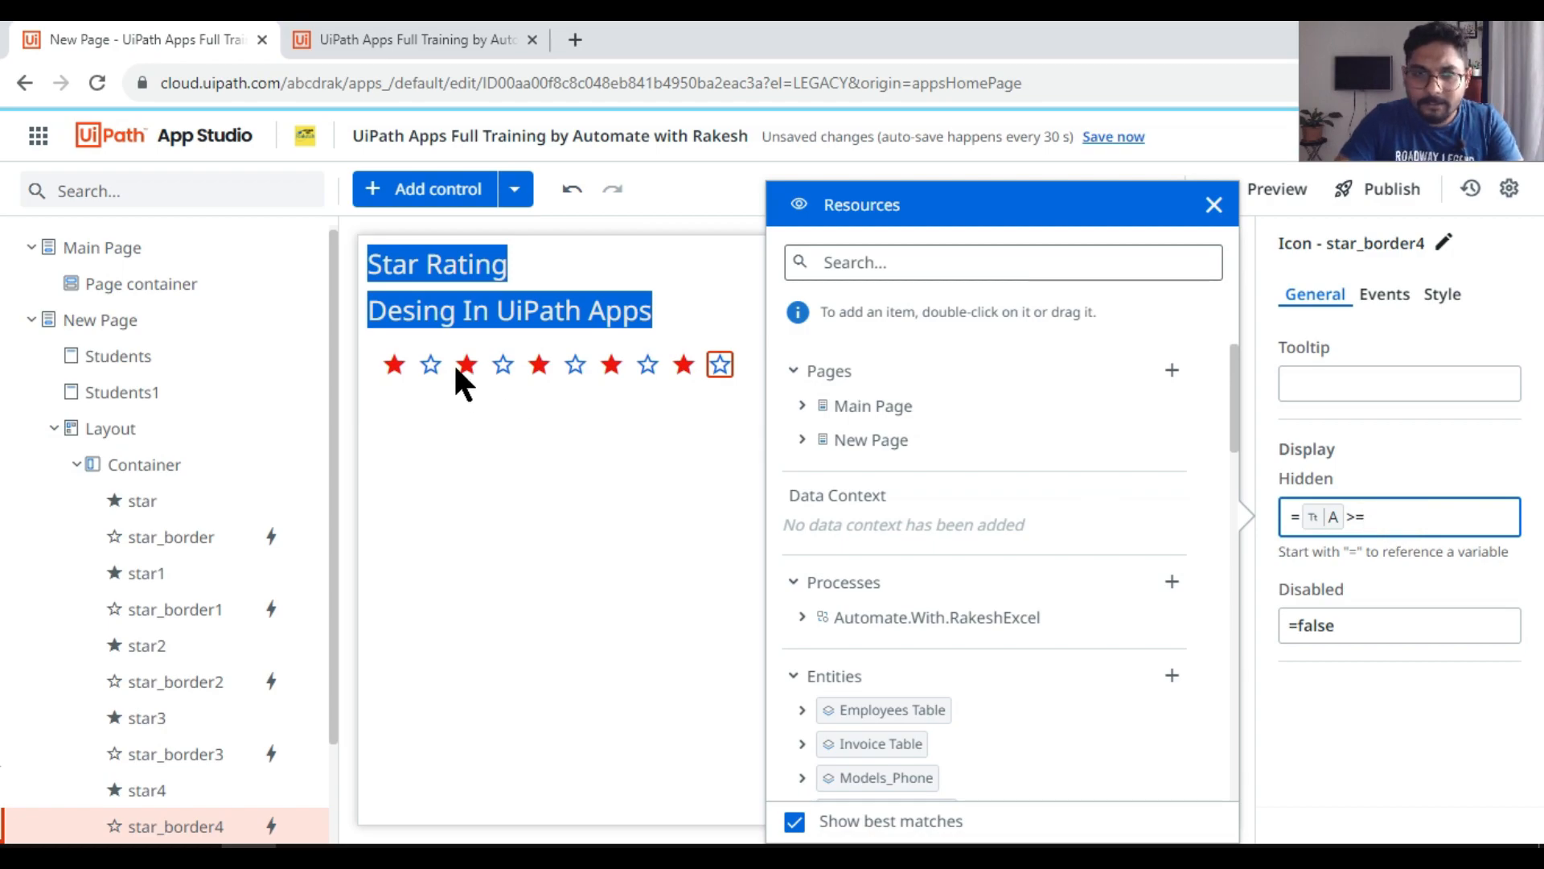
pyautogui.click(426, 362)
pyautogui.click(1394, 522)
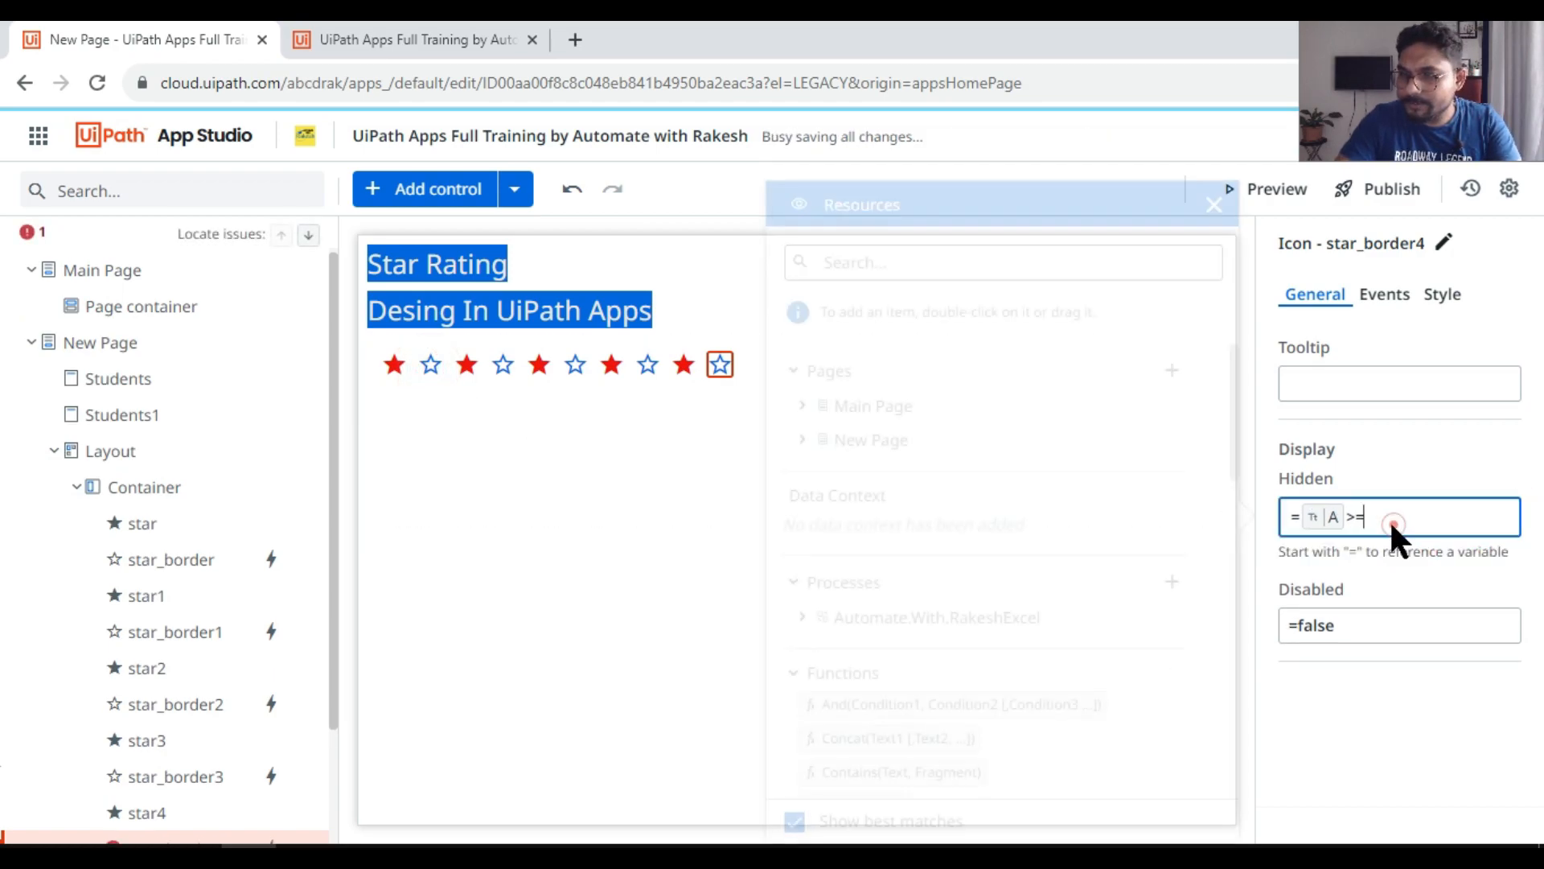
pyautogui.write('1')
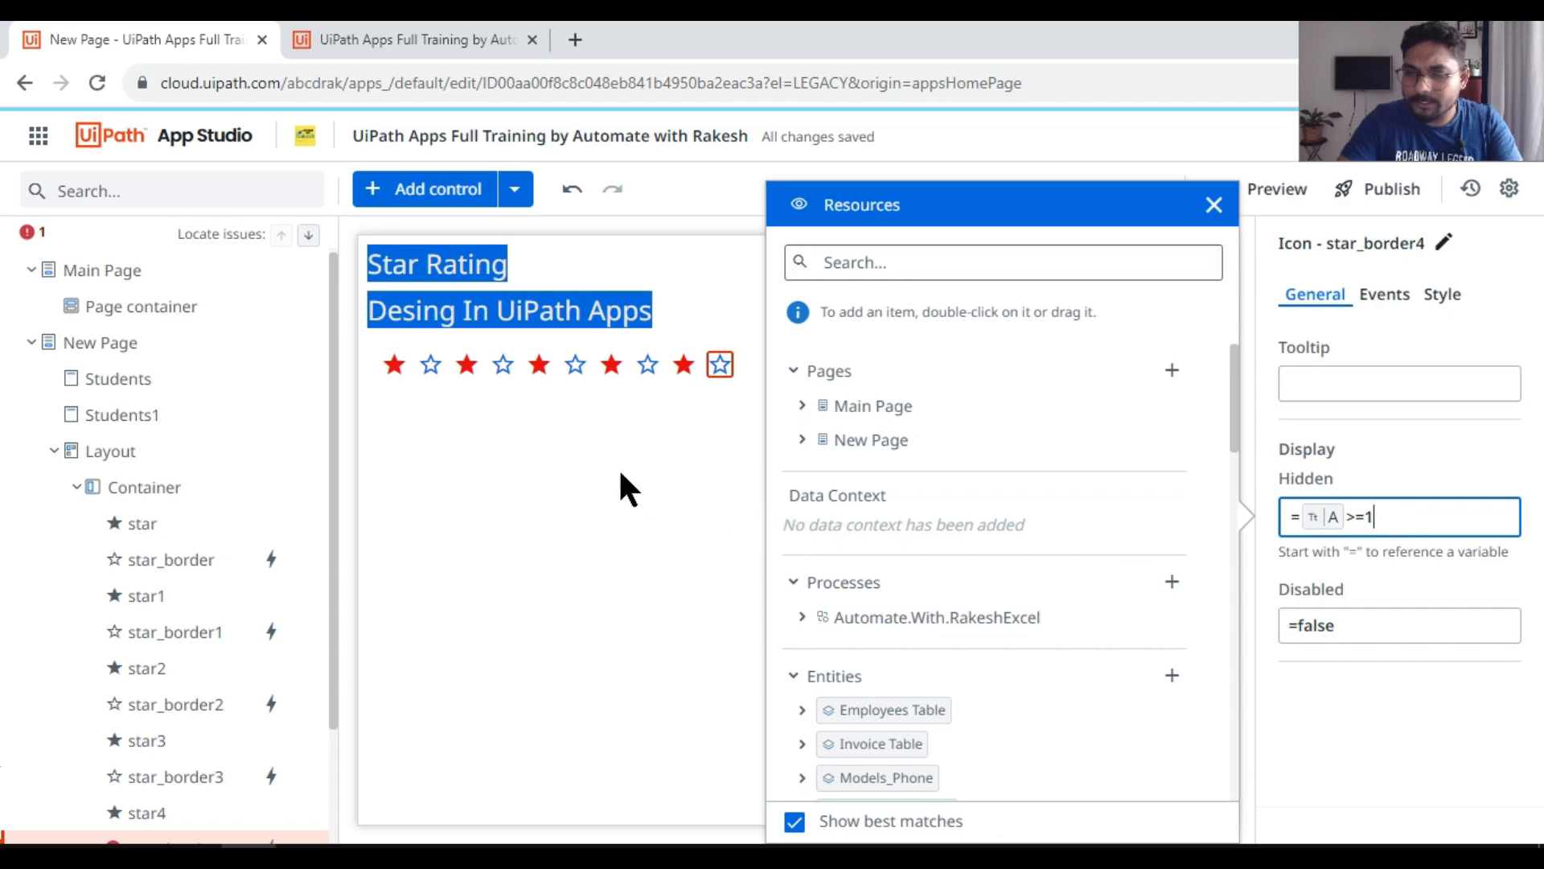
pyautogui.click(555, 442)
# Step: Check the Hidden conditions of the first two outlined stars and correct the number in the third outlined star's condition
pyautogui.click(426, 362)
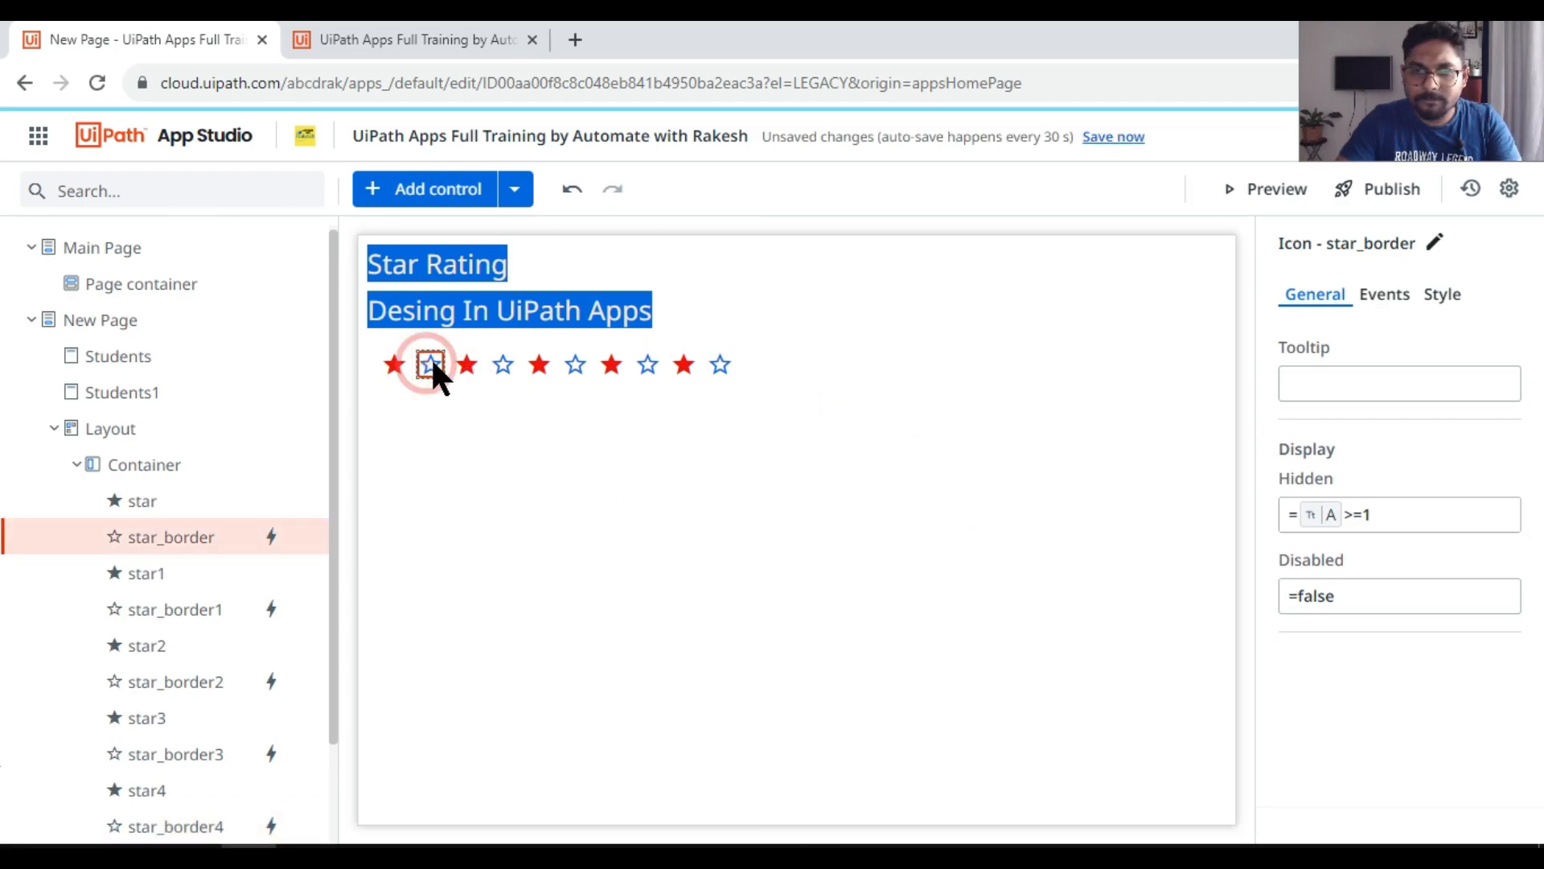
pyautogui.click(503, 365)
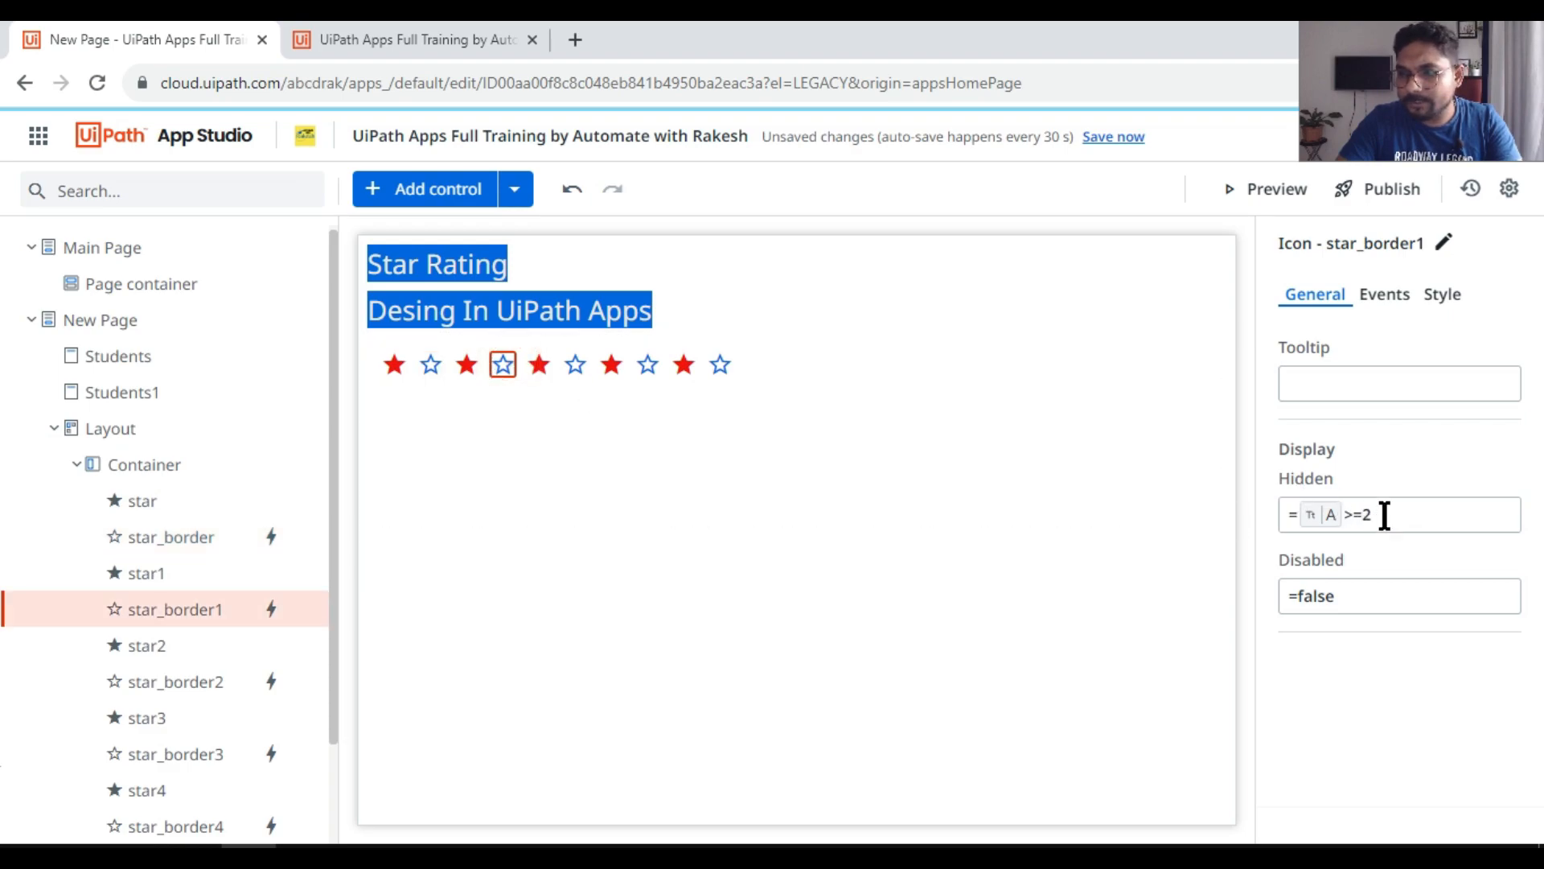
pyautogui.click(579, 370)
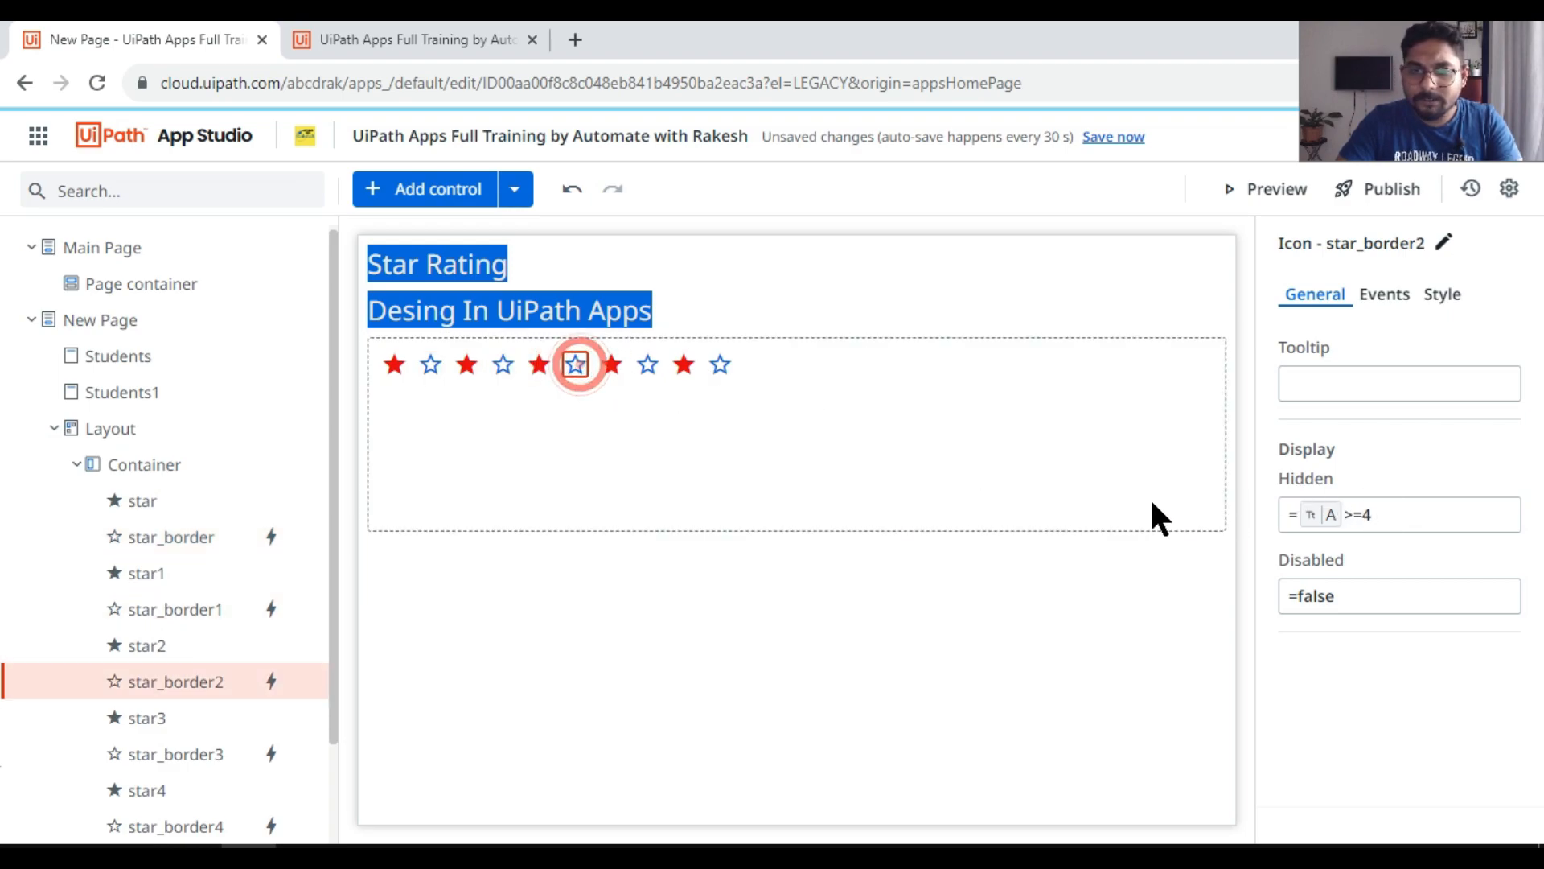
pyautogui.click(1379, 515)
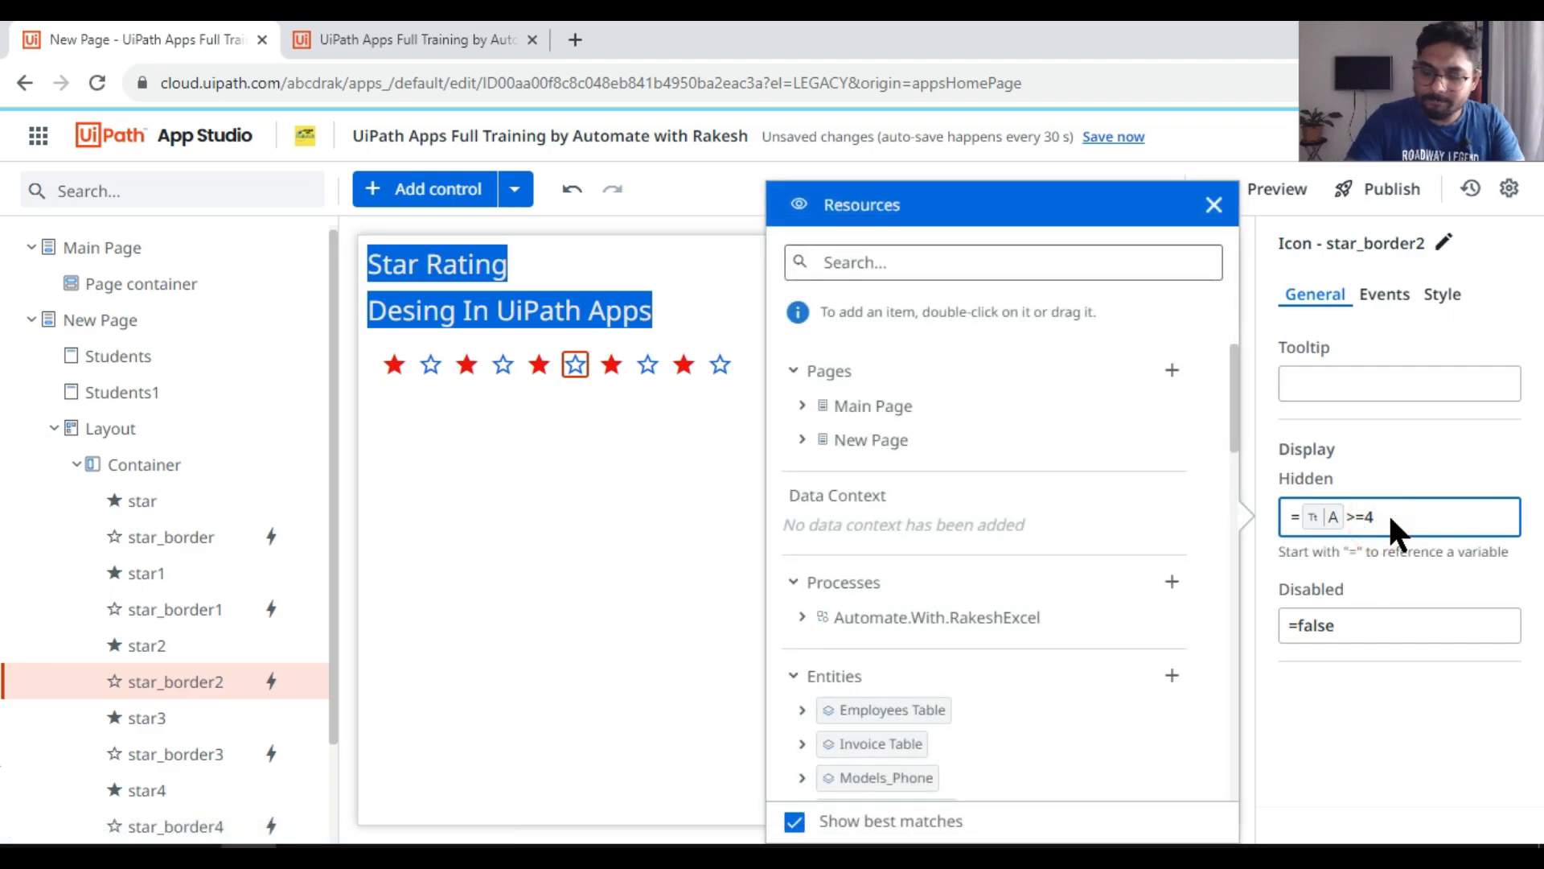
pyautogui.click(647, 367)
# Step: Set the fourth outlined star's Hidden condition to app variable A >=4
pyautogui.click(647, 367)
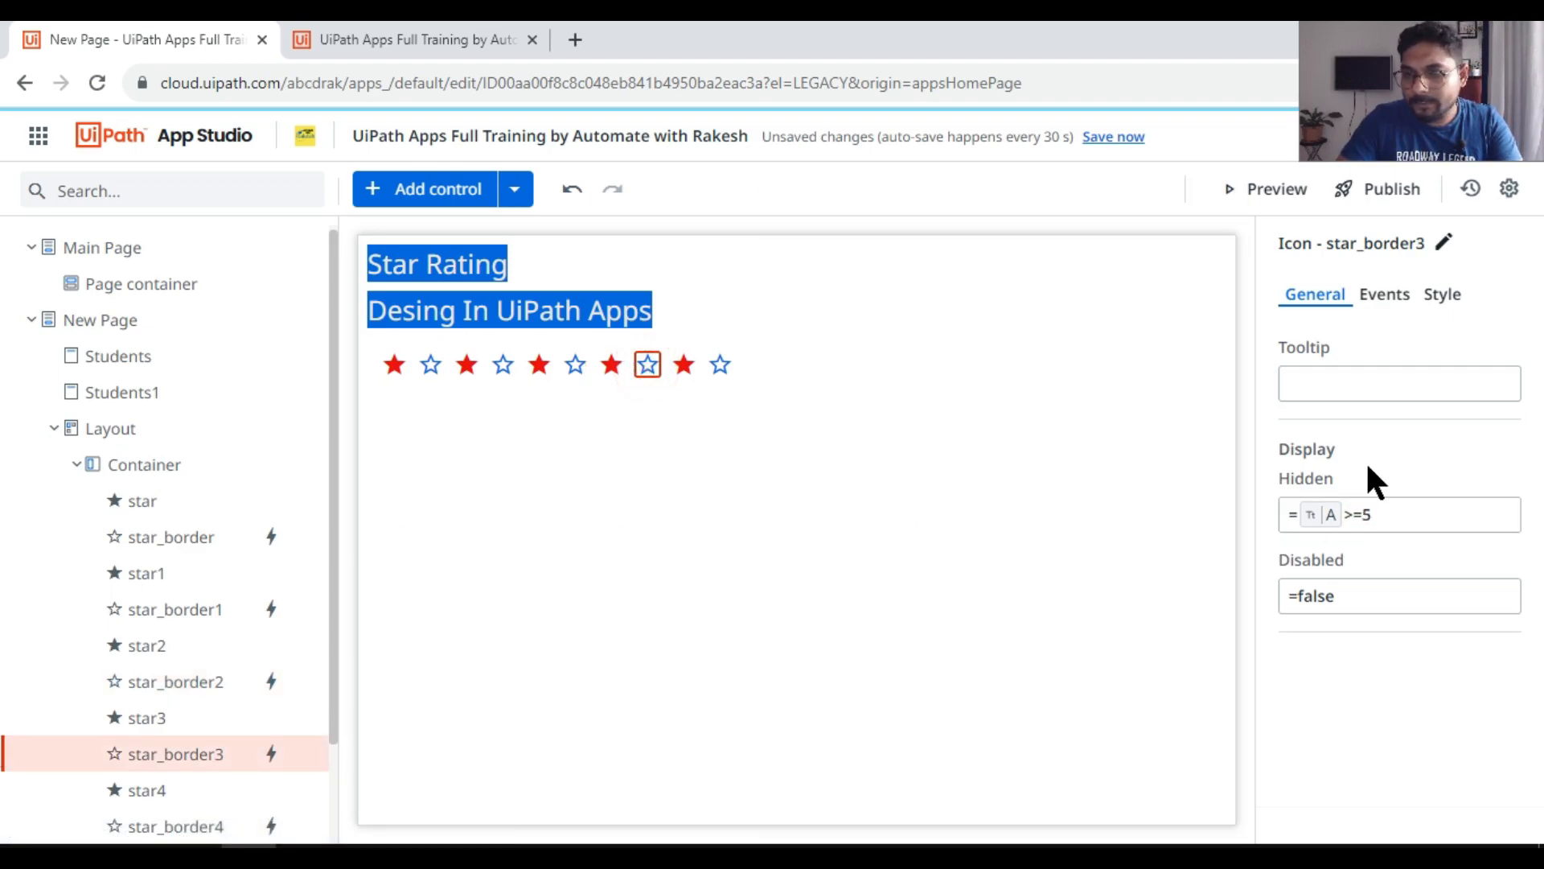
pyautogui.click(1377, 511)
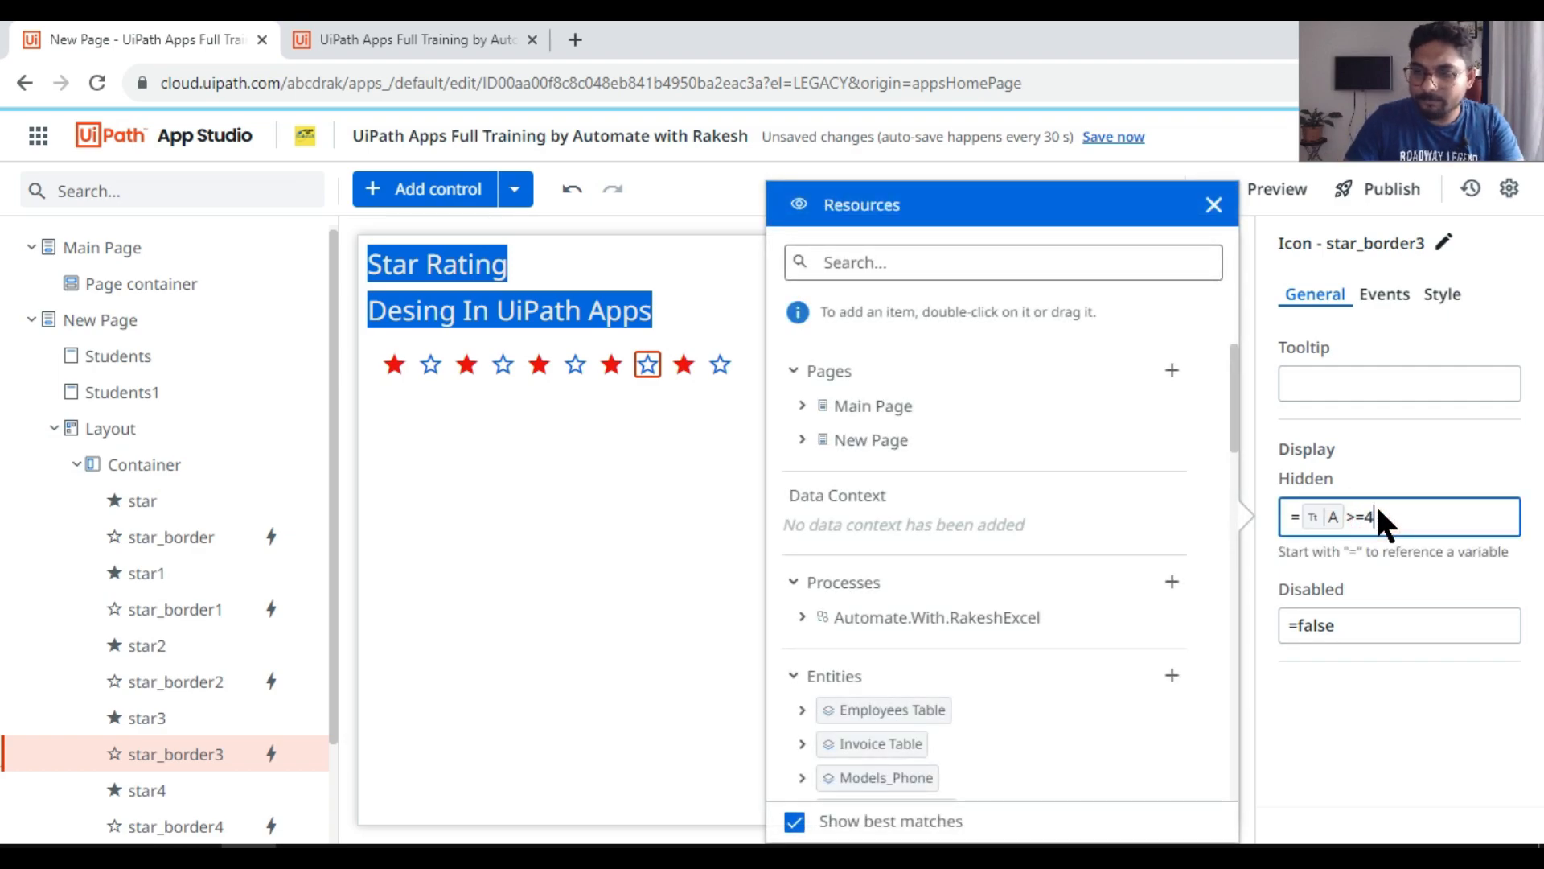
pyautogui.click(717, 364)
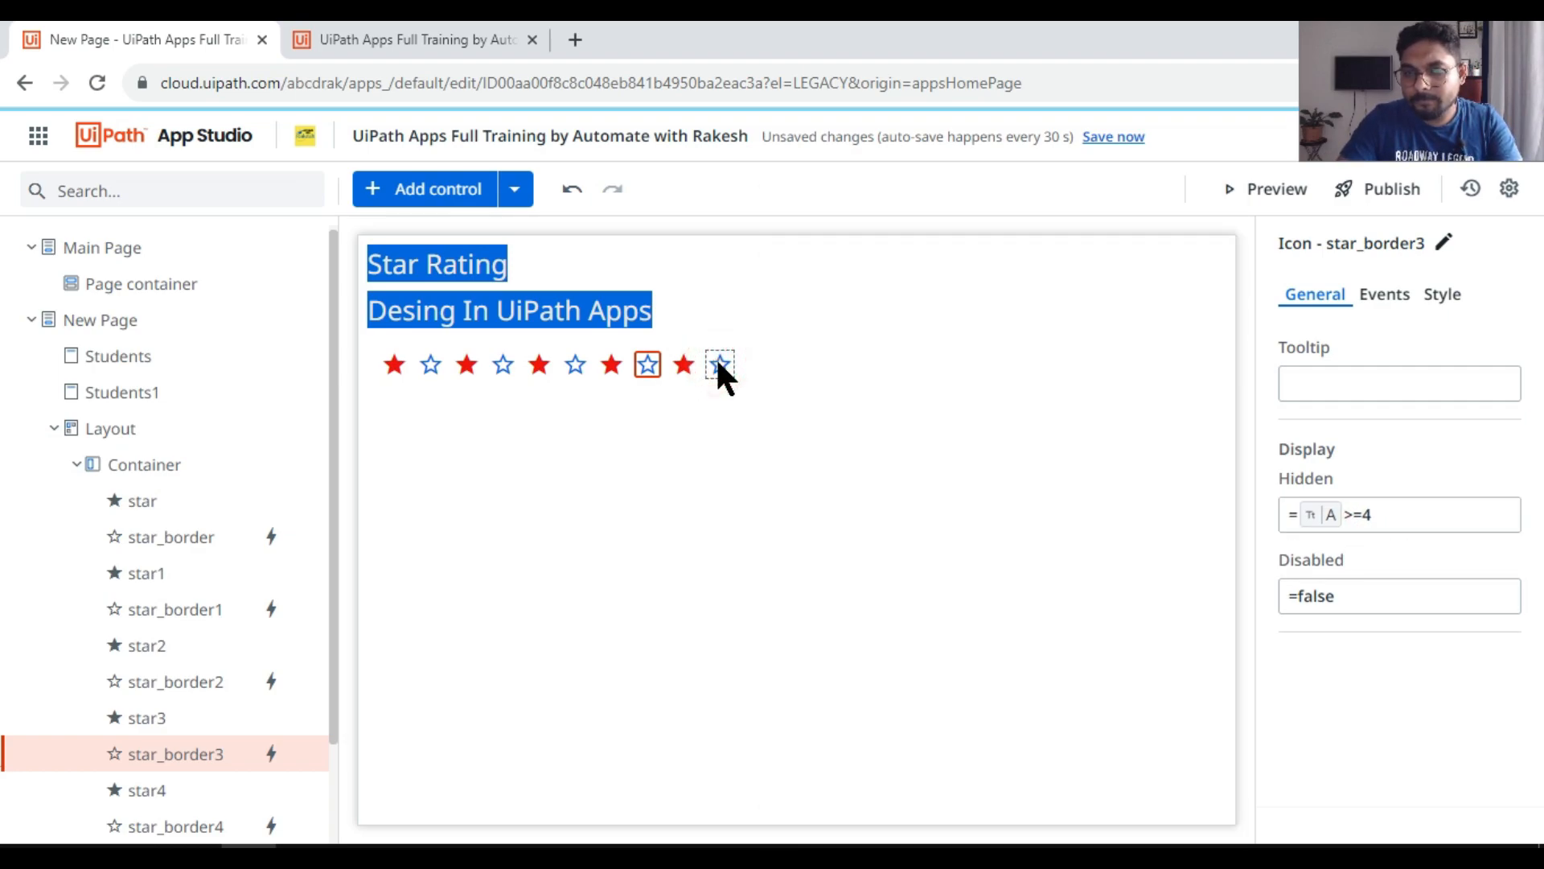
# Step: Set the fifth outlined star's Hidden condition to app variable A >=5
pyautogui.click(720, 366)
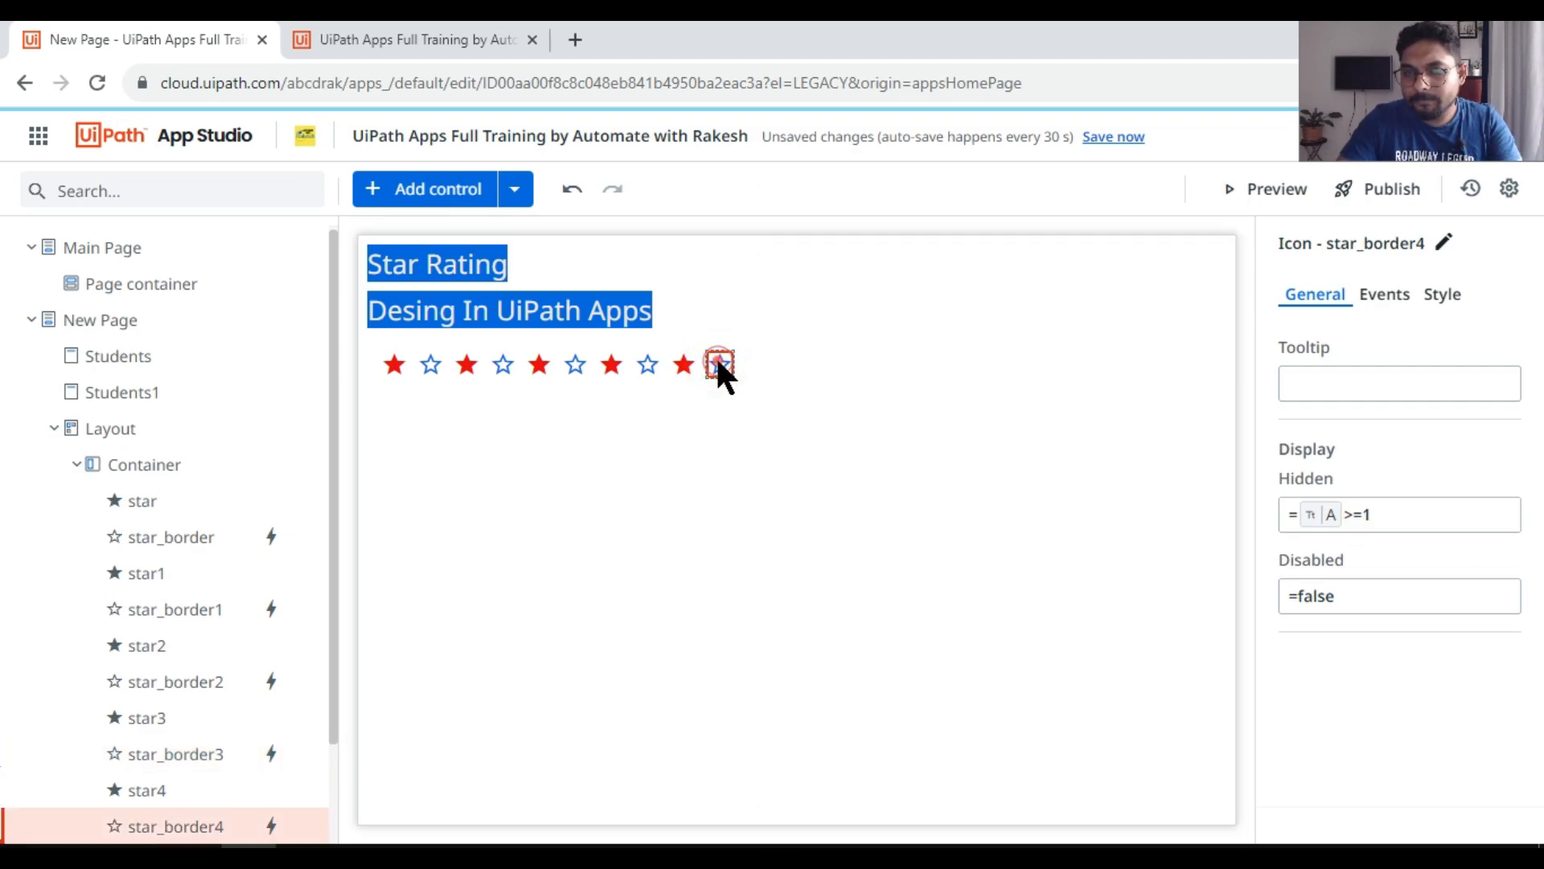
pyautogui.click(1385, 515)
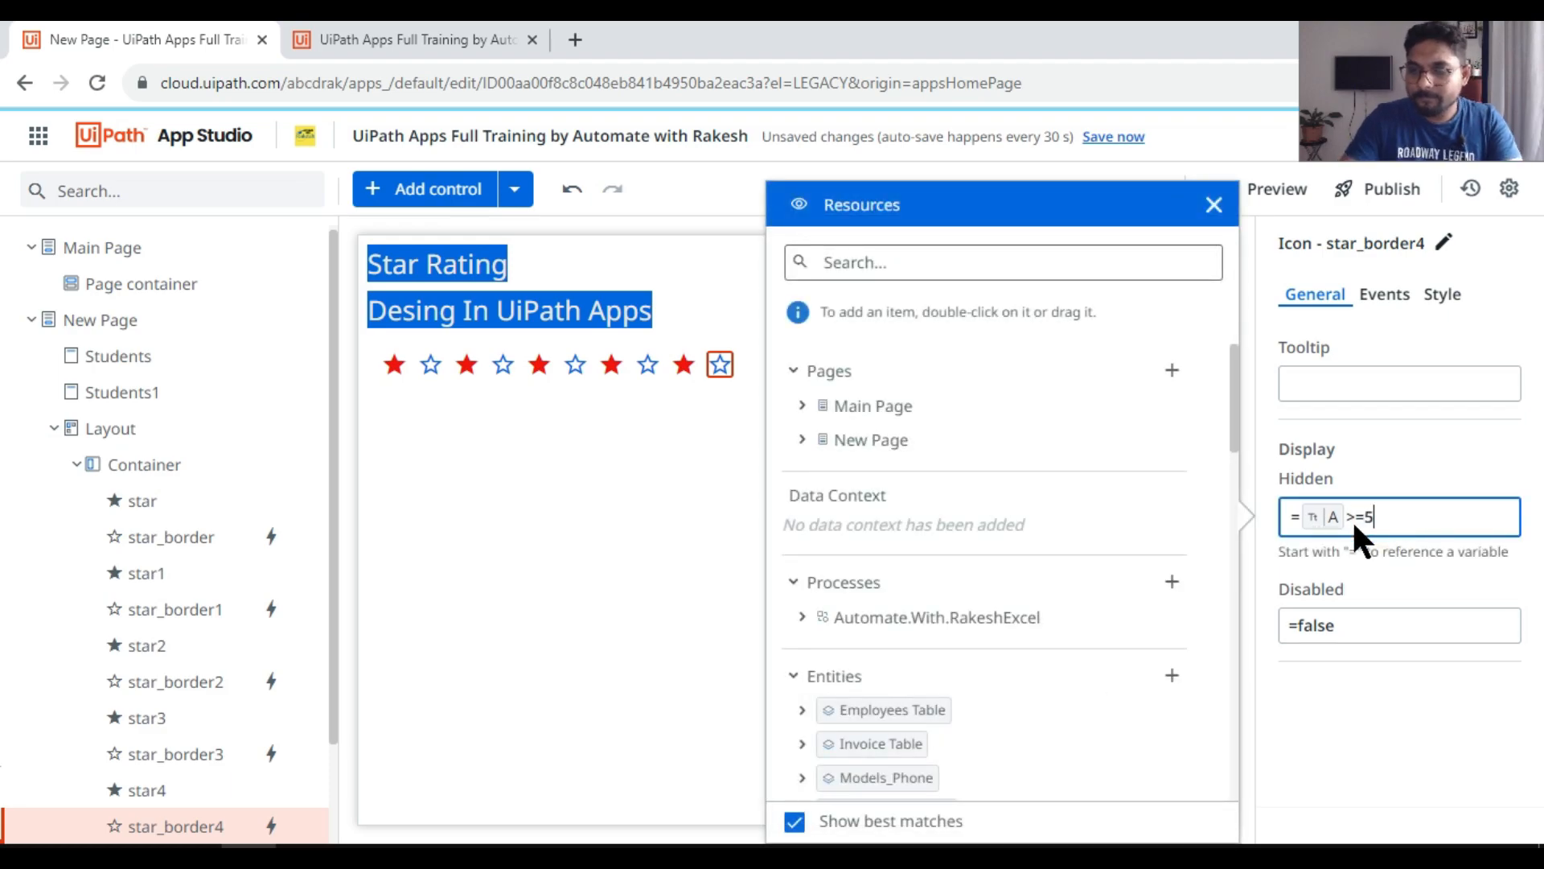
pyautogui.click(571, 477)
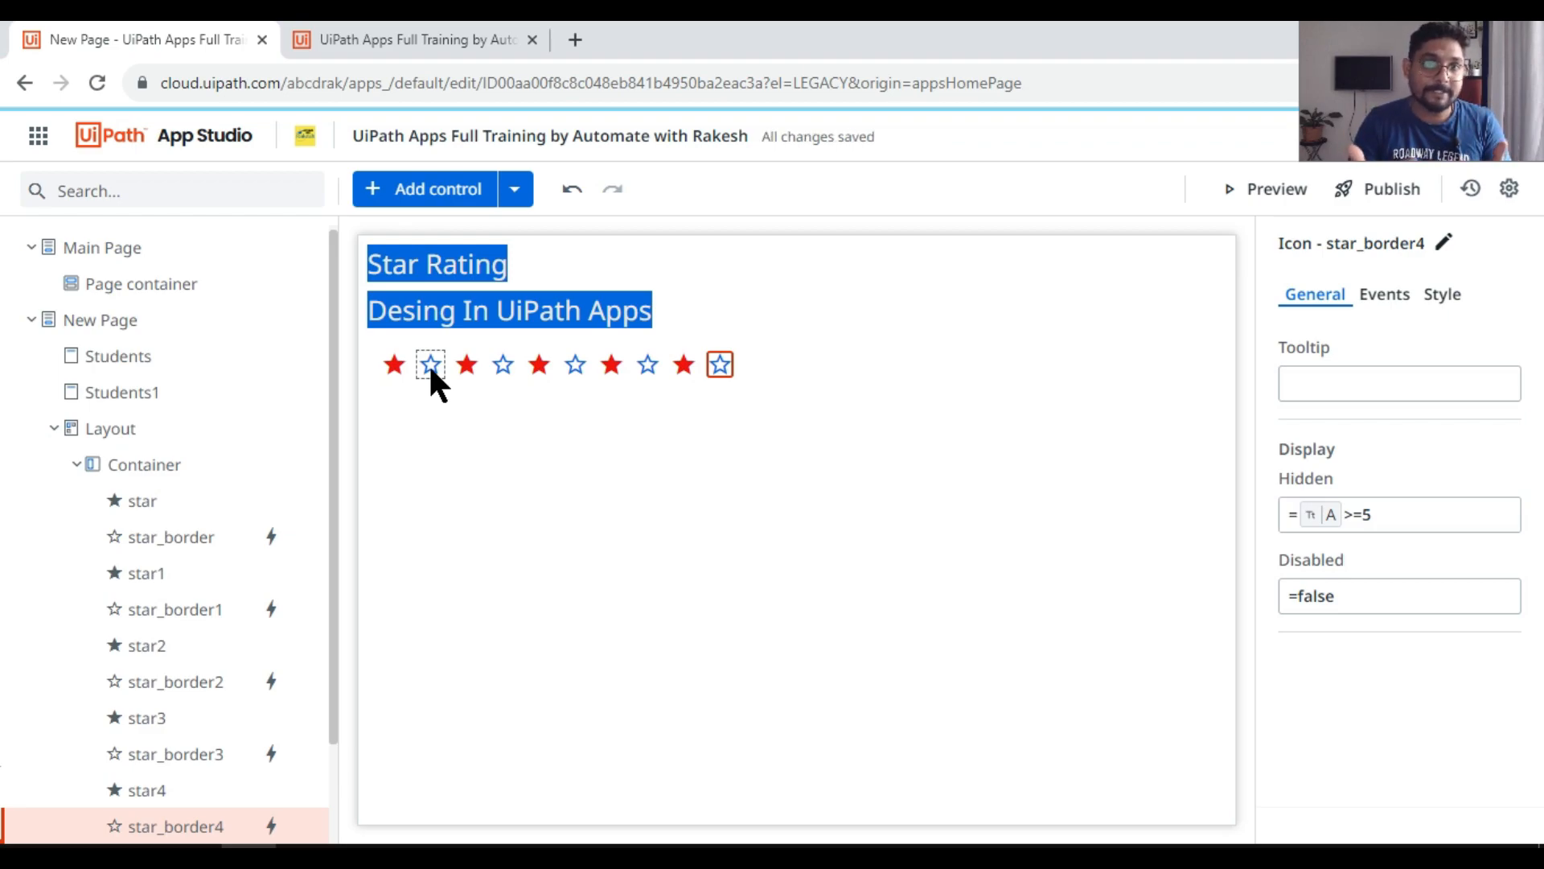
# Step: Review the Hidden conditions of the first filled star and the outlined stars, and preview the app before returning to the editor
pyautogui.click(385, 354)
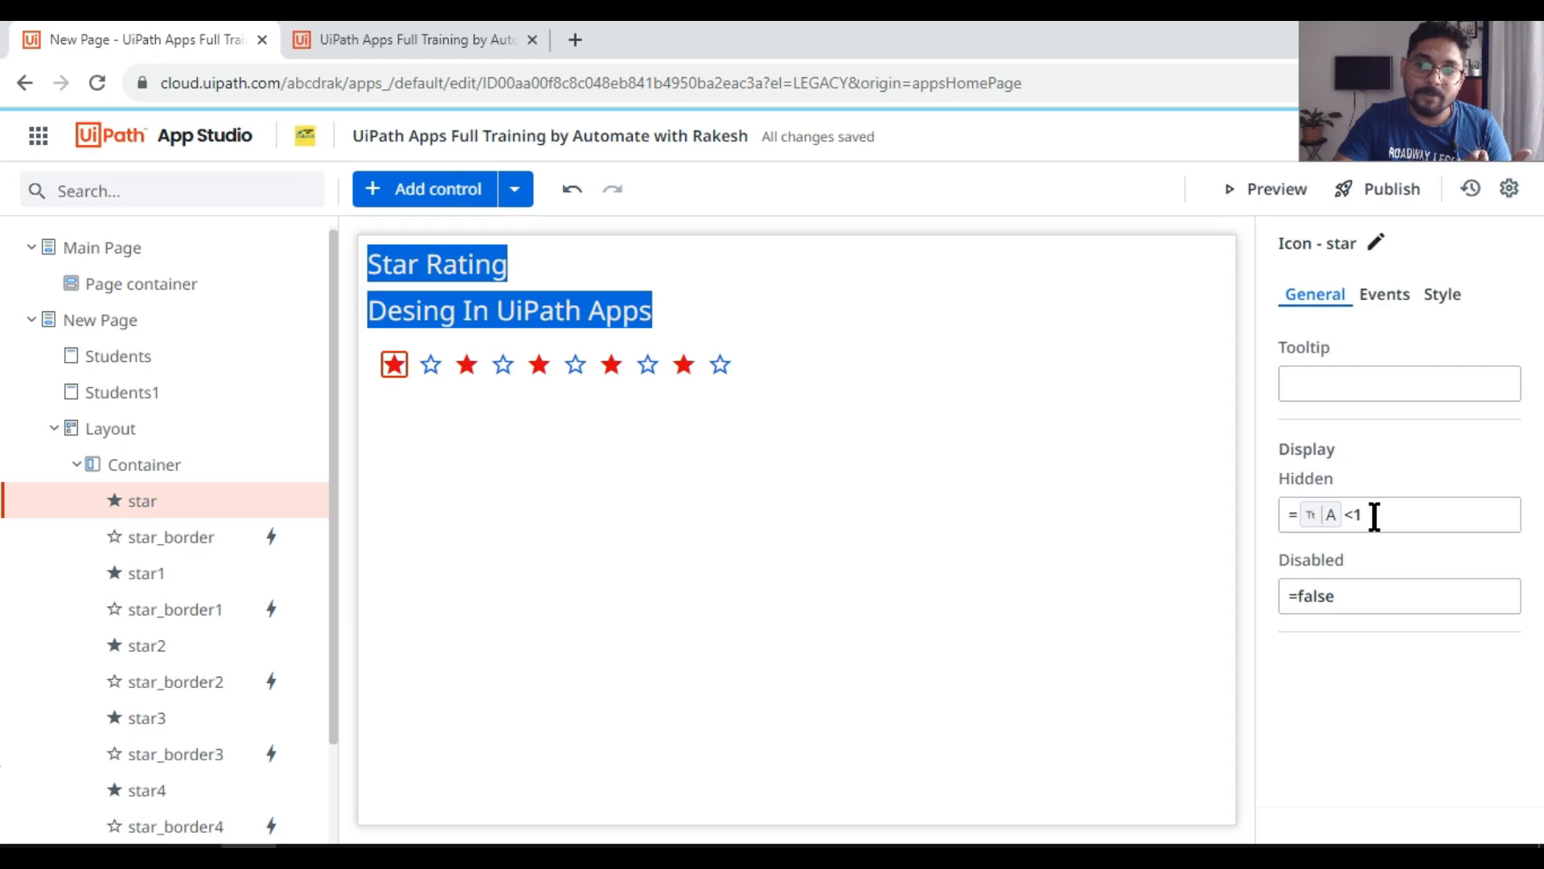
pyautogui.doubleClick(1322, 516)
pyautogui.click(462, 448)
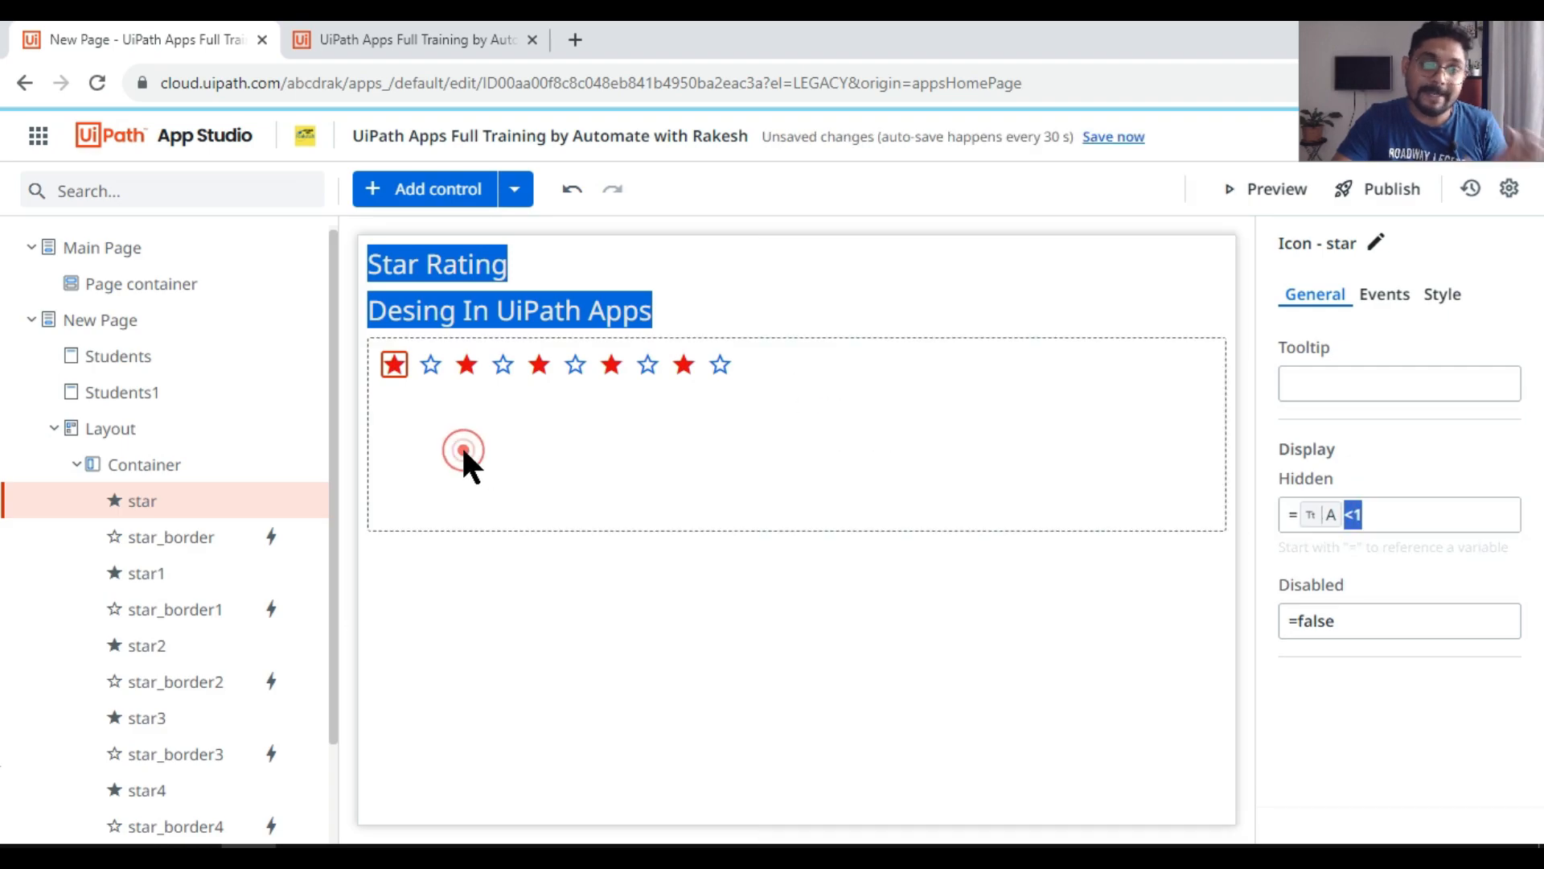
pyautogui.click(428, 369)
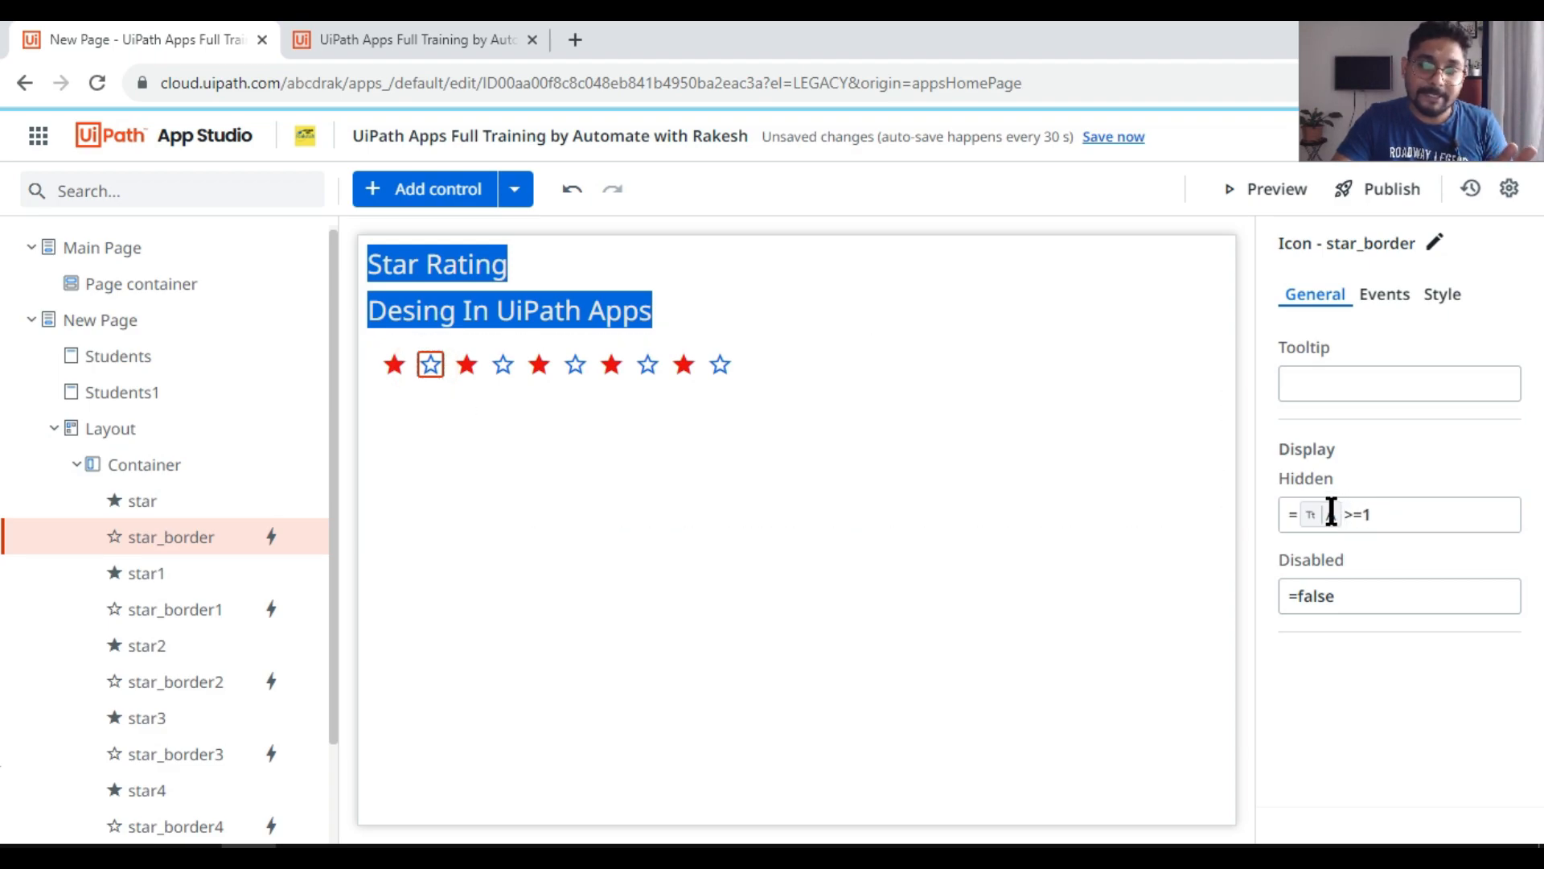
pyautogui.click(504, 366)
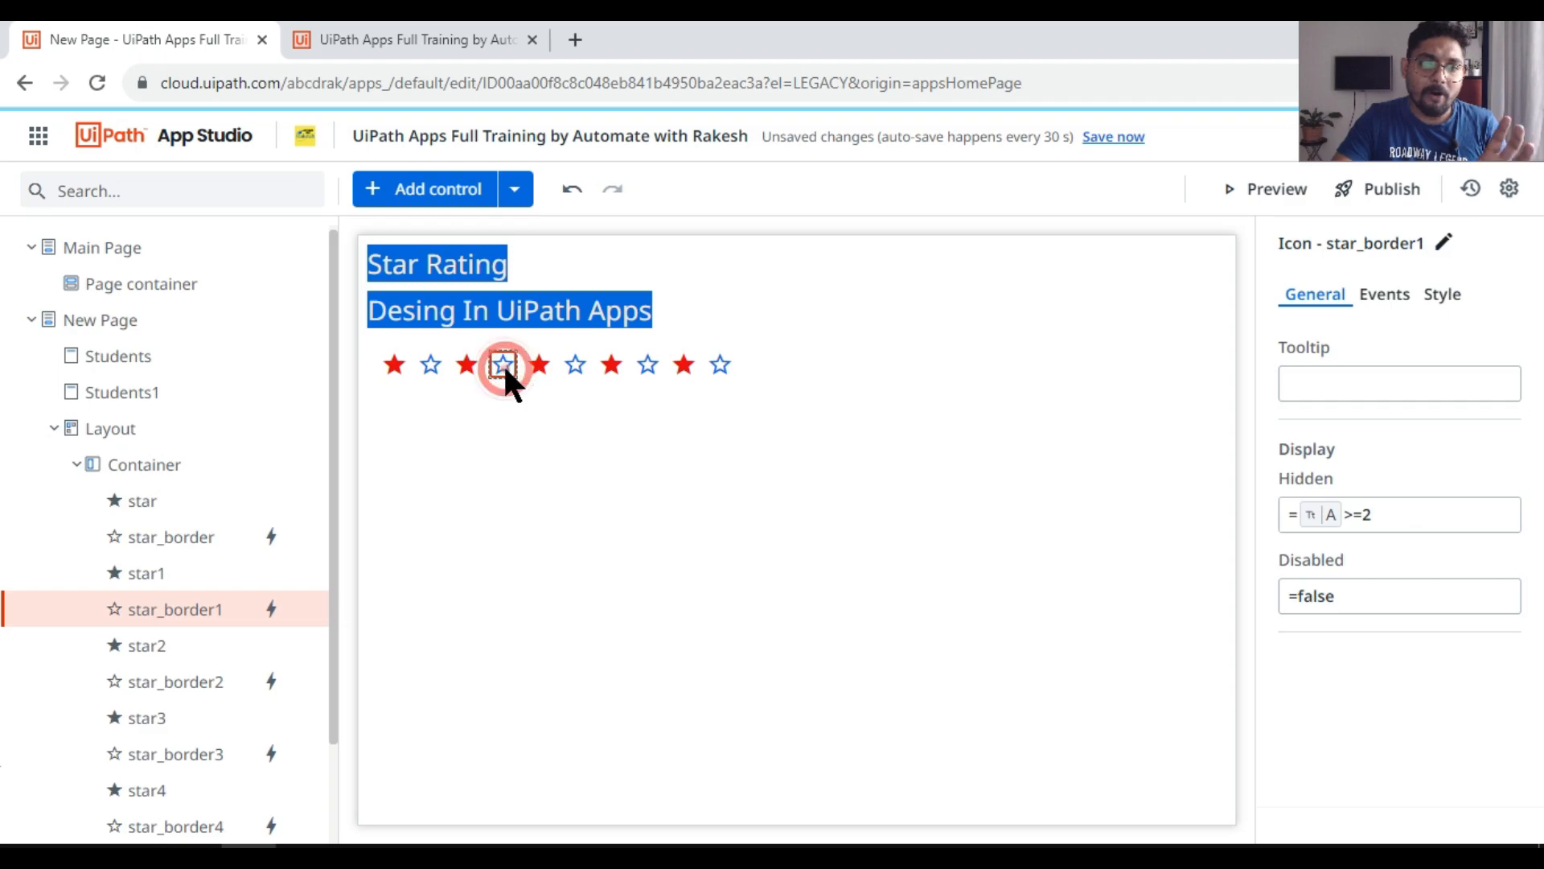
pyautogui.click(587, 364)
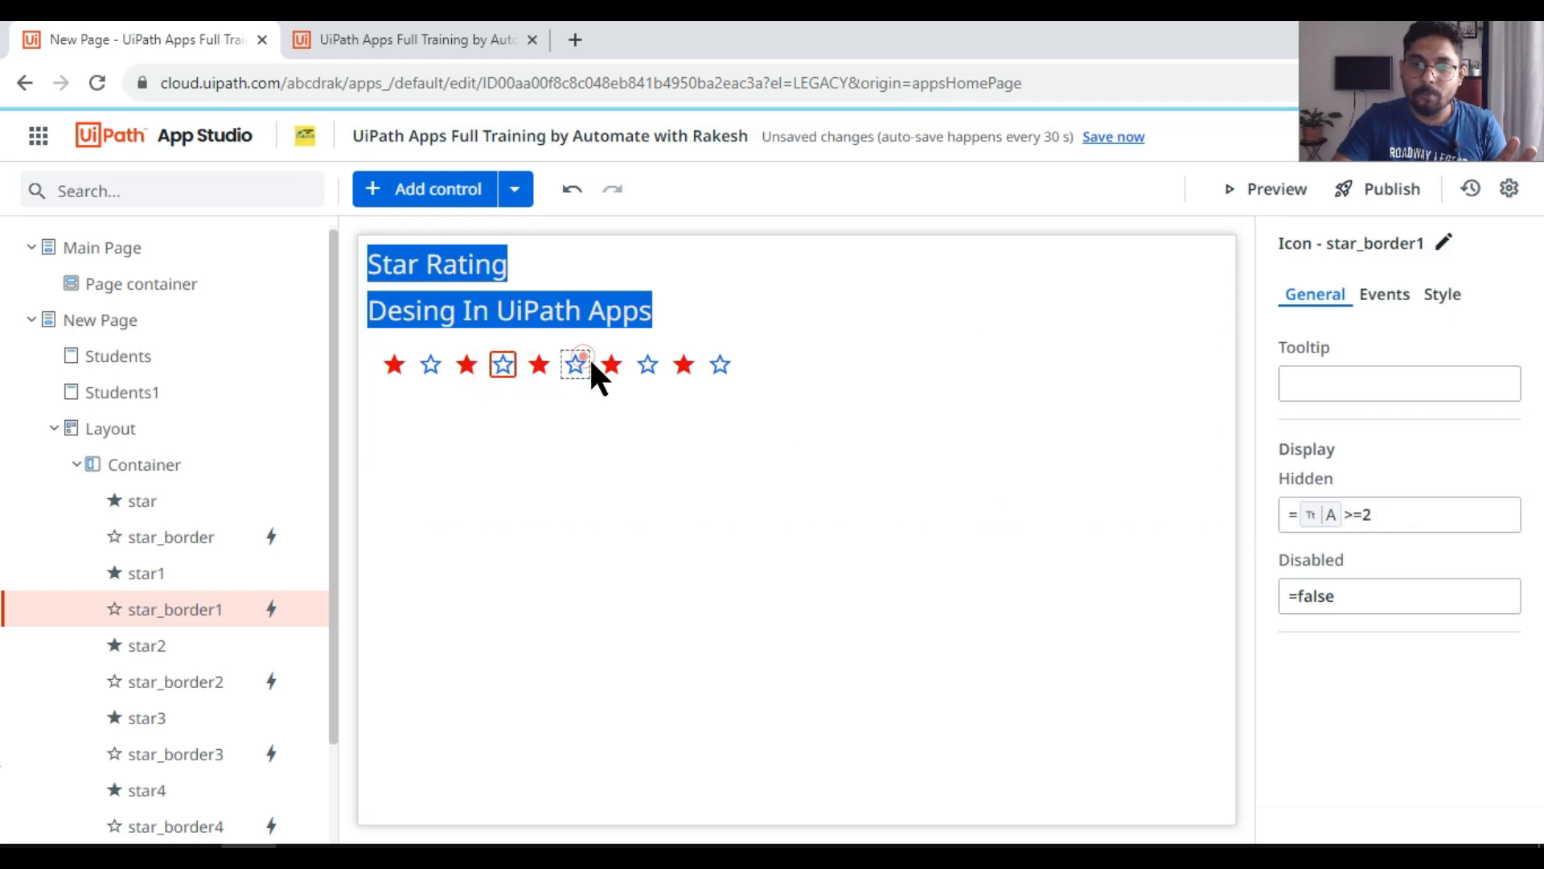
pyautogui.click(652, 369)
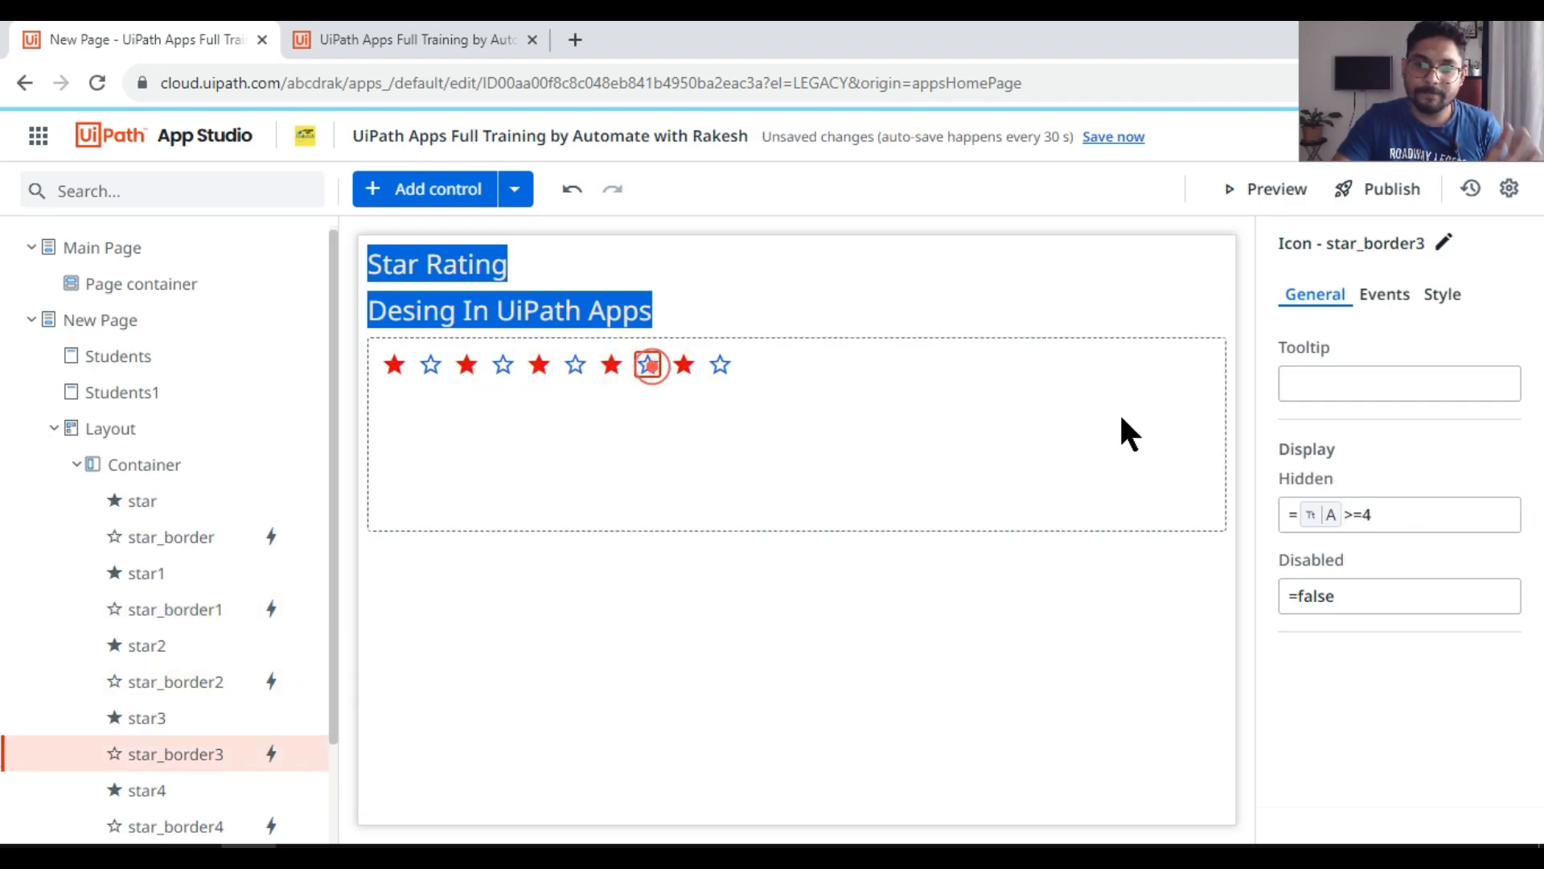
pyautogui.click(718, 366)
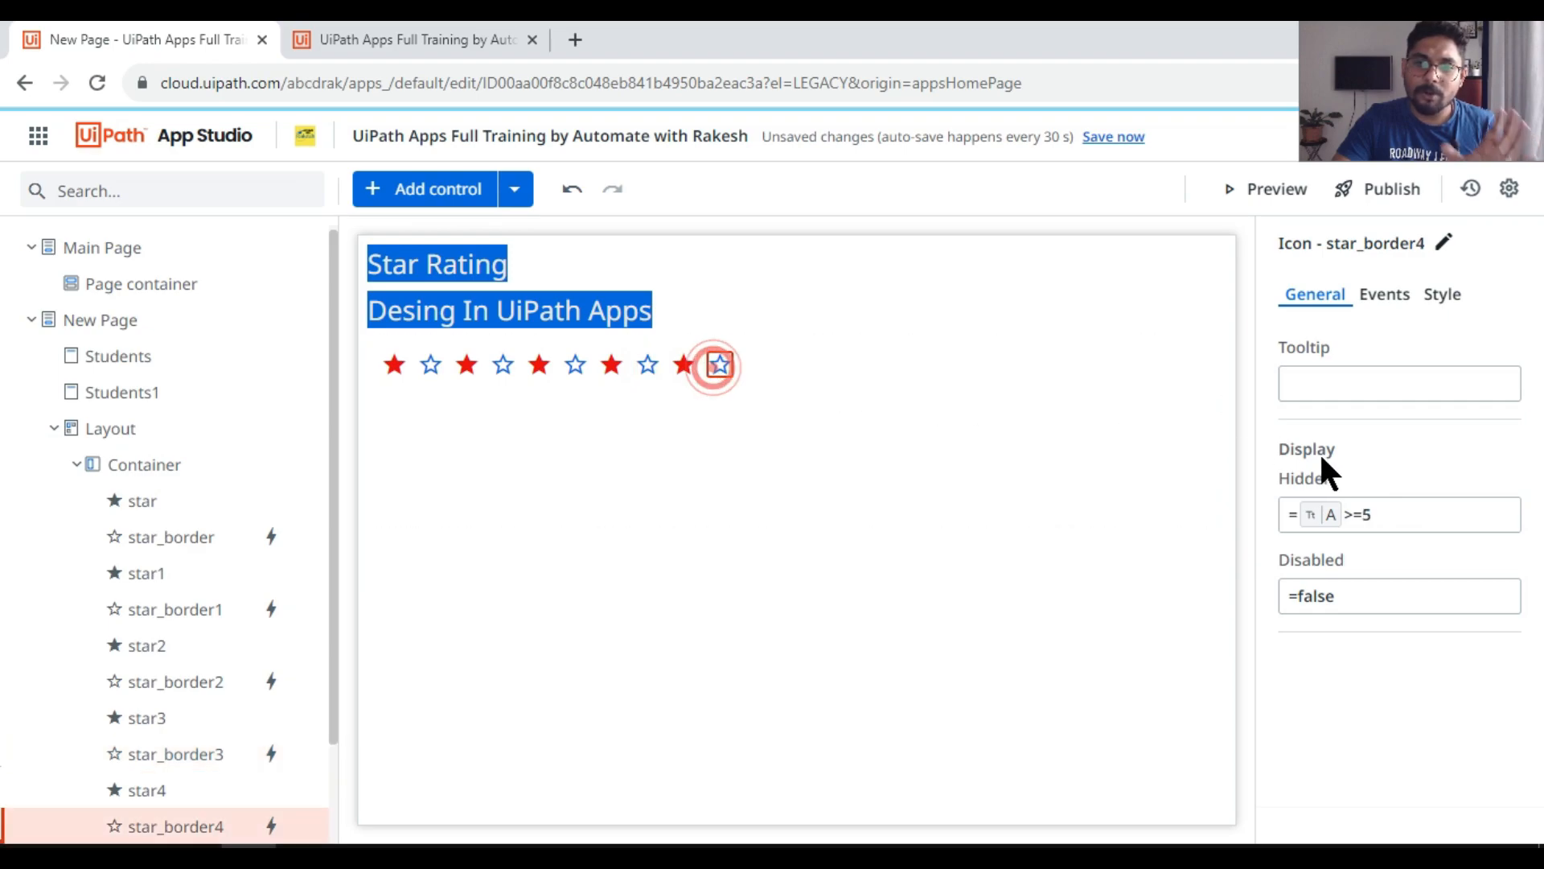
pyautogui.click(1268, 189)
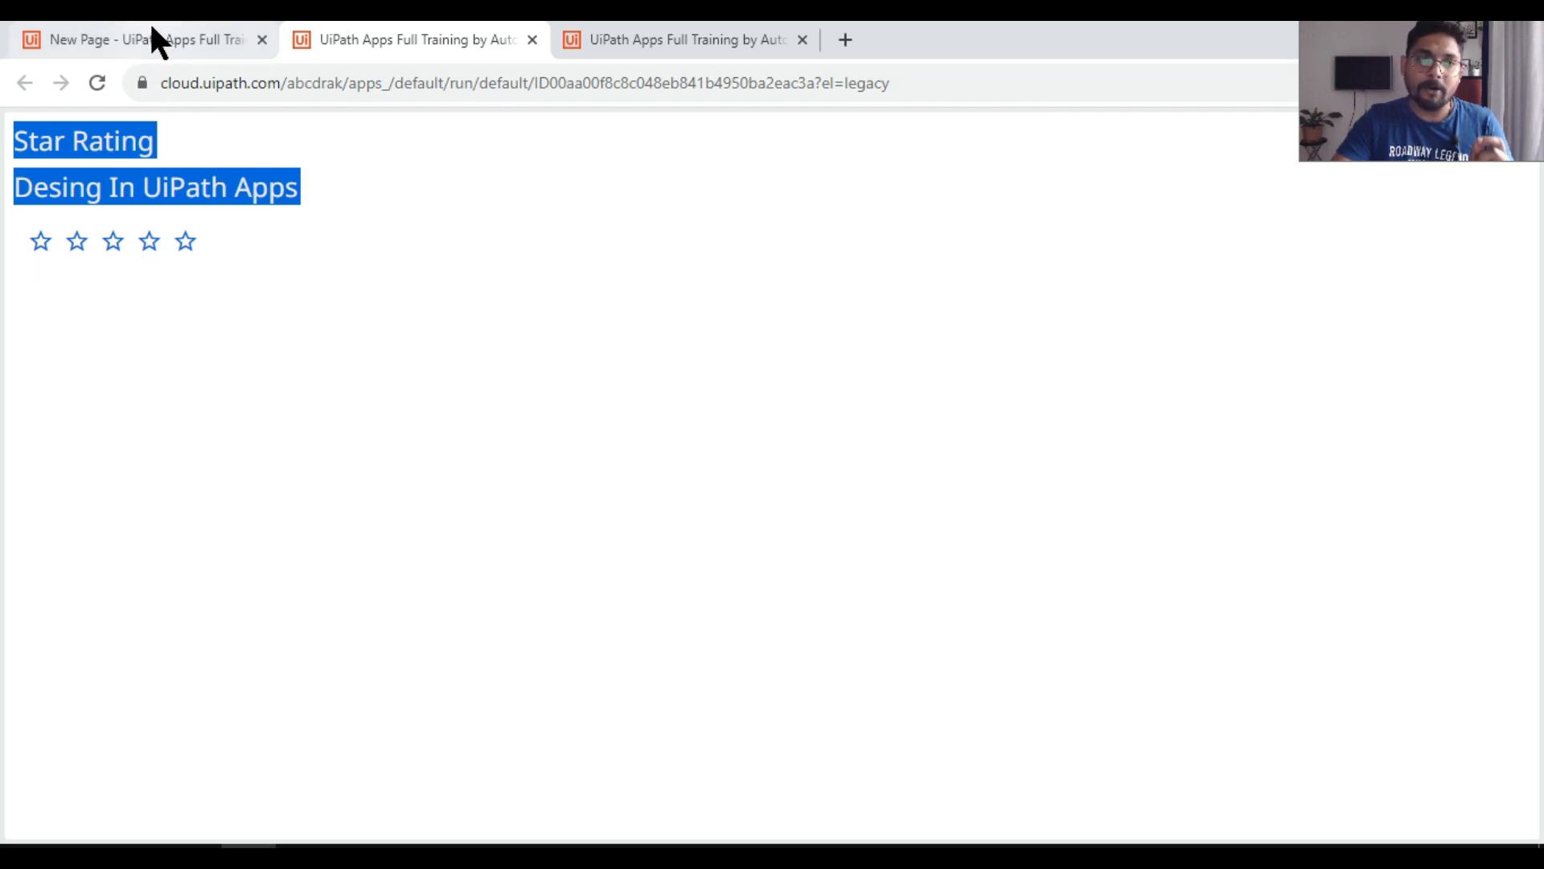
pyautogui.click(193, 40)
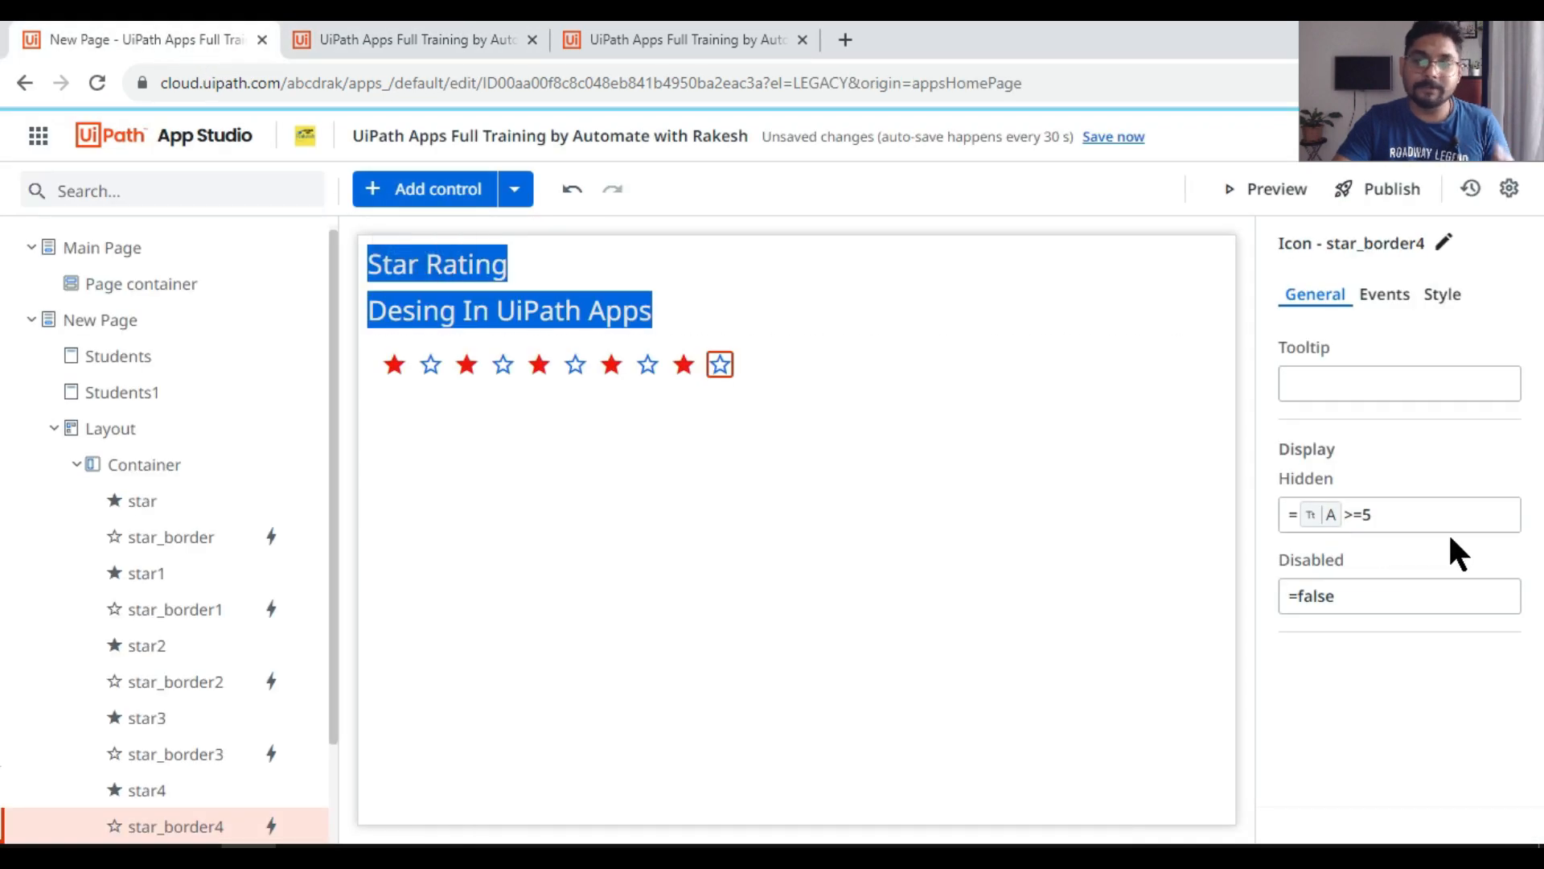
# Step: Compare the first two outlined stars' Hidden conditions and inspect the first outlined star's click rule
pyautogui.click(500, 365)
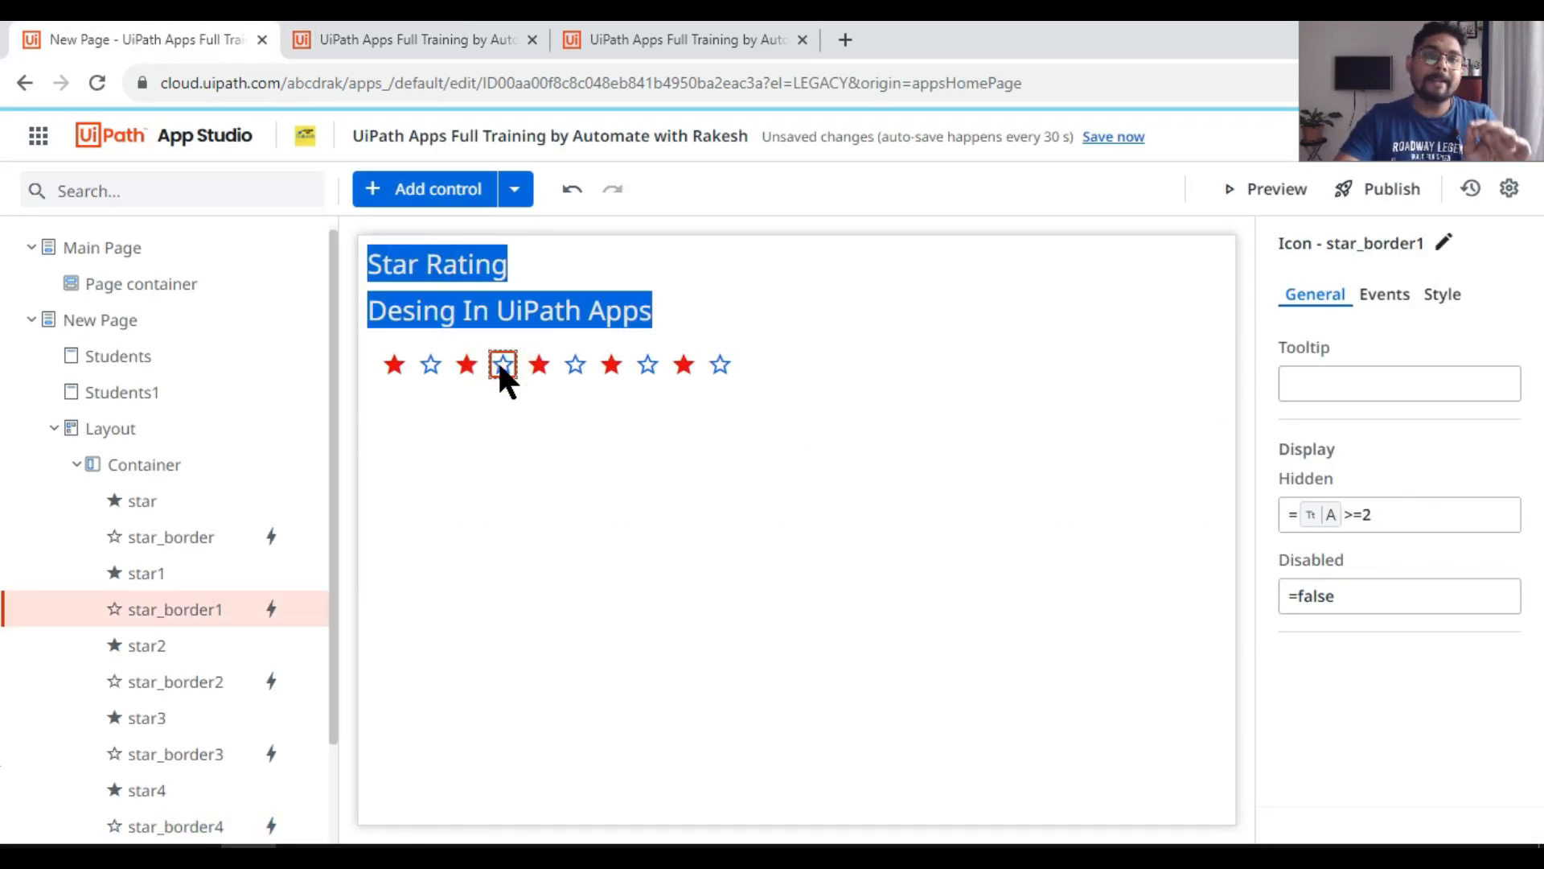
pyautogui.click(432, 365)
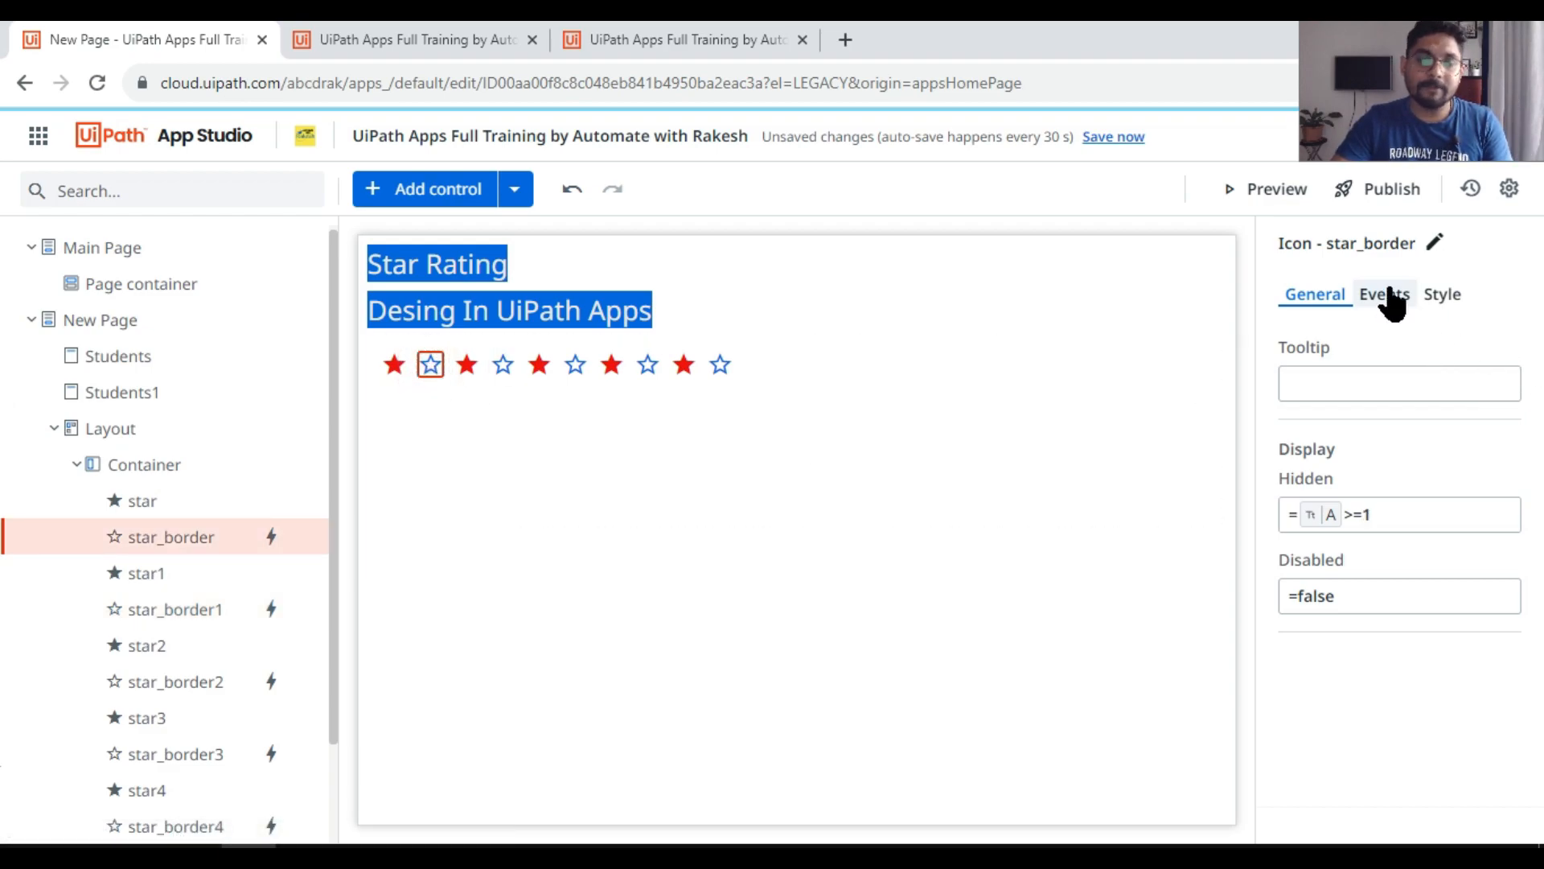
pyautogui.click(503, 364)
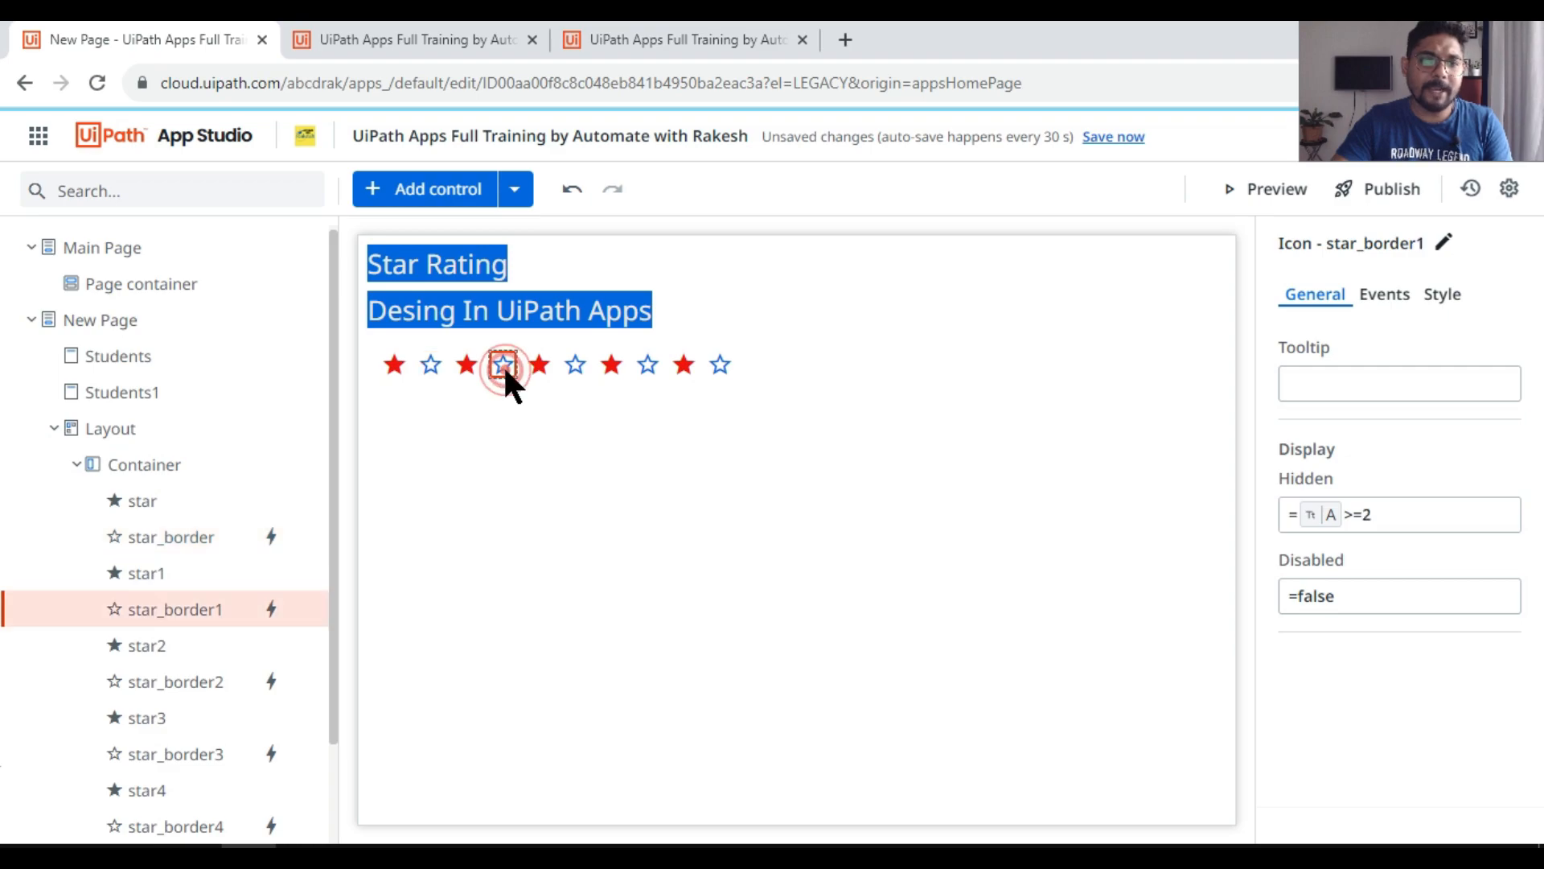
pyautogui.click(431, 366)
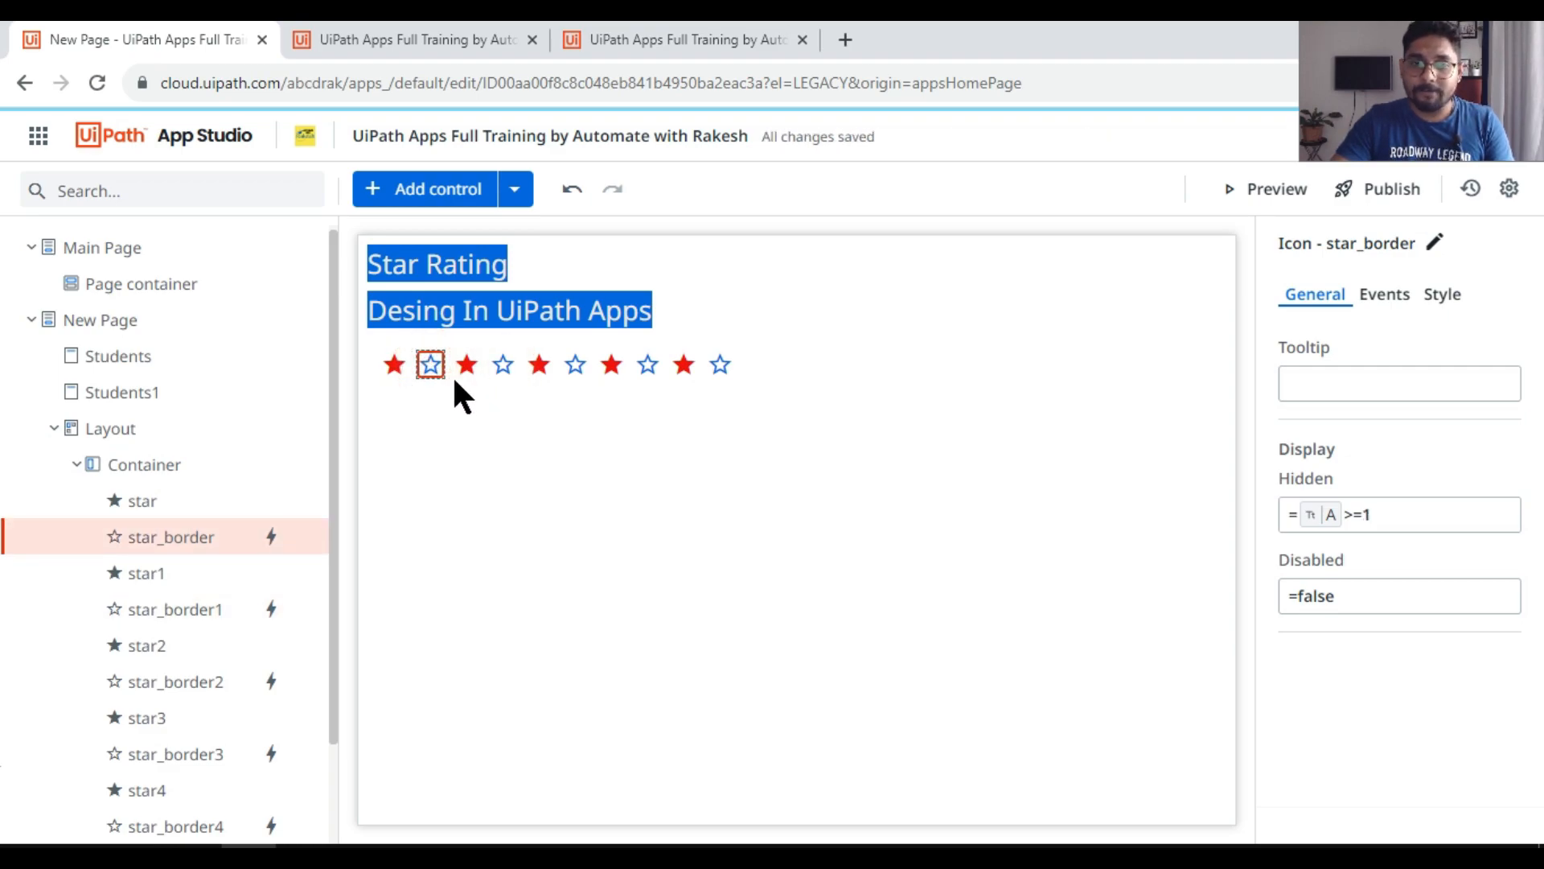
pyautogui.click(1381, 294)
pyautogui.click(1416, 402)
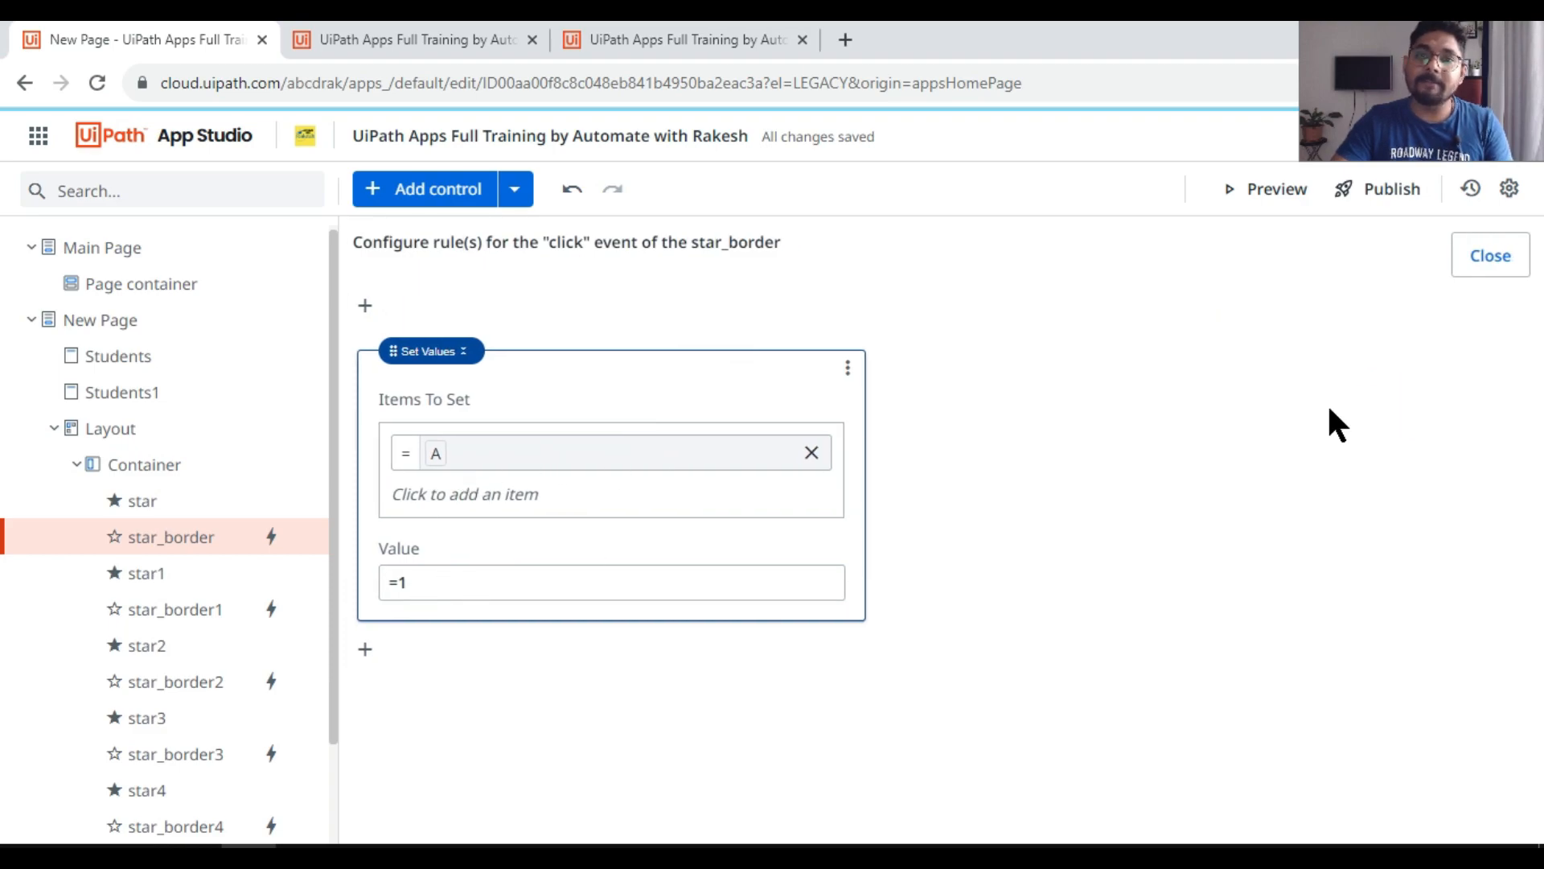
pyautogui.click(1499, 263)
# Step: Change the second outlined star's click rule to set variable A to 2
pyautogui.click(504, 366)
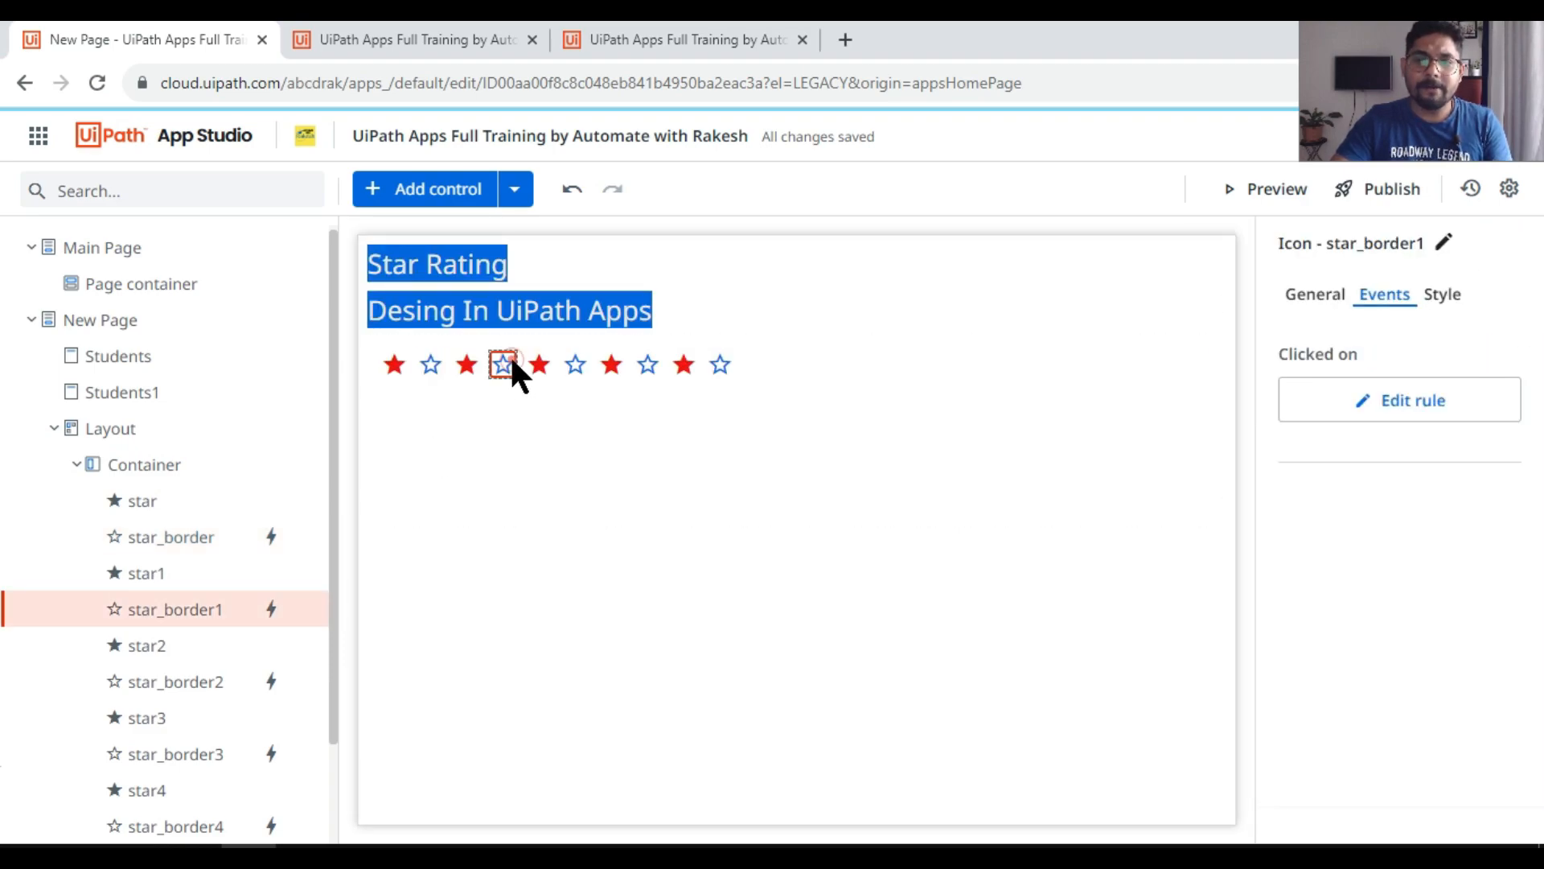
pyautogui.click(1434, 404)
pyautogui.click(438, 583)
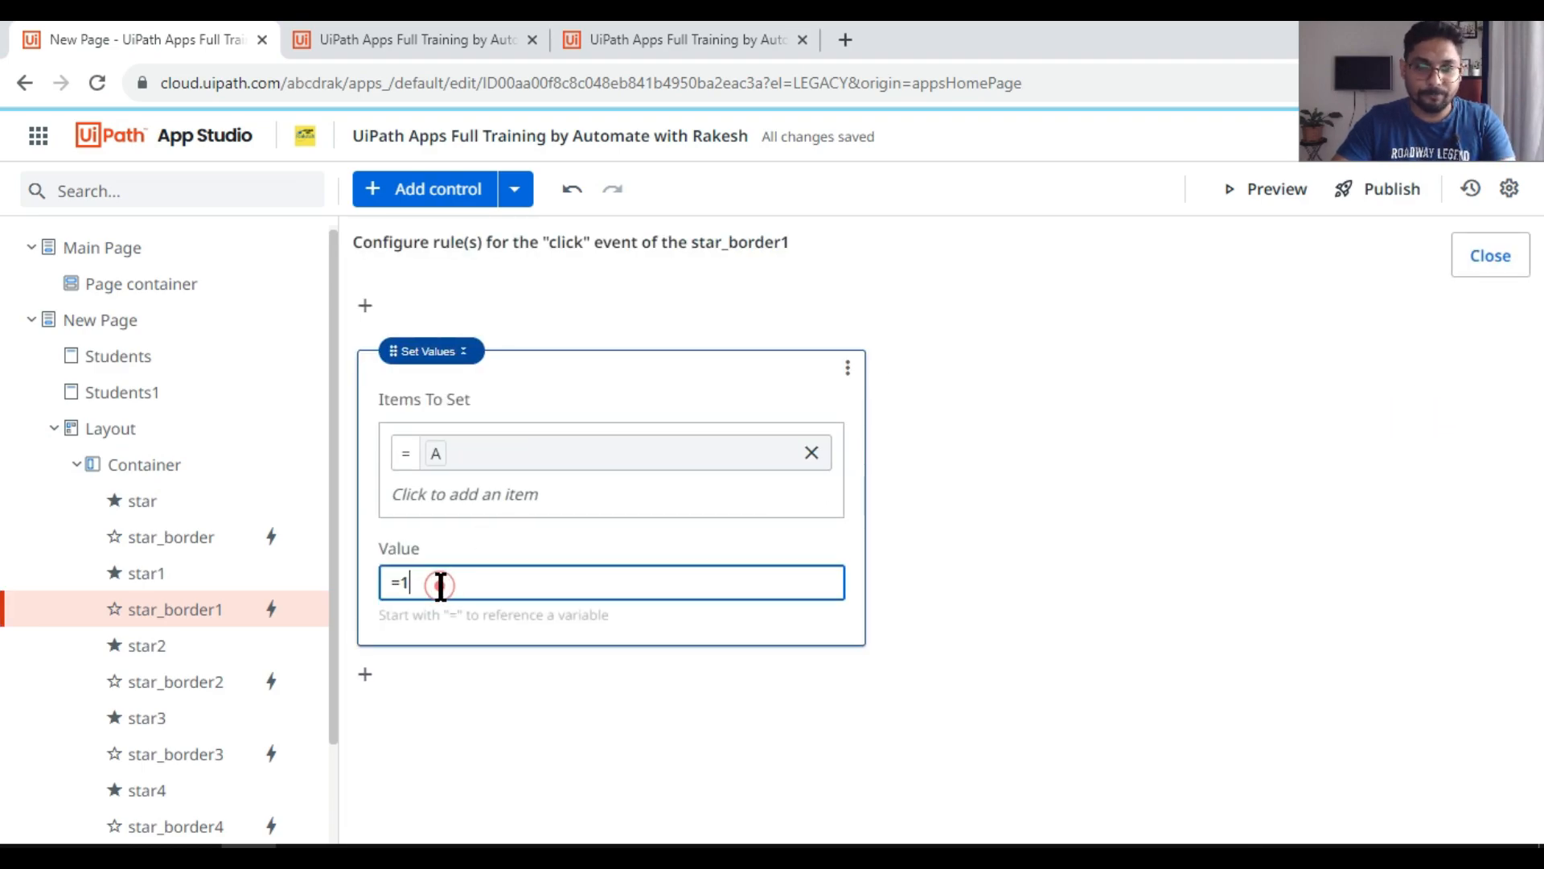
pyautogui.press('BackSpace')
pyautogui.write('2')
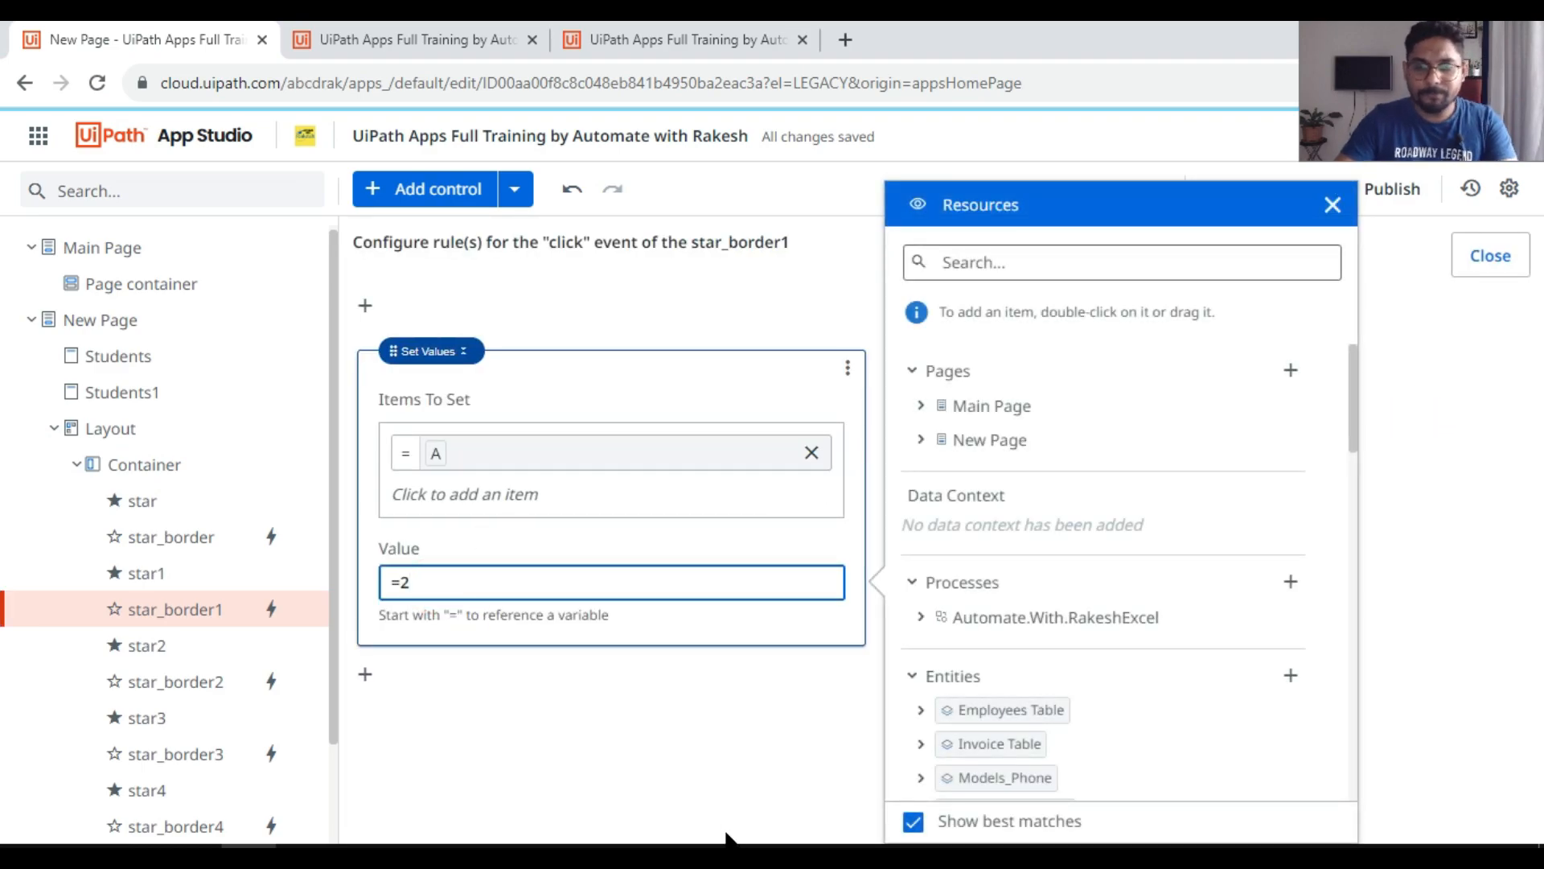
pyautogui.click(789, 740)
pyautogui.click(1490, 257)
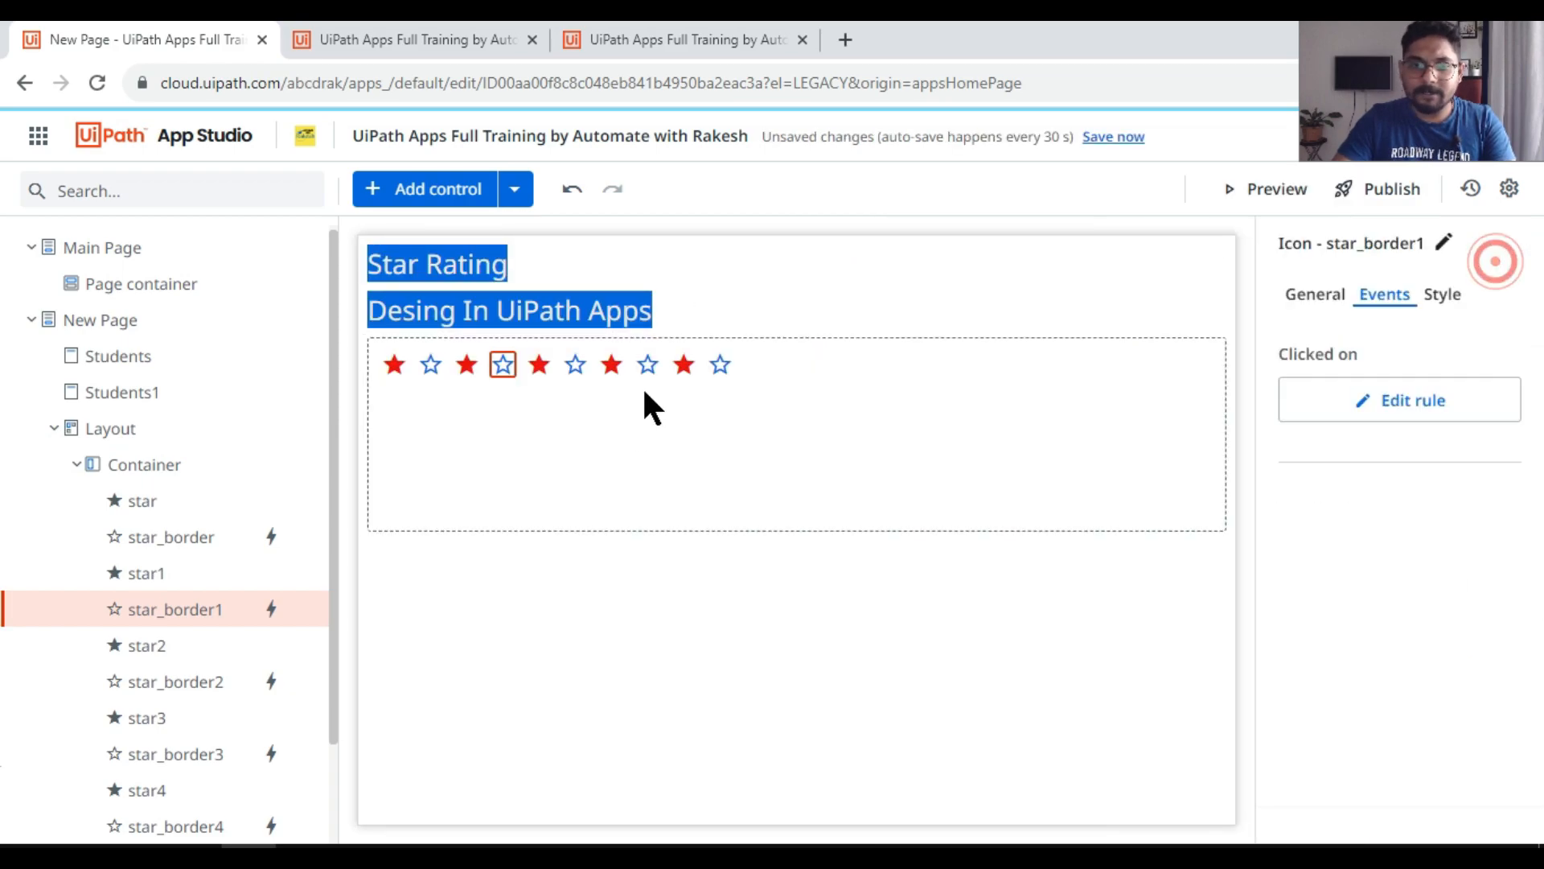
# Step: Change the third outlined star's click rule to set variable A to 3
pyautogui.click(577, 363)
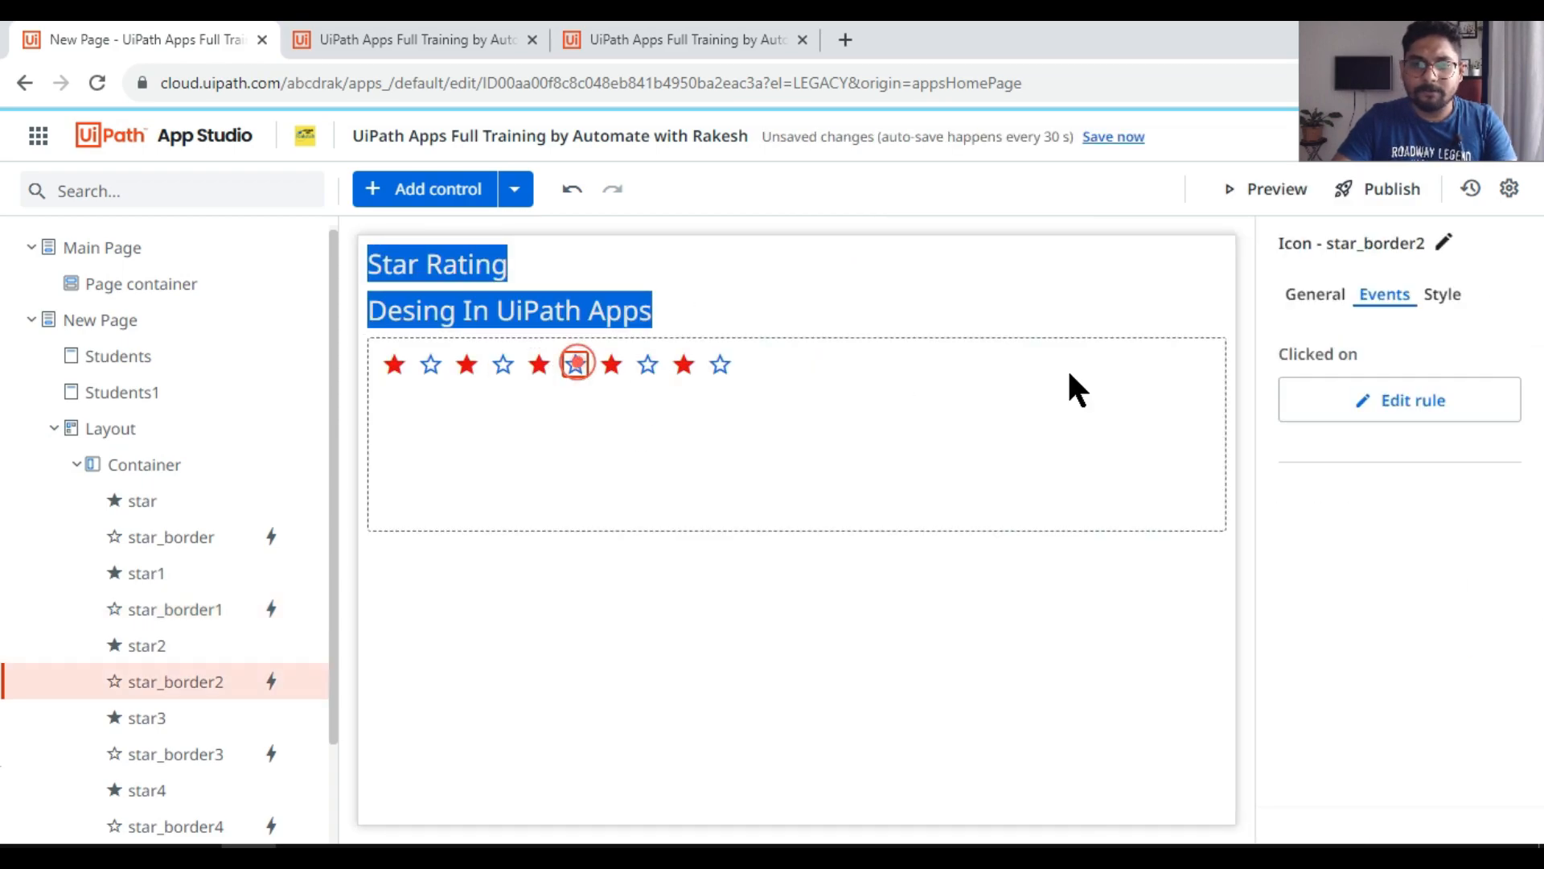
pyautogui.click(1448, 410)
pyautogui.click(426, 583)
pyautogui.press('BackSpace')
pyautogui.write('3')
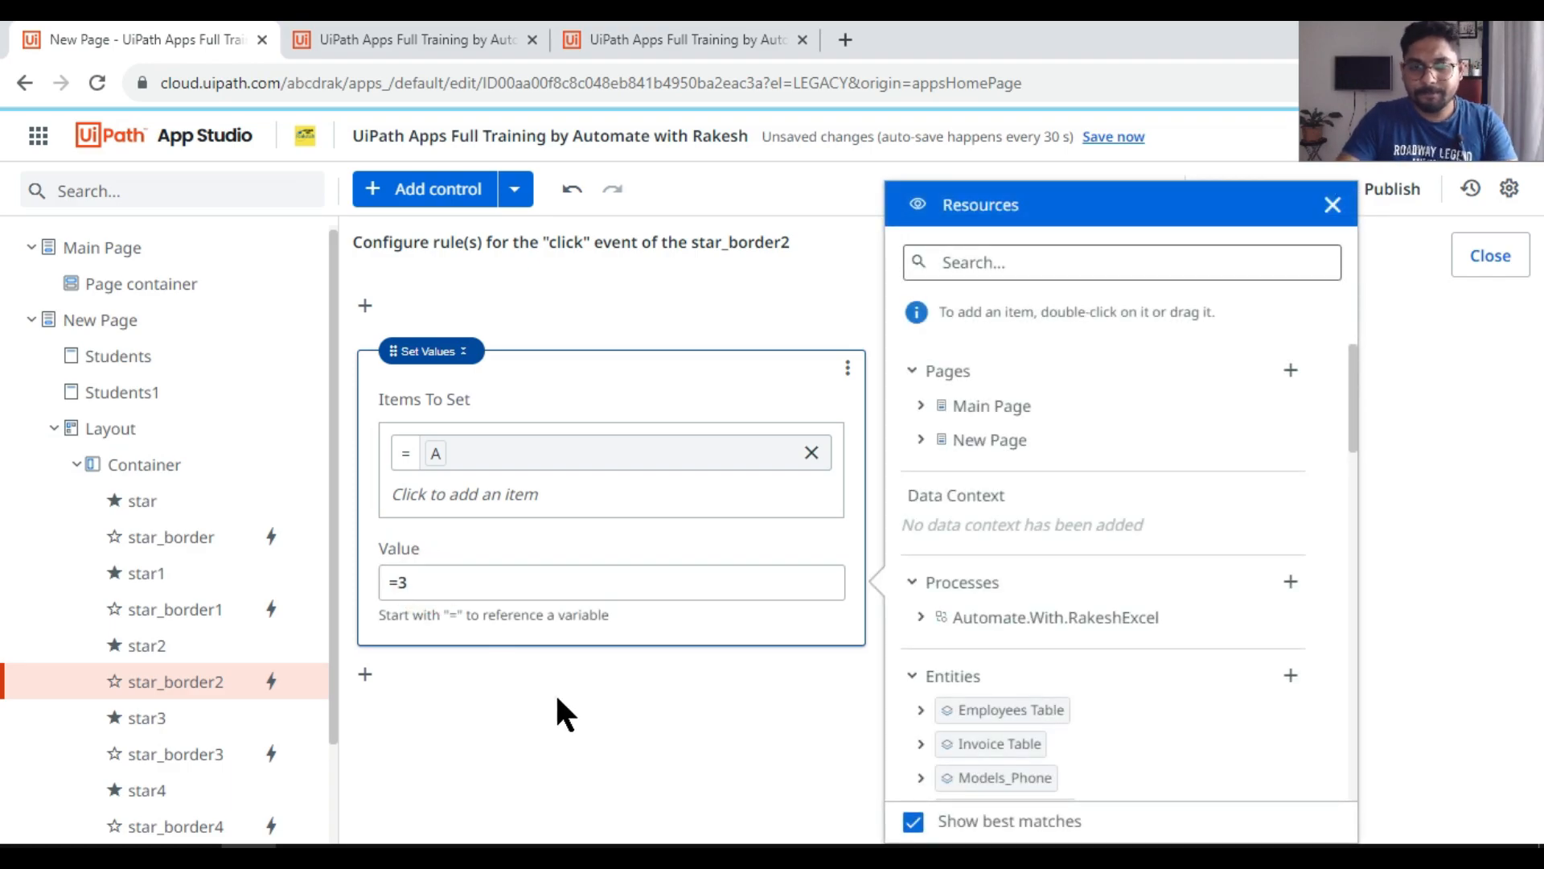
pyautogui.click(555, 696)
pyautogui.click(1512, 259)
# Step: Change the fourth outlined star's click rule to set variable A to 4
pyautogui.click(646, 362)
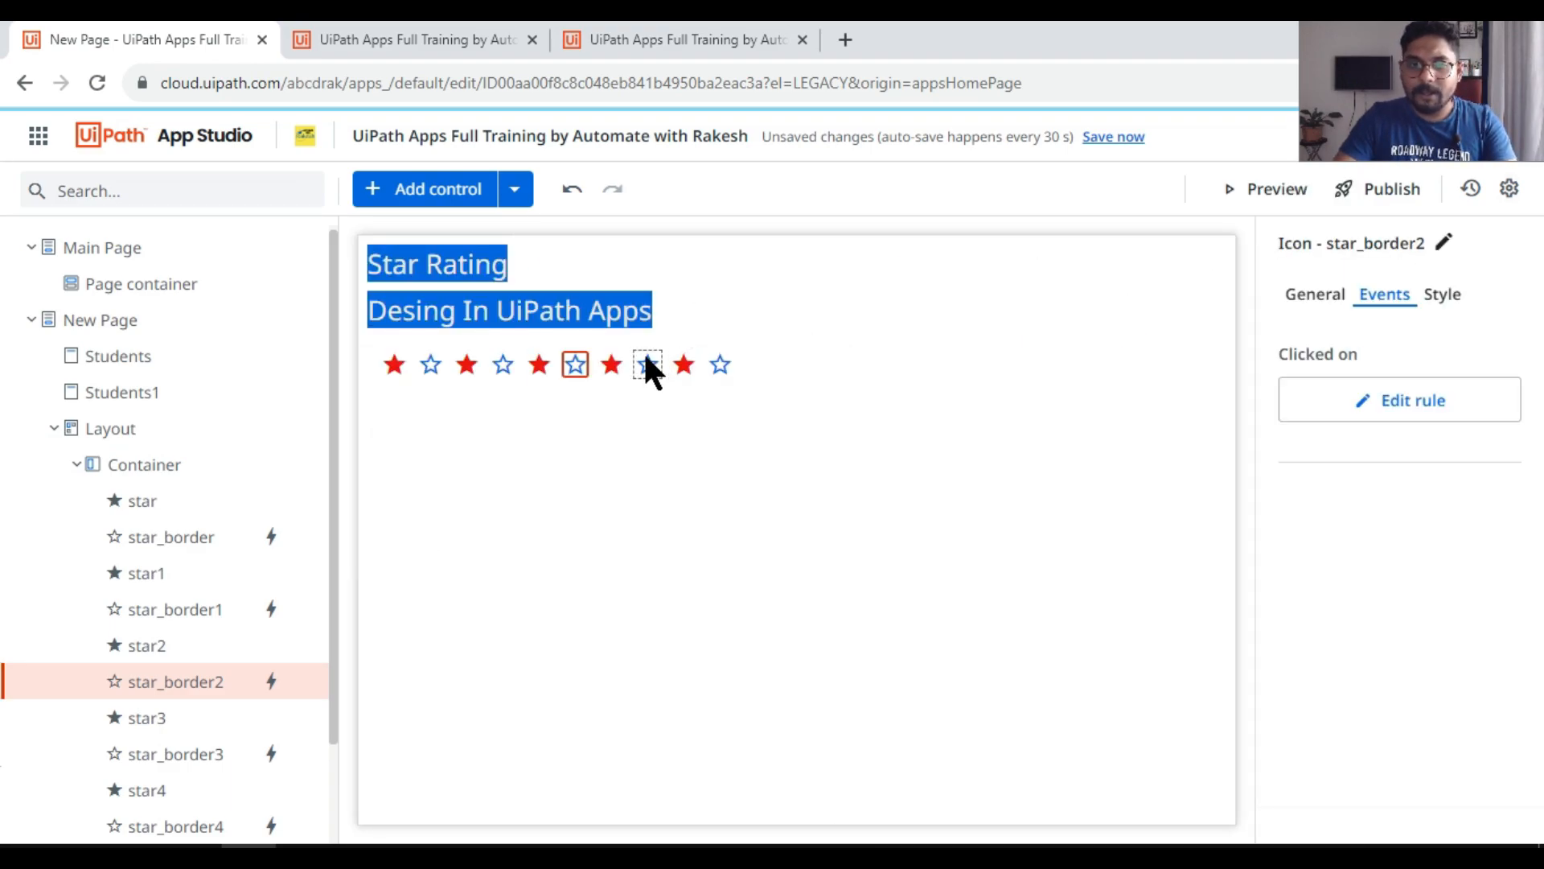
pyautogui.click(1423, 403)
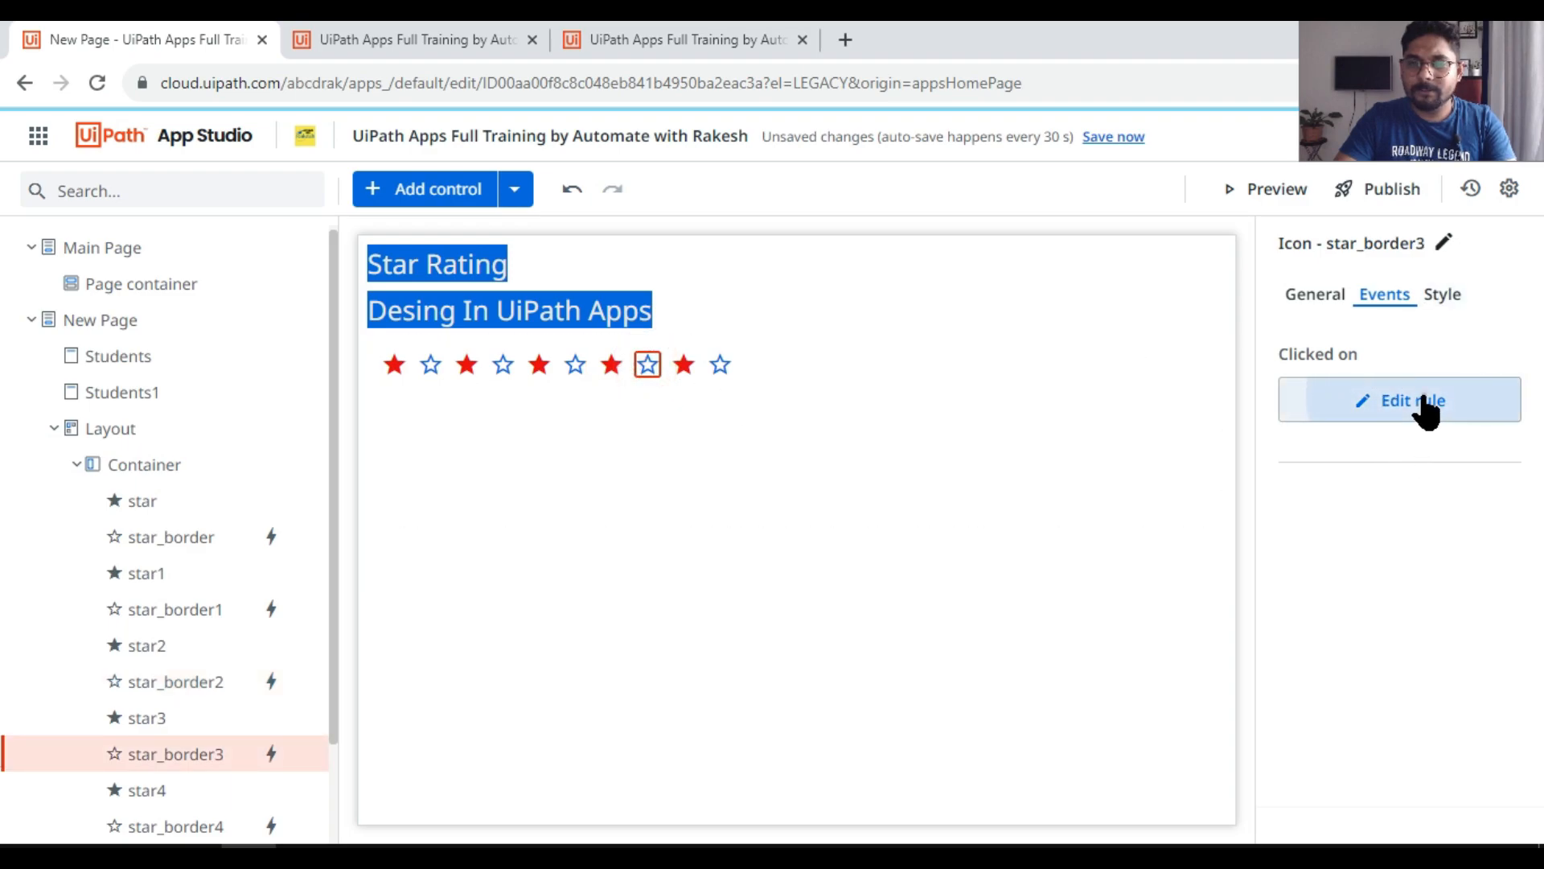
pyautogui.click(412, 581)
pyautogui.press('BackSpace')
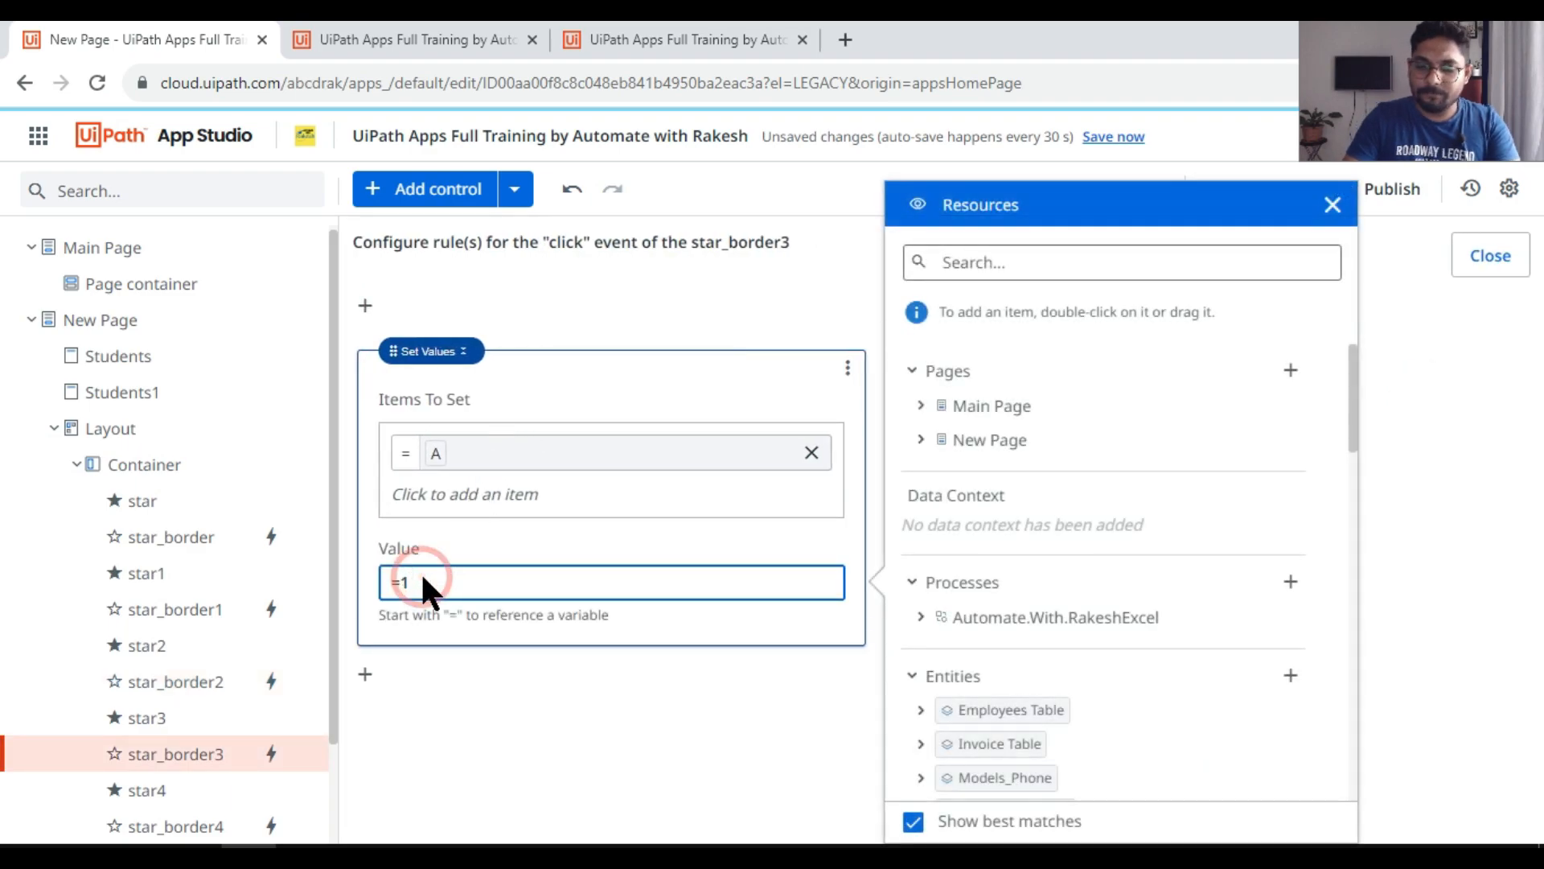
pyautogui.write('4')
pyautogui.click(489, 643)
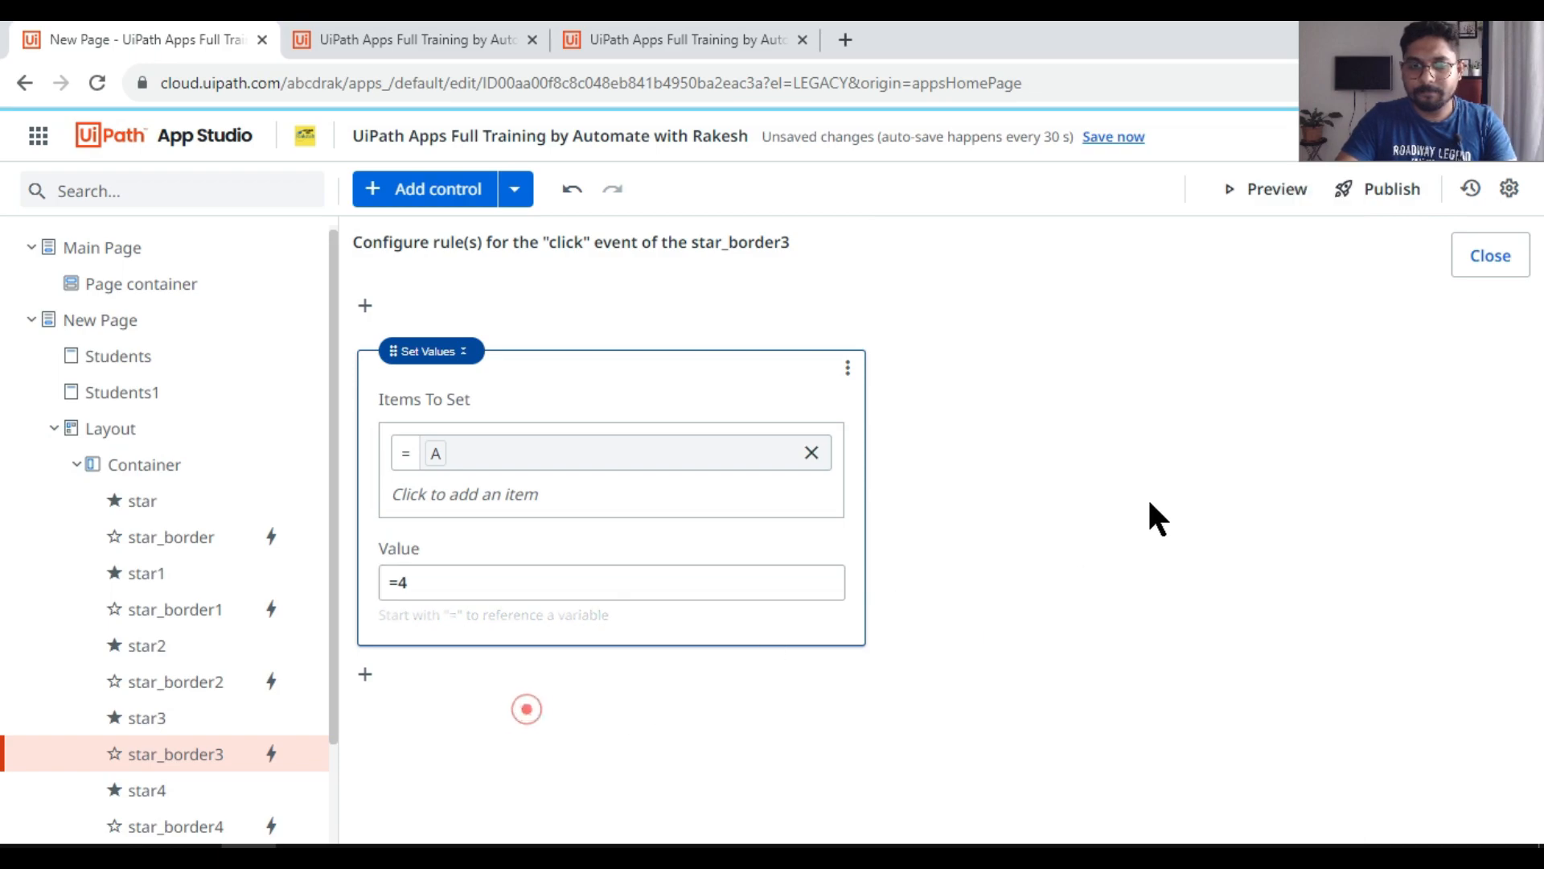
pyautogui.click(1489, 255)
# Step: Change the fifth outlined star's click rule to set variable A to 5
pyautogui.click(719, 364)
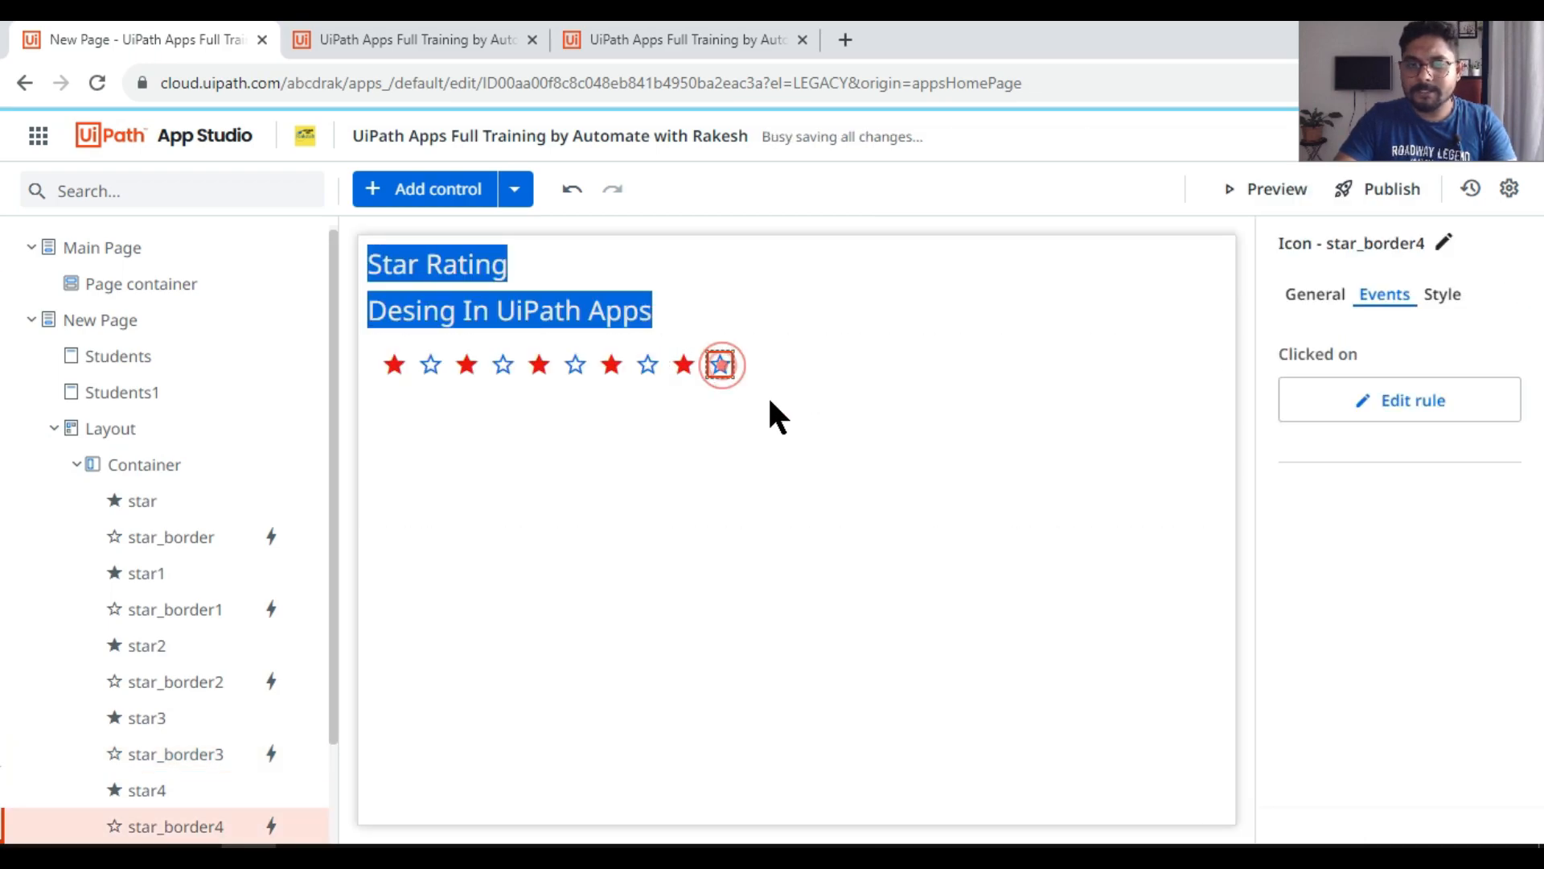
pyautogui.click(1412, 414)
pyautogui.click(415, 581)
pyautogui.press('BackSpace')
pyautogui.write('5')
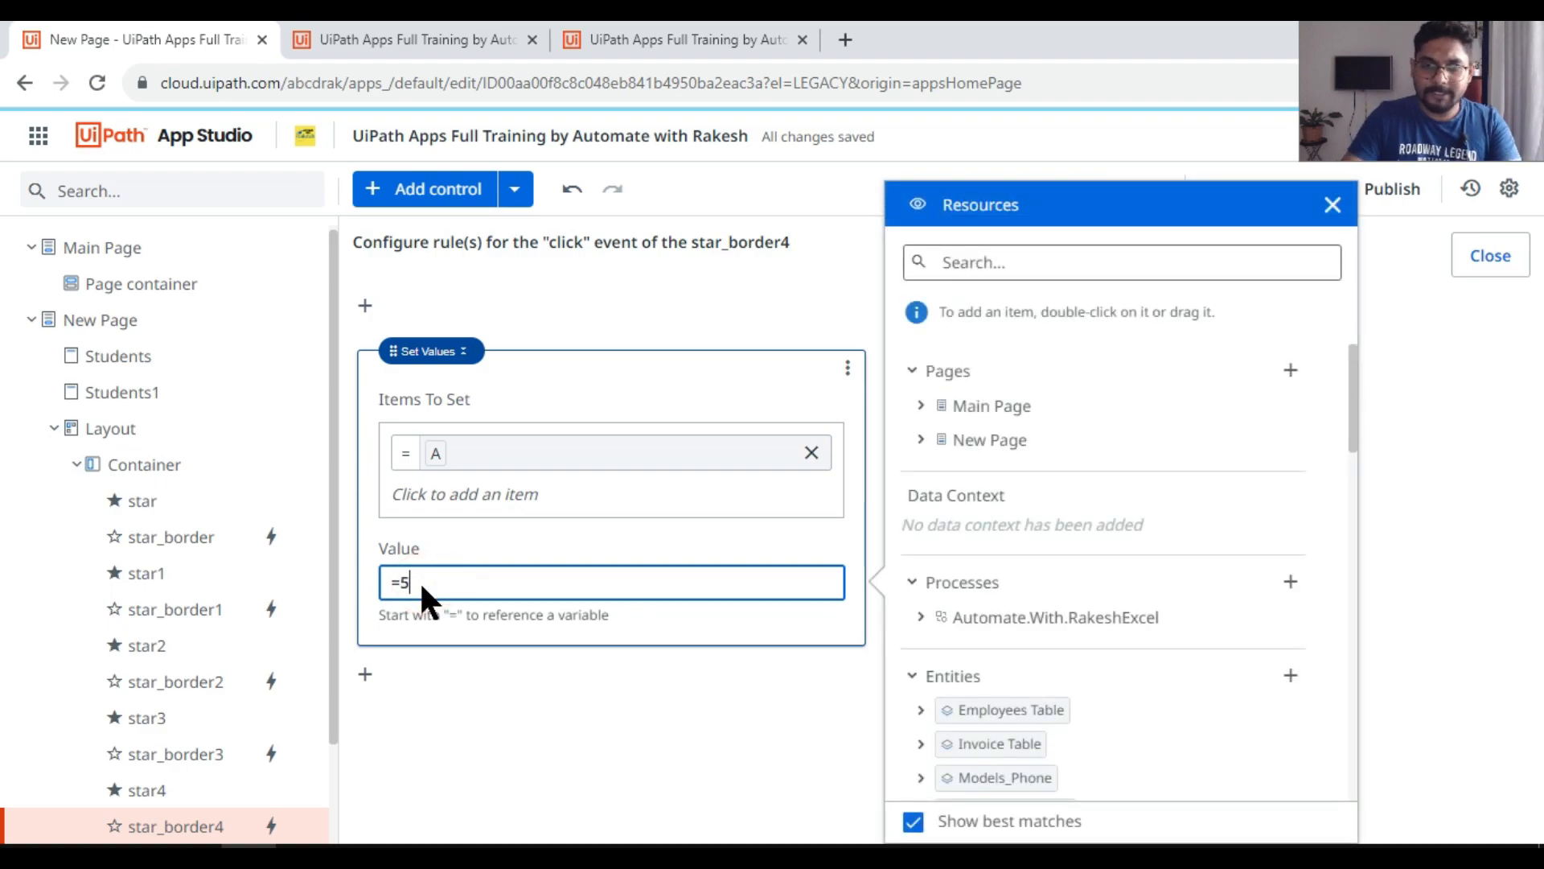
pyautogui.click(546, 729)
pyautogui.click(1498, 265)
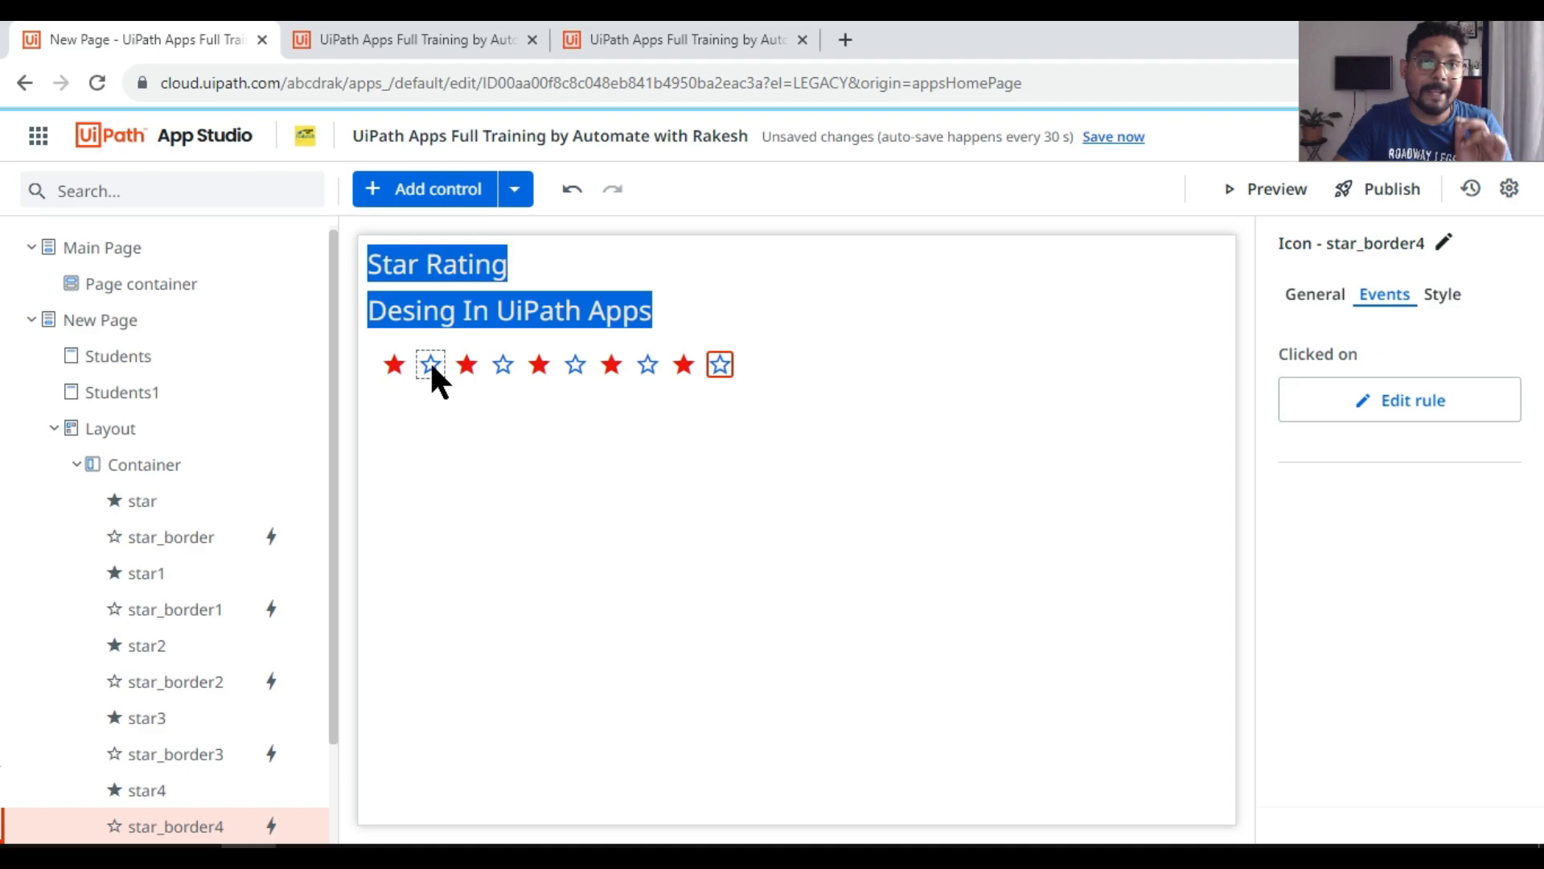
# Step: Review the Hidden conditions of the first three filled stars and the third outlined star
pyautogui.click(397, 361)
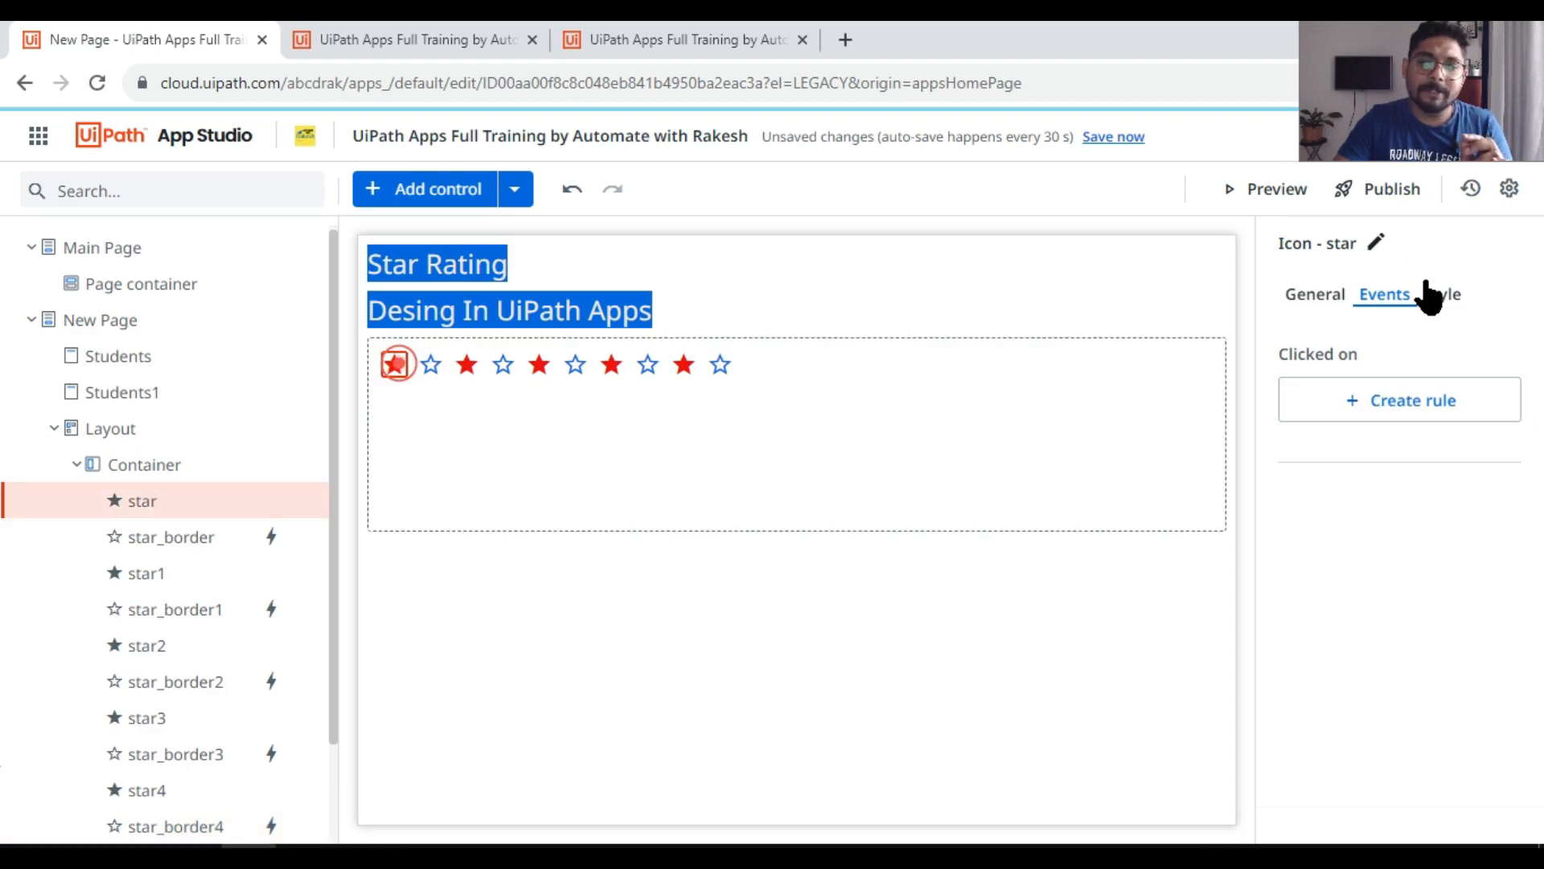
pyautogui.click(1305, 303)
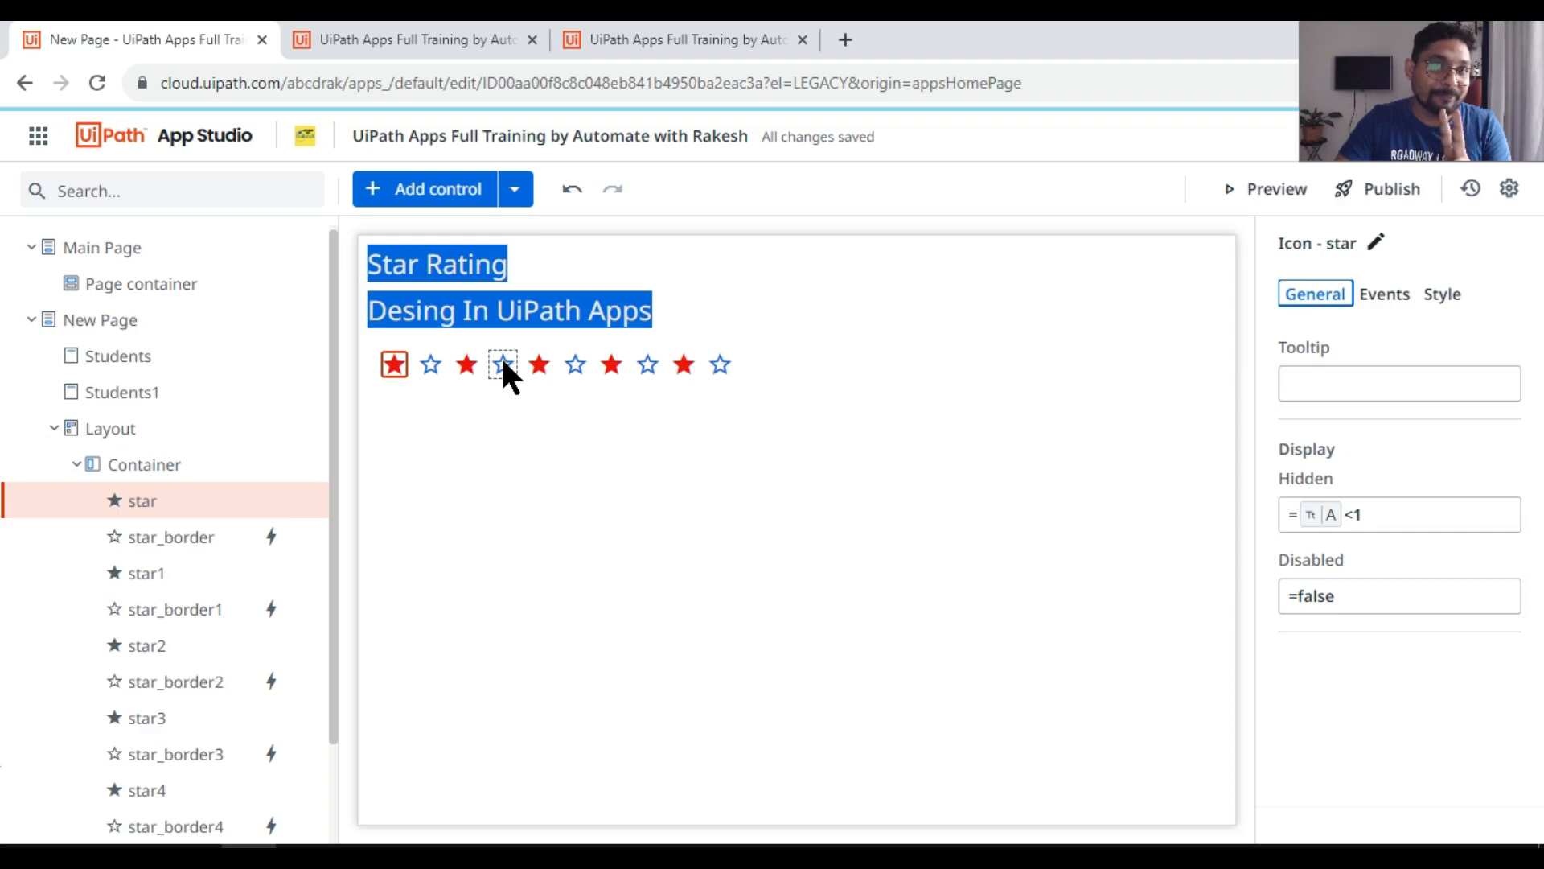
pyautogui.click(468, 363)
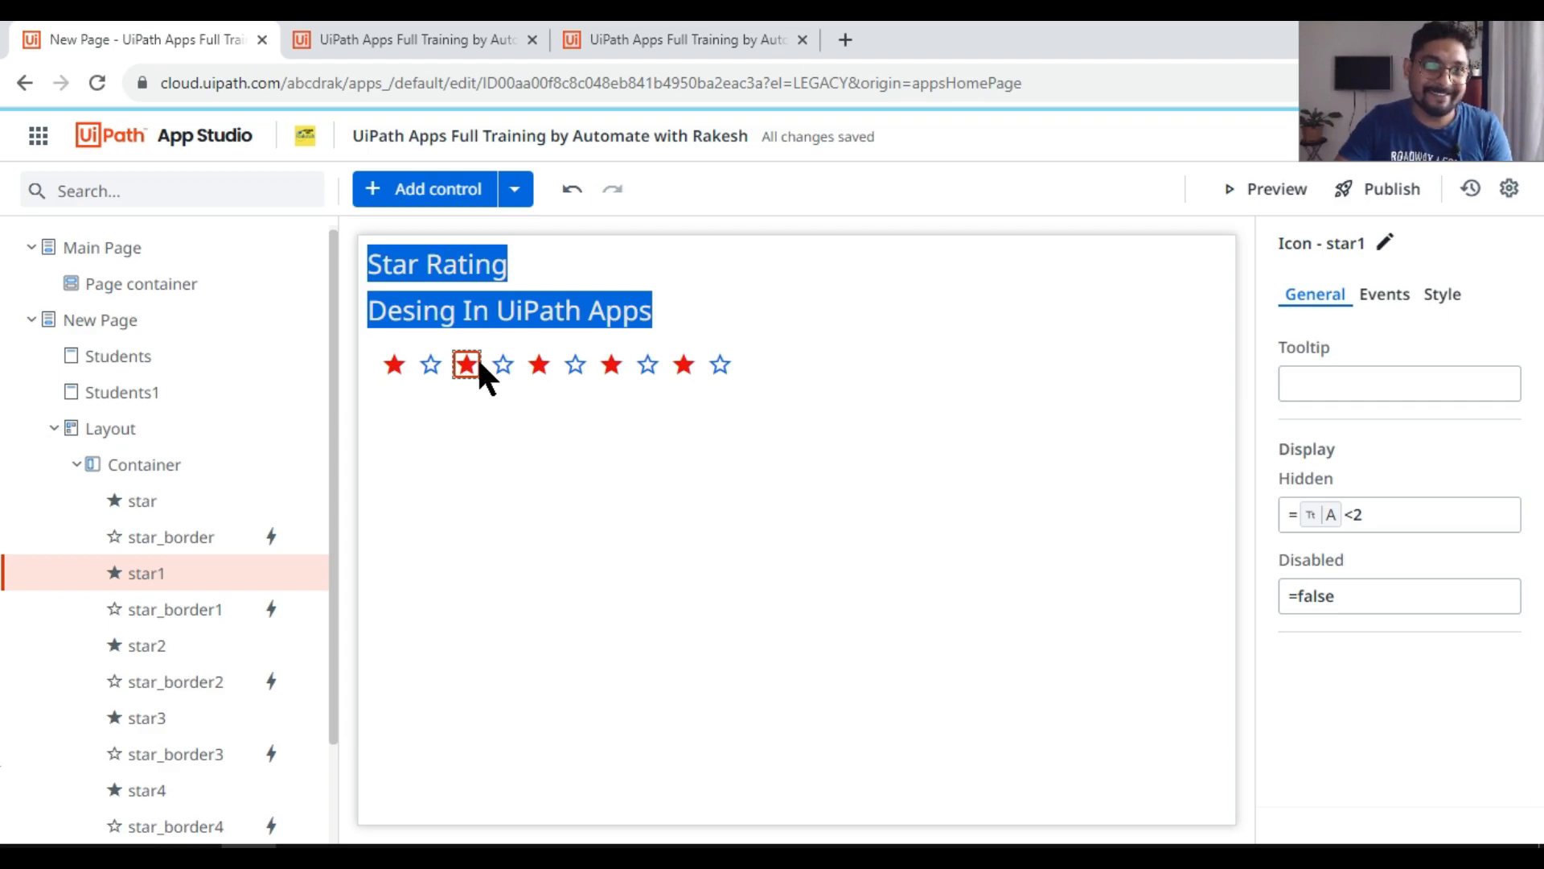
pyautogui.click(577, 364)
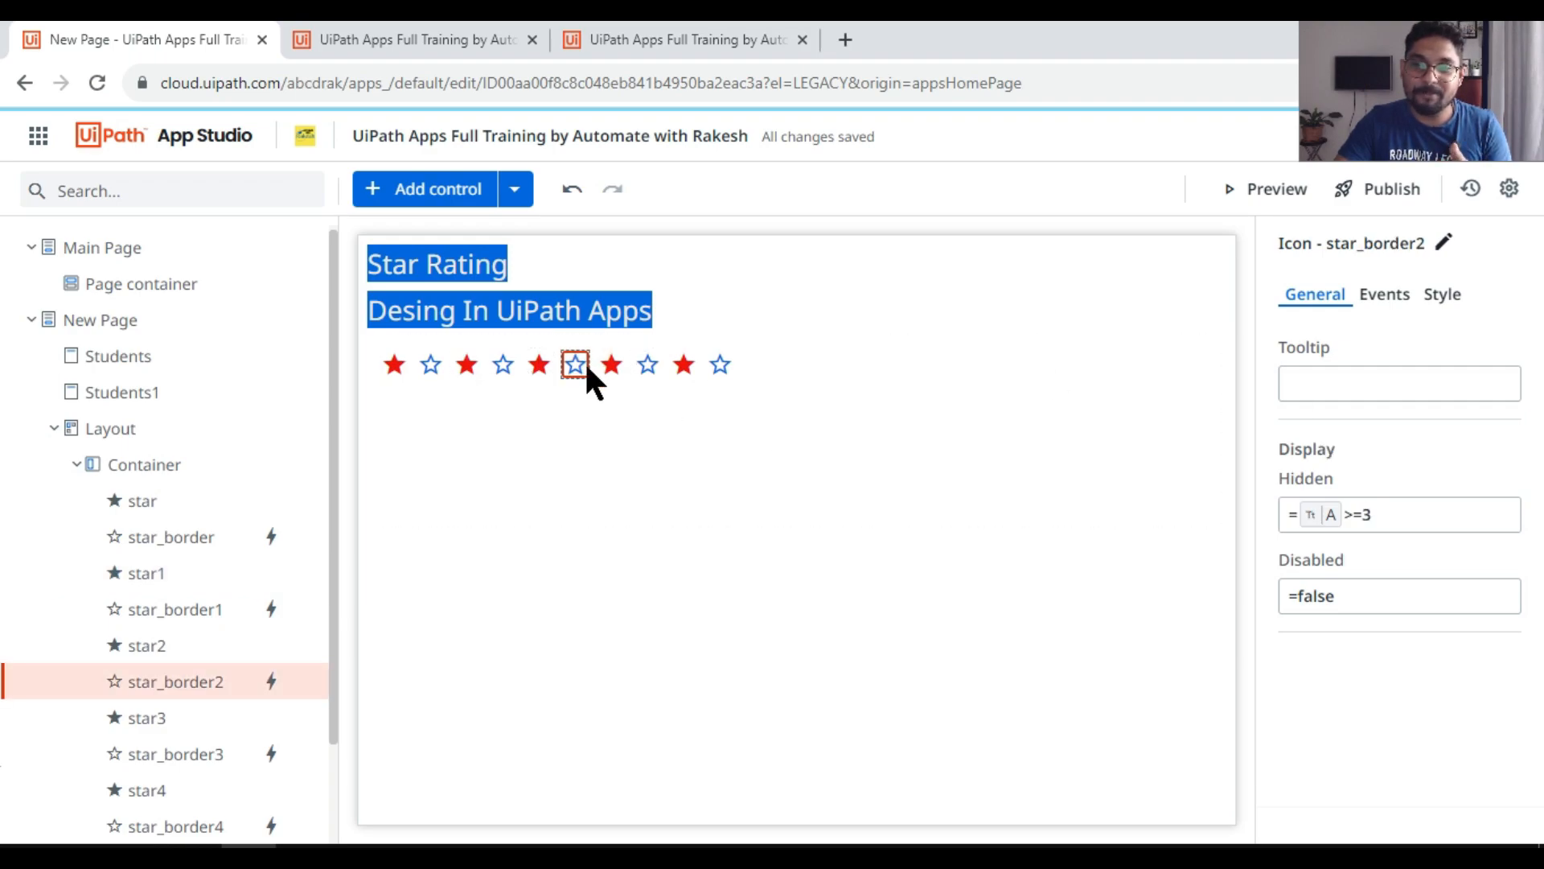
pyautogui.click(544, 358)
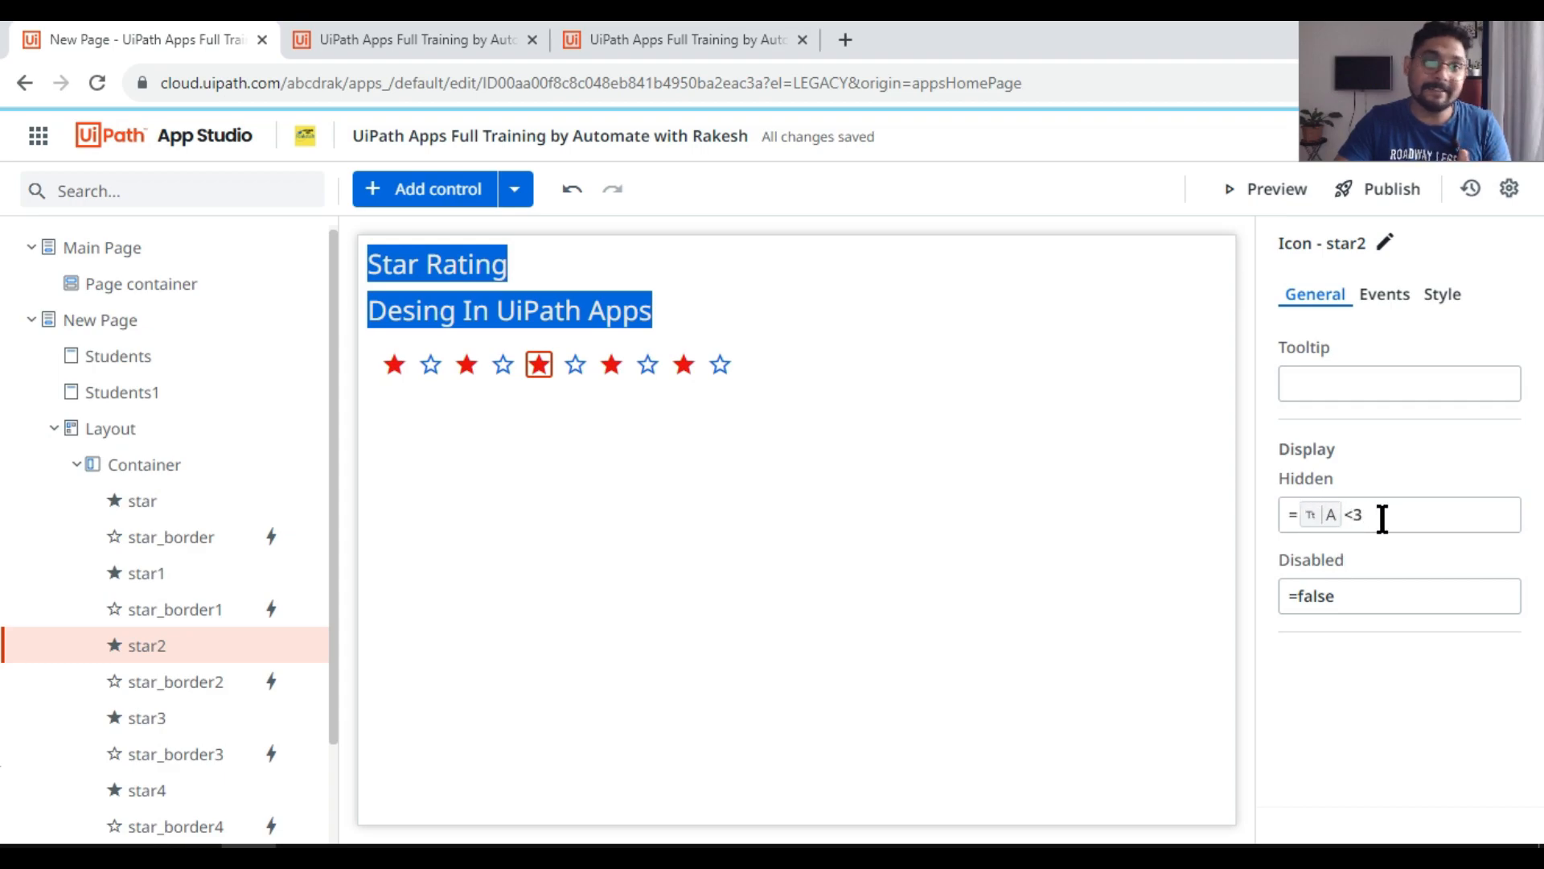
# Step: Preview the app and test the star rating by choosing one, two, four and five stars
pyautogui.click(469, 364)
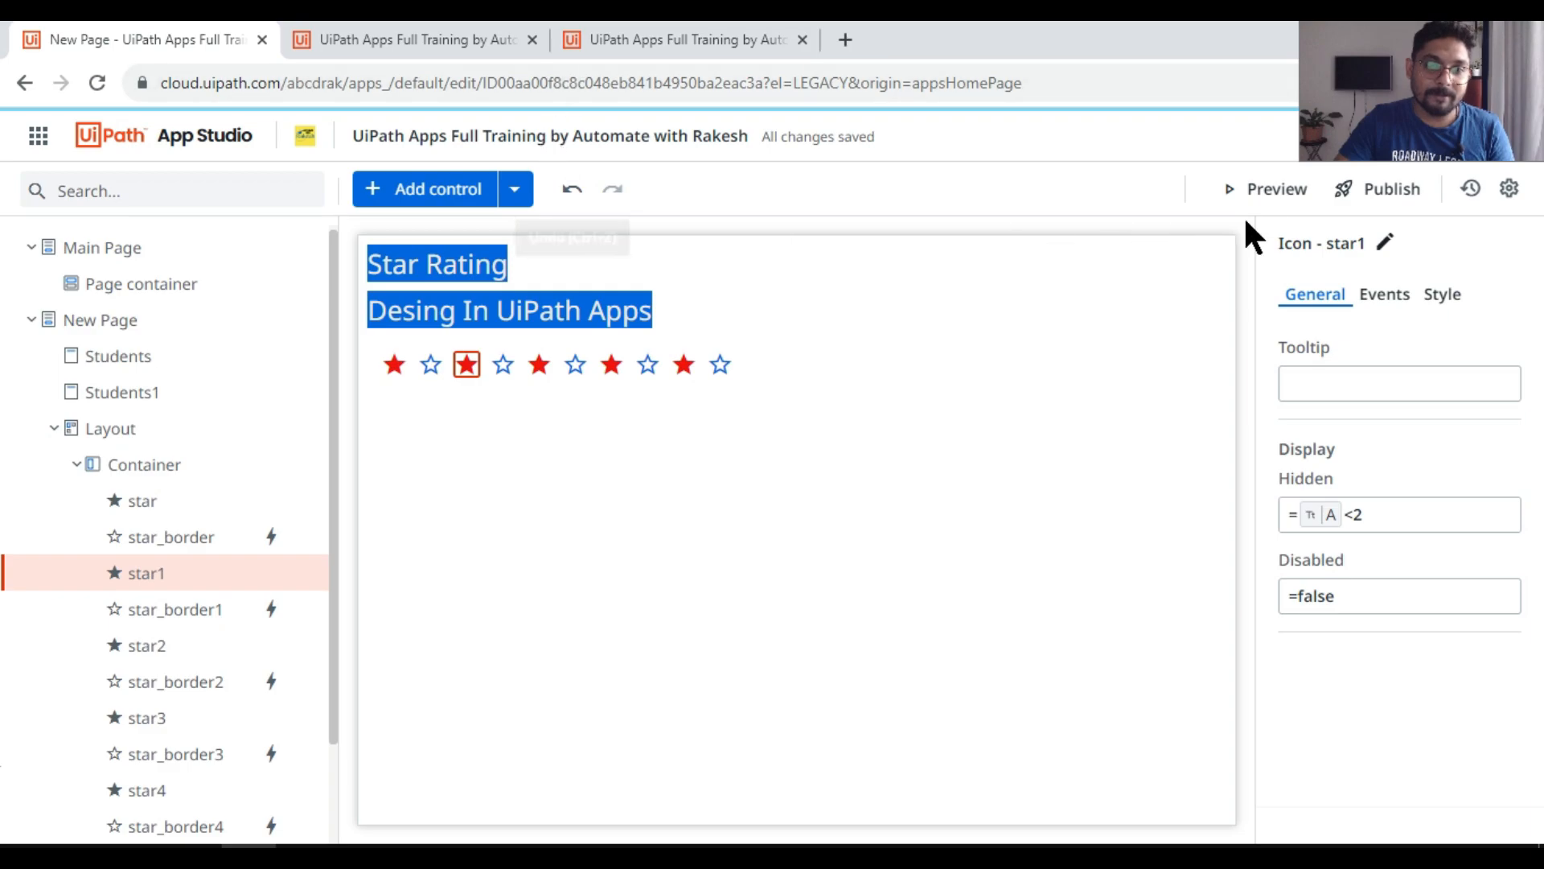
pyautogui.click(1279, 193)
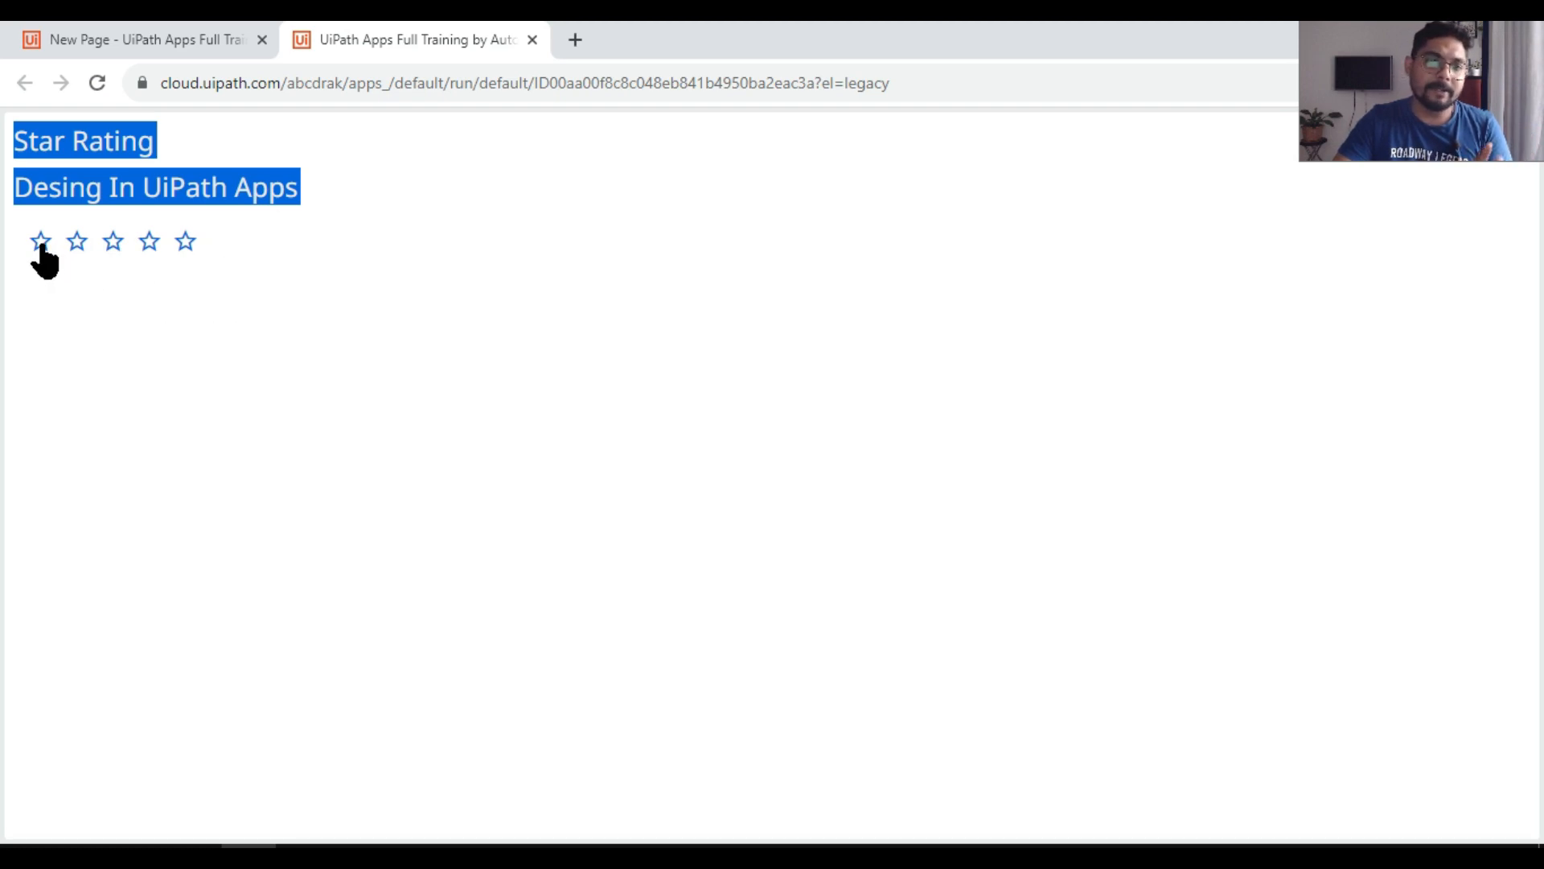
pyautogui.click(40, 242)
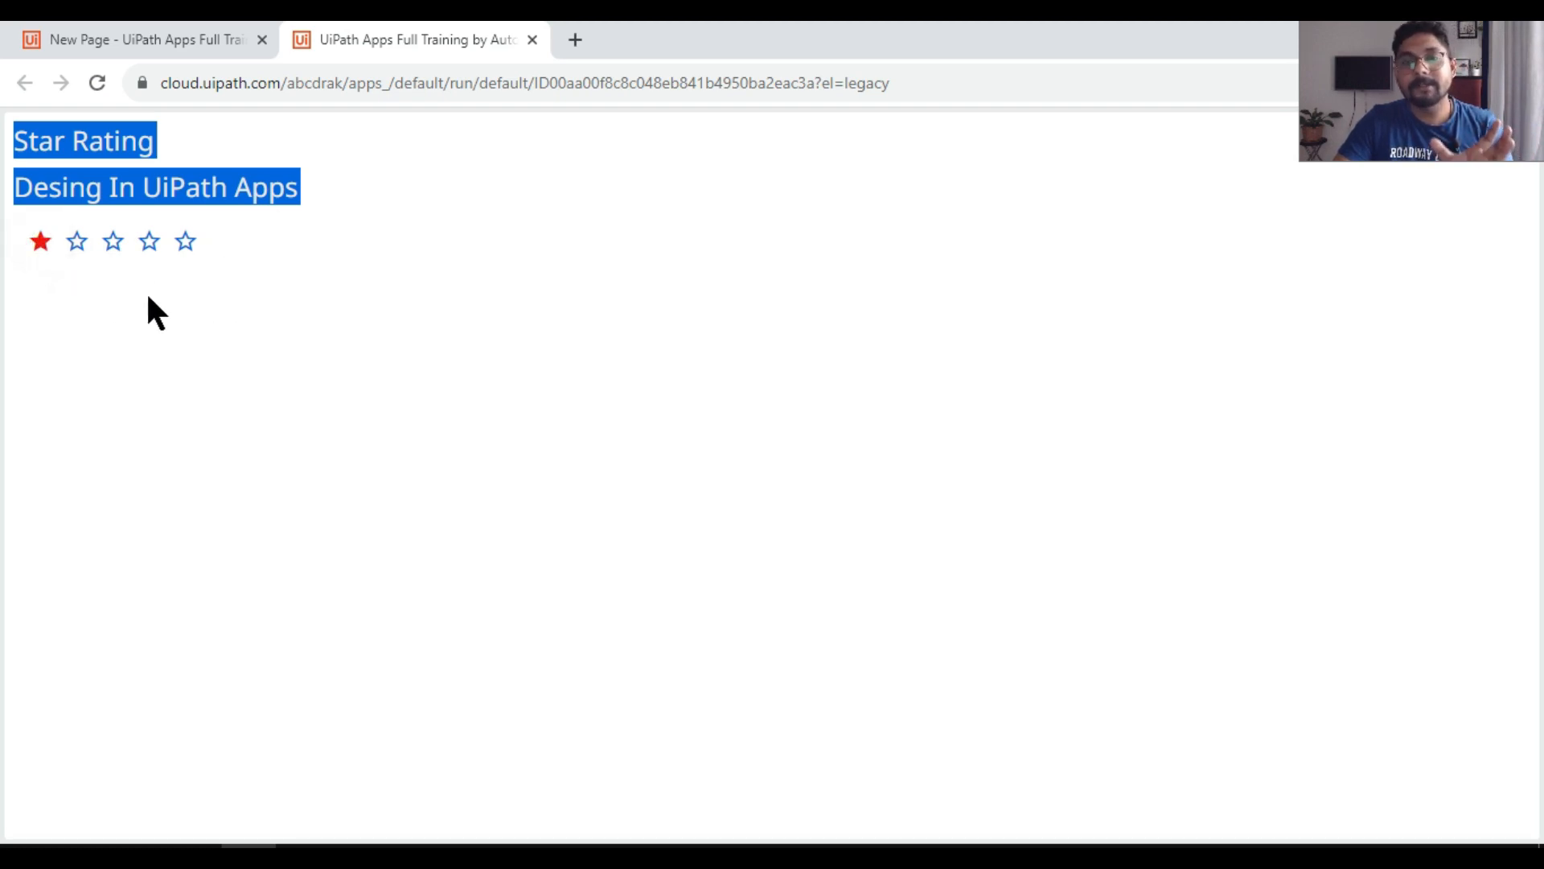
pyautogui.click(76, 241)
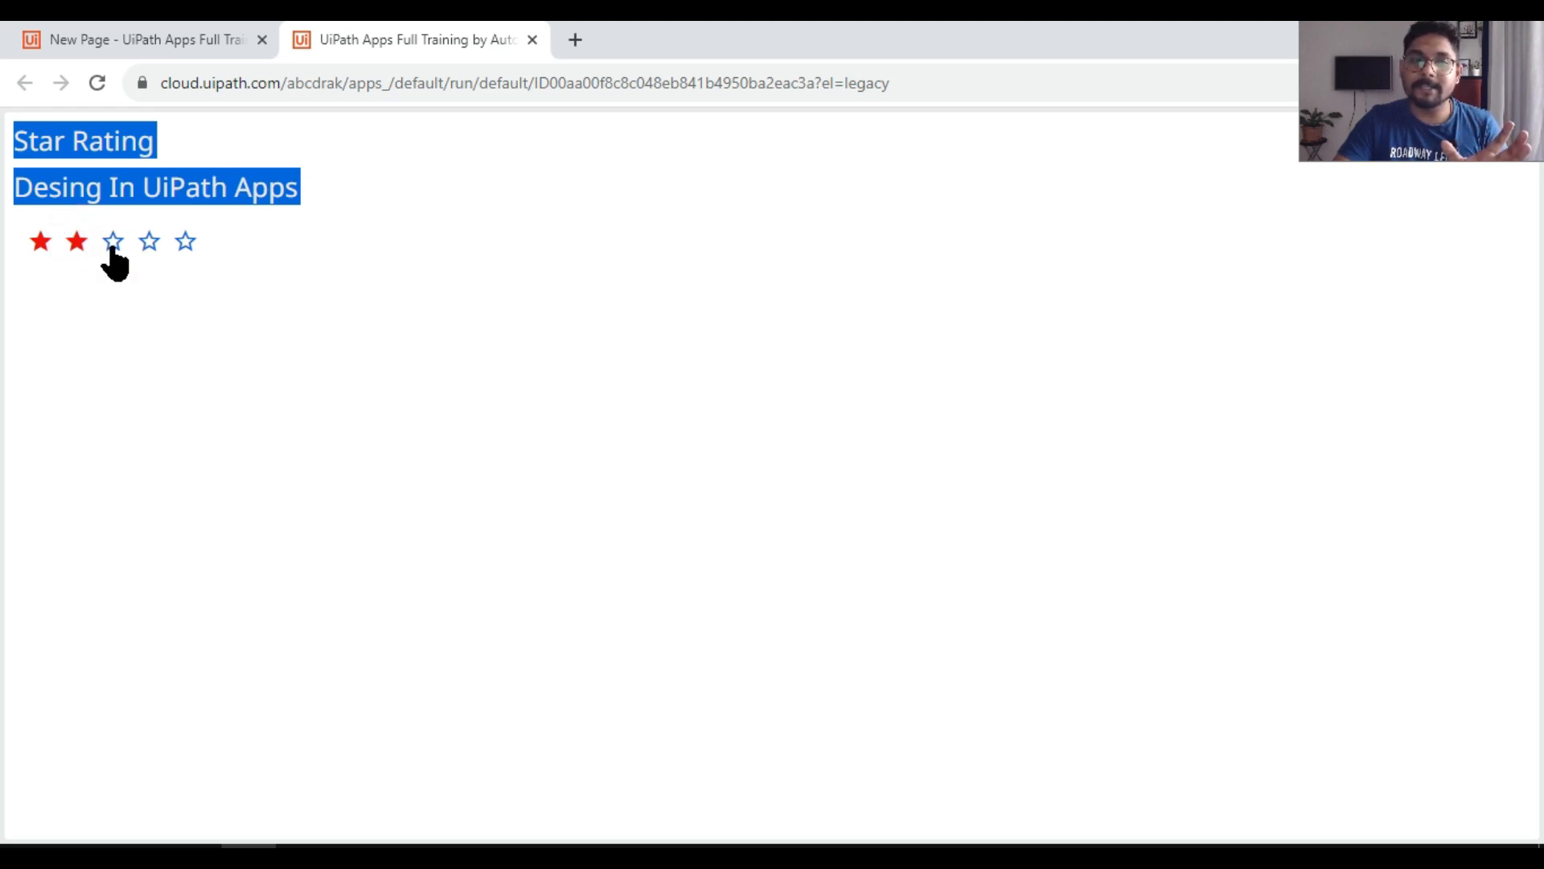
pyautogui.click(149, 244)
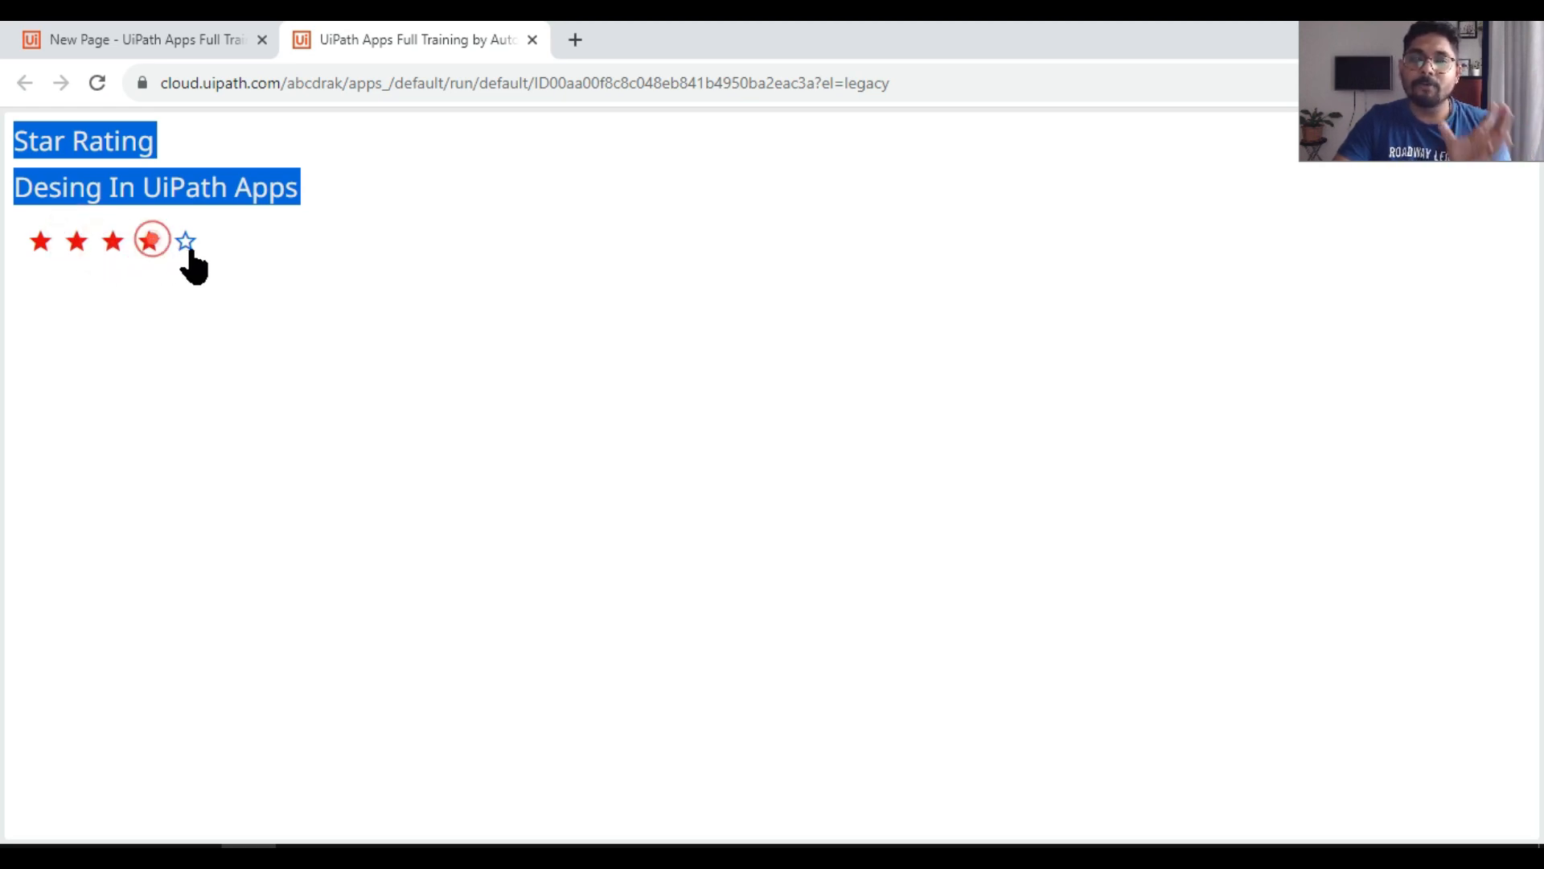
pyautogui.click(185, 243)
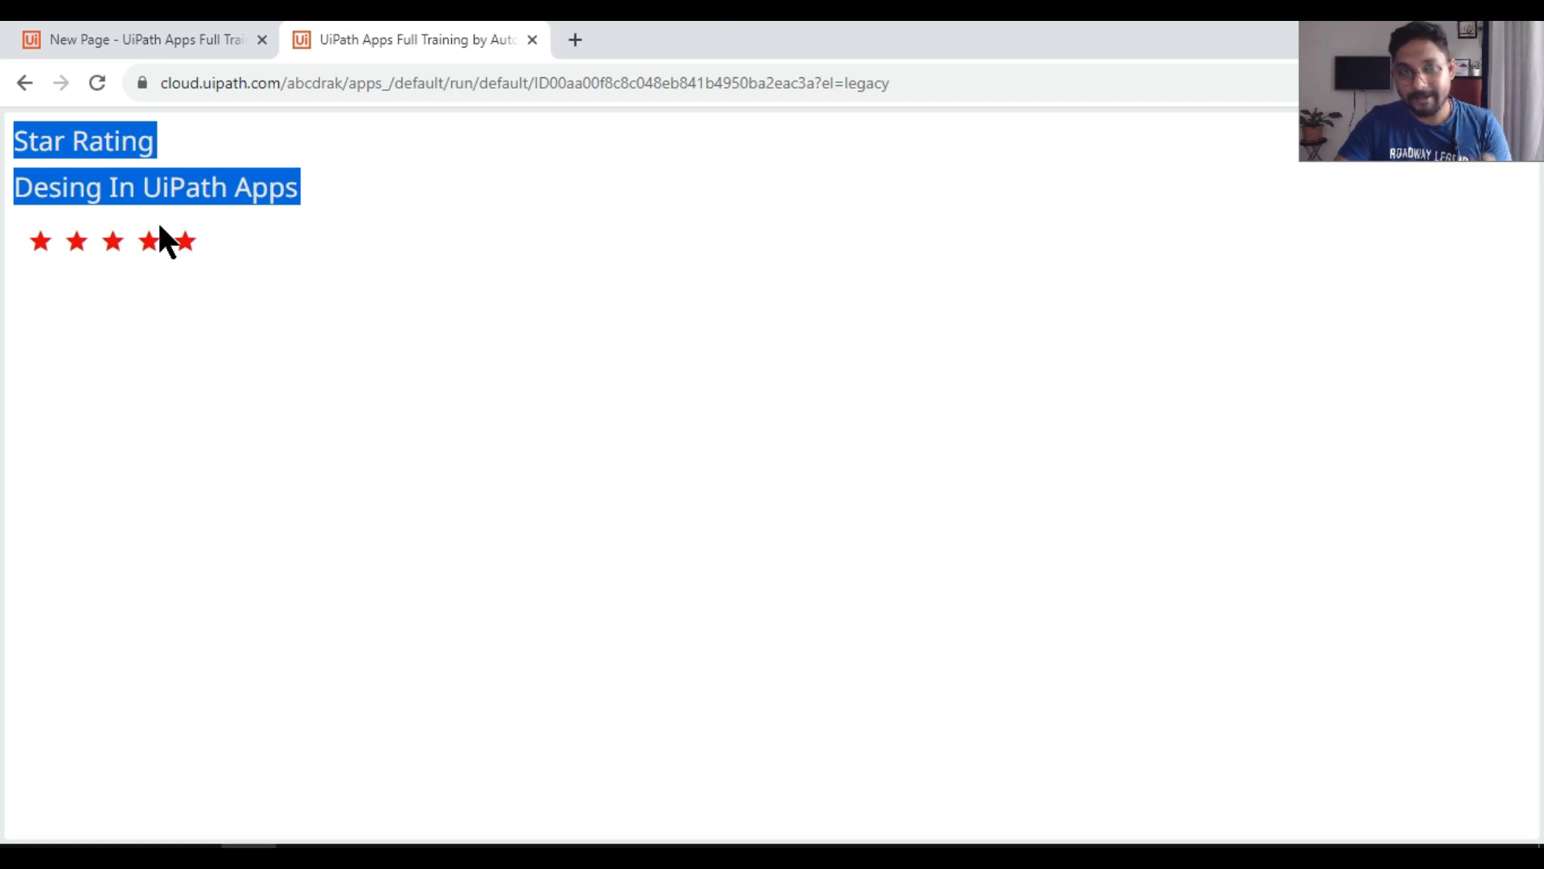
# Step: Return to the page editor and create a Set Values click rule for the first filled star
pyautogui.click(198, 36)
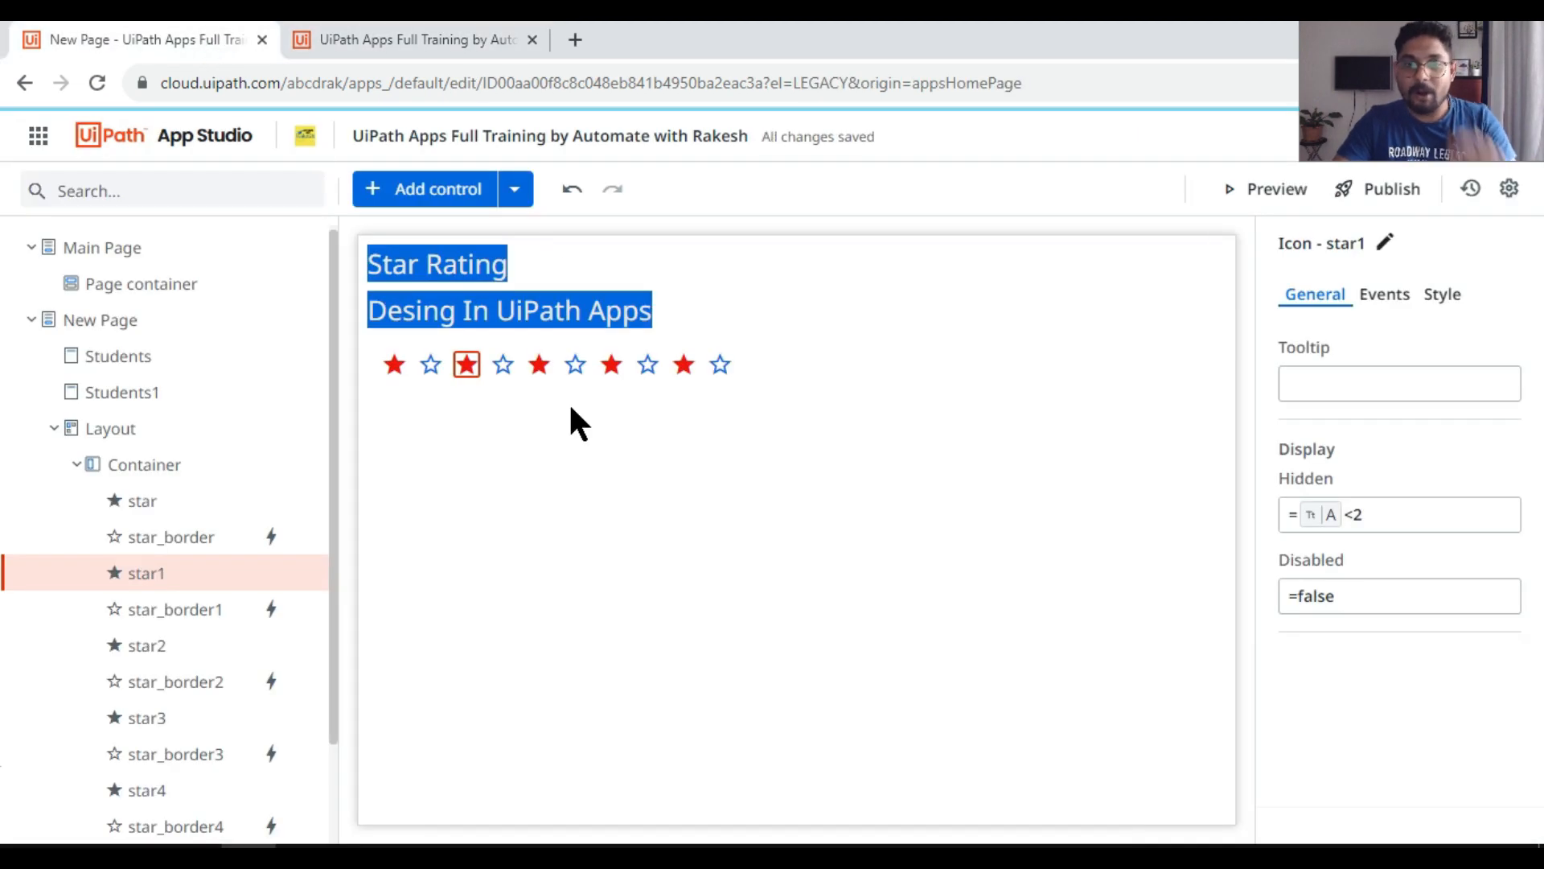
pyautogui.click(404, 363)
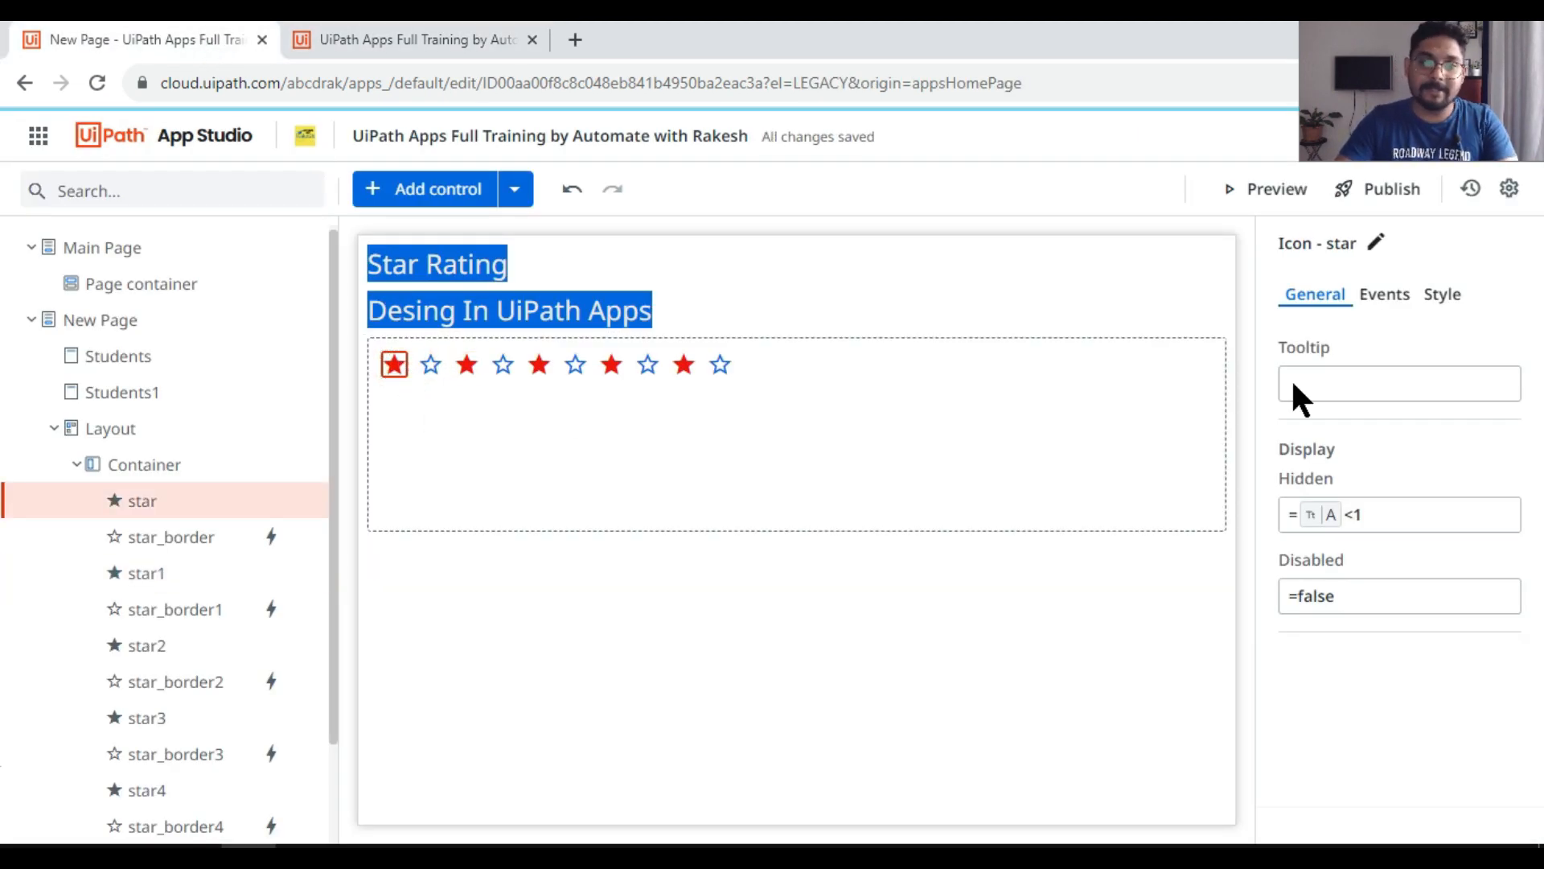
pyautogui.click(1385, 294)
pyautogui.click(1426, 399)
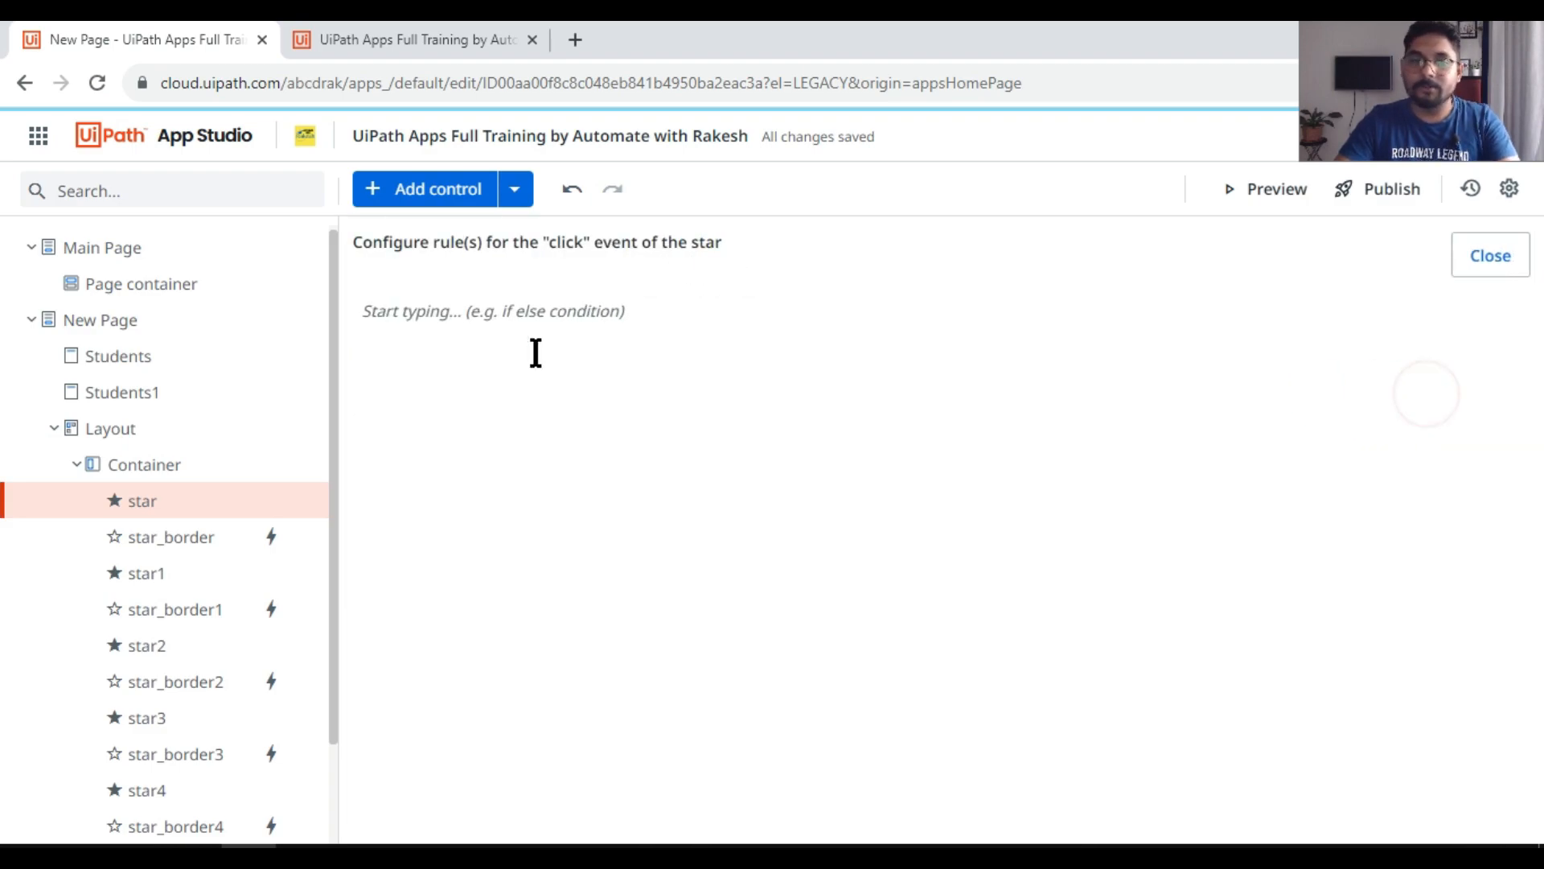
pyautogui.click(630, 322)
pyautogui.click(458, 561)
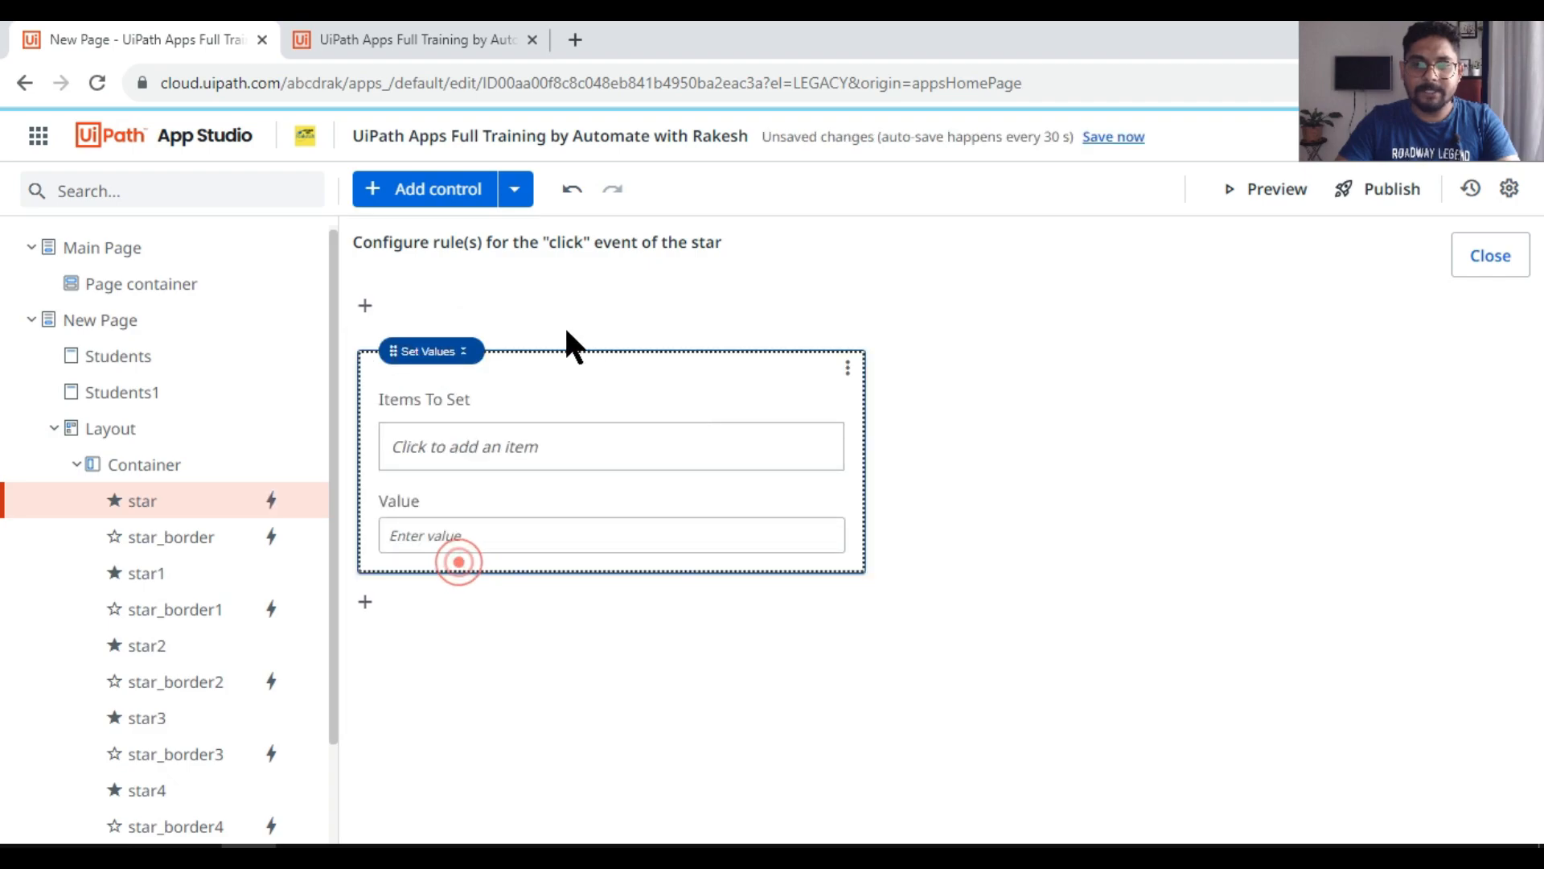
# Step: Have the first filled star's click rule set app variable A to =1, and close the rule
pyautogui.click(447, 447)
pyautogui.write('A')
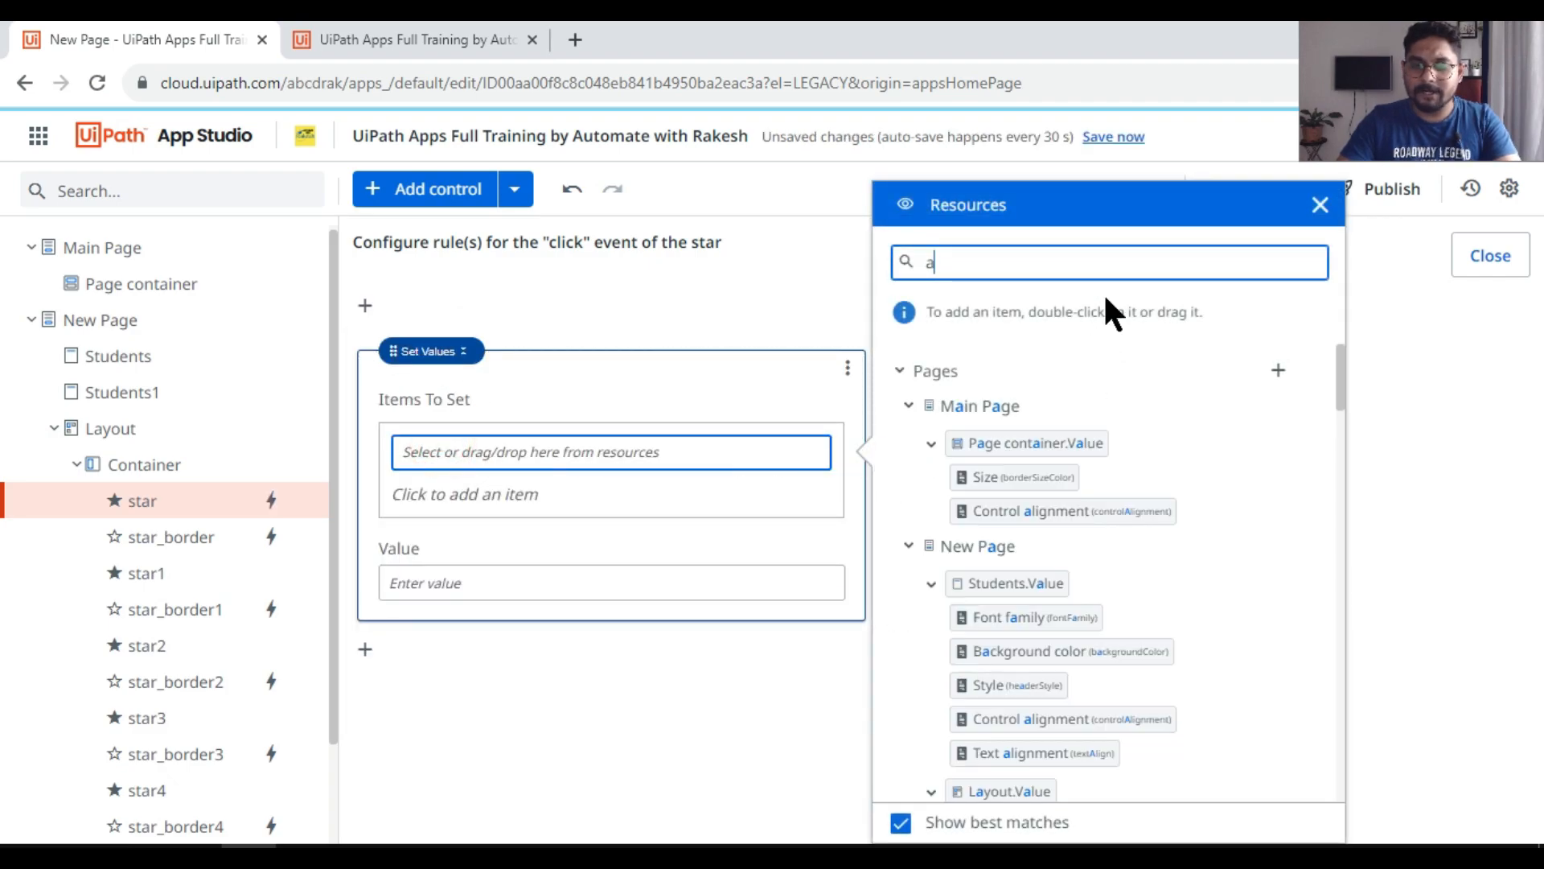
pyautogui.press('BackSpace')
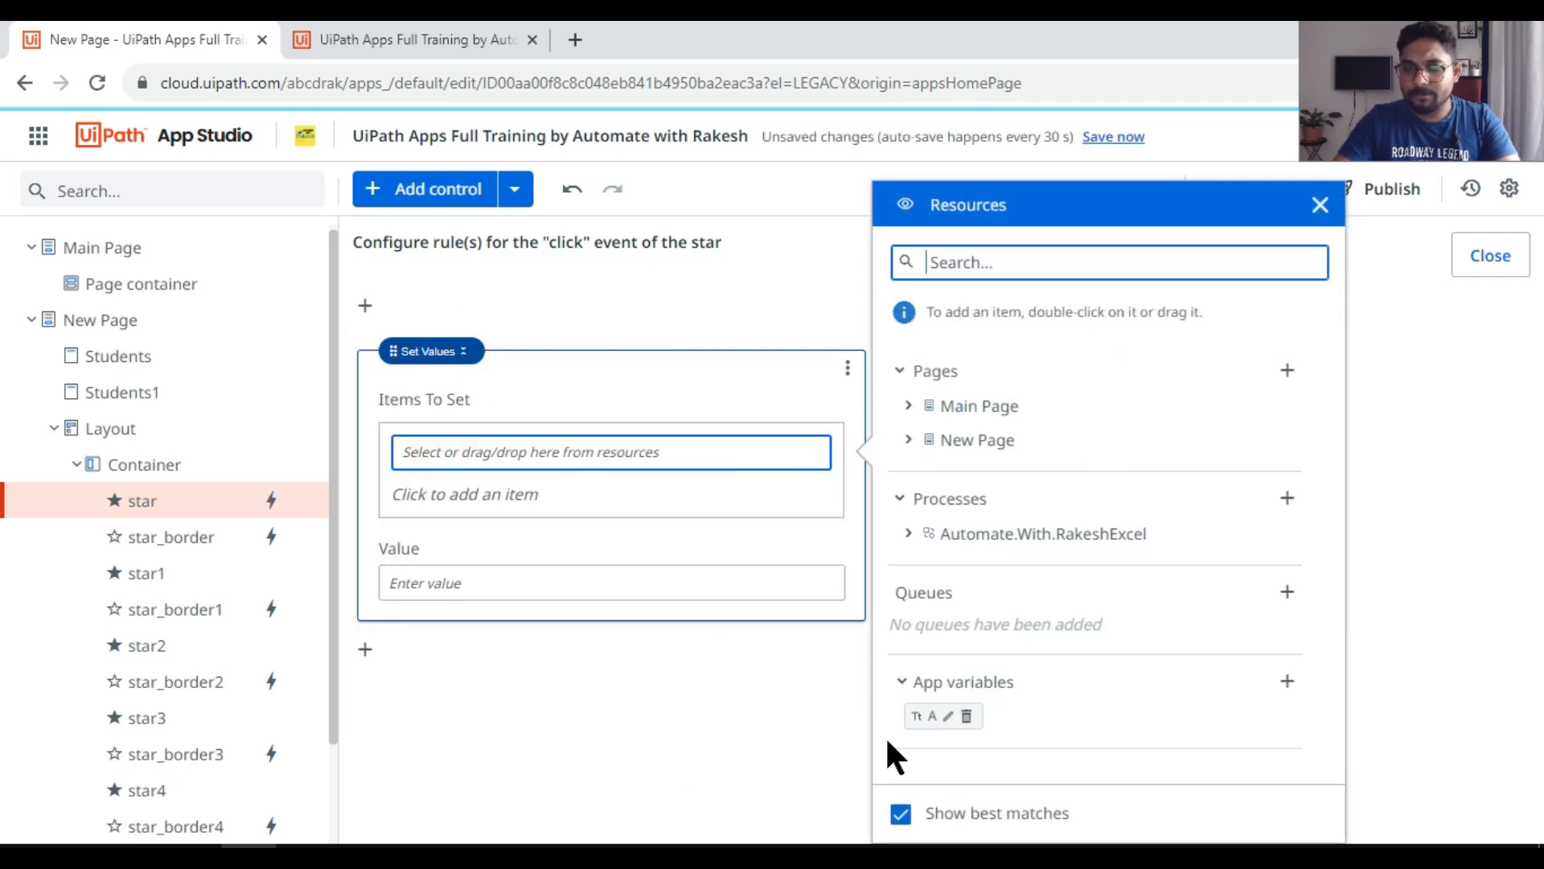
pyautogui.doubleClick(931, 717)
pyautogui.click(477, 580)
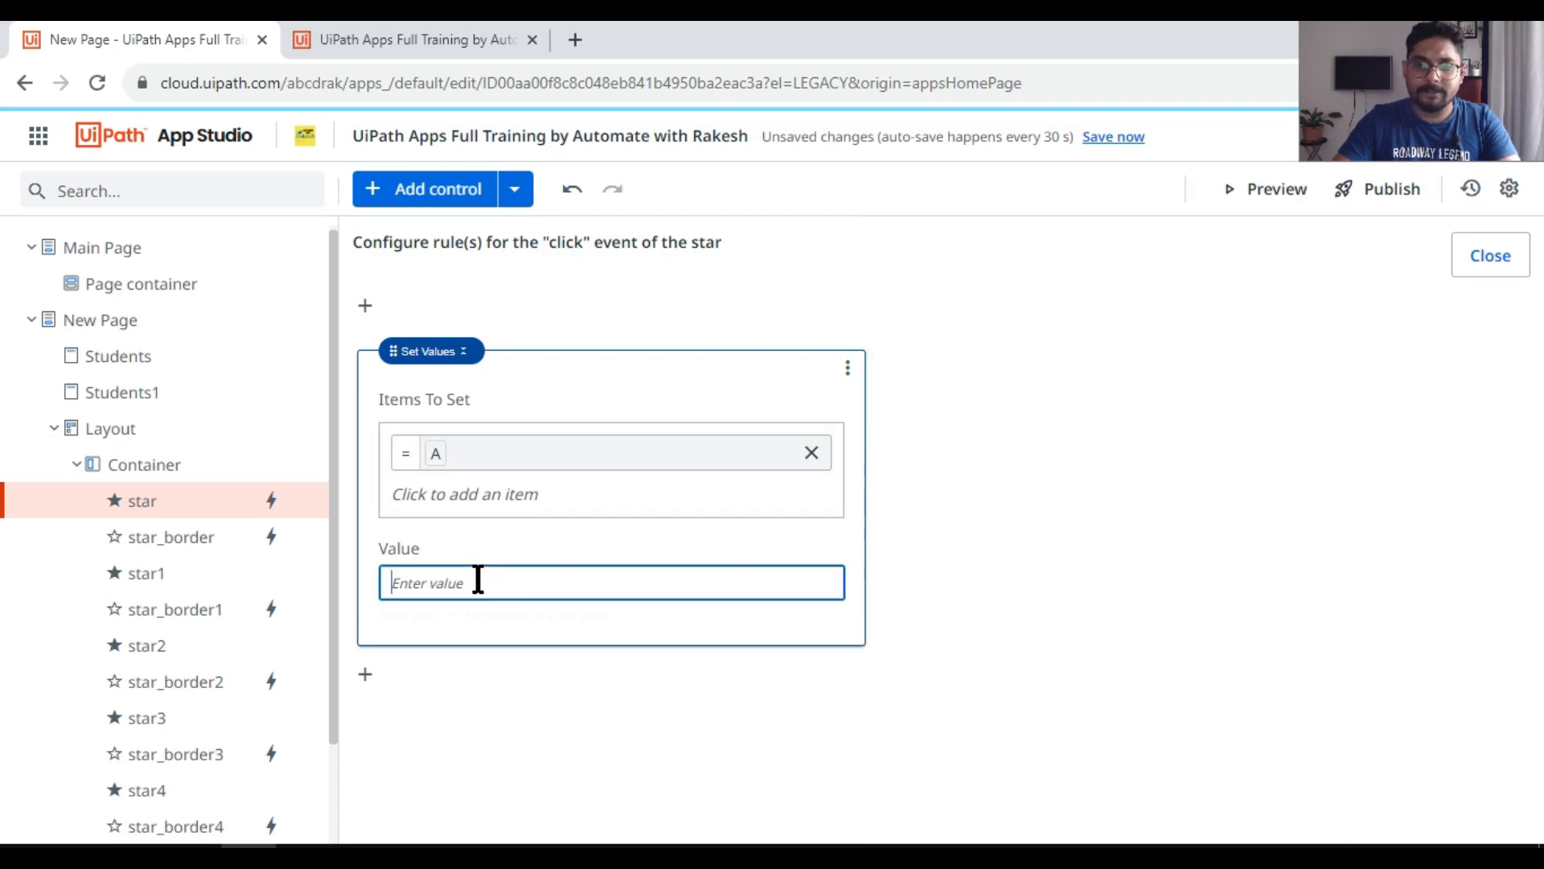
pyautogui.write('=1')
pyautogui.click(650, 775)
pyautogui.click(1496, 249)
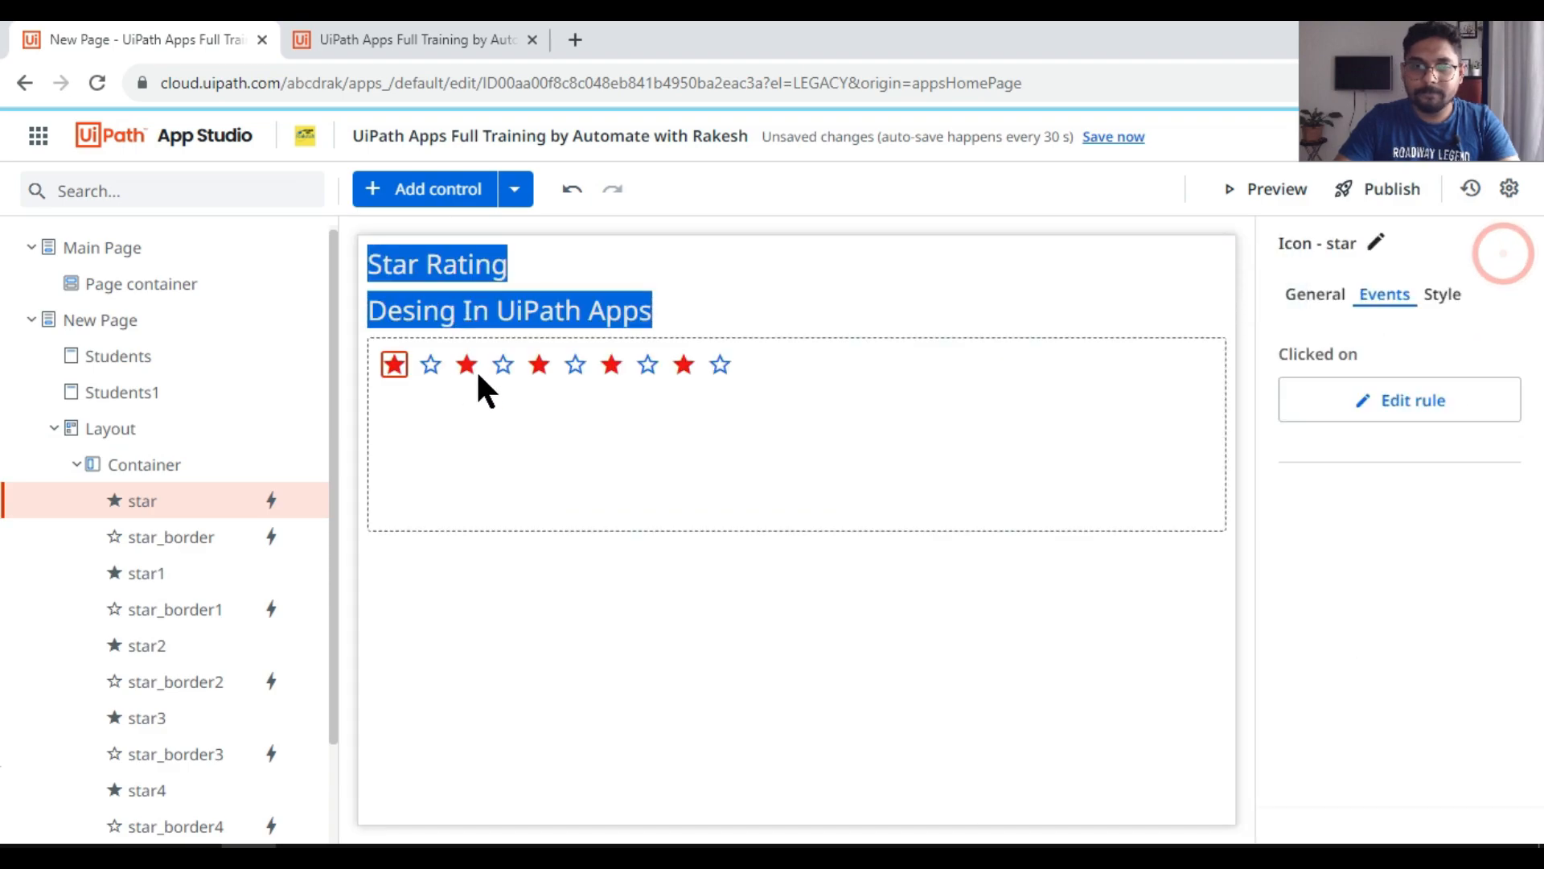
# Step: Create a Set Values click rule for the second filled star that sets variable A to =2
pyautogui.click(474, 366)
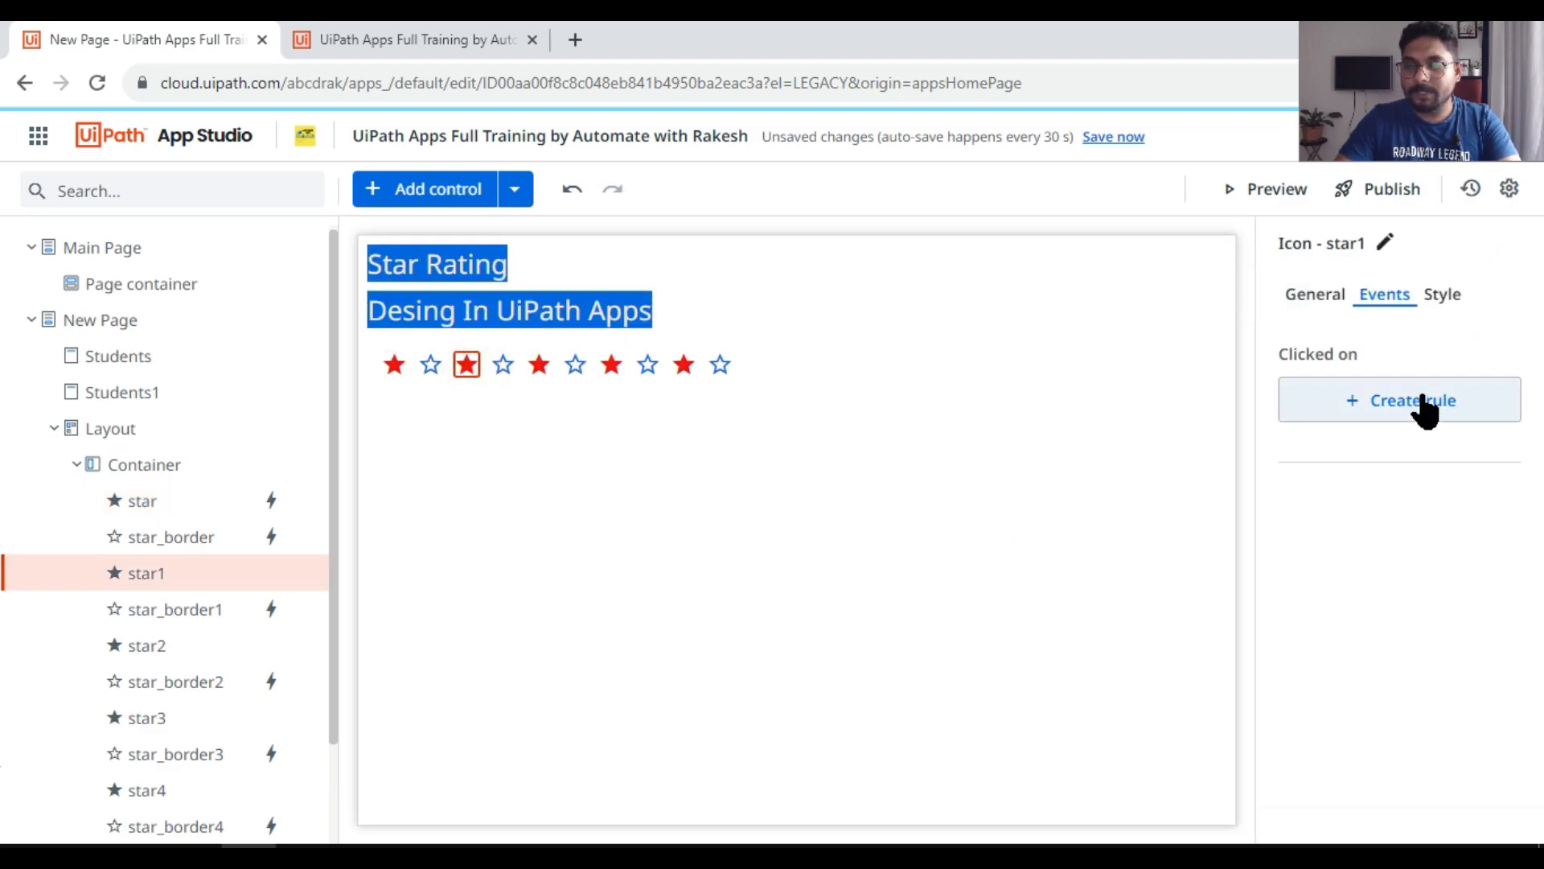
pyautogui.click(1424, 407)
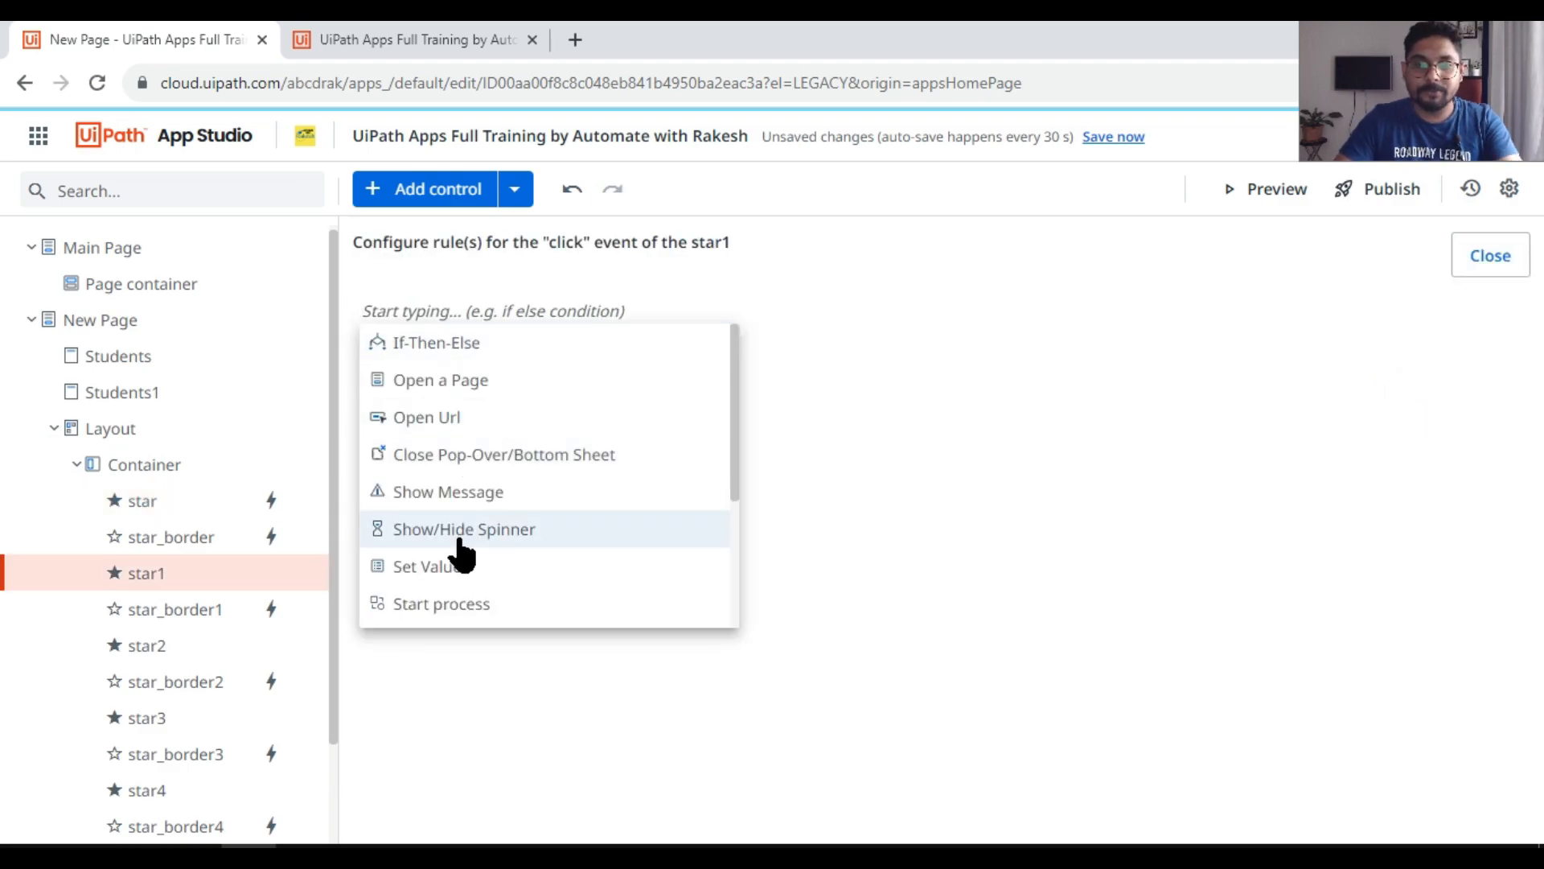
pyautogui.click(461, 567)
pyautogui.click(456, 442)
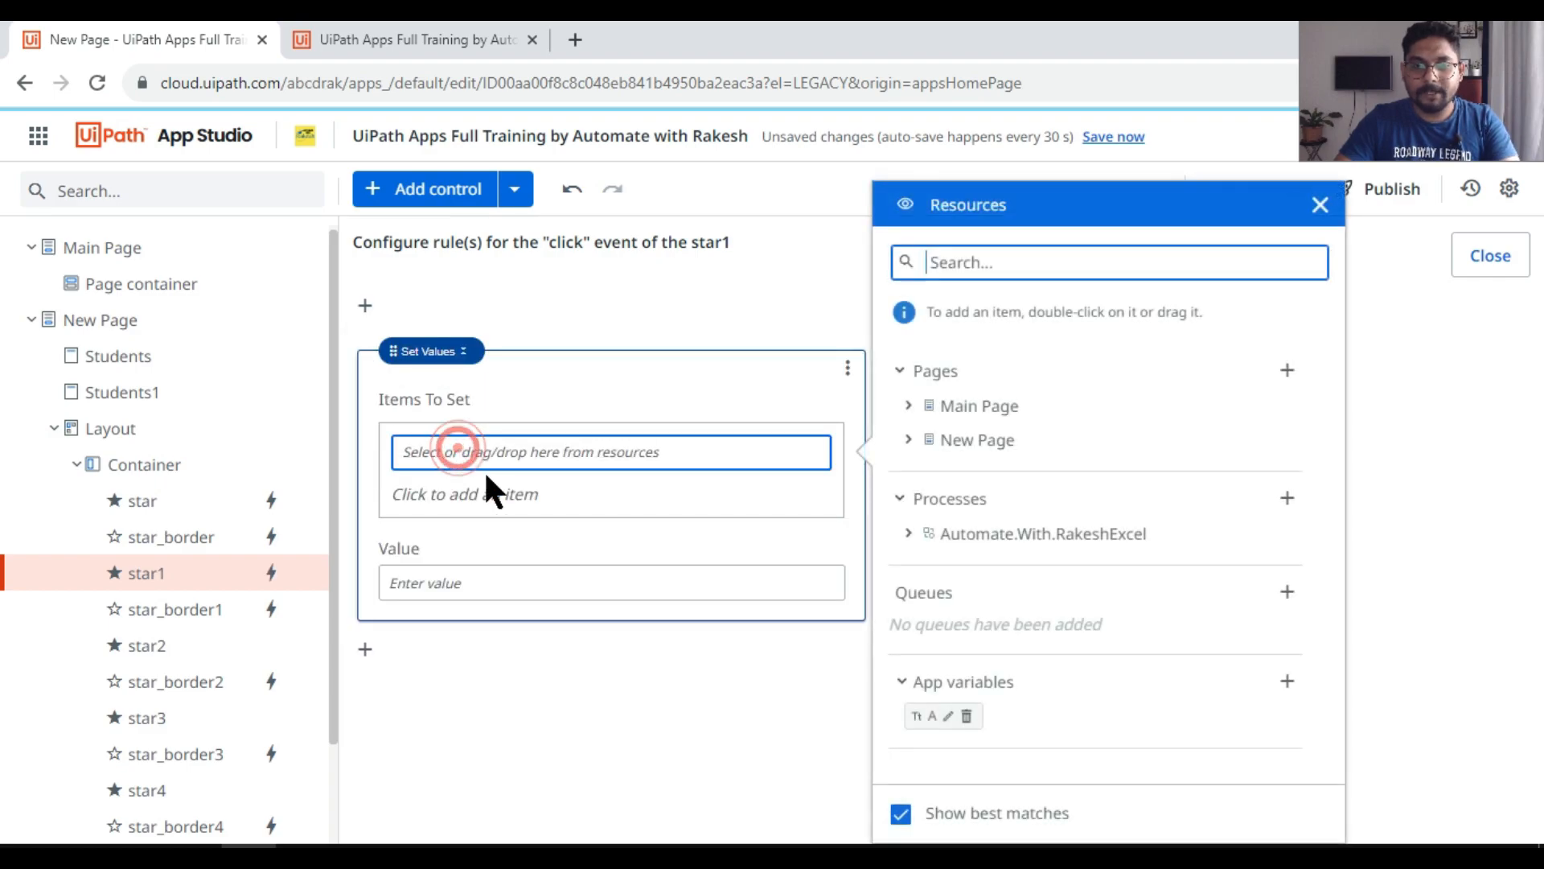
pyautogui.doubleClick(933, 716)
pyautogui.click(441, 582)
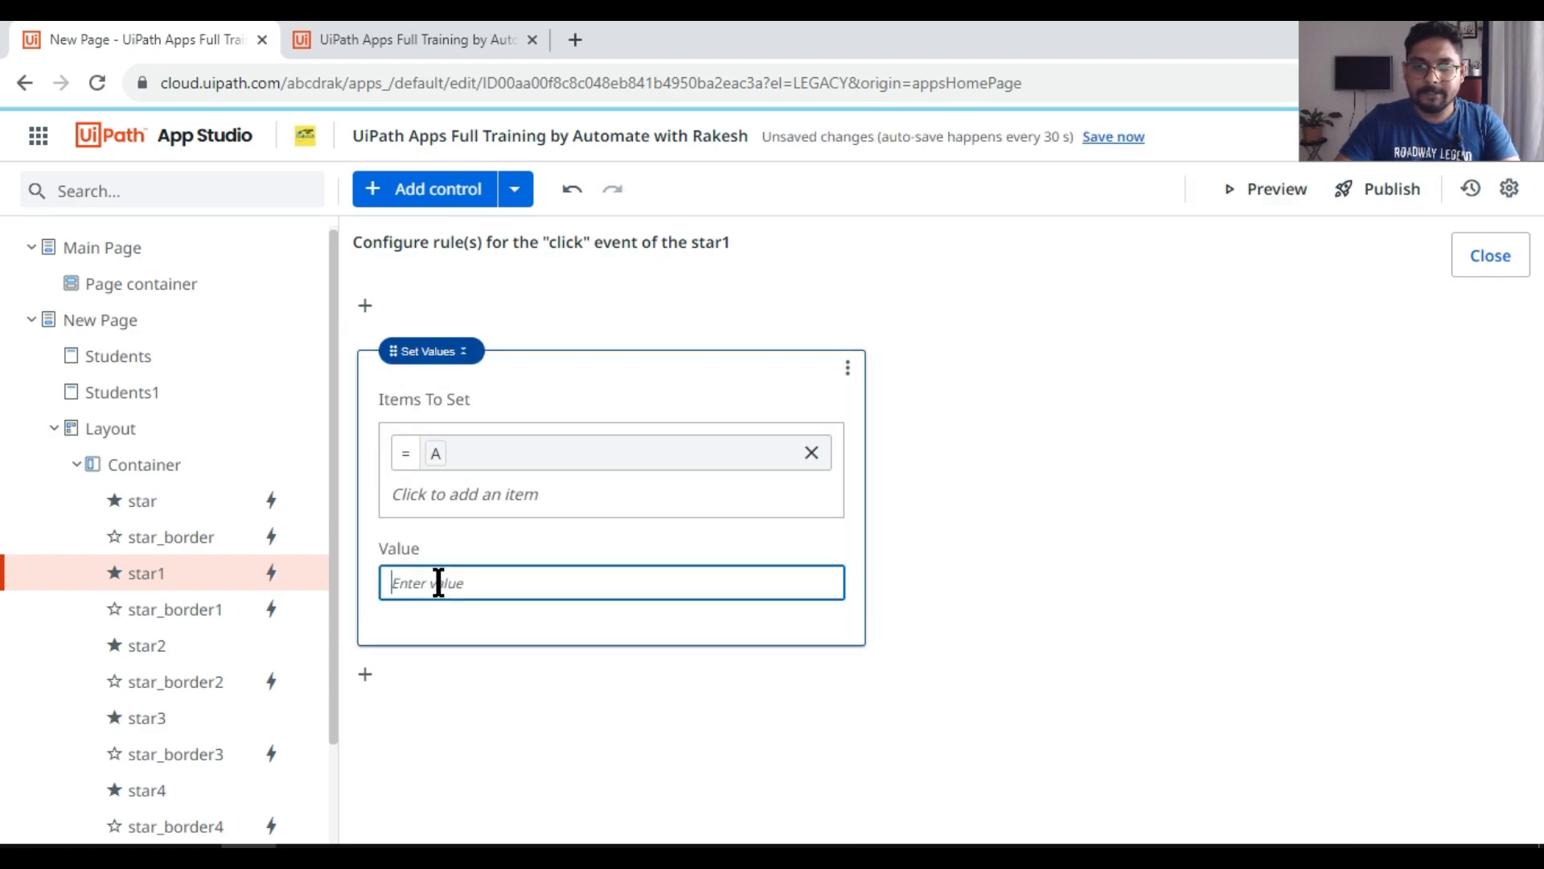
pyautogui.write('=2')
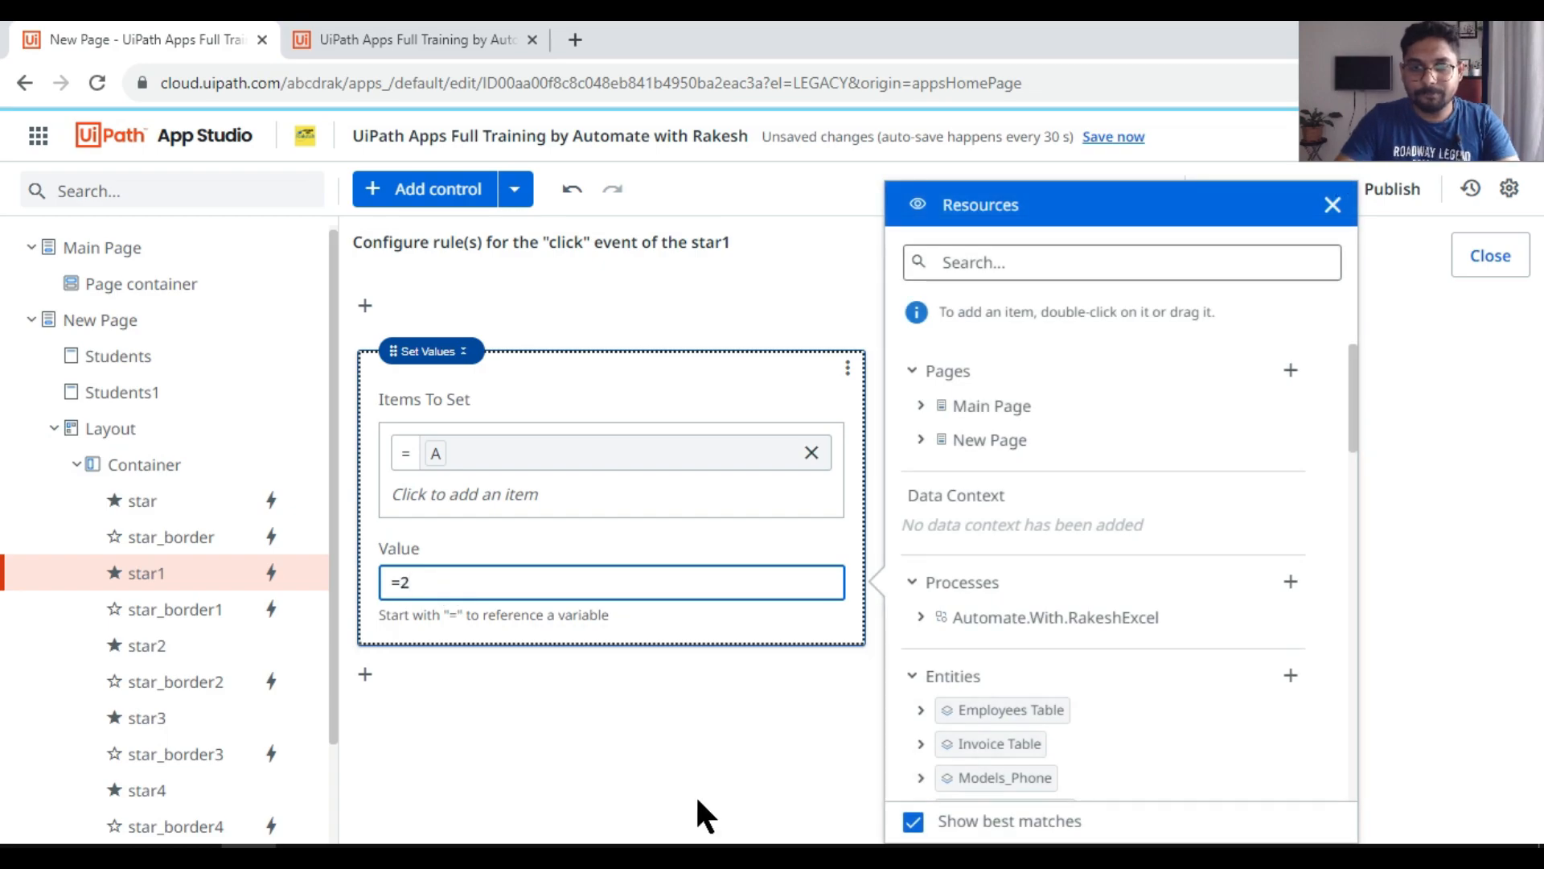
pyautogui.click(696, 798)
pyautogui.click(1472, 276)
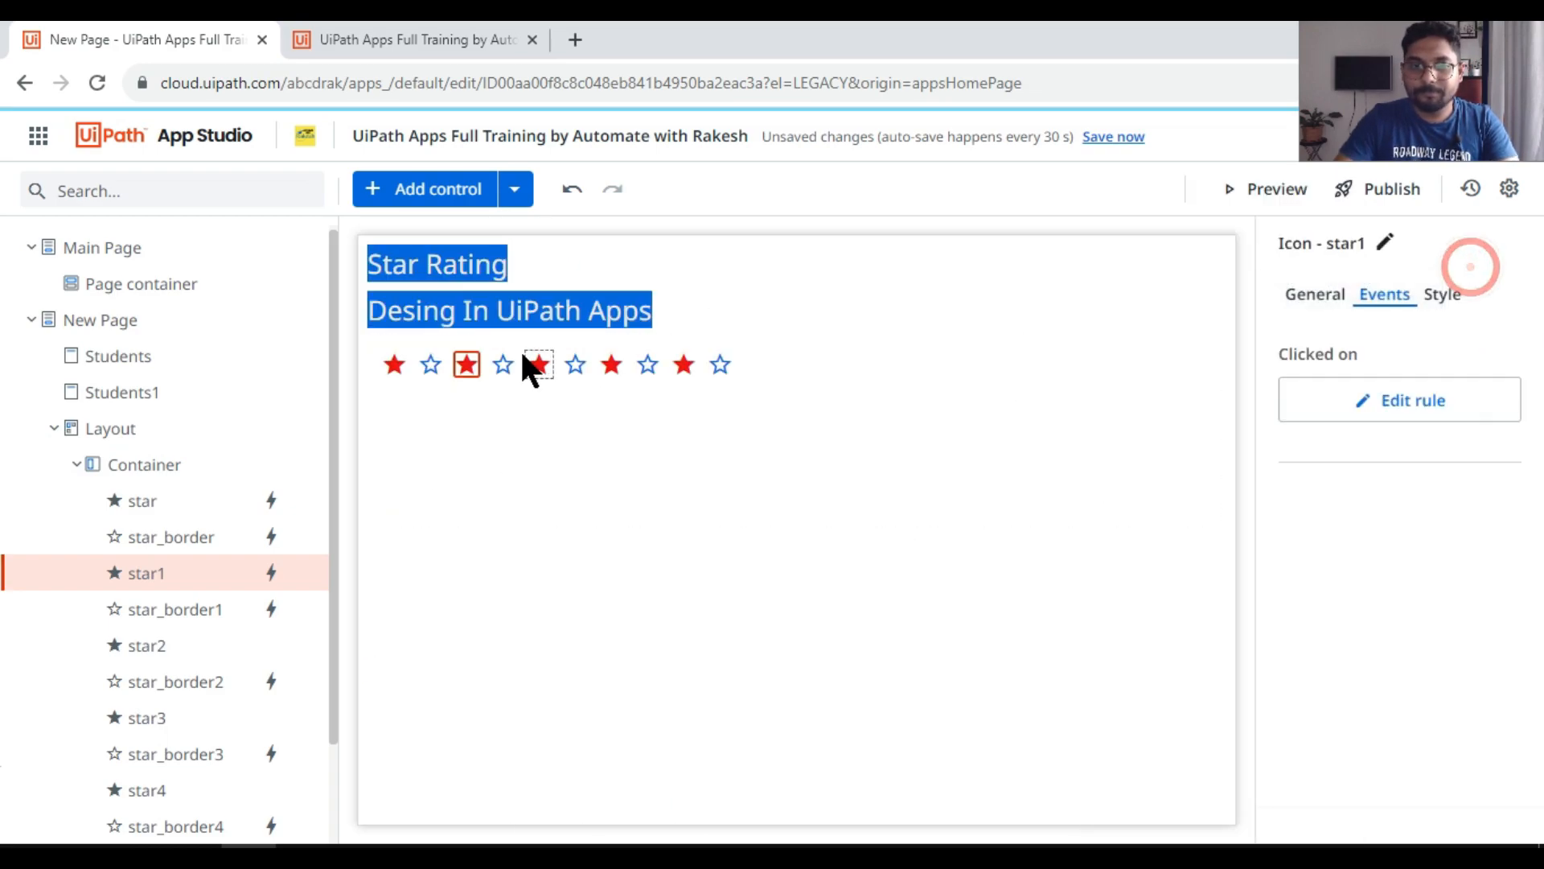
# Step: Create a Set Values click rule for the third filled star that sets variable A to =3
pyautogui.click(541, 366)
pyautogui.click(1412, 402)
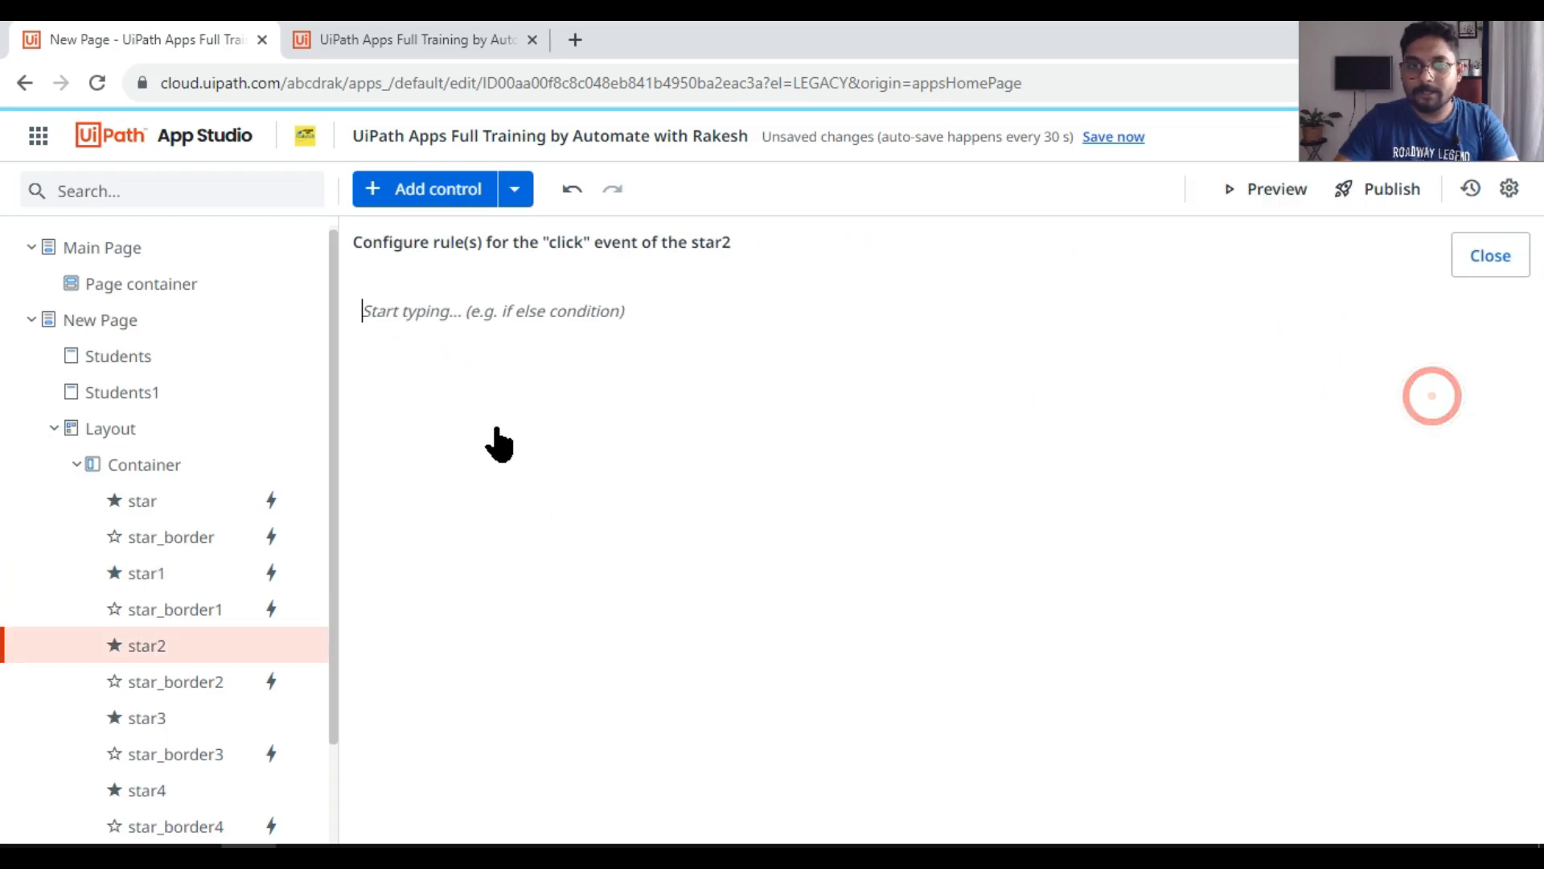
pyautogui.click(434, 567)
pyautogui.click(438, 447)
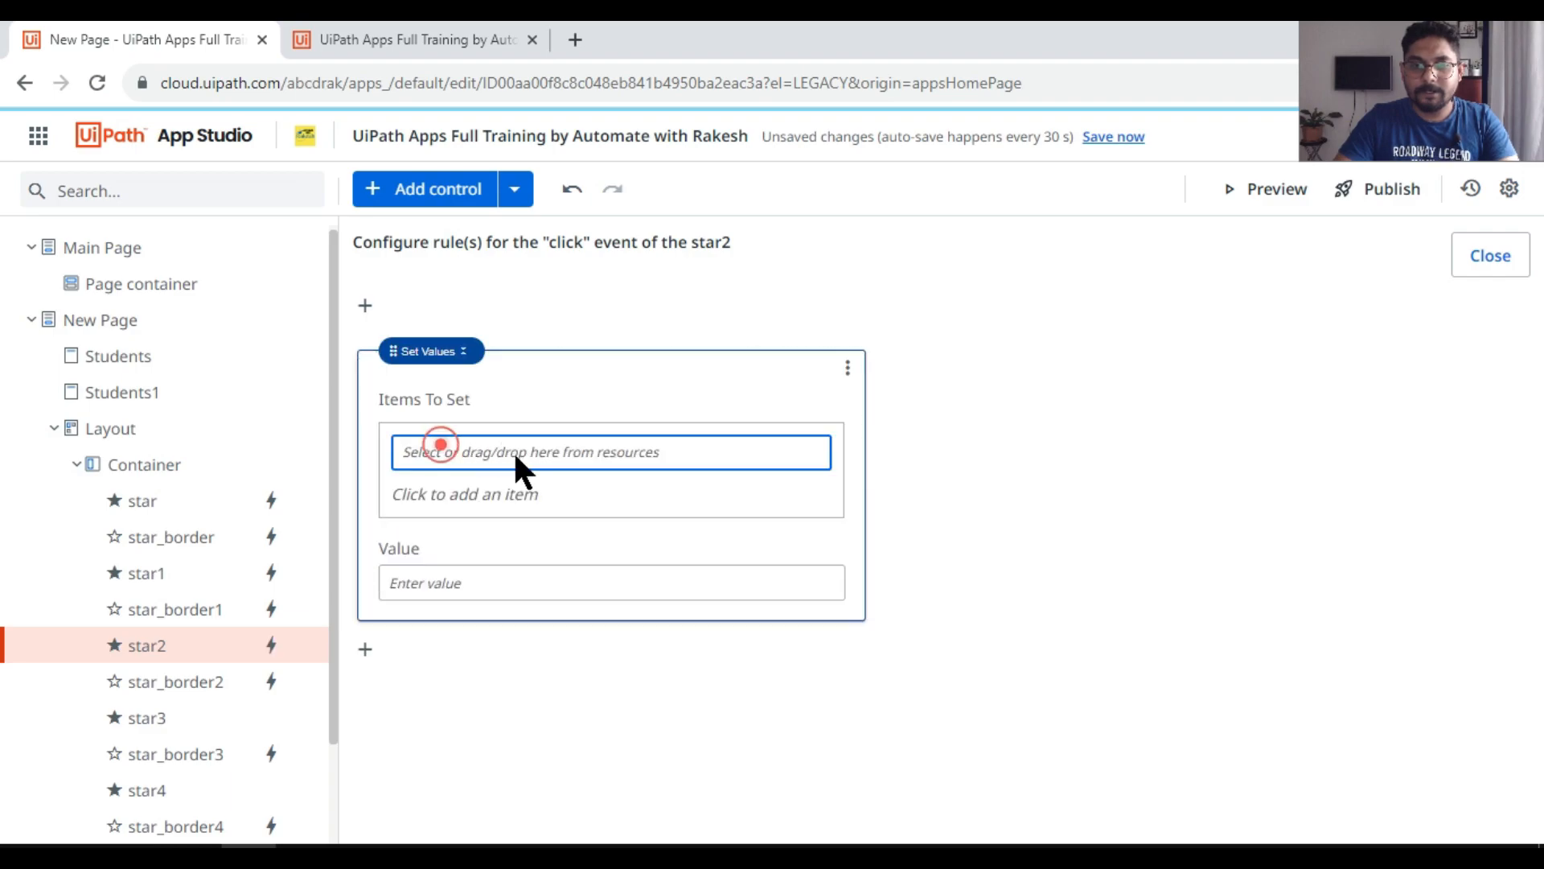
pyautogui.doubleClick(932, 715)
pyautogui.click(477, 587)
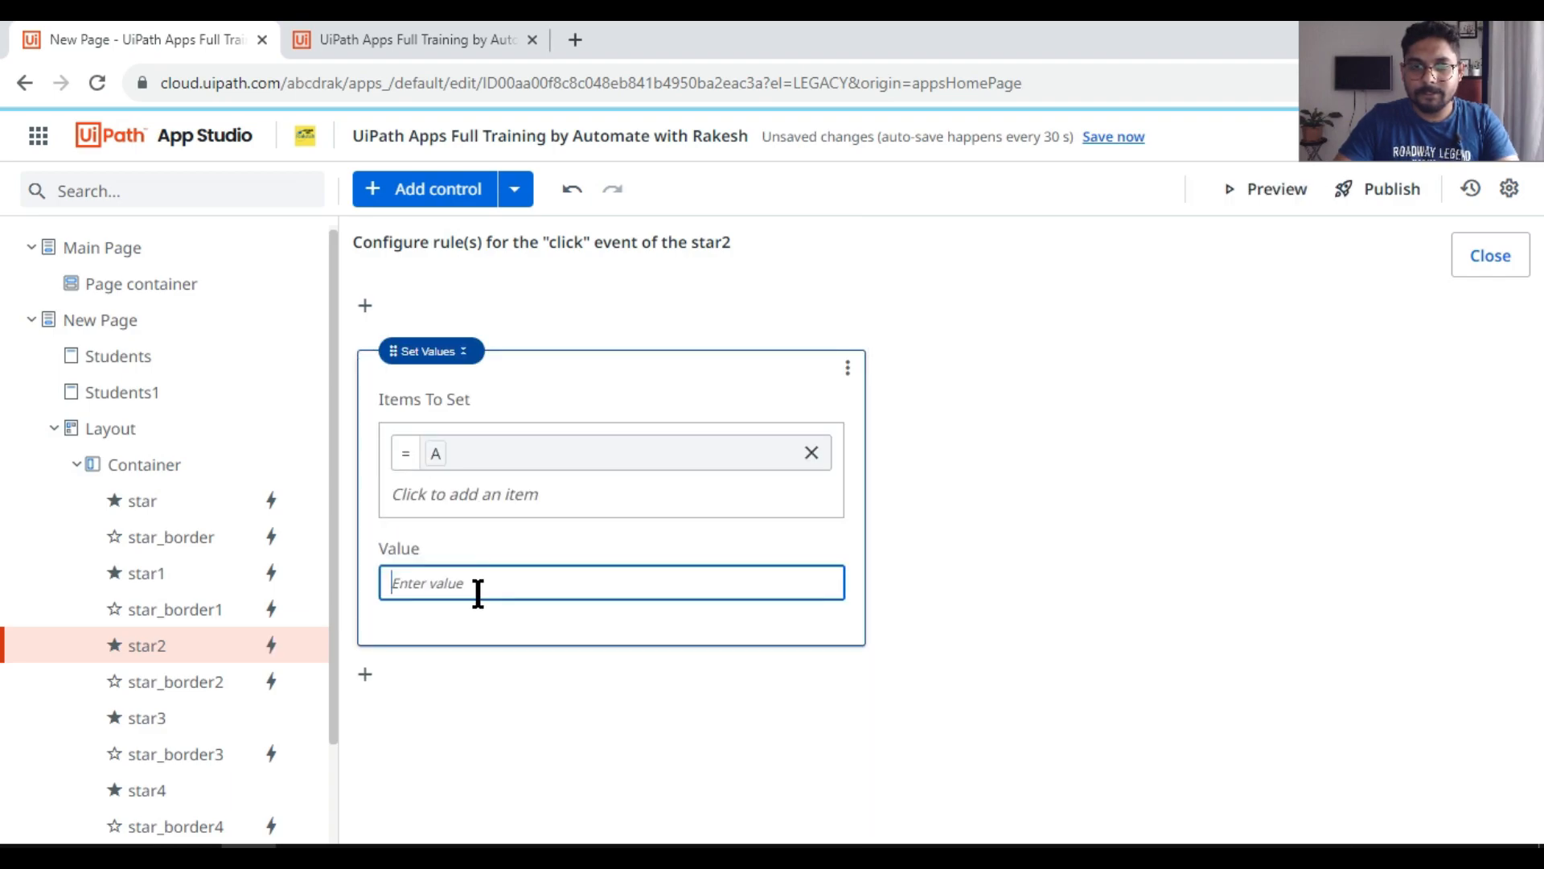
pyautogui.write('=3')
pyautogui.click(611, 702)
pyautogui.click(1493, 264)
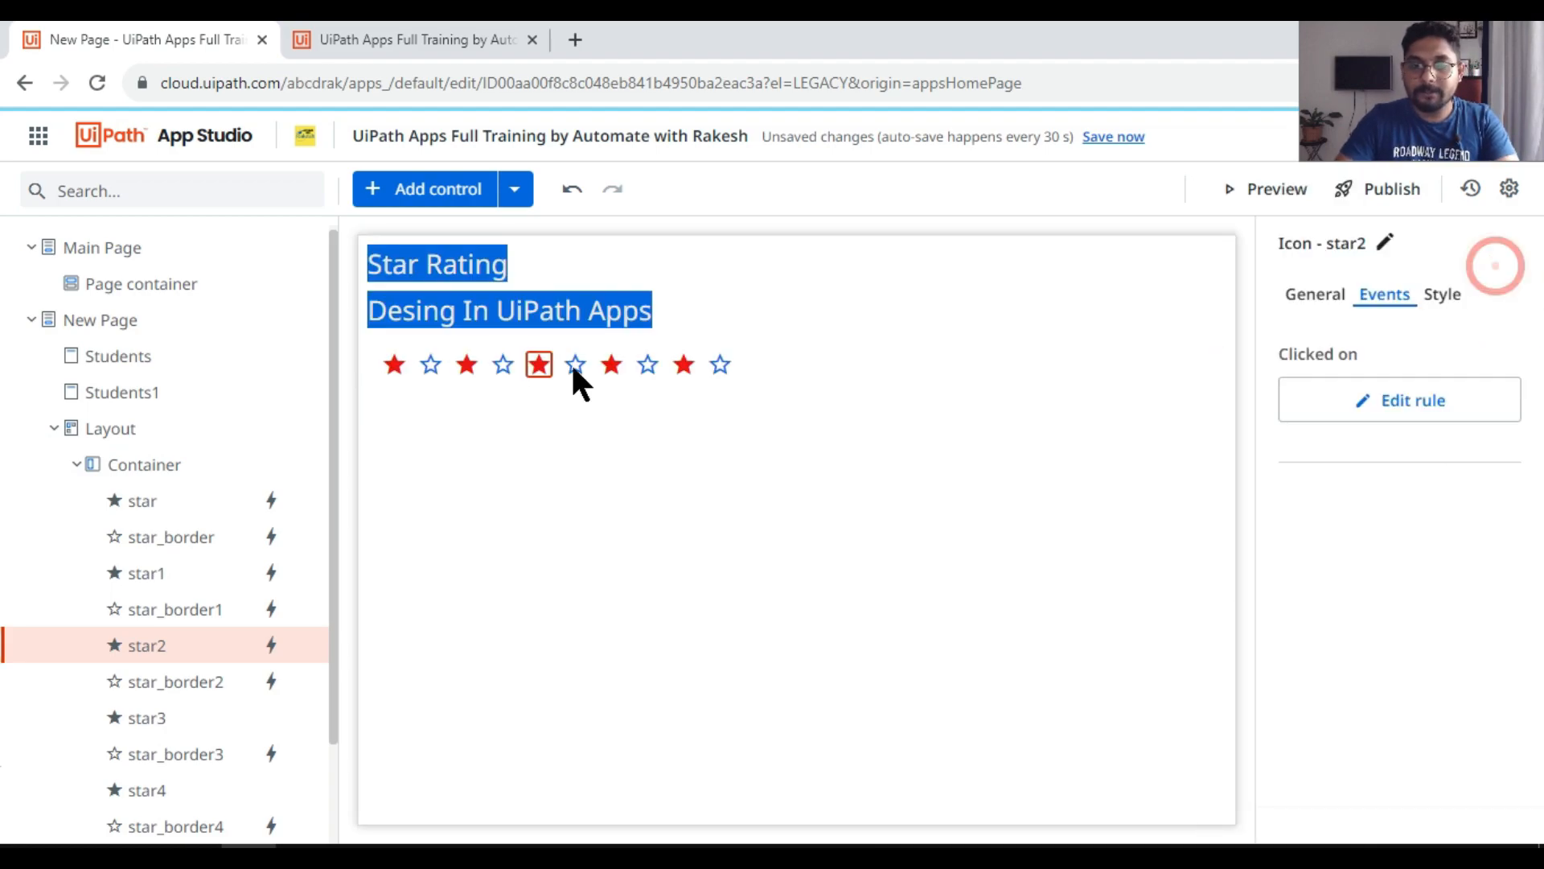
# Step: Create a Set Values click rule for the fourth filled star that sets variable A to =4
pyautogui.click(612, 364)
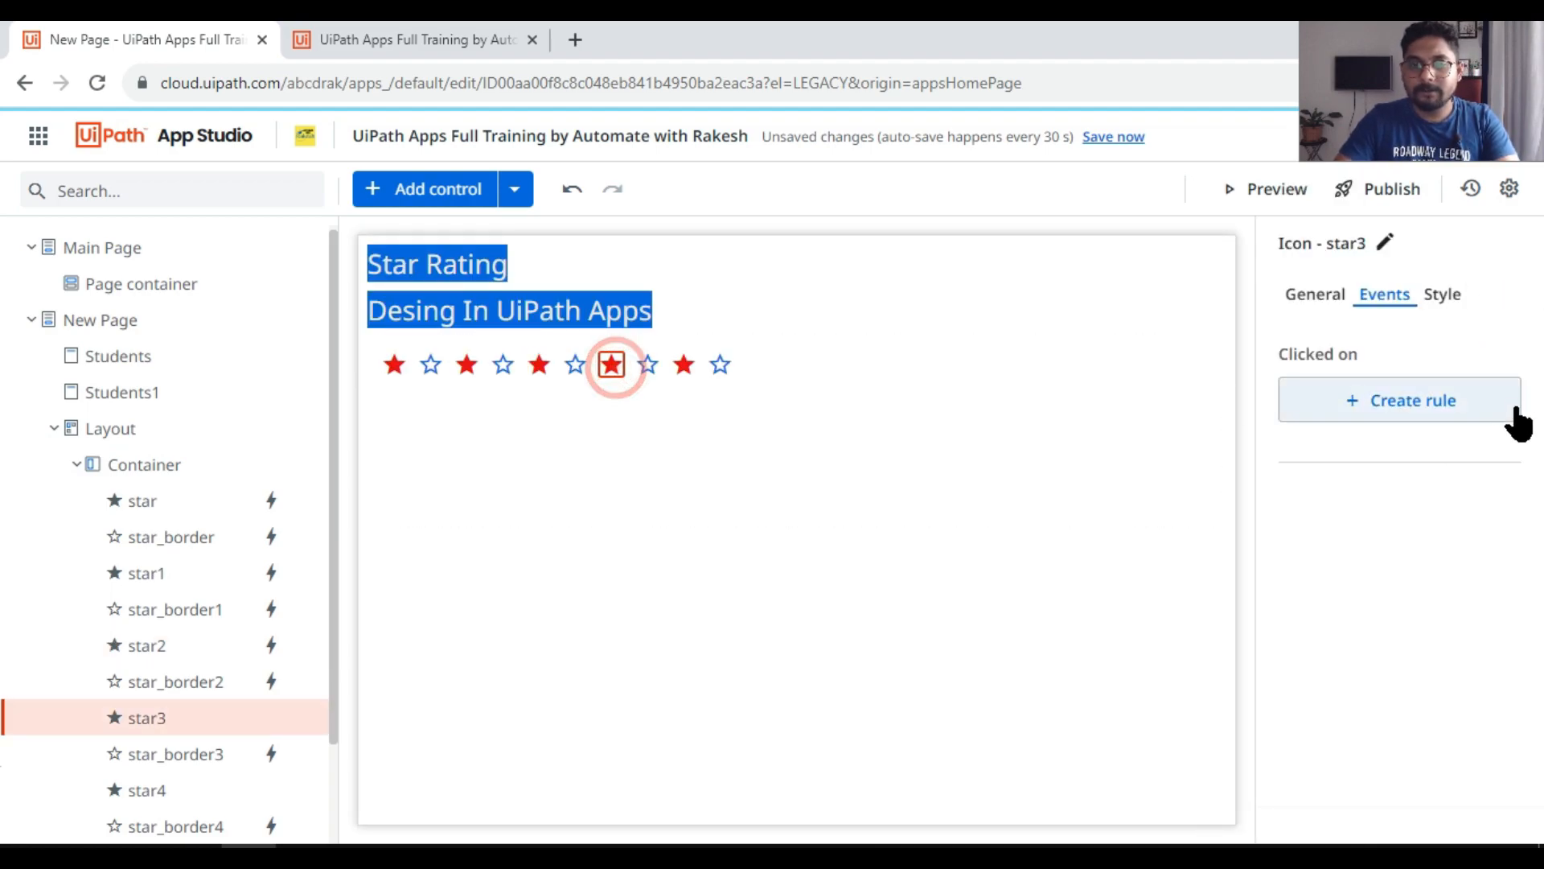
pyautogui.click(1456, 399)
pyautogui.click(433, 566)
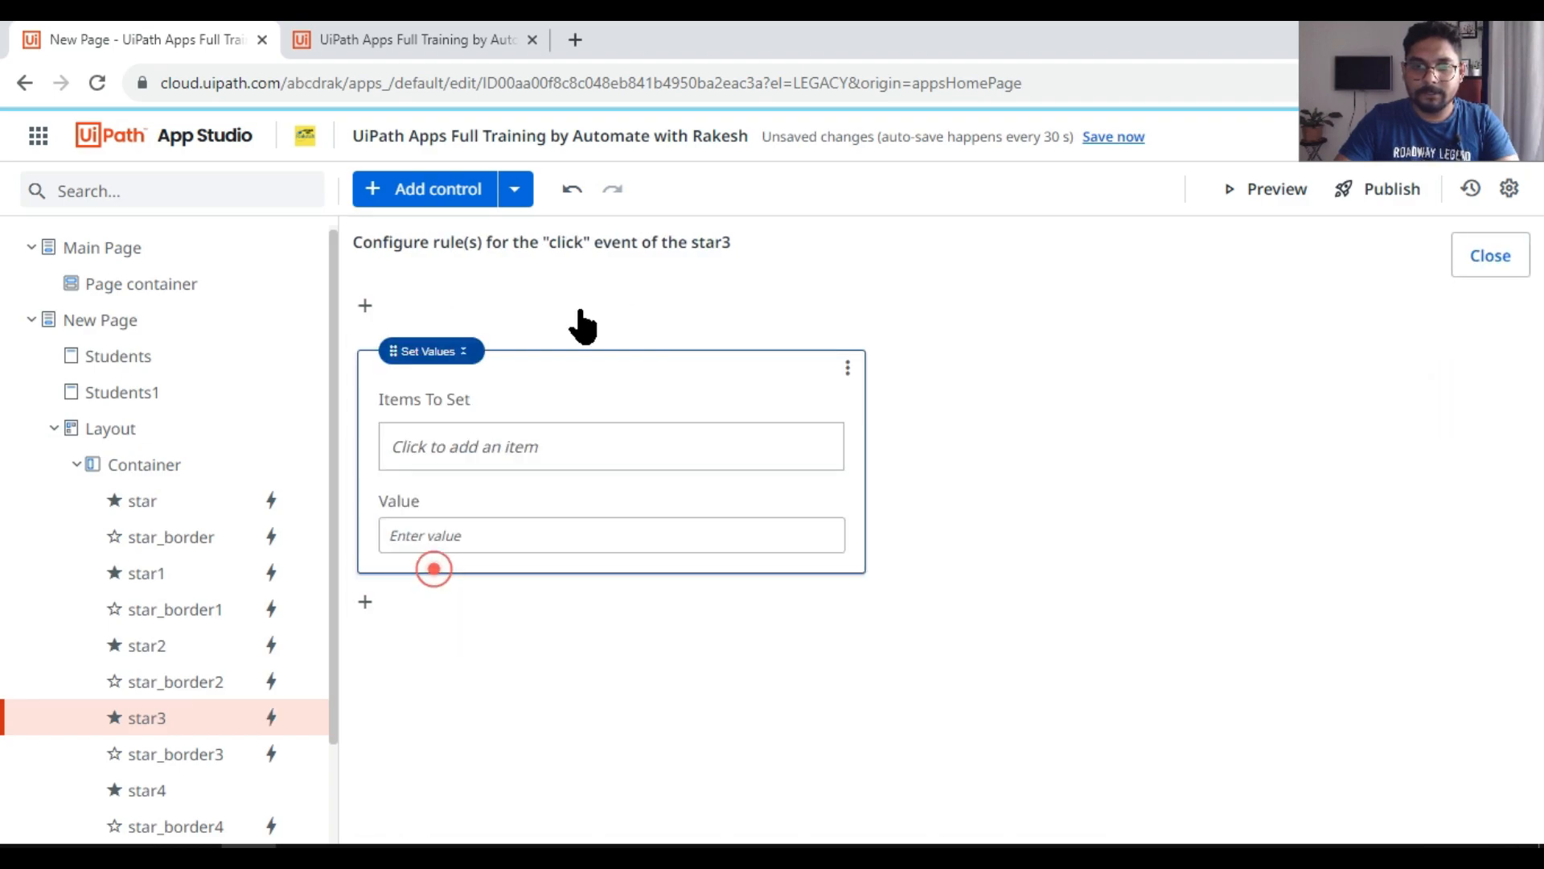
pyautogui.click(453, 439)
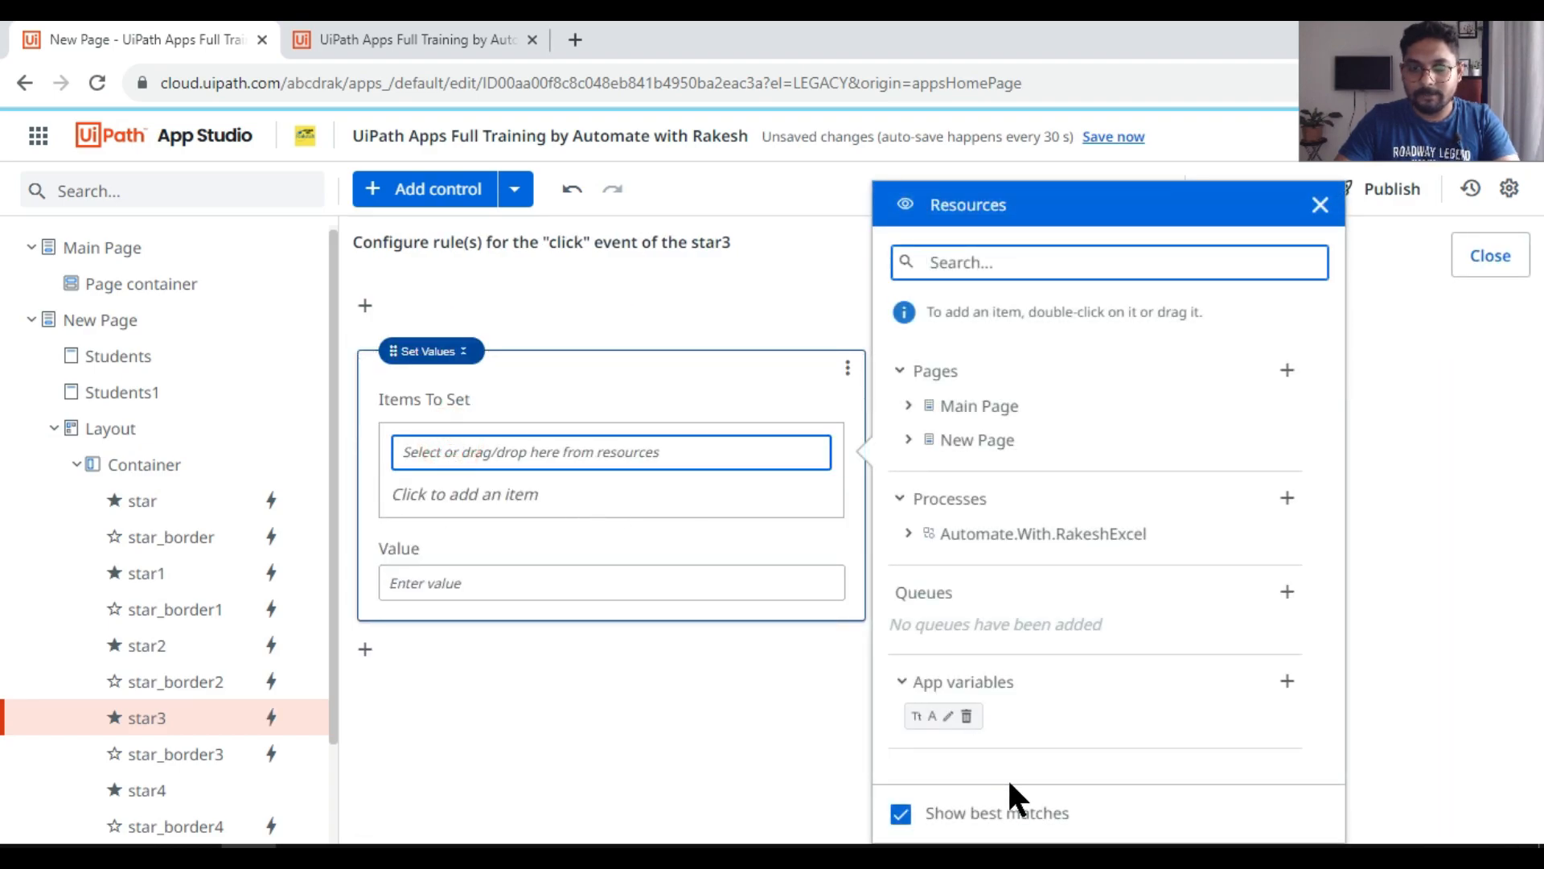
pyautogui.click(924, 720)
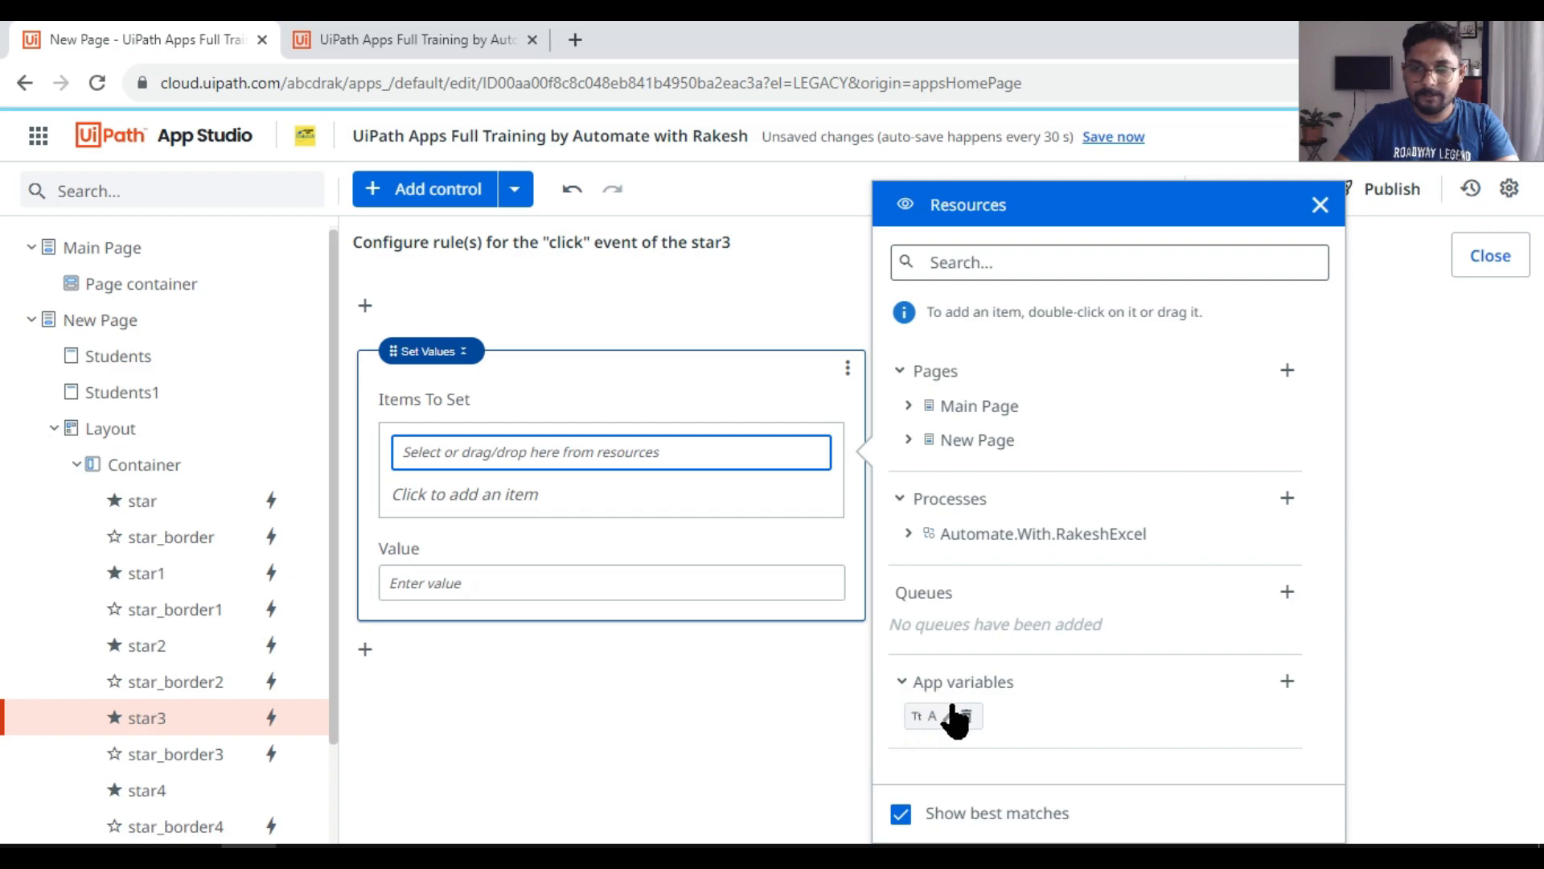
pyautogui.doubleClick(935, 716)
pyautogui.click(472, 580)
pyautogui.write('=4')
pyautogui.click(589, 696)
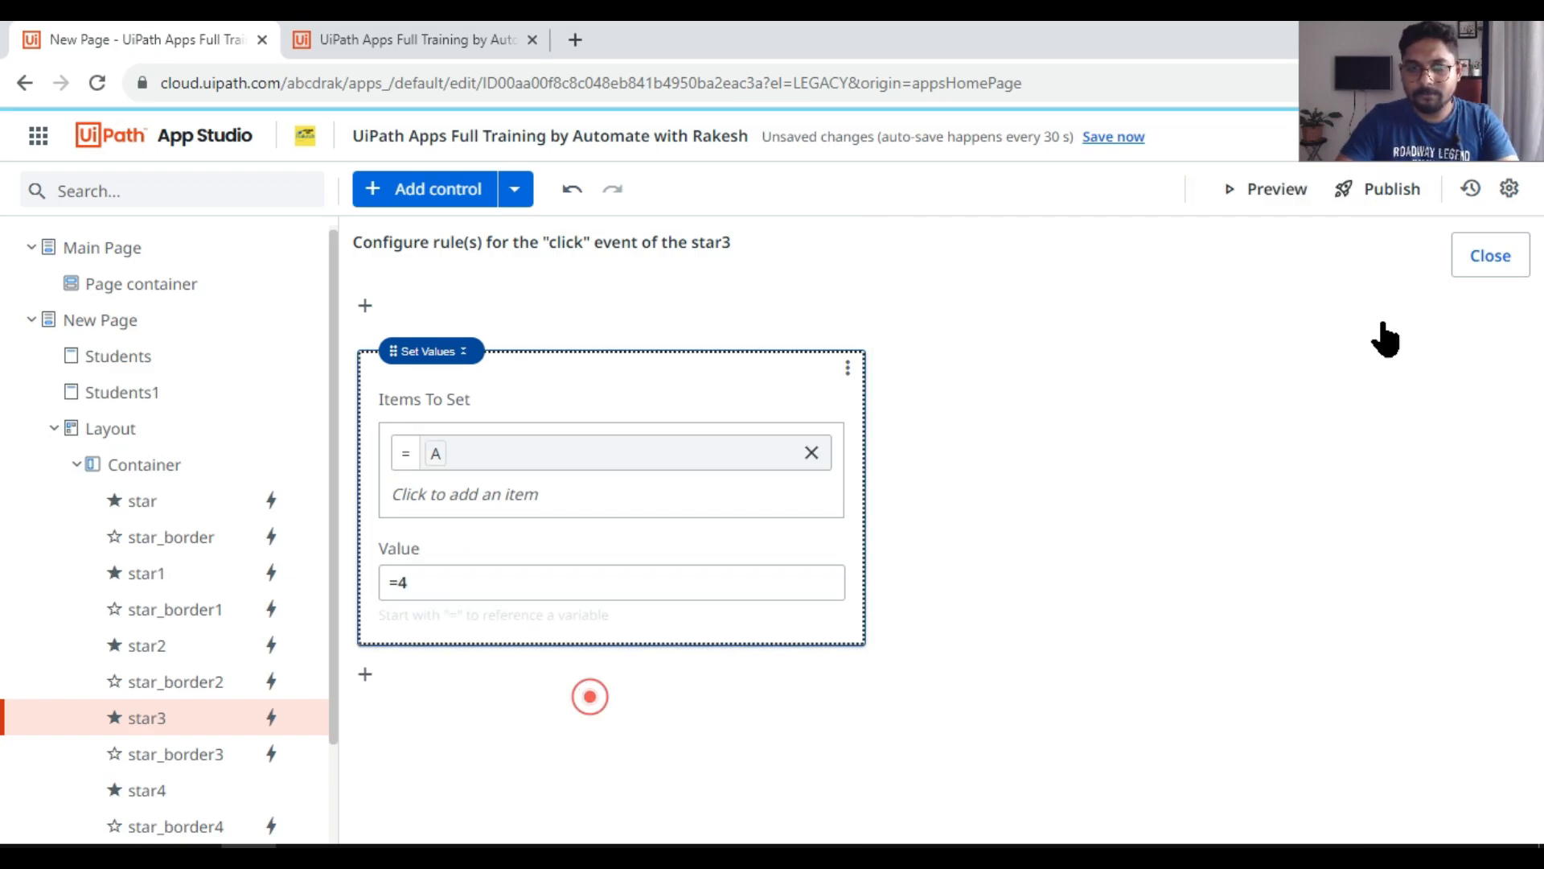
pyautogui.click(1512, 255)
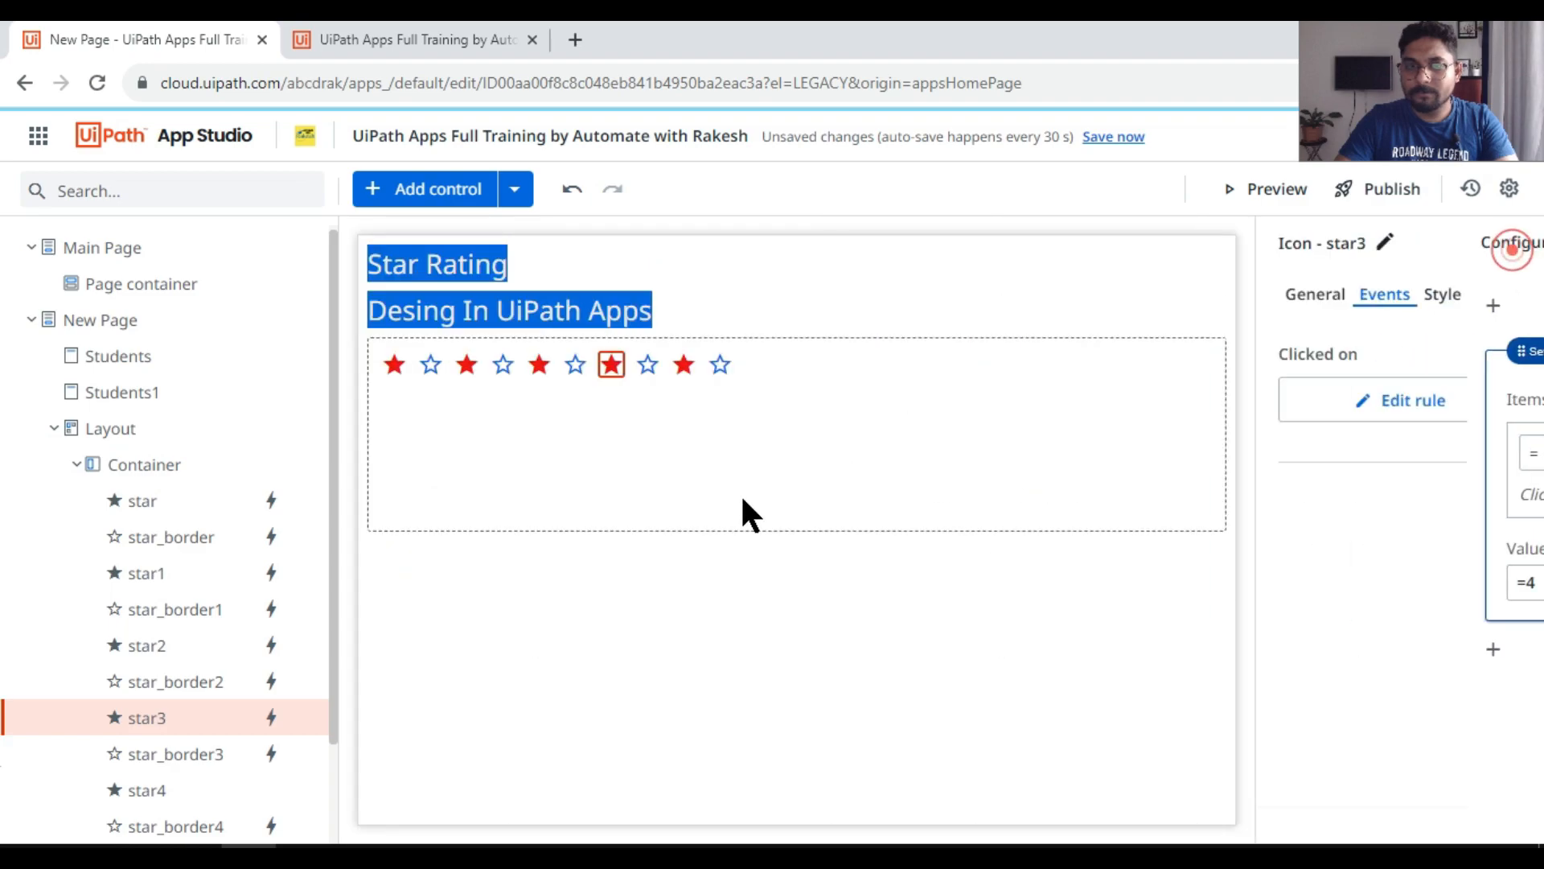
# Step: Create a Set Values click rule for the fifth filled star that sets variable A to =5
pyautogui.click(684, 360)
pyautogui.click(1447, 414)
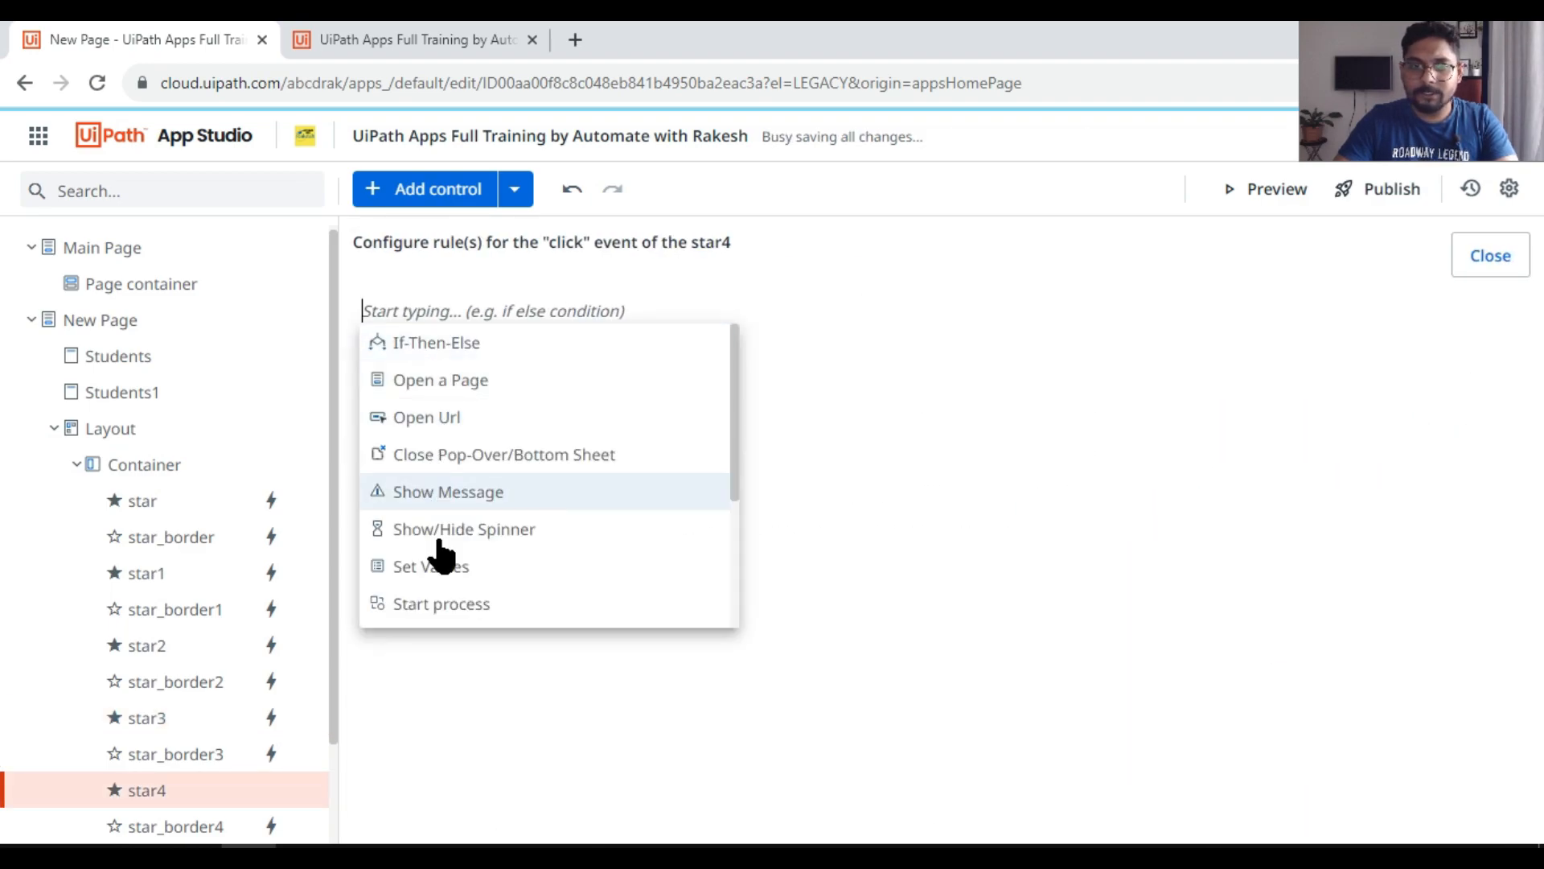
pyautogui.click(450, 568)
pyautogui.click(462, 448)
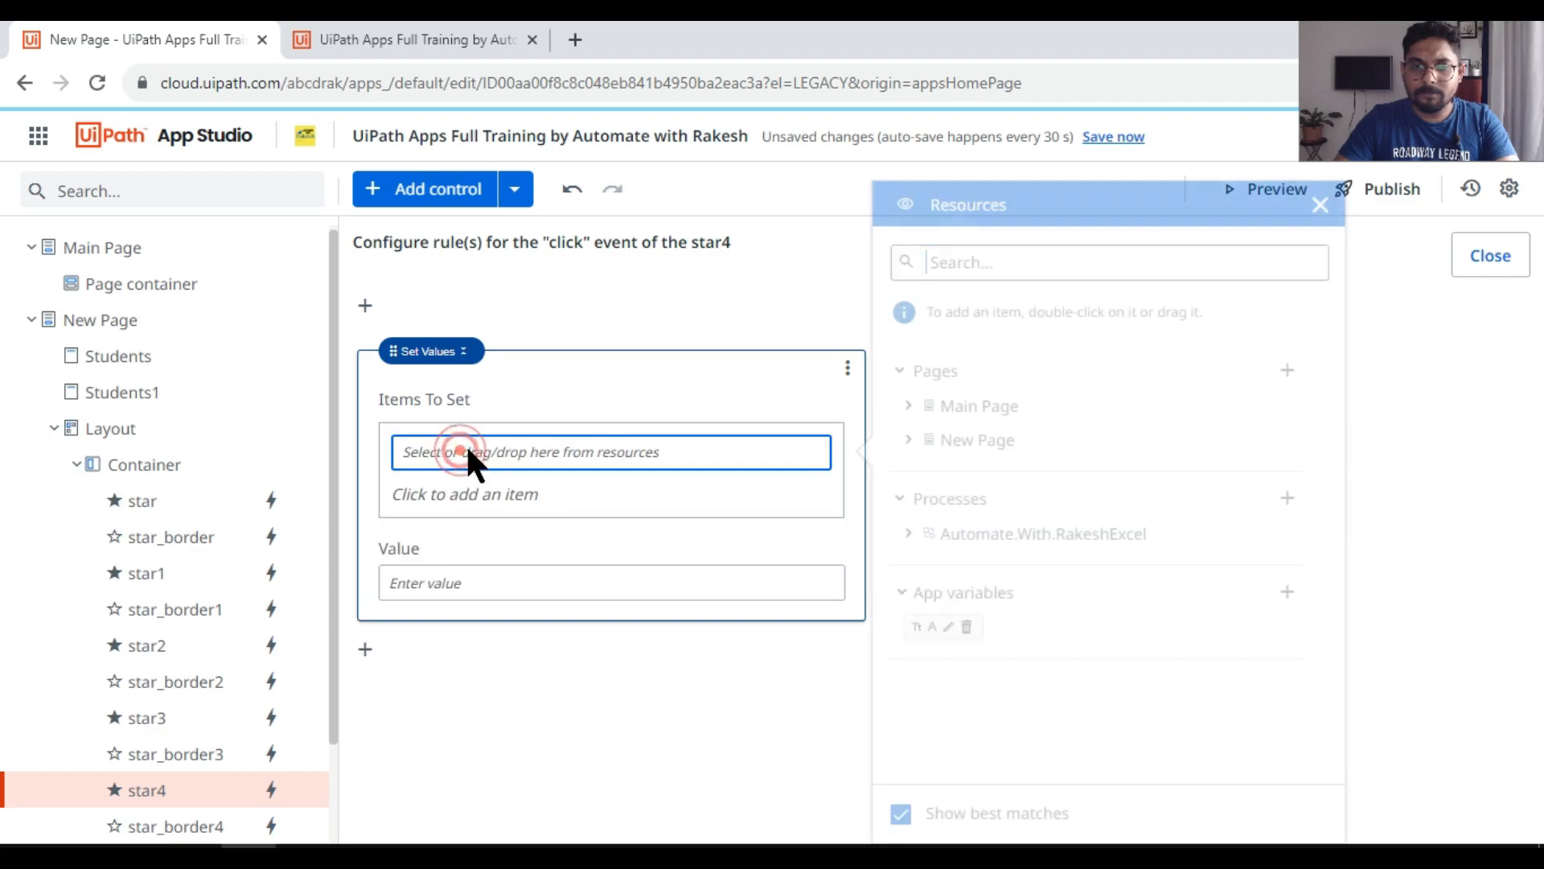
pyautogui.doubleClick(932, 718)
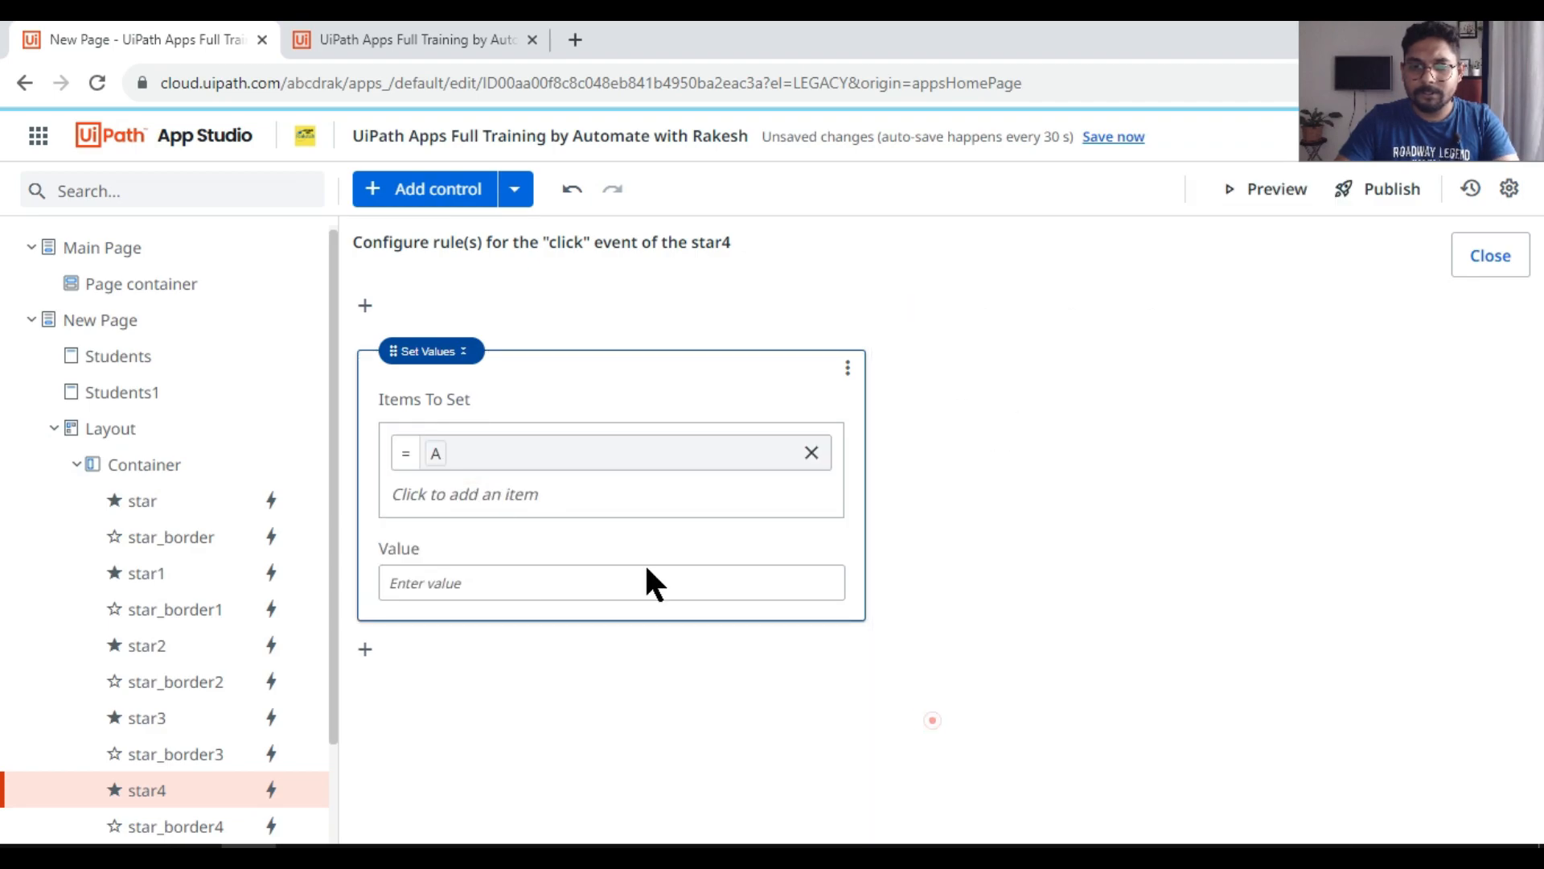
pyautogui.click(438, 581)
pyautogui.write('=')
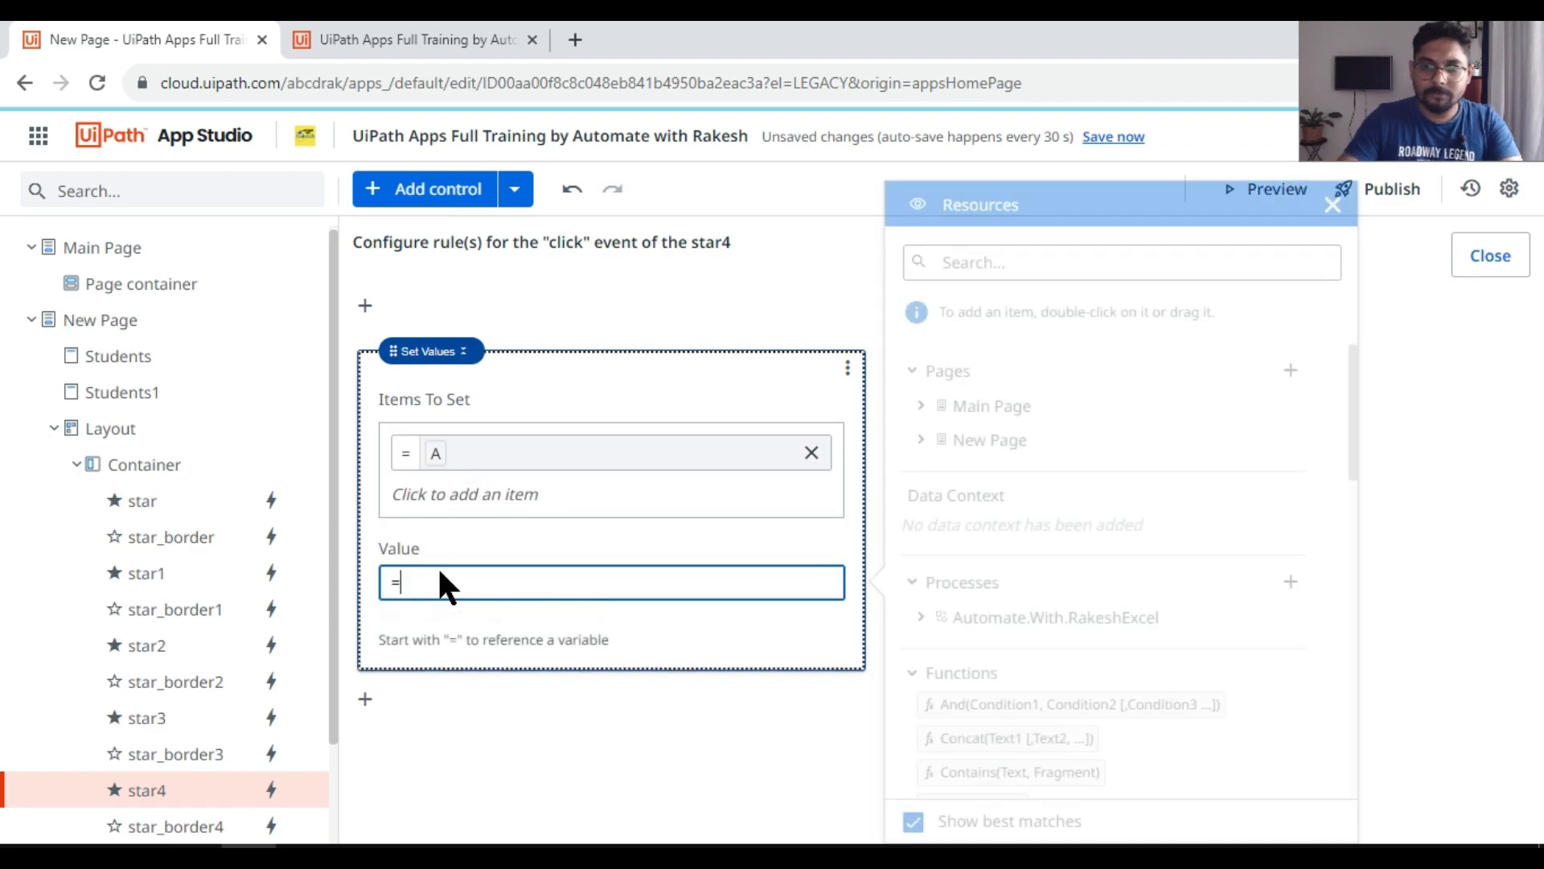
pyautogui.write('5')
pyautogui.click(721, 724)
pyautogui.click(1492, 256)
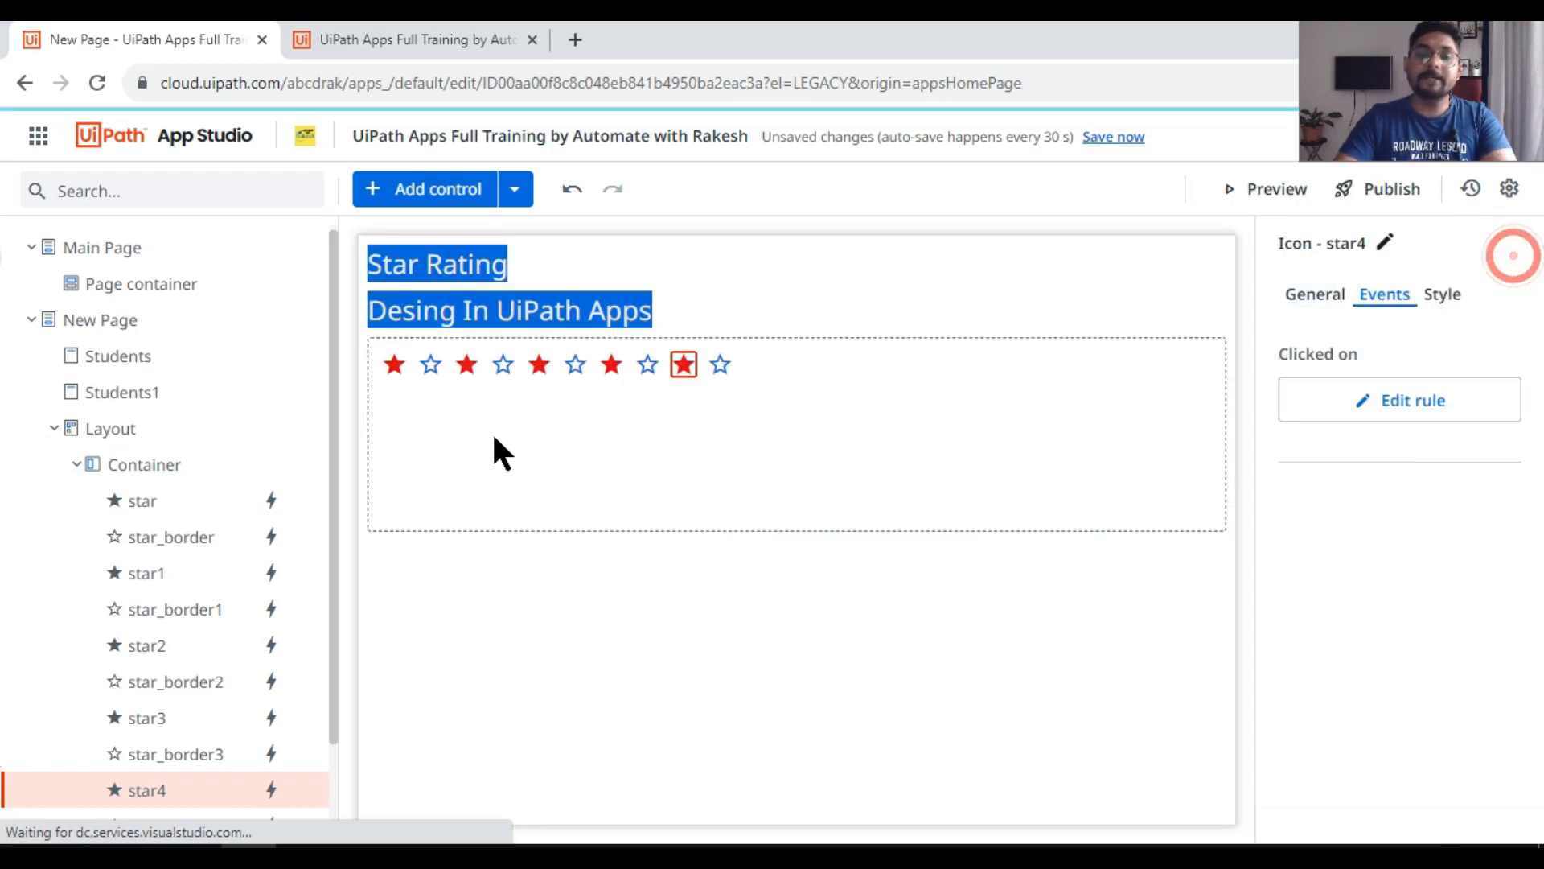
# Step: Review the click rules of the second and fourth filled stars against the running app
pyautogui.click(392, 368)
pyautogui.click(470, 366)
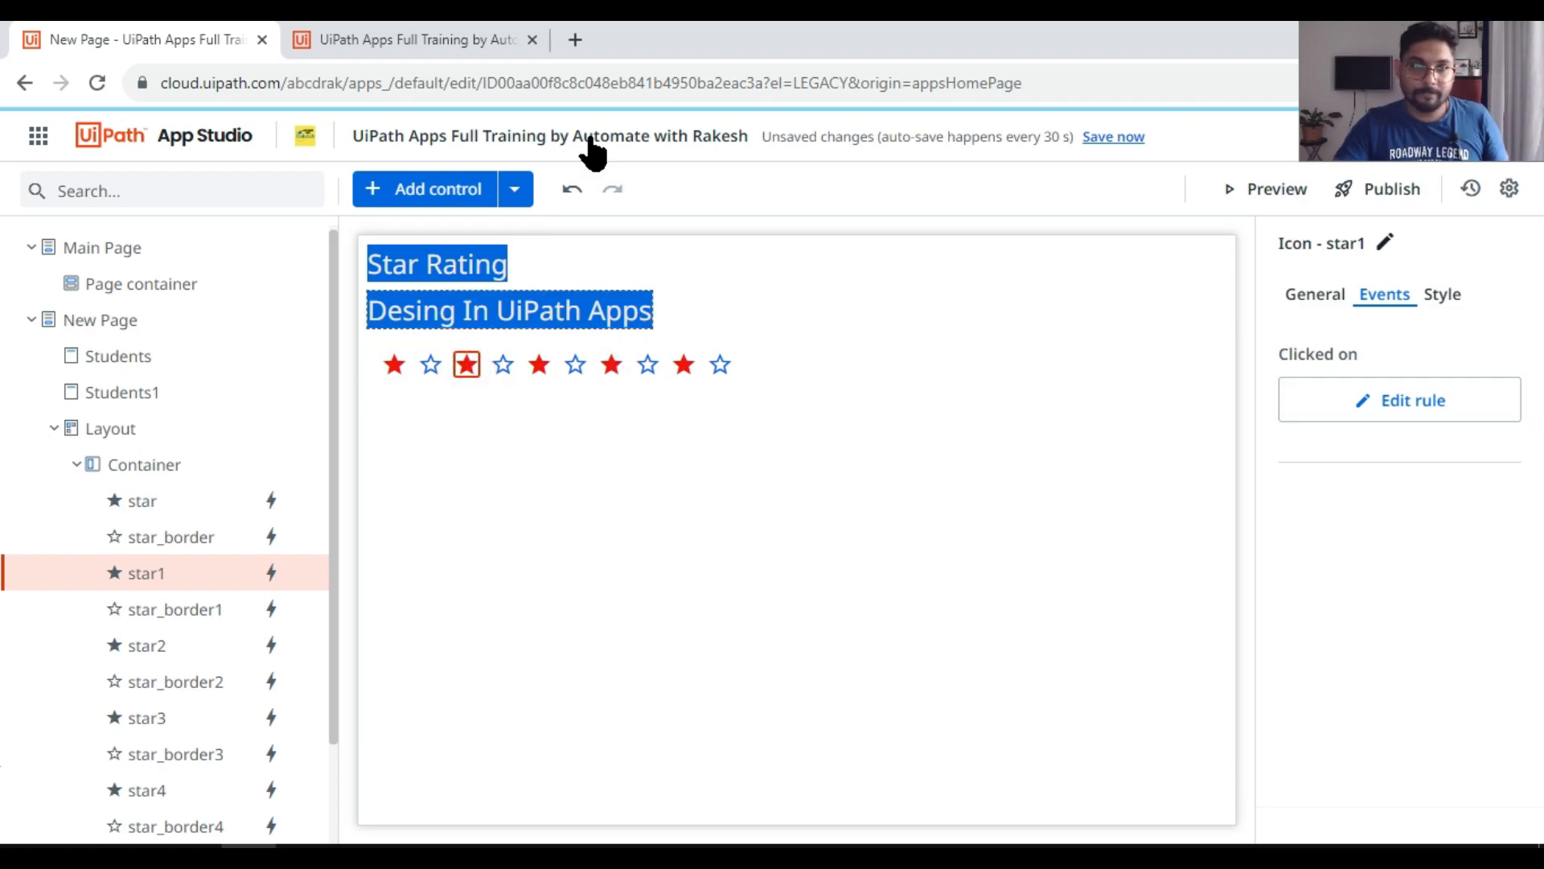
pyautogui.click(423, 40)
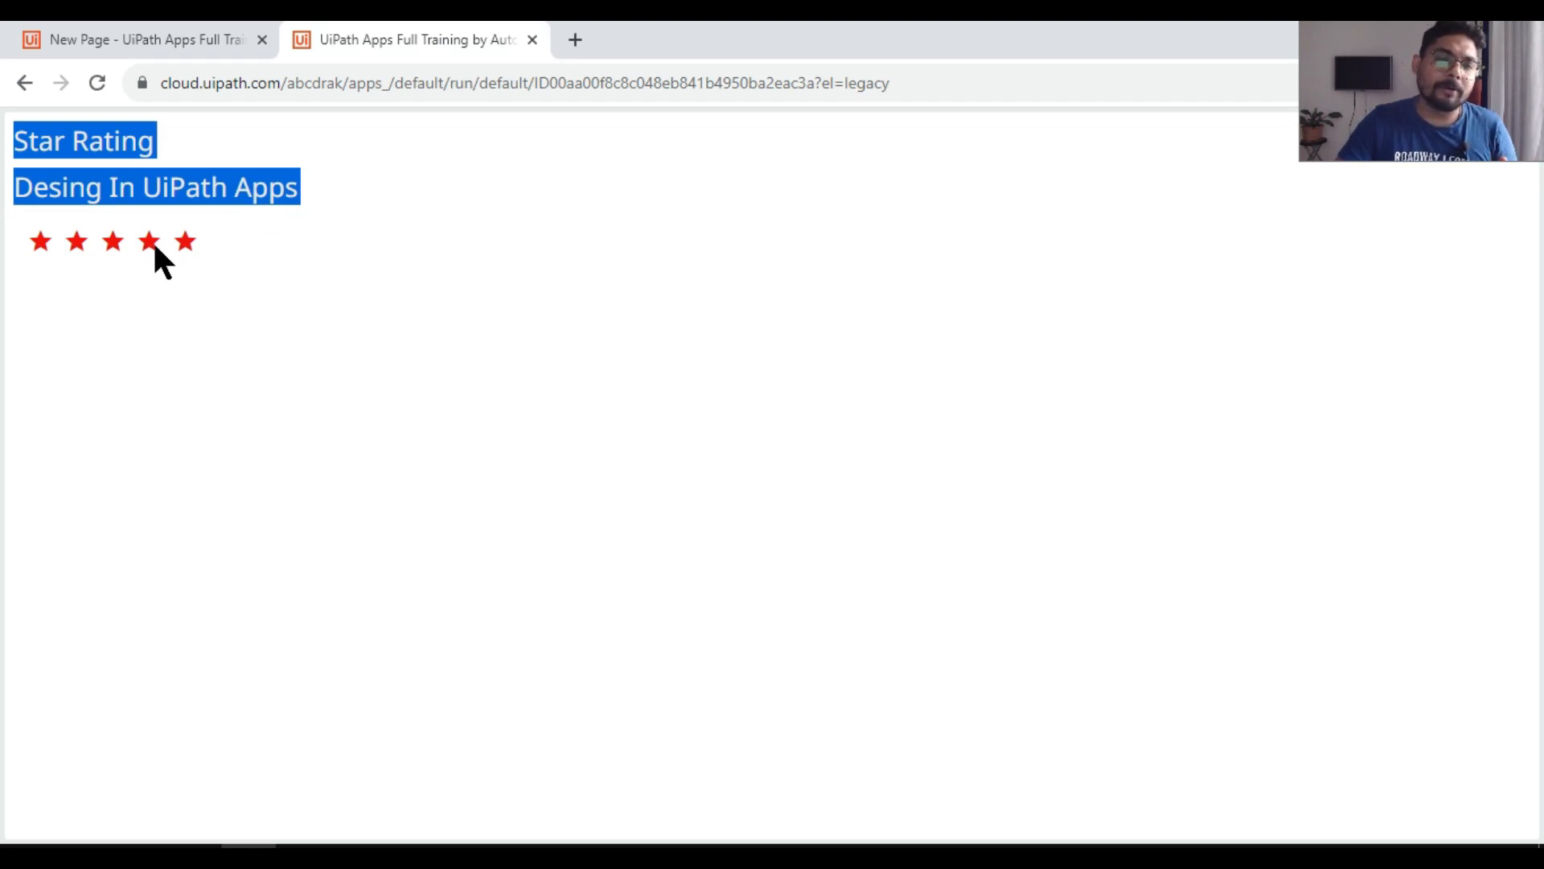
pyautogui.click(144, 40)
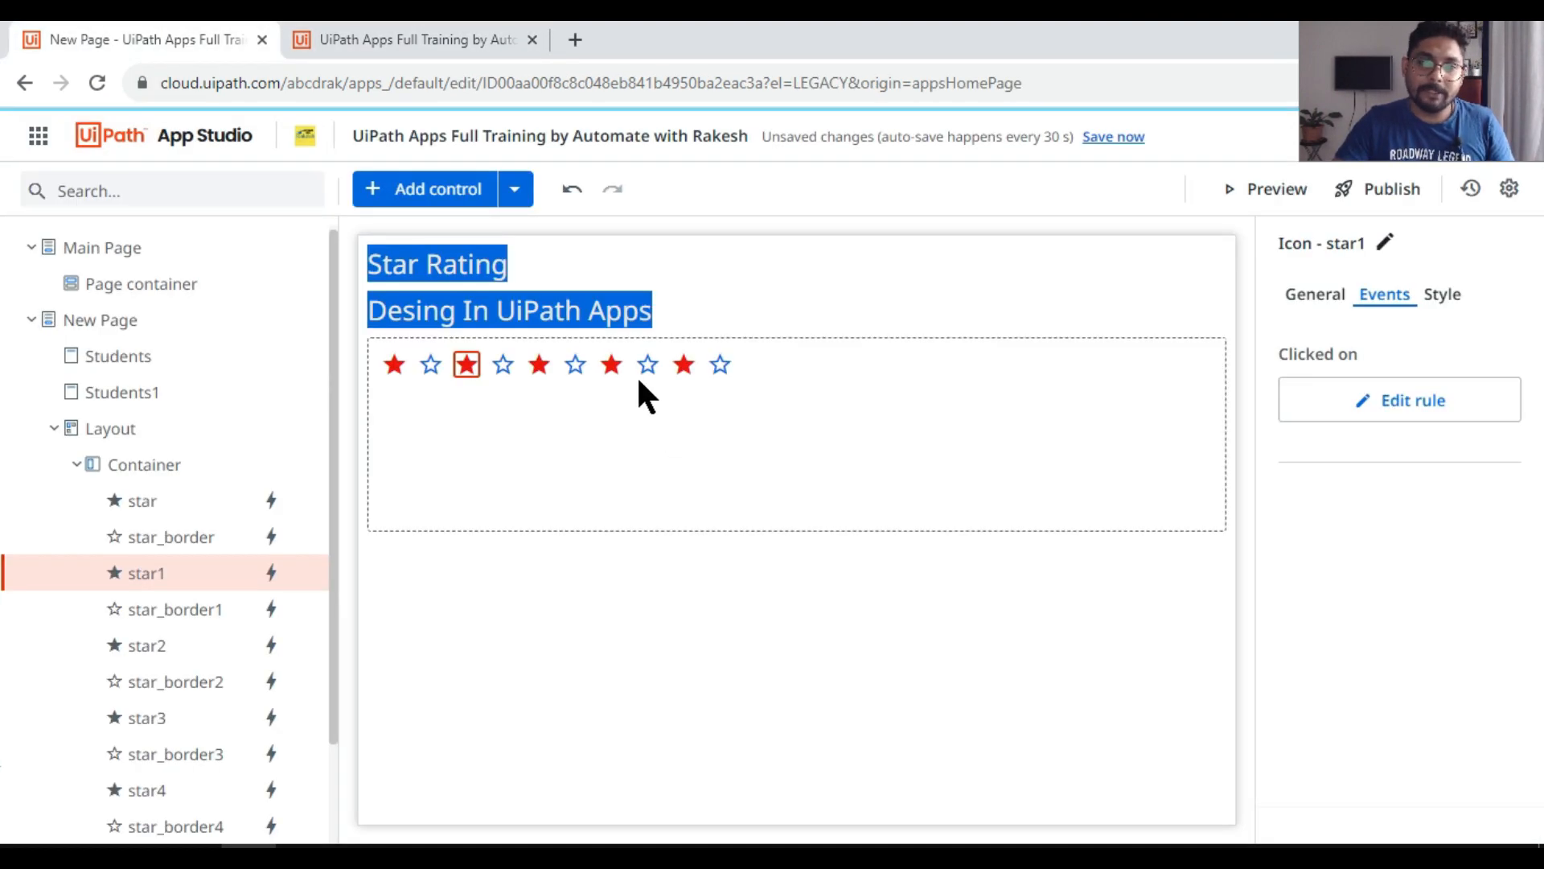
pyautogui.click(1410, 412)
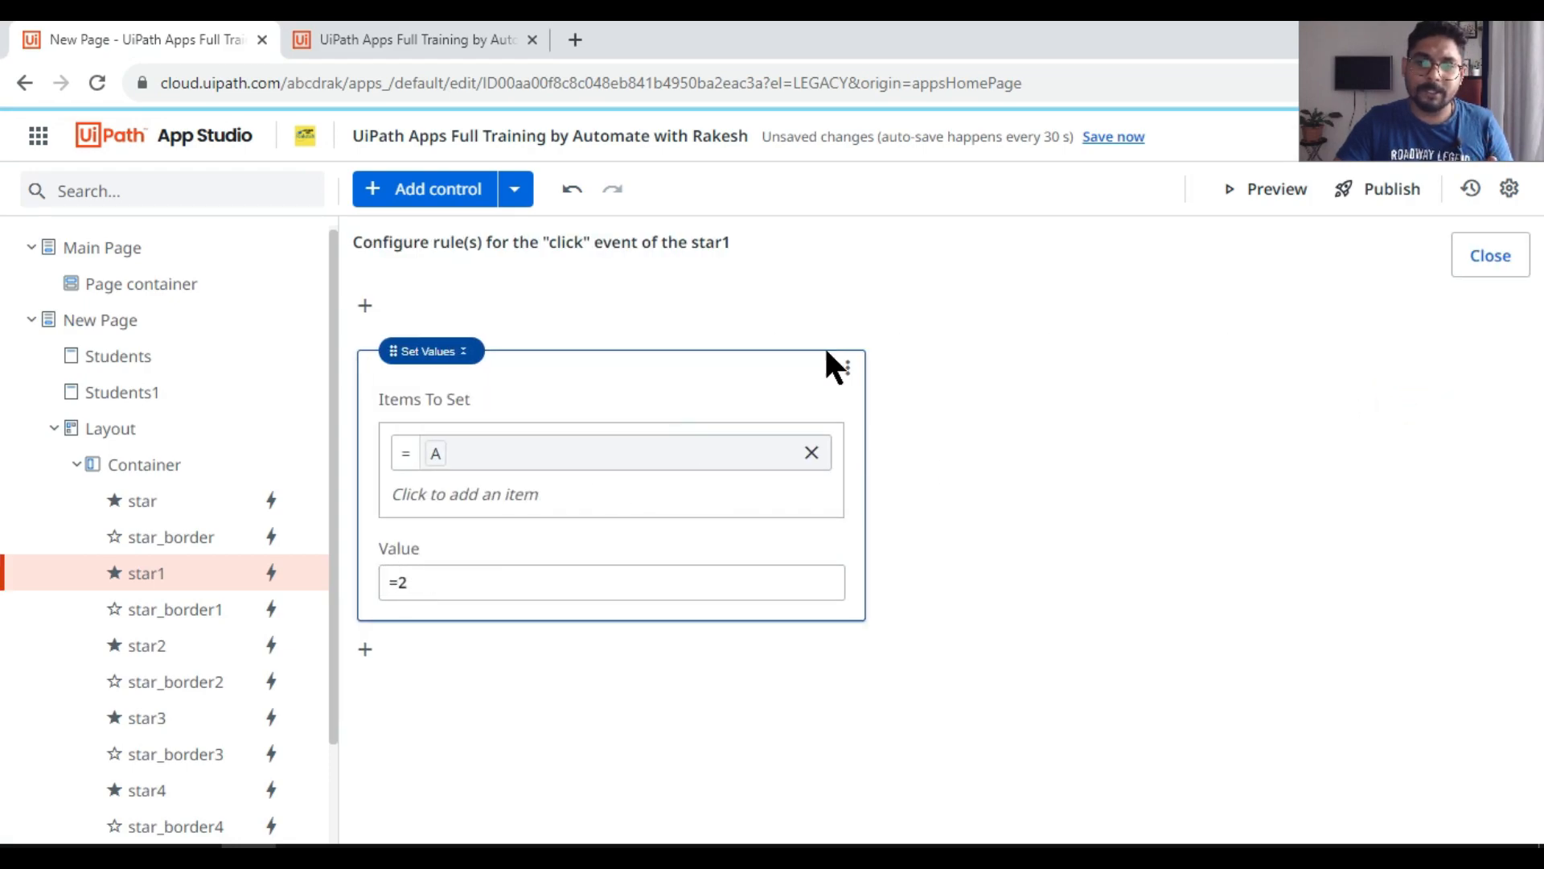
pyautogui.click(1490, 255)
pyautogui.click(611, 363)
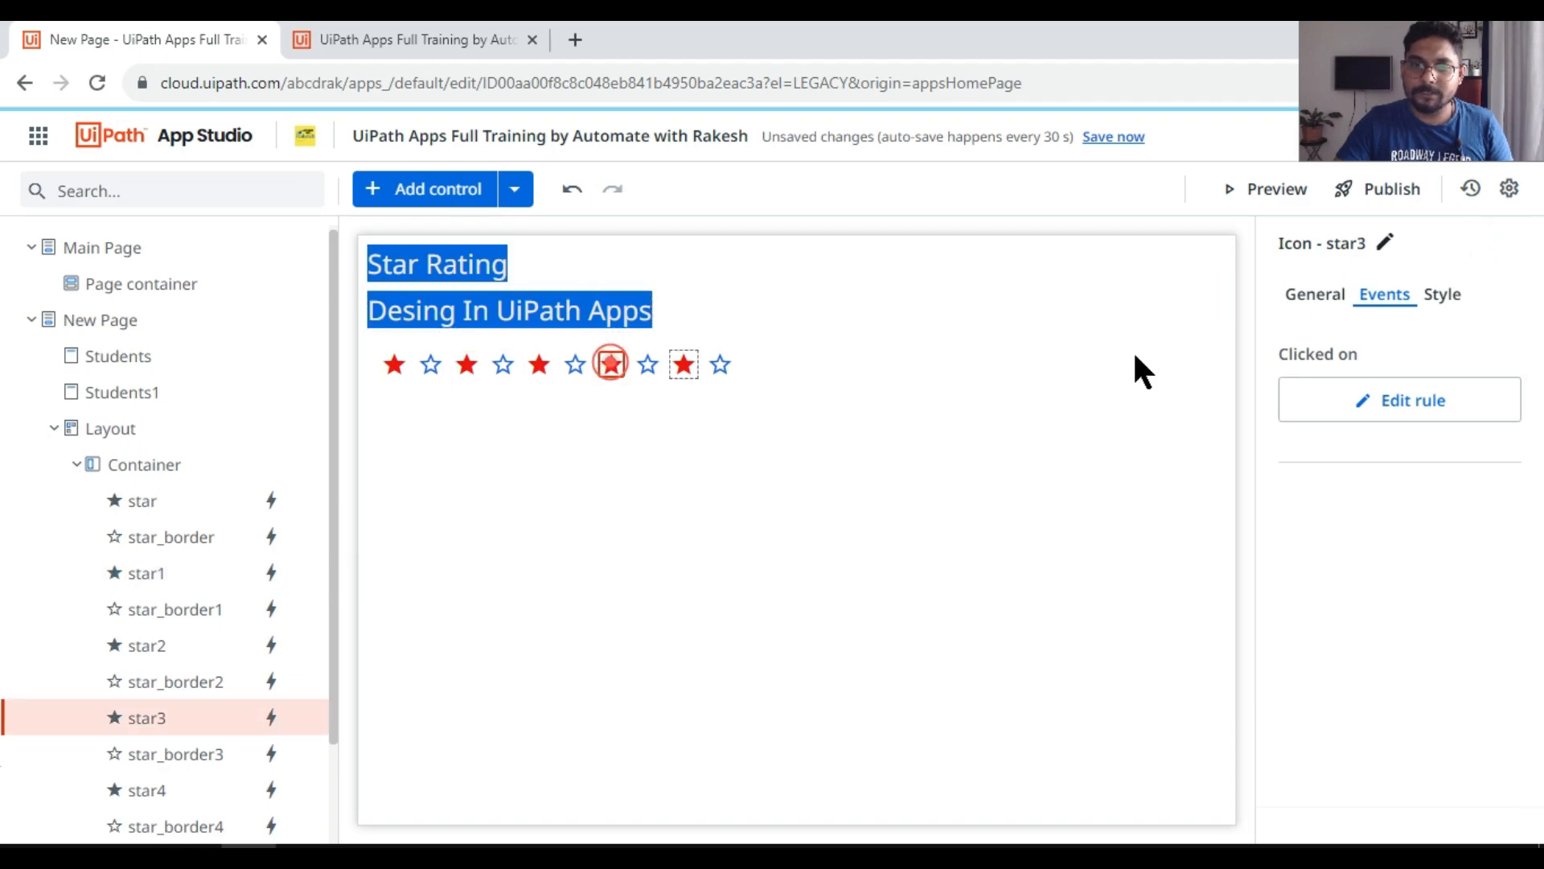
pyautogui.click(1418, 413)
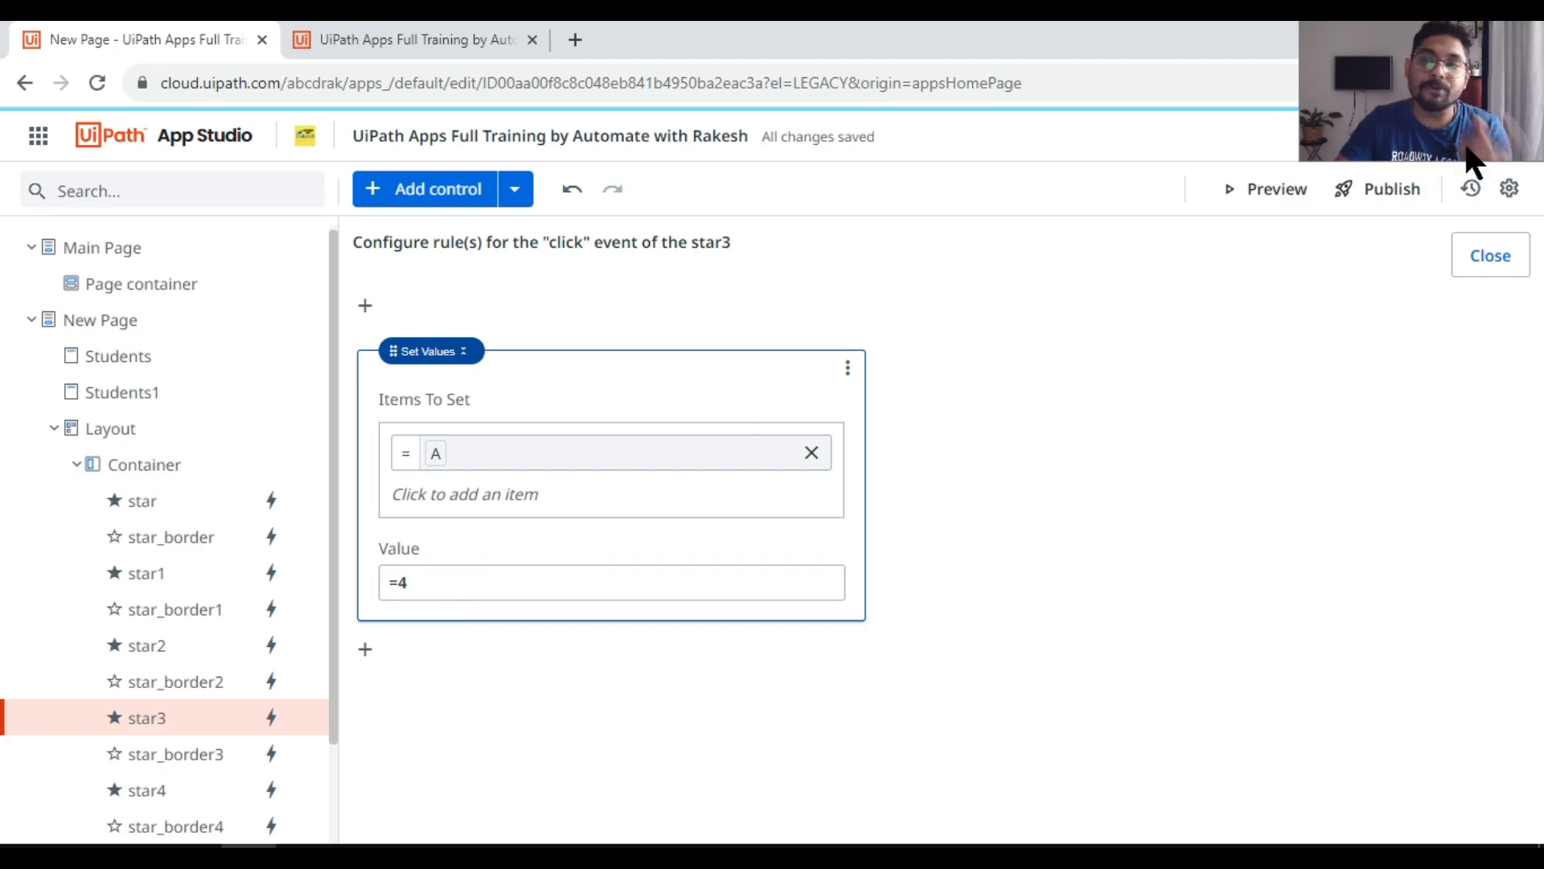
pyautogui.click(1492, 270)
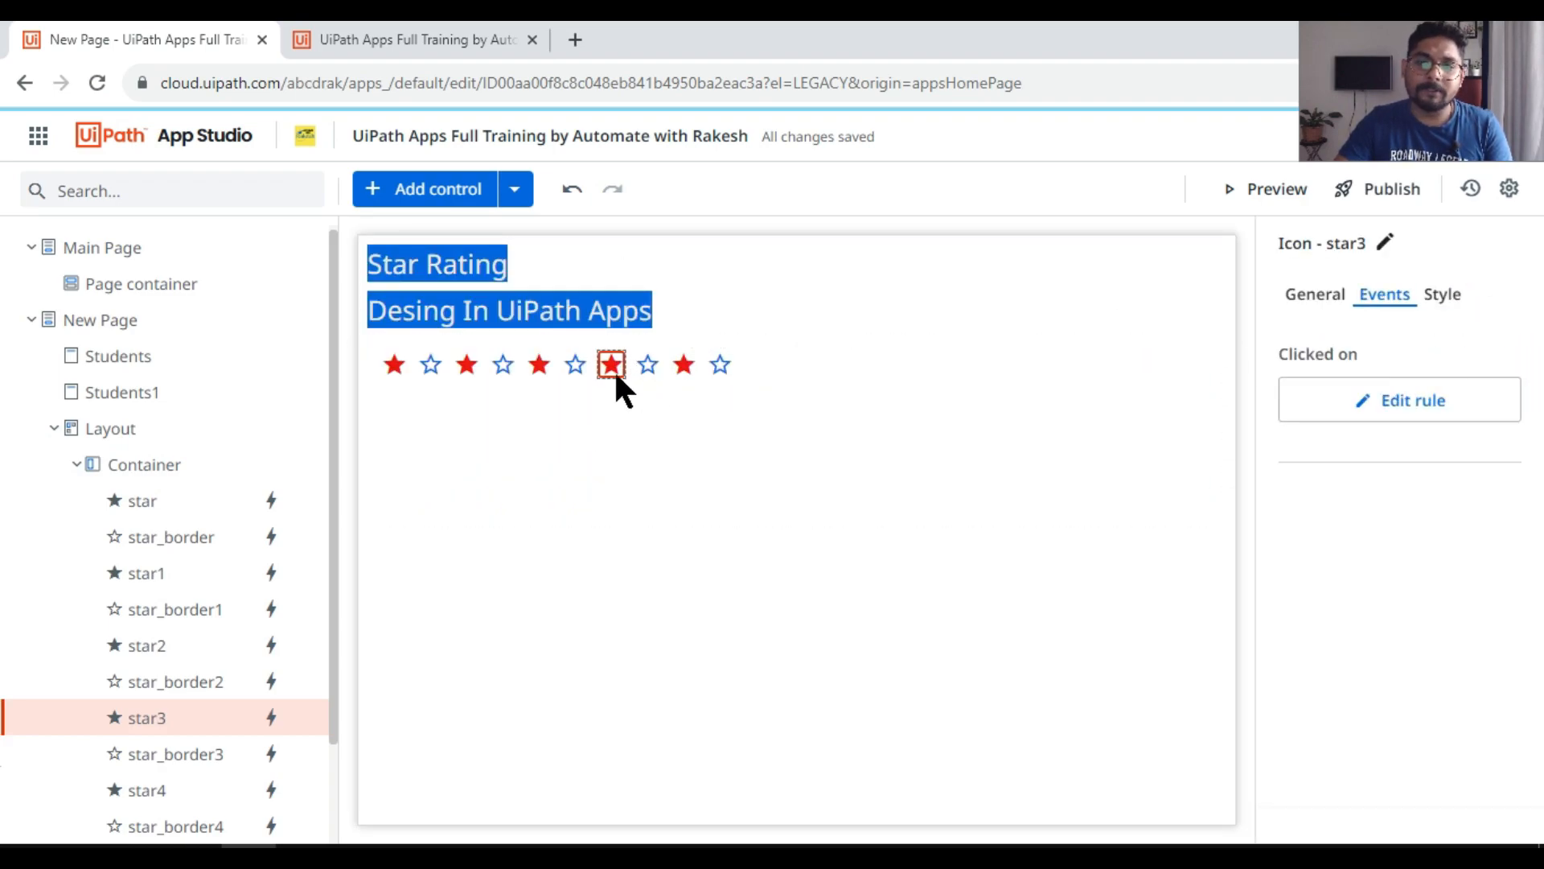
# Step: Examine the Hidden conditions of the five outlined stars, going from the fifth back to the first
pyautogui.click(718, 366)
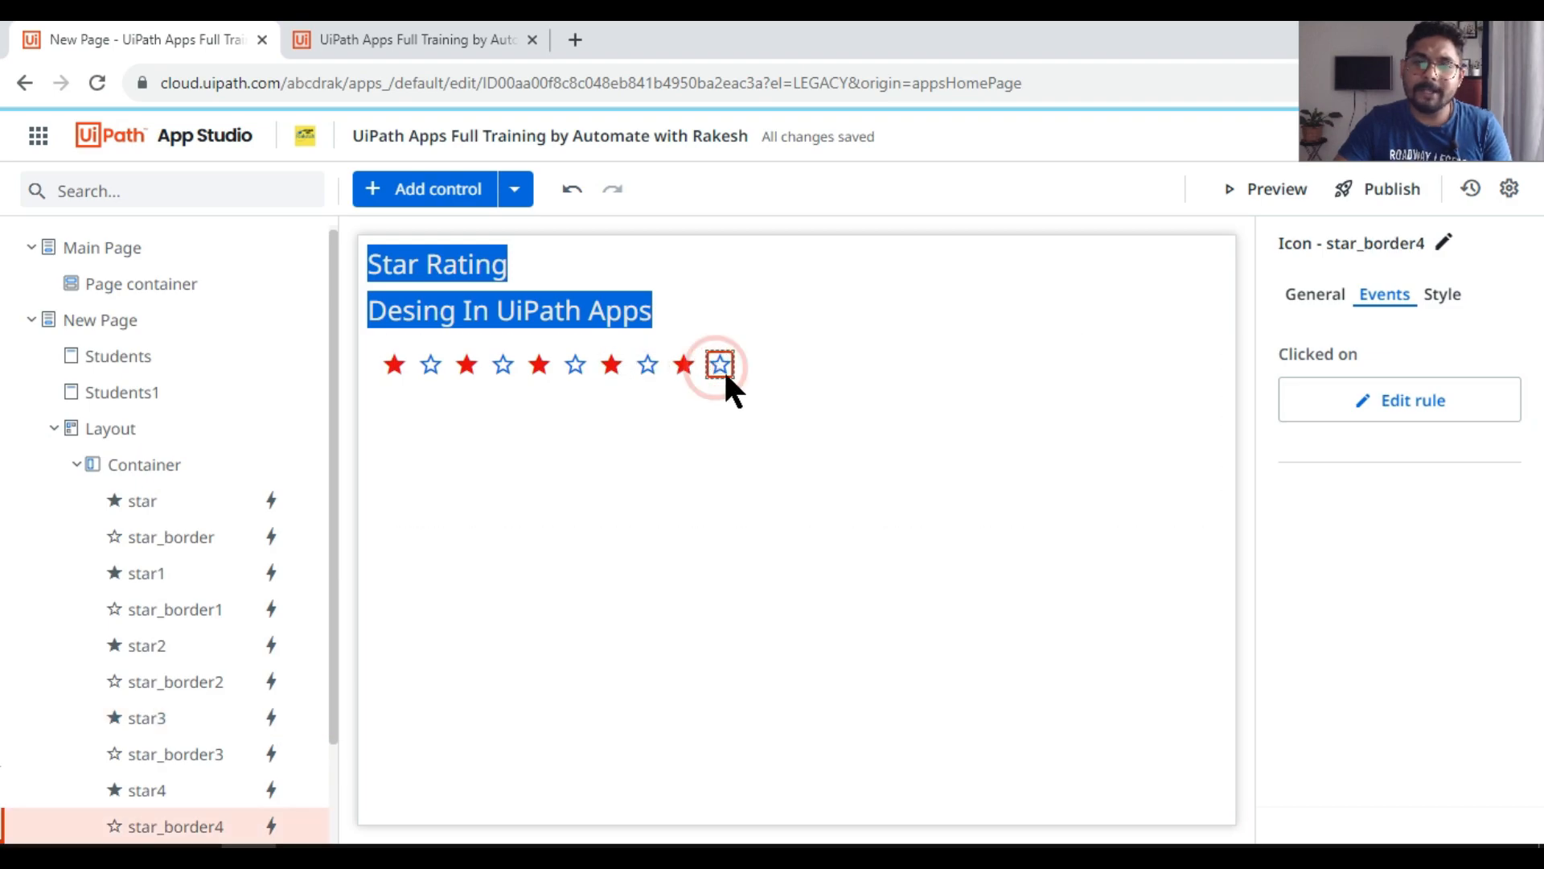
pyautogui.click(1316, 294)
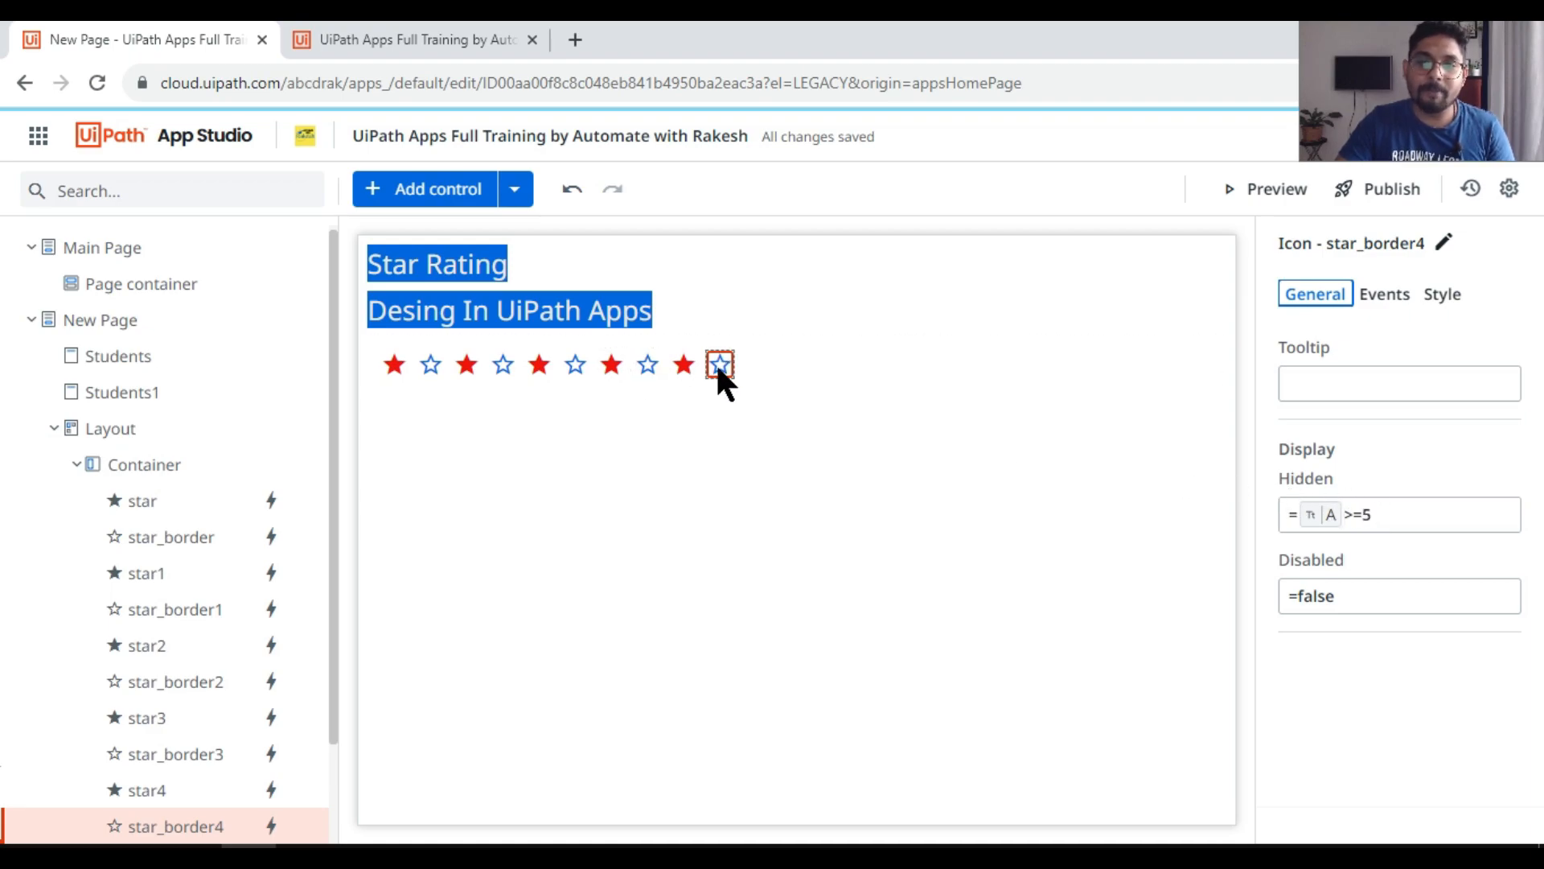
pyautogui.click(422, 38)
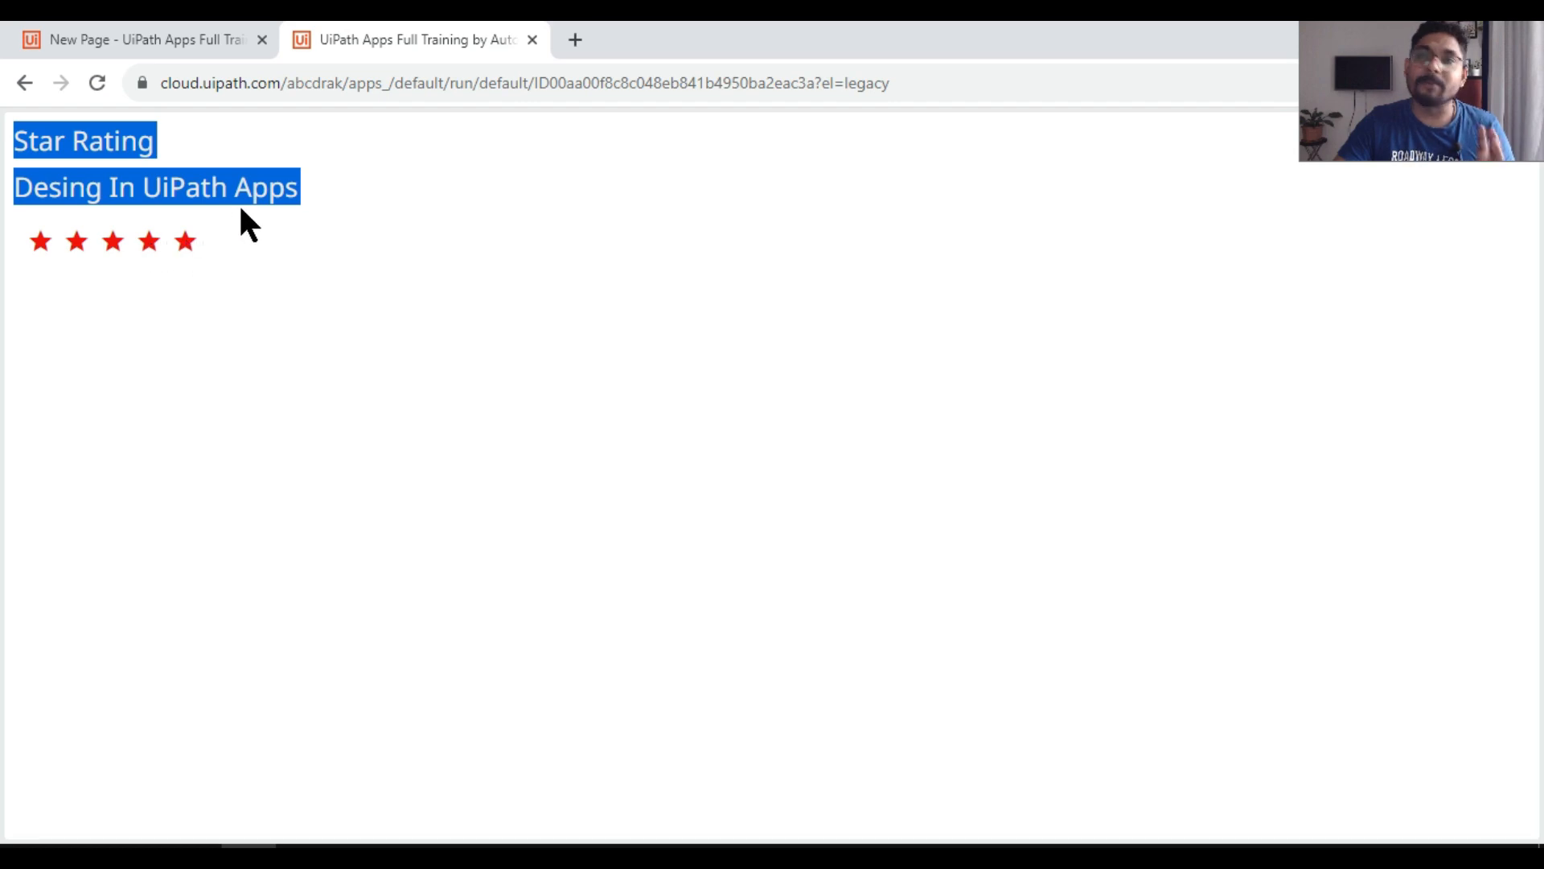
pyautogui.click(201, 43)
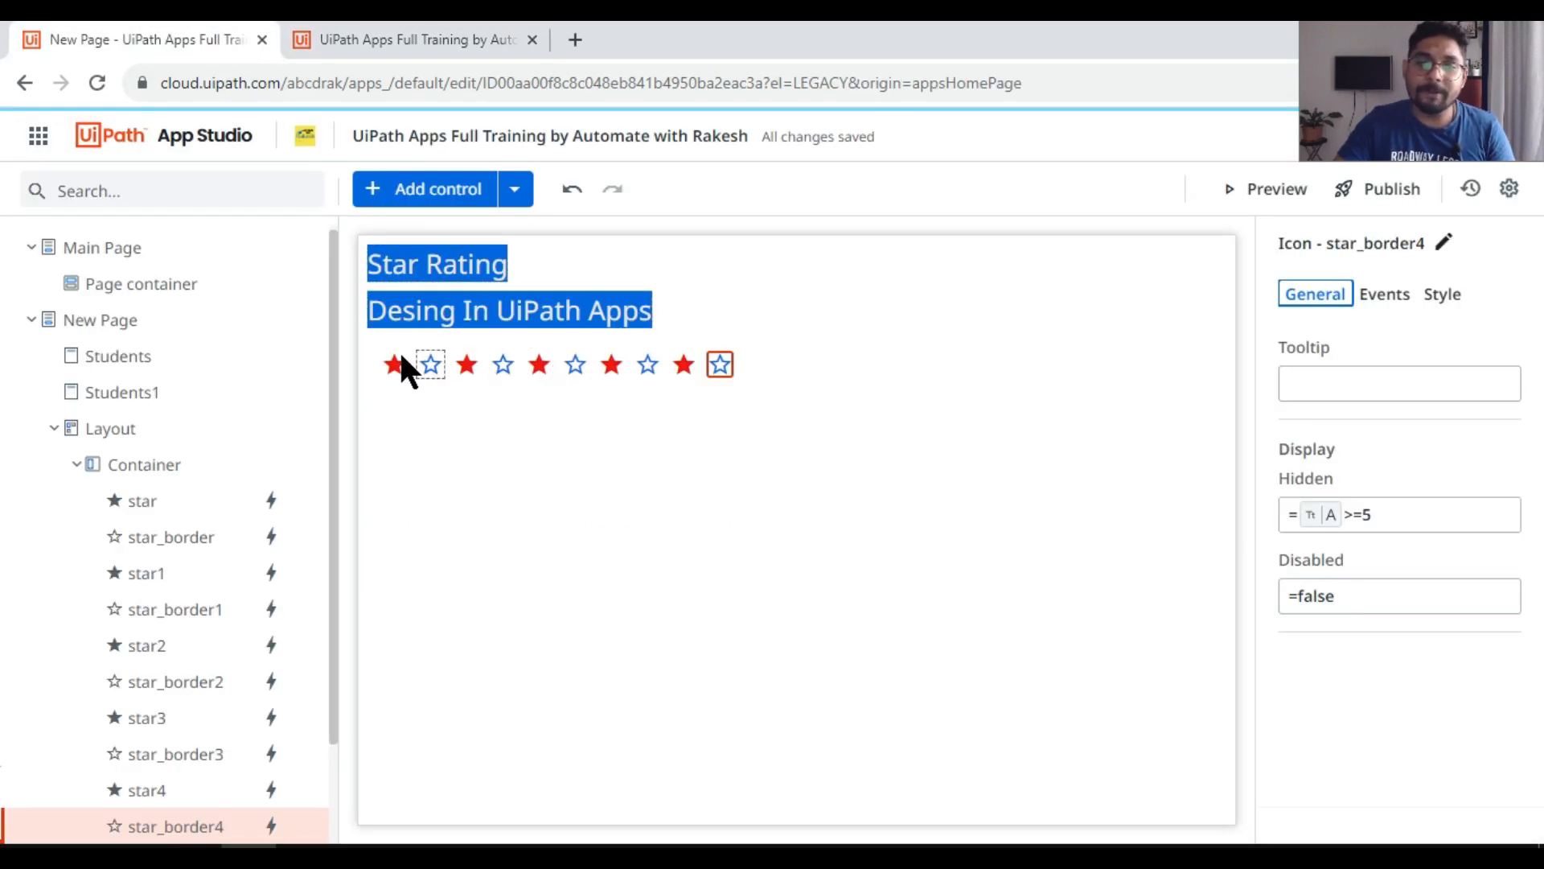
pyautogui.click(648, 366)
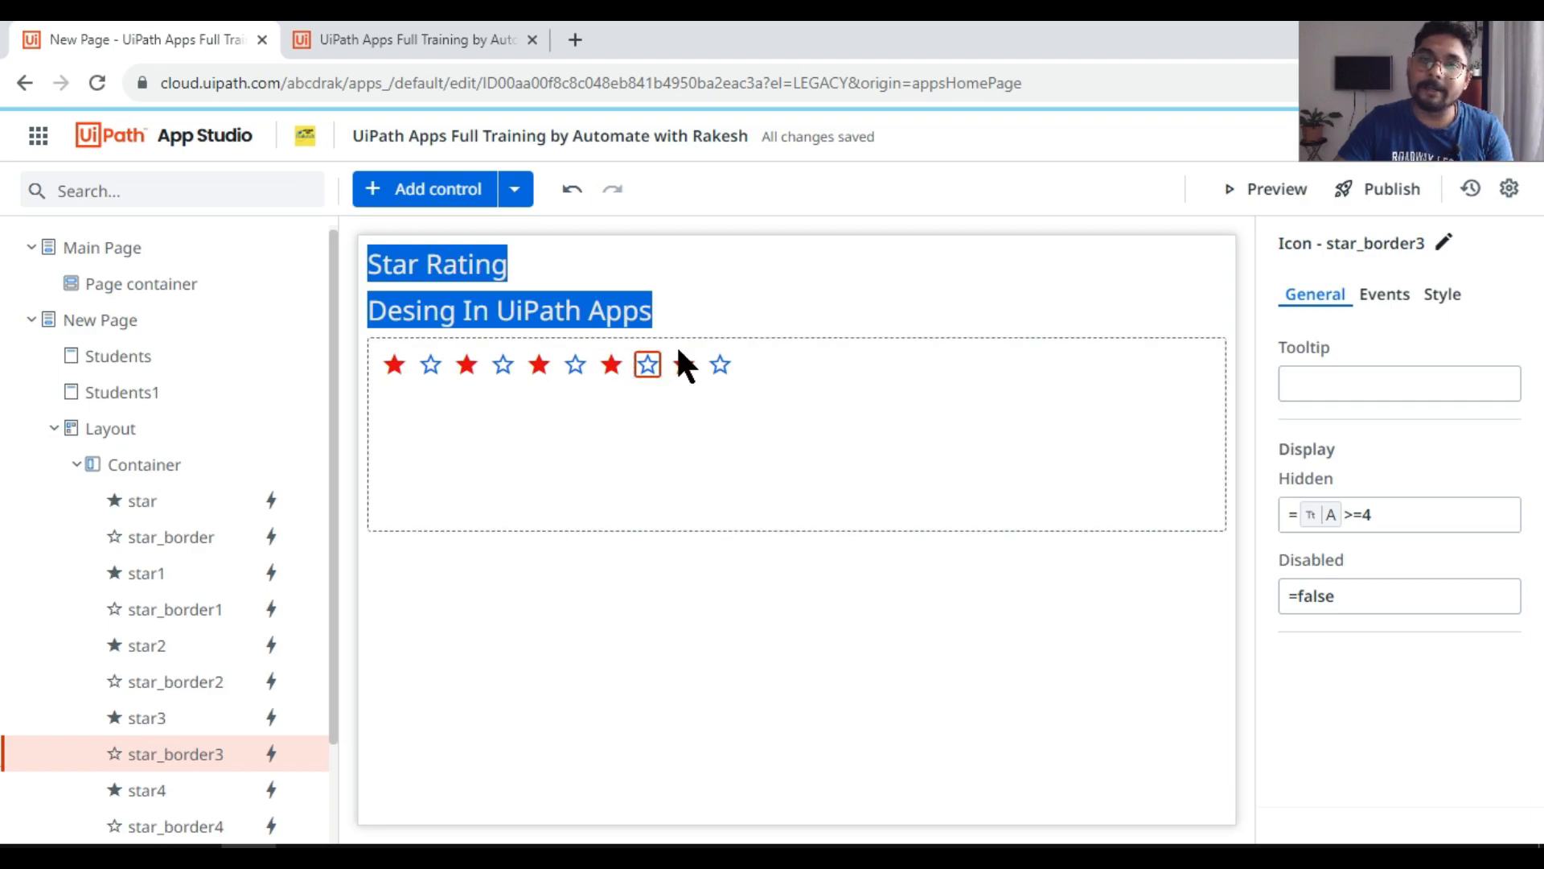
pyautogui.click(573, 366)
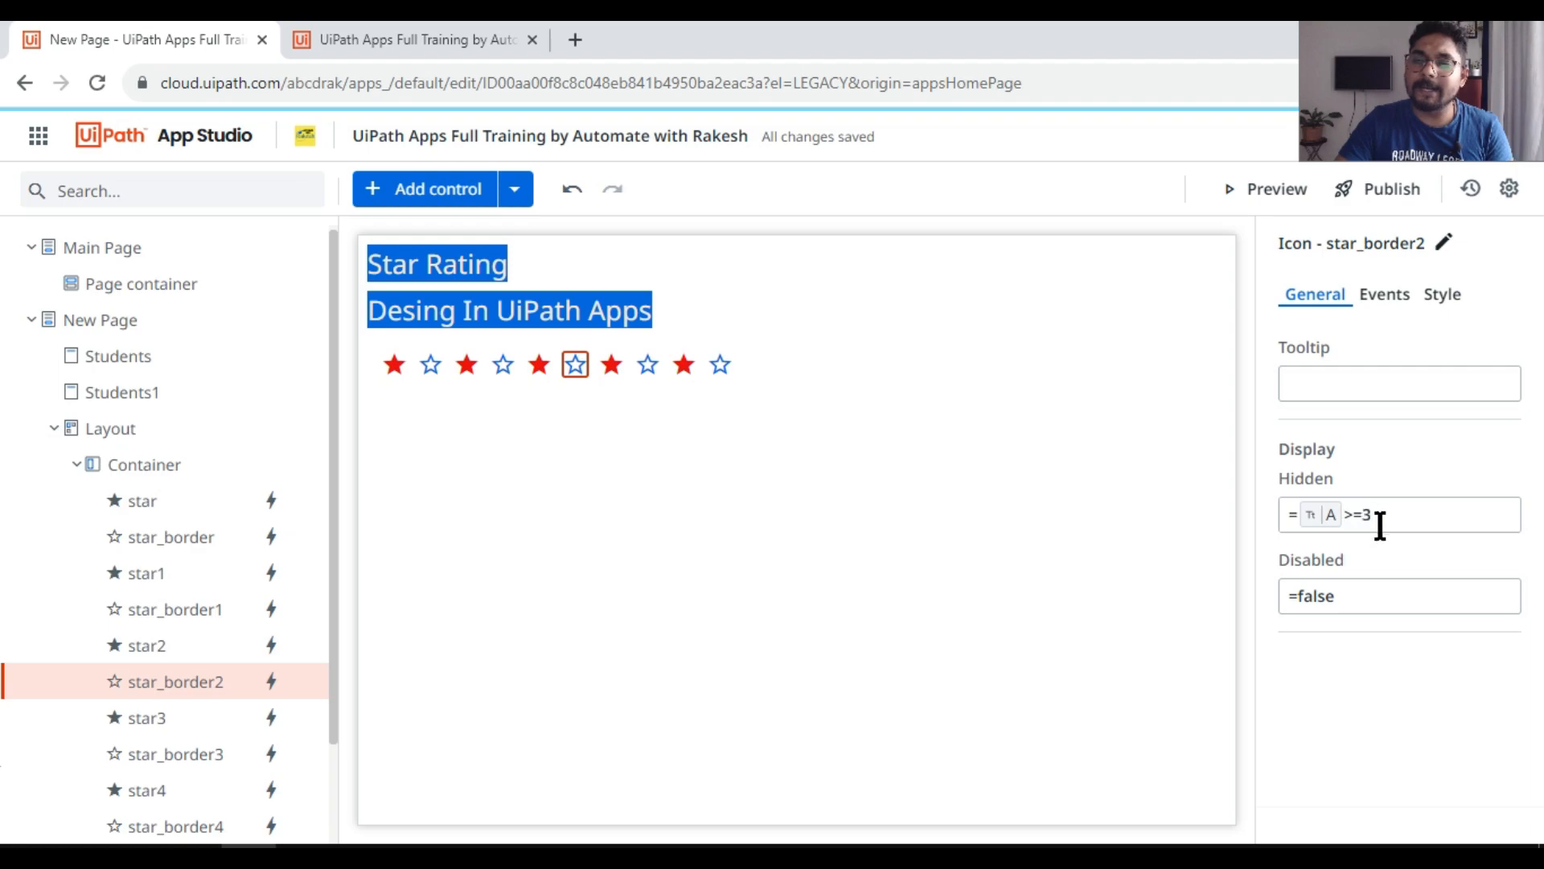
pyautogui.click(502, 365)
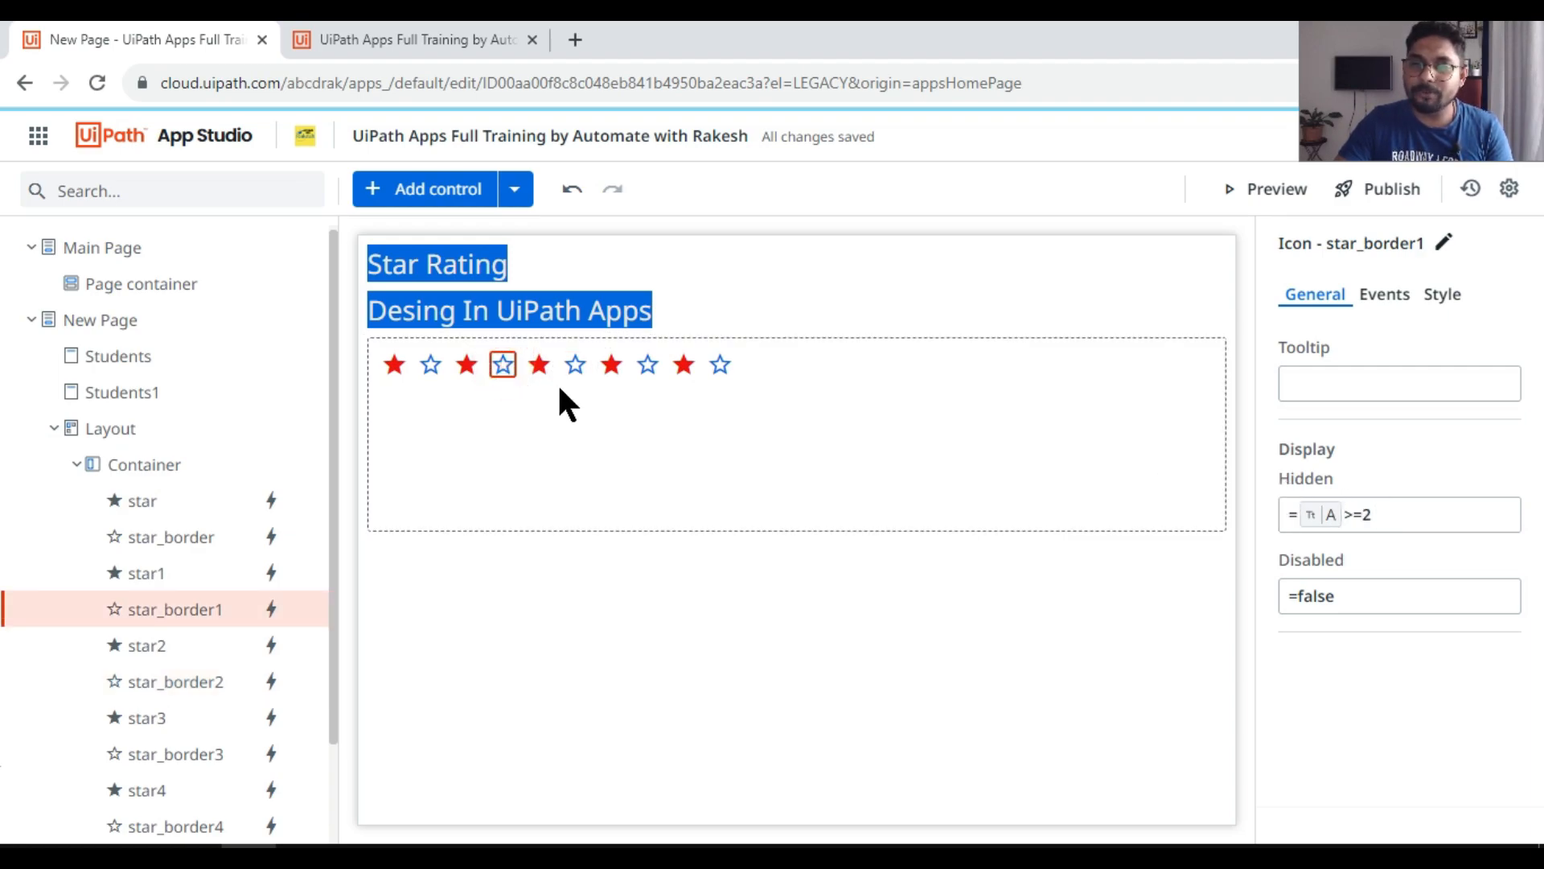
pyautogui.click(432, 361)
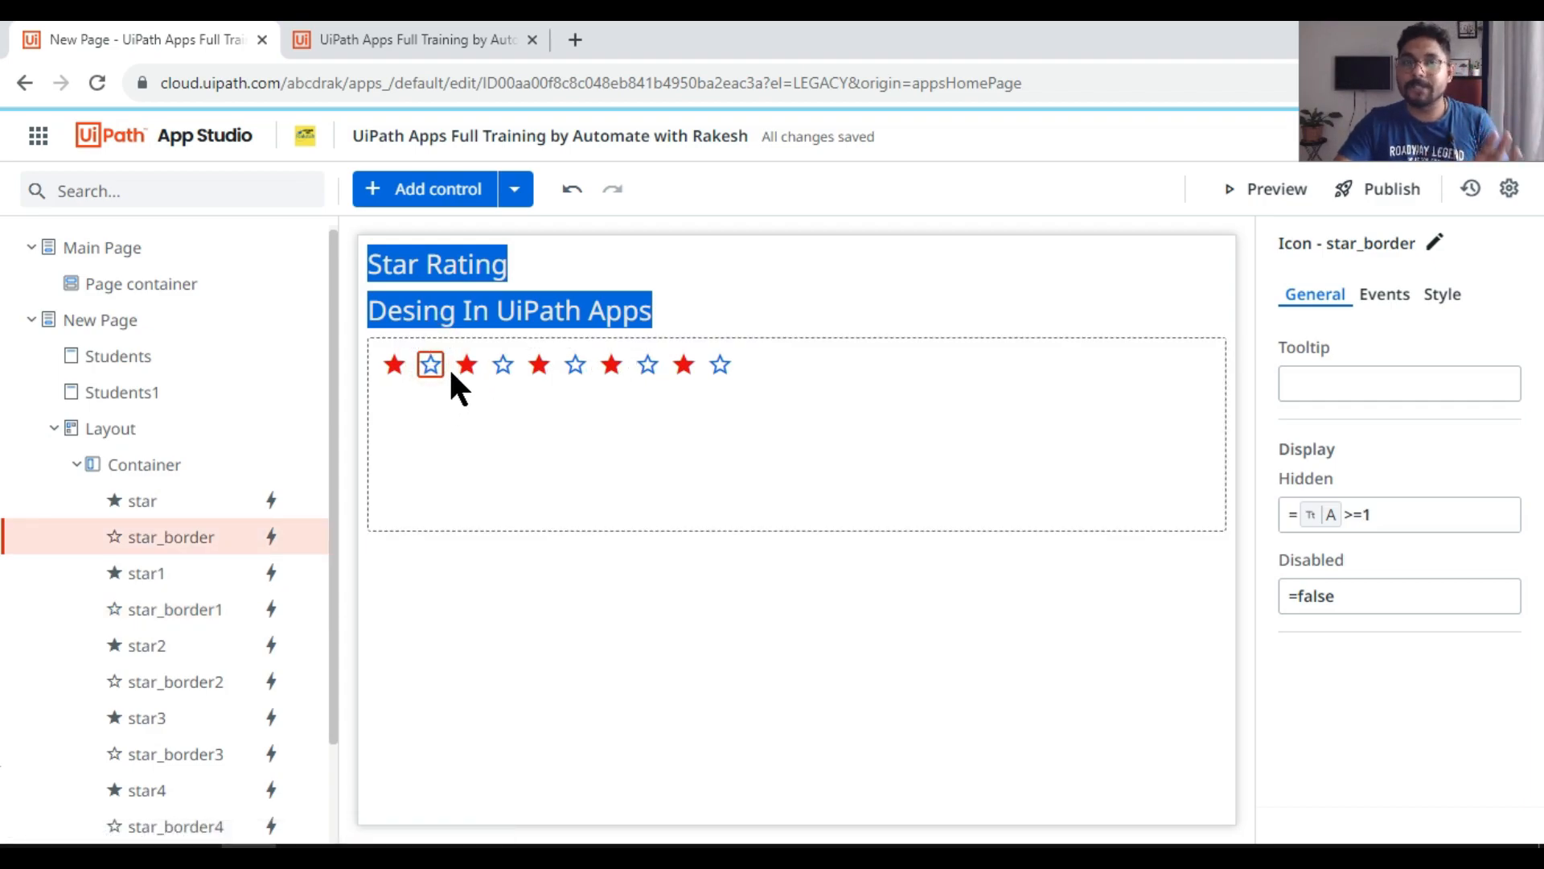
pyautogui.click(726, 363)
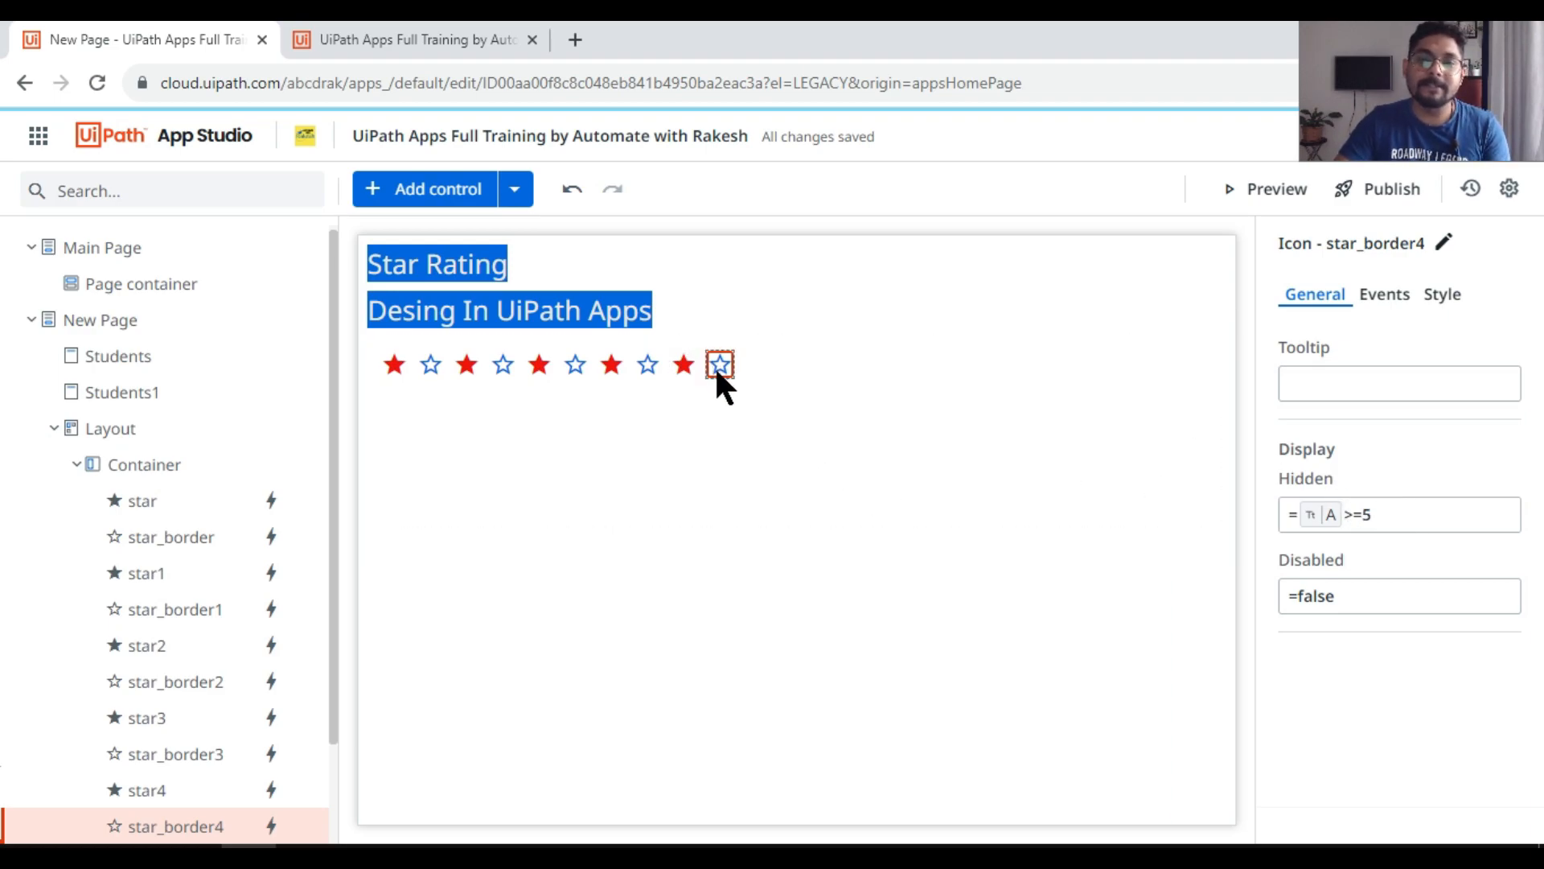
# Step: Preview the app and test the star rating by choosing five stars and four stars
pyautogui.click(1272, 188)
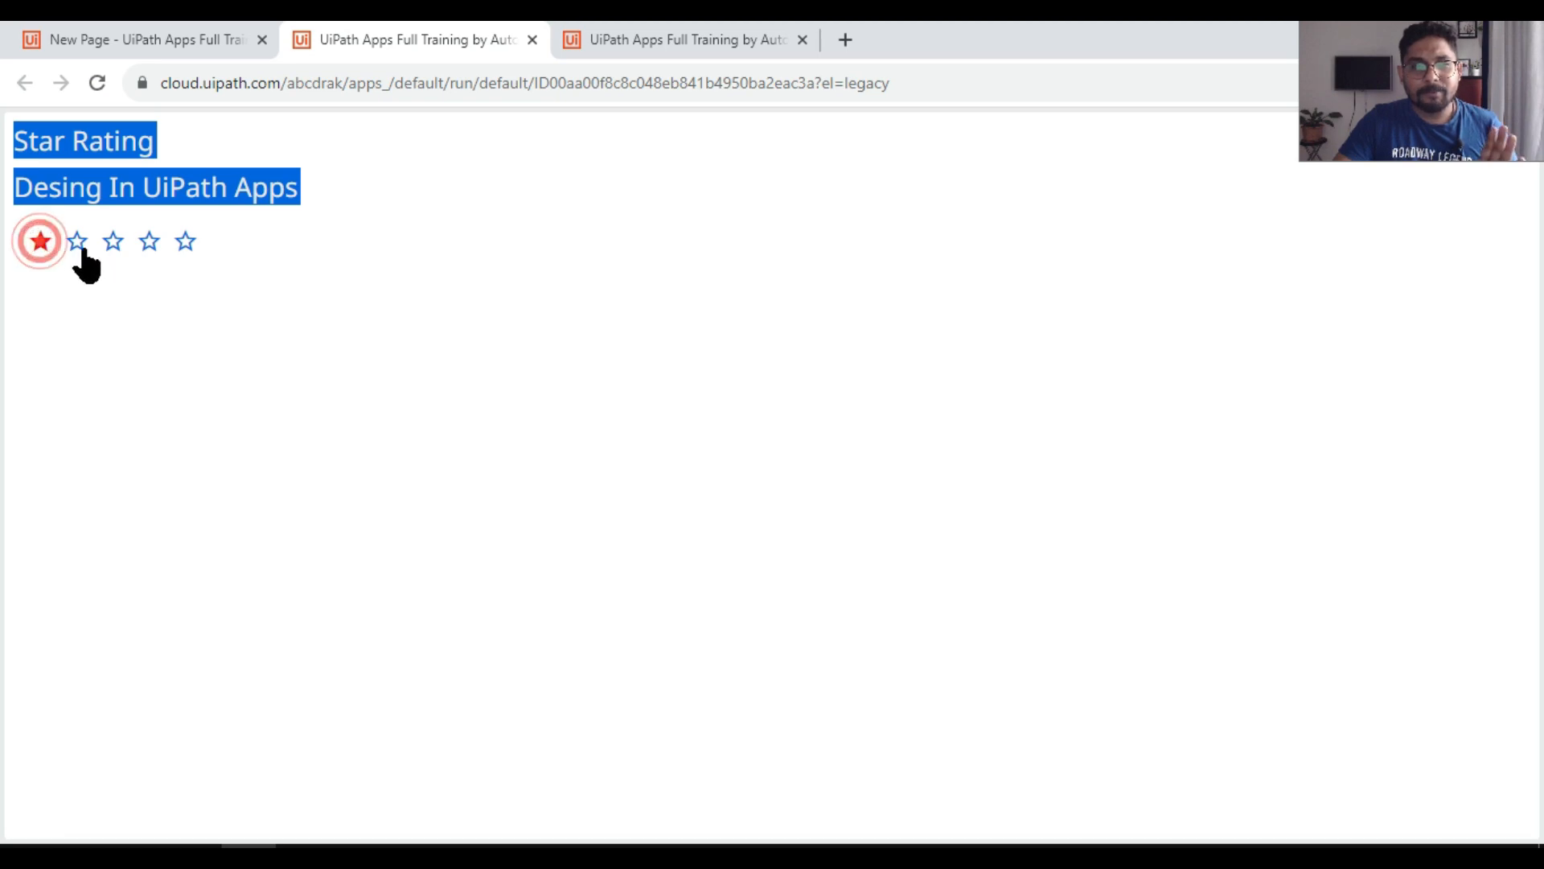
pyautogui.click(186, 242)
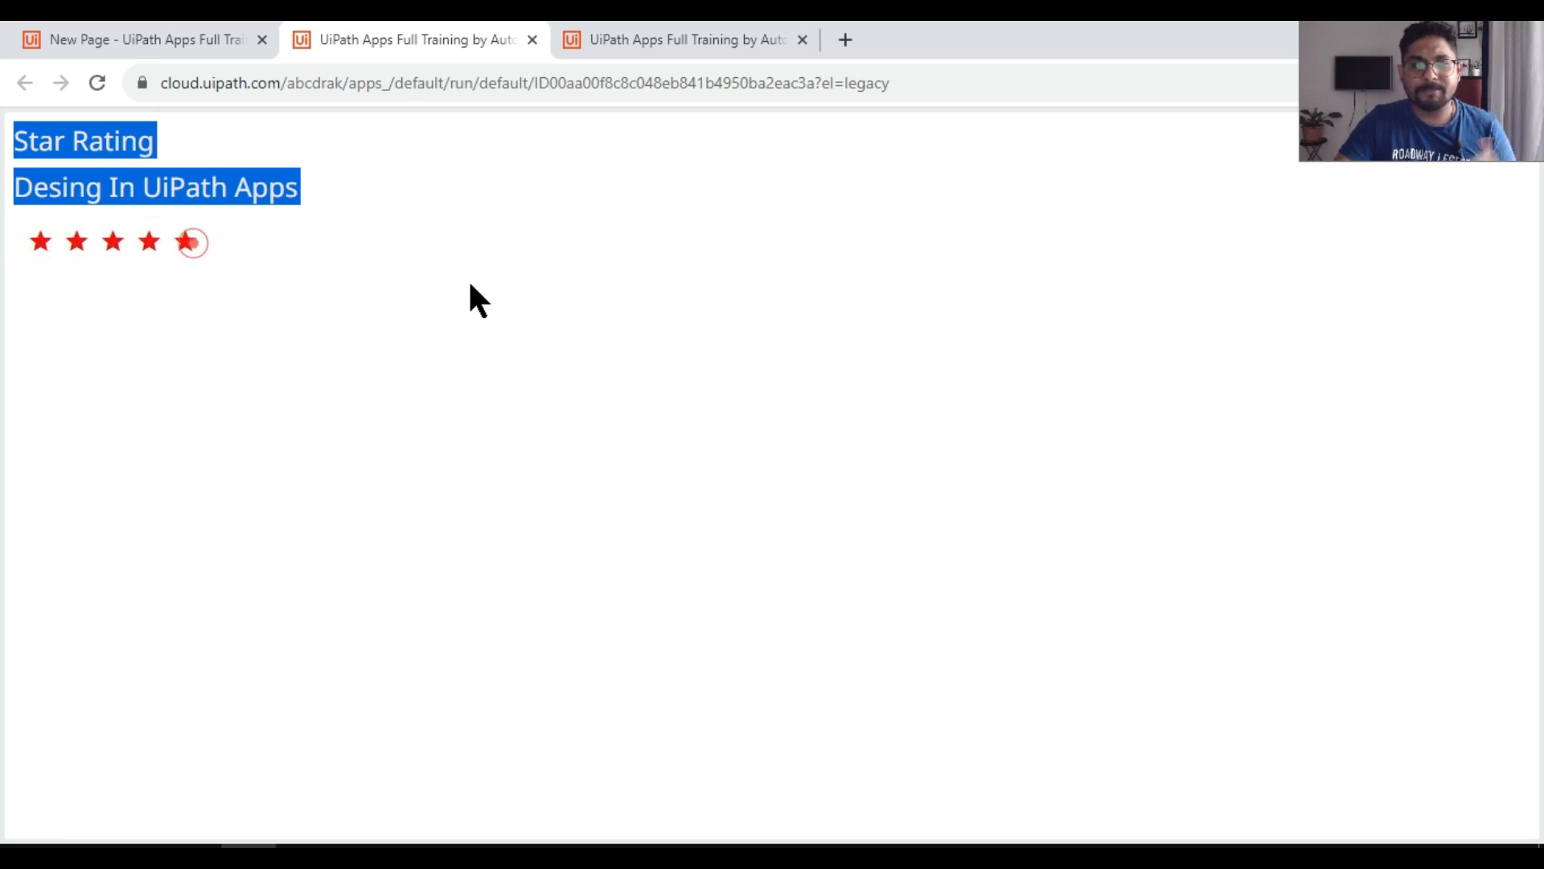
pyautogui.click(151, 244)
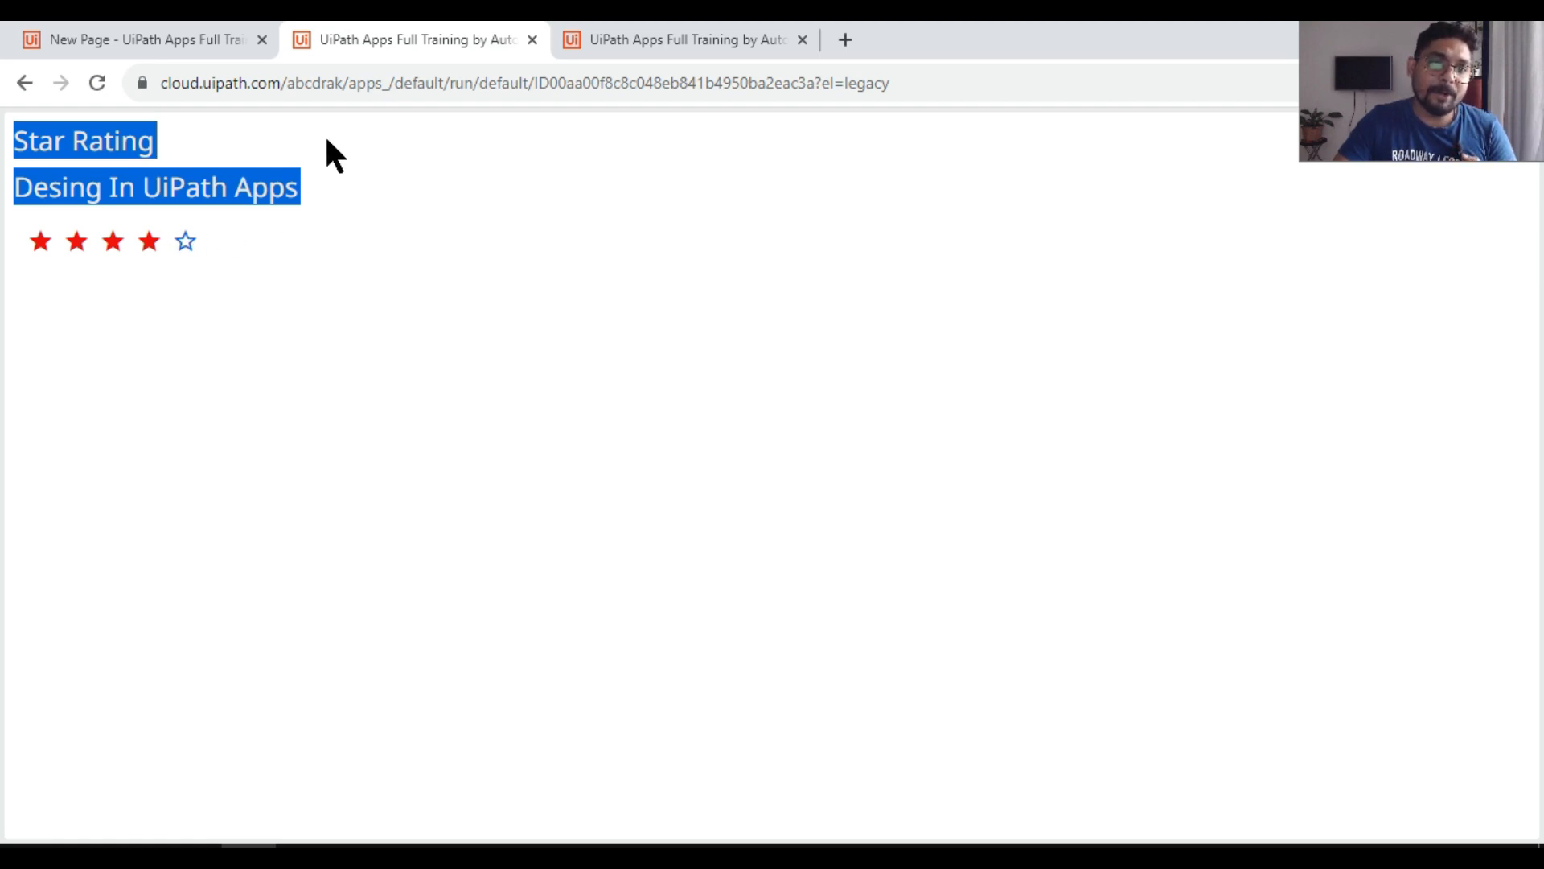
# Step: Compare the Hidden conditions of the fifth filled and fifth outlined stars, checking a five-star rating in the running app
pyautogui.click(222, 39)
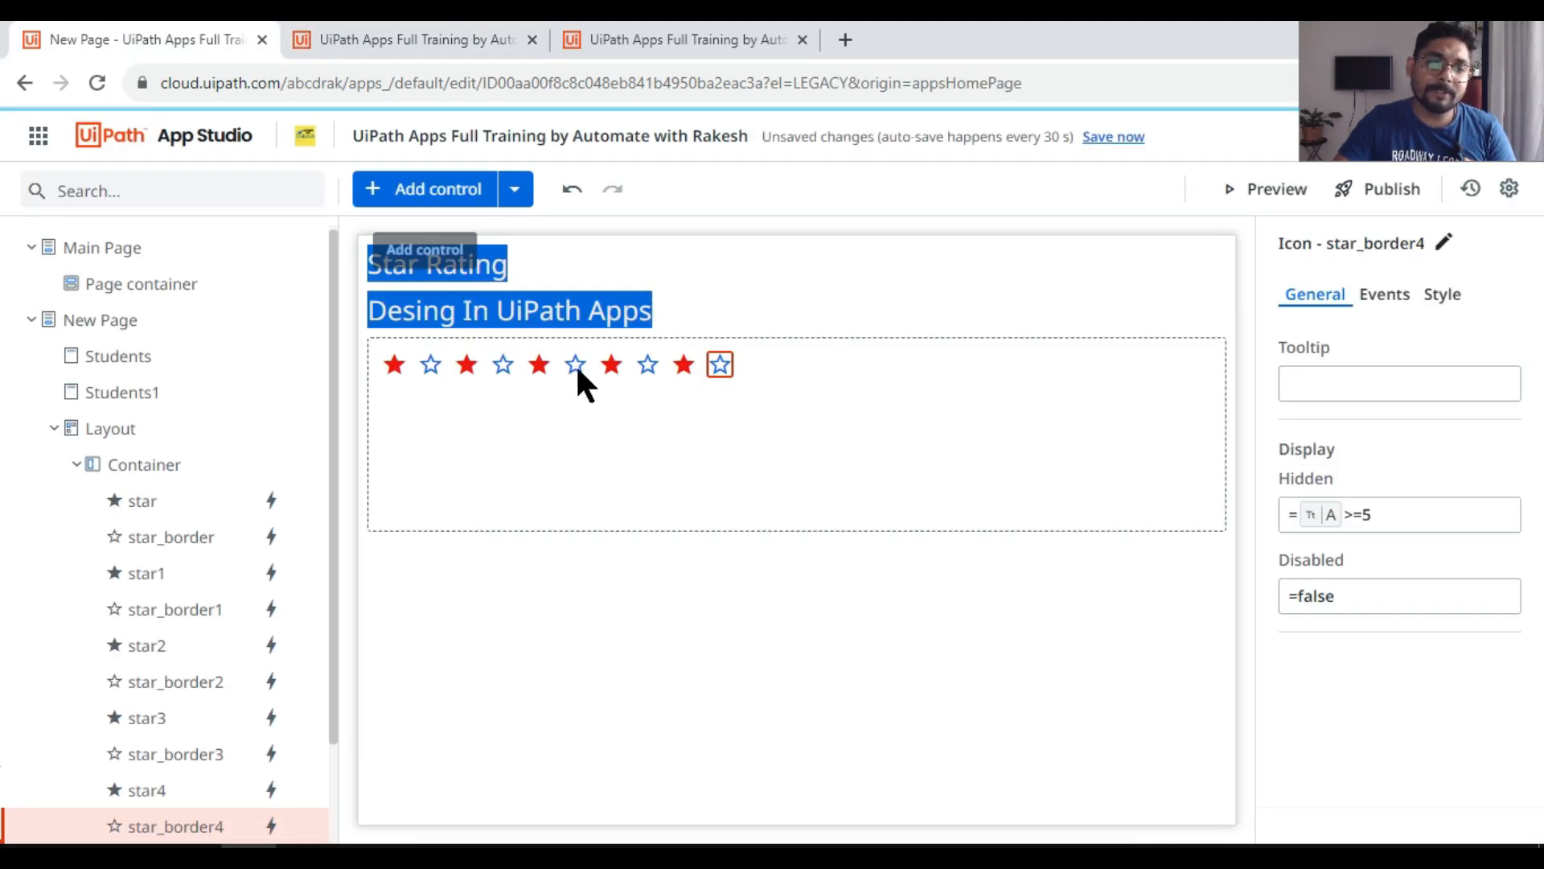
pyautogui.click(684, 366)
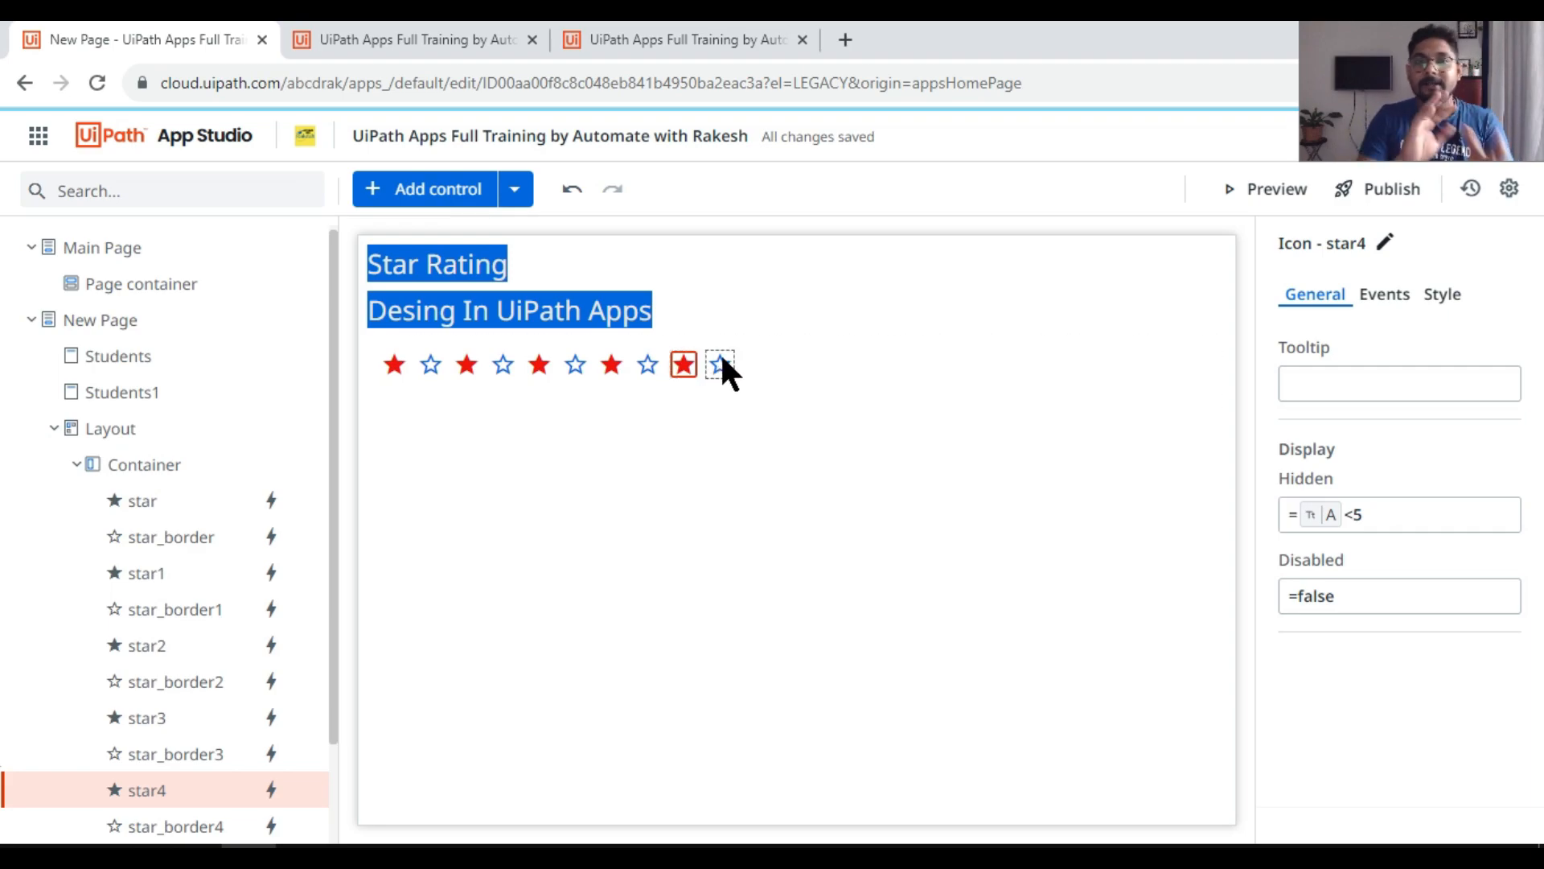
pyautogui.click(415, 40)
pyautogui.click(185, 241)
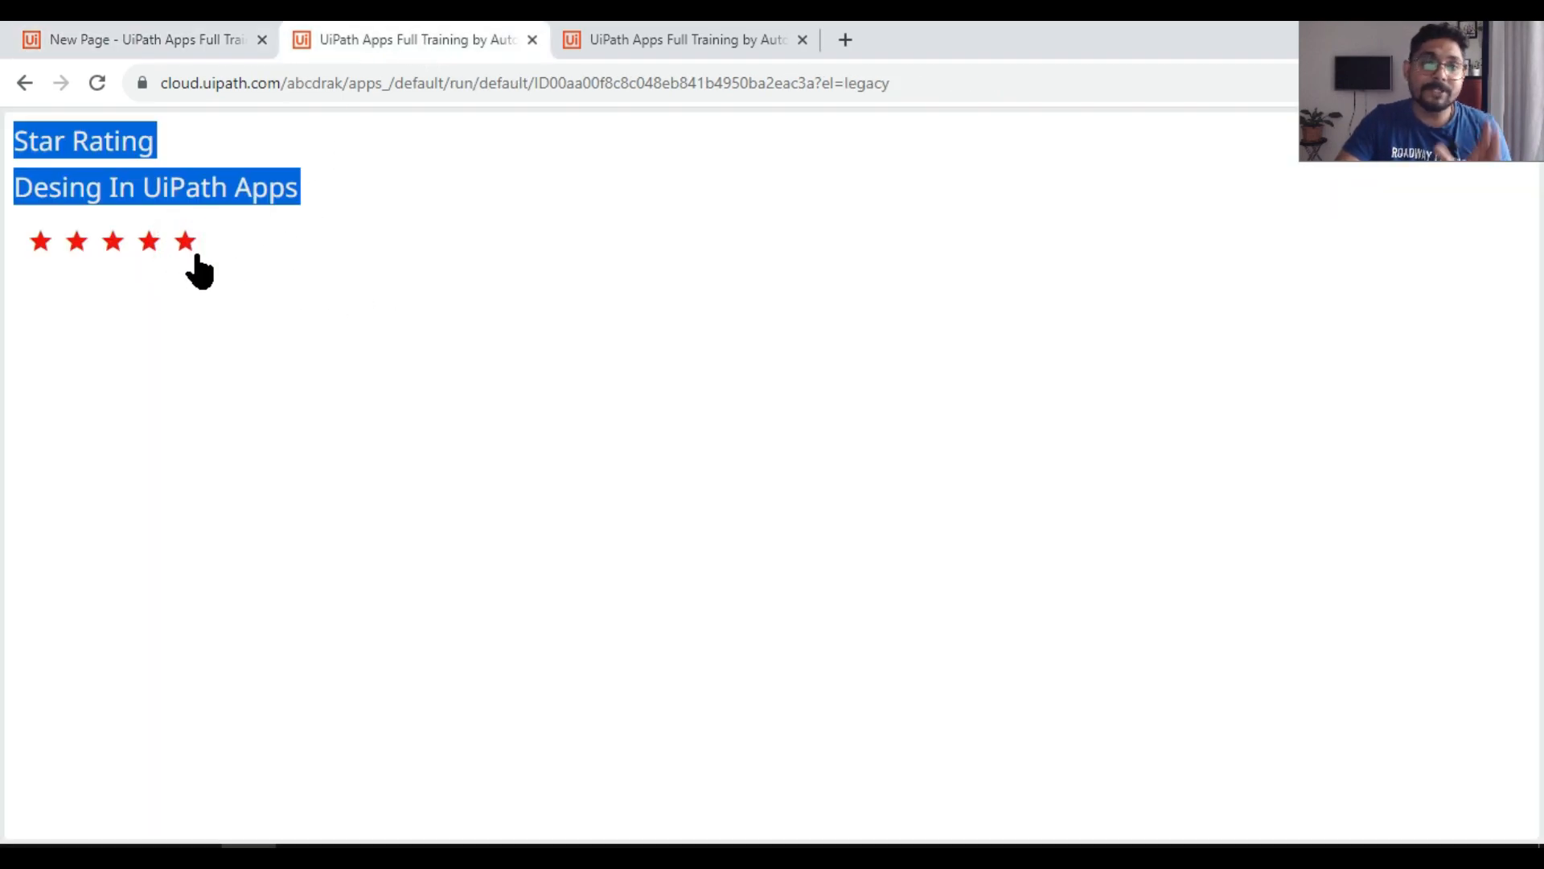
pyautogui.click(177, 39)
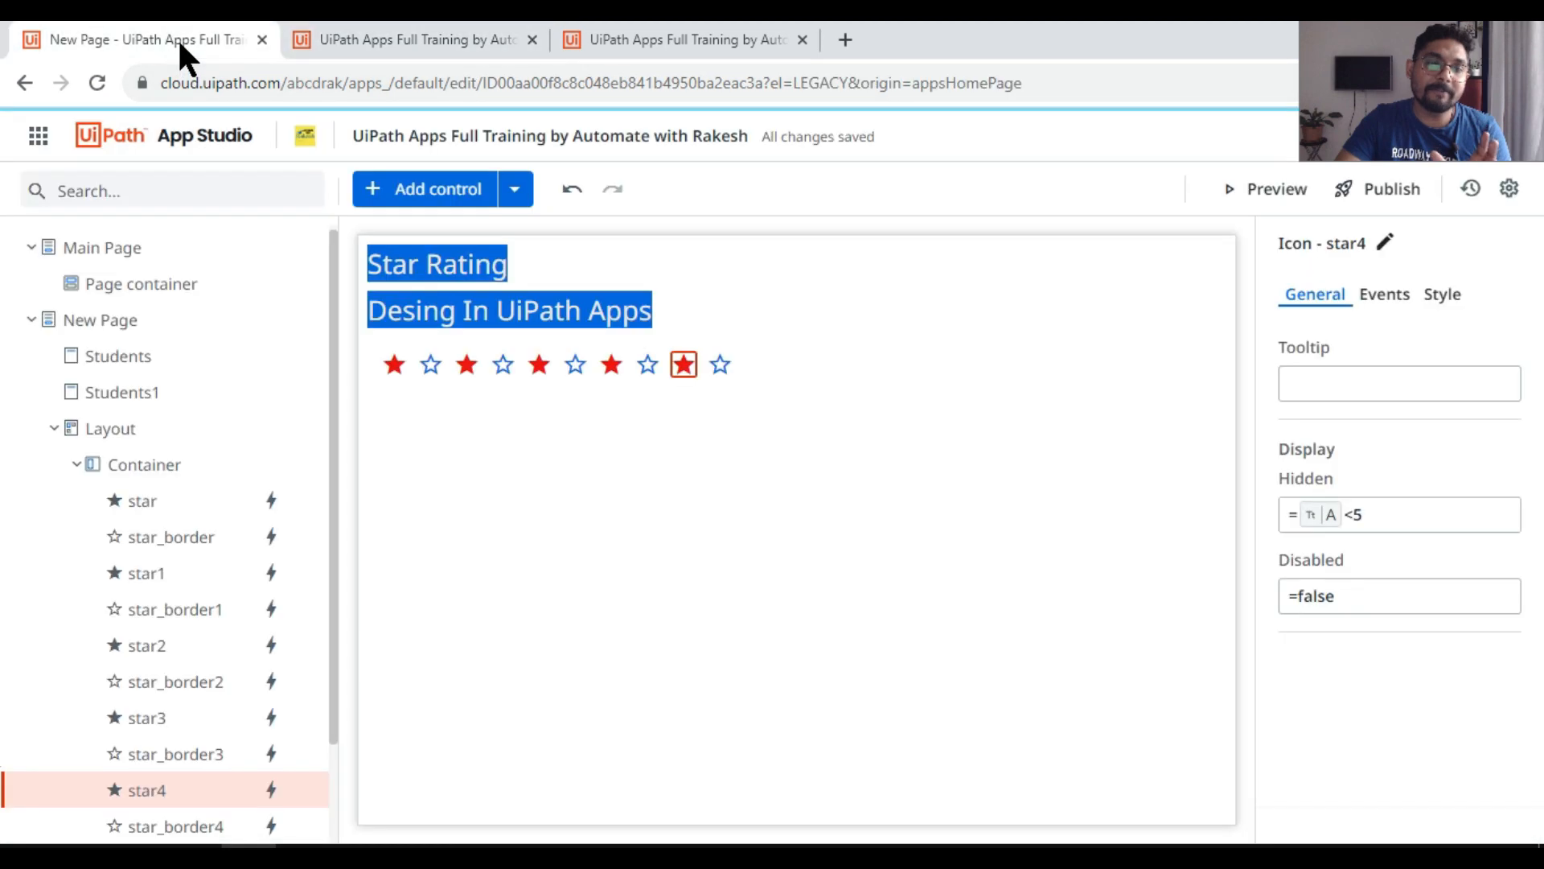
pyautogui.click(1392, 296)
pyautogui.click(720, 364)
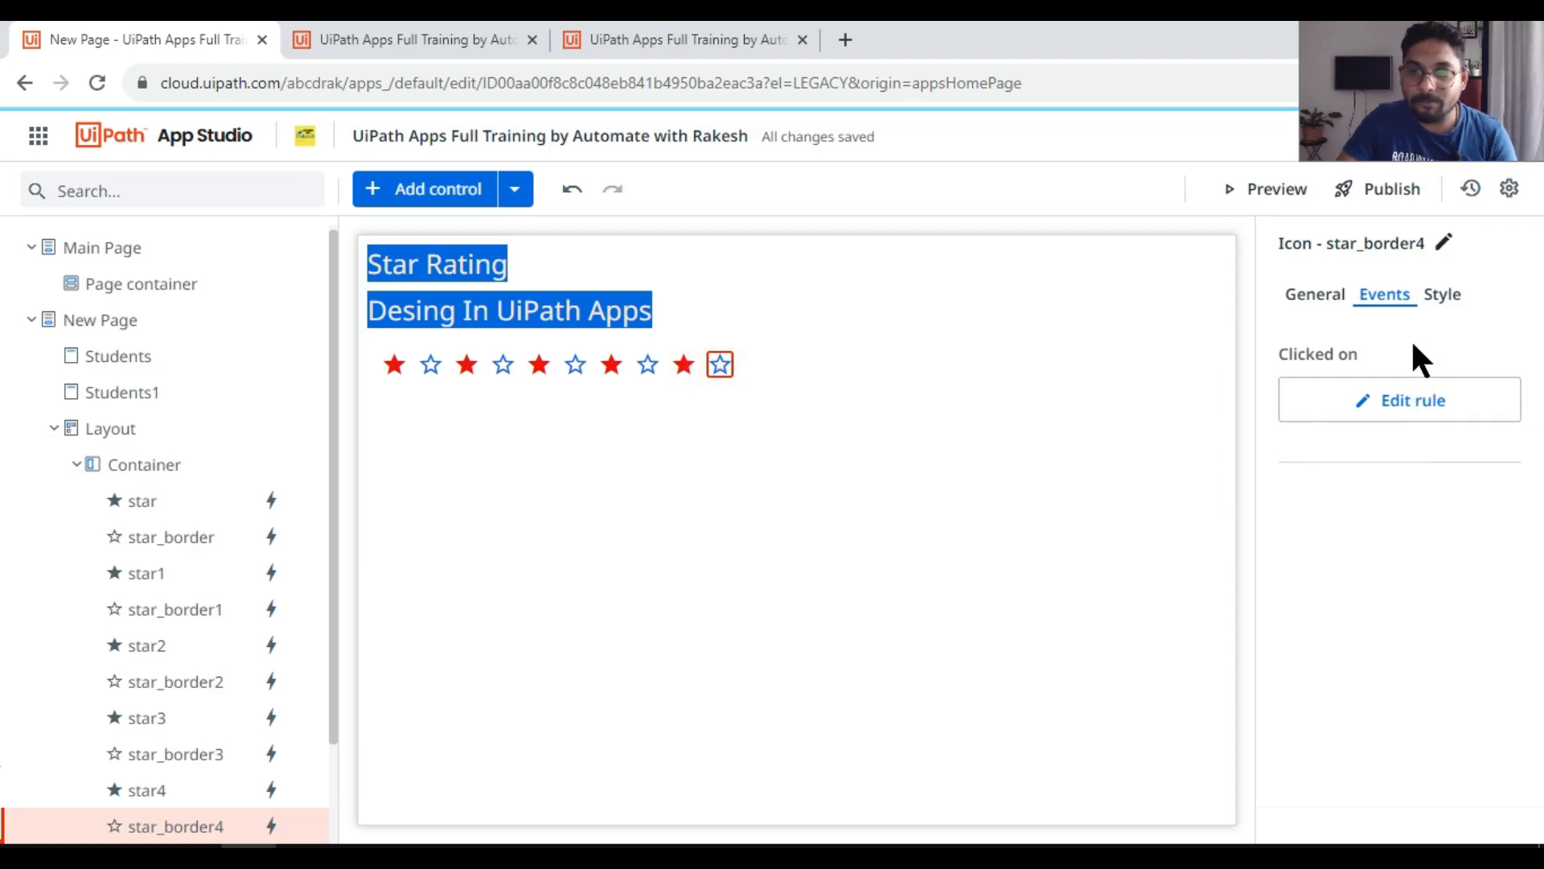
pyautogui.click(1316, 299)
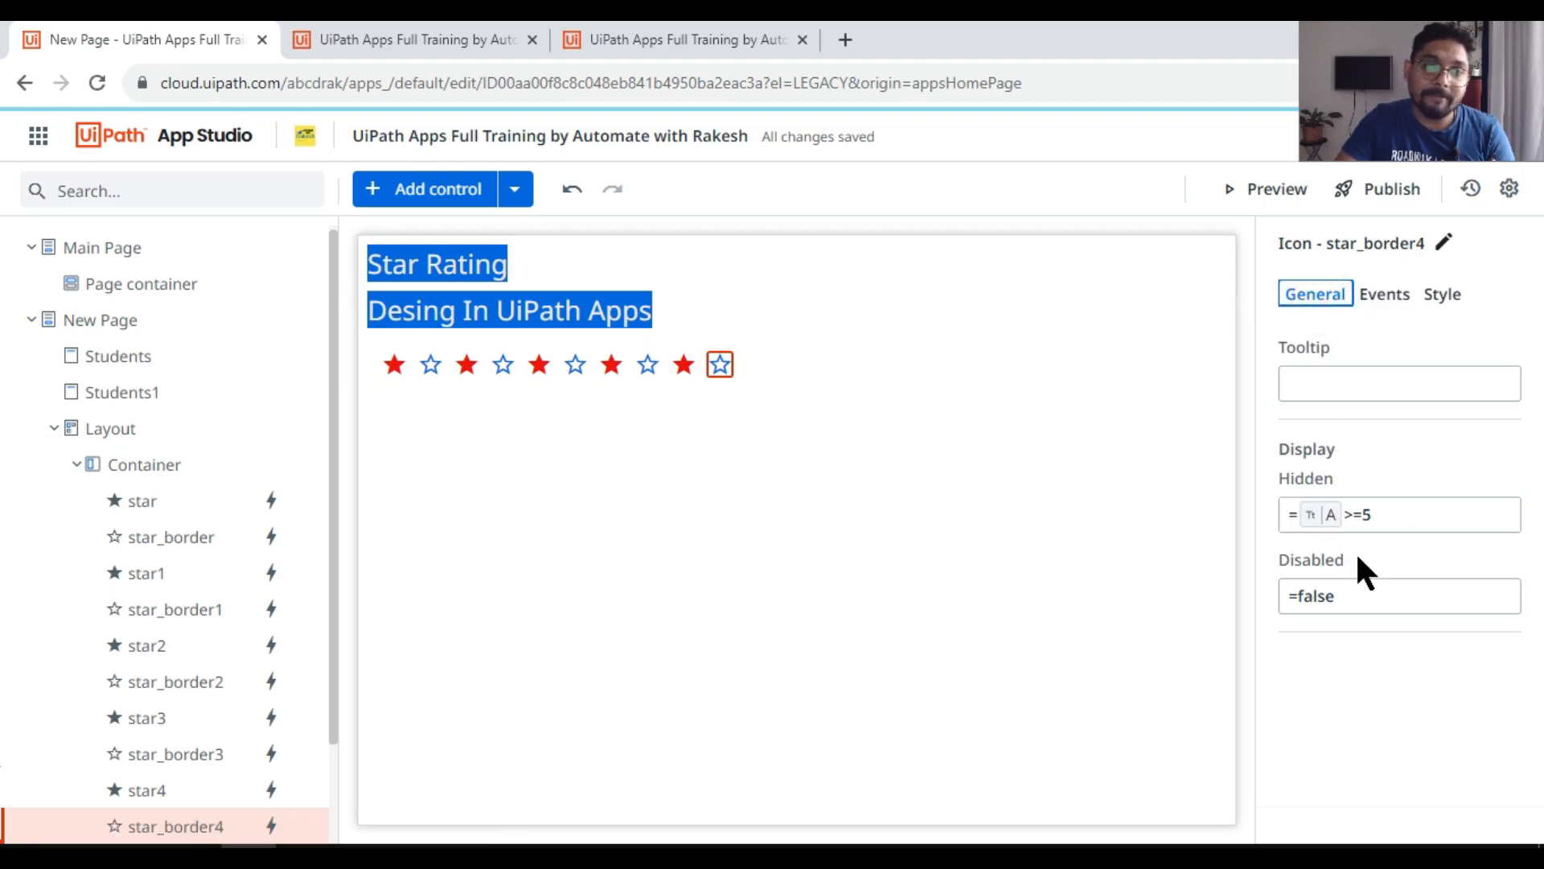
pyautogui.click(683, 365)
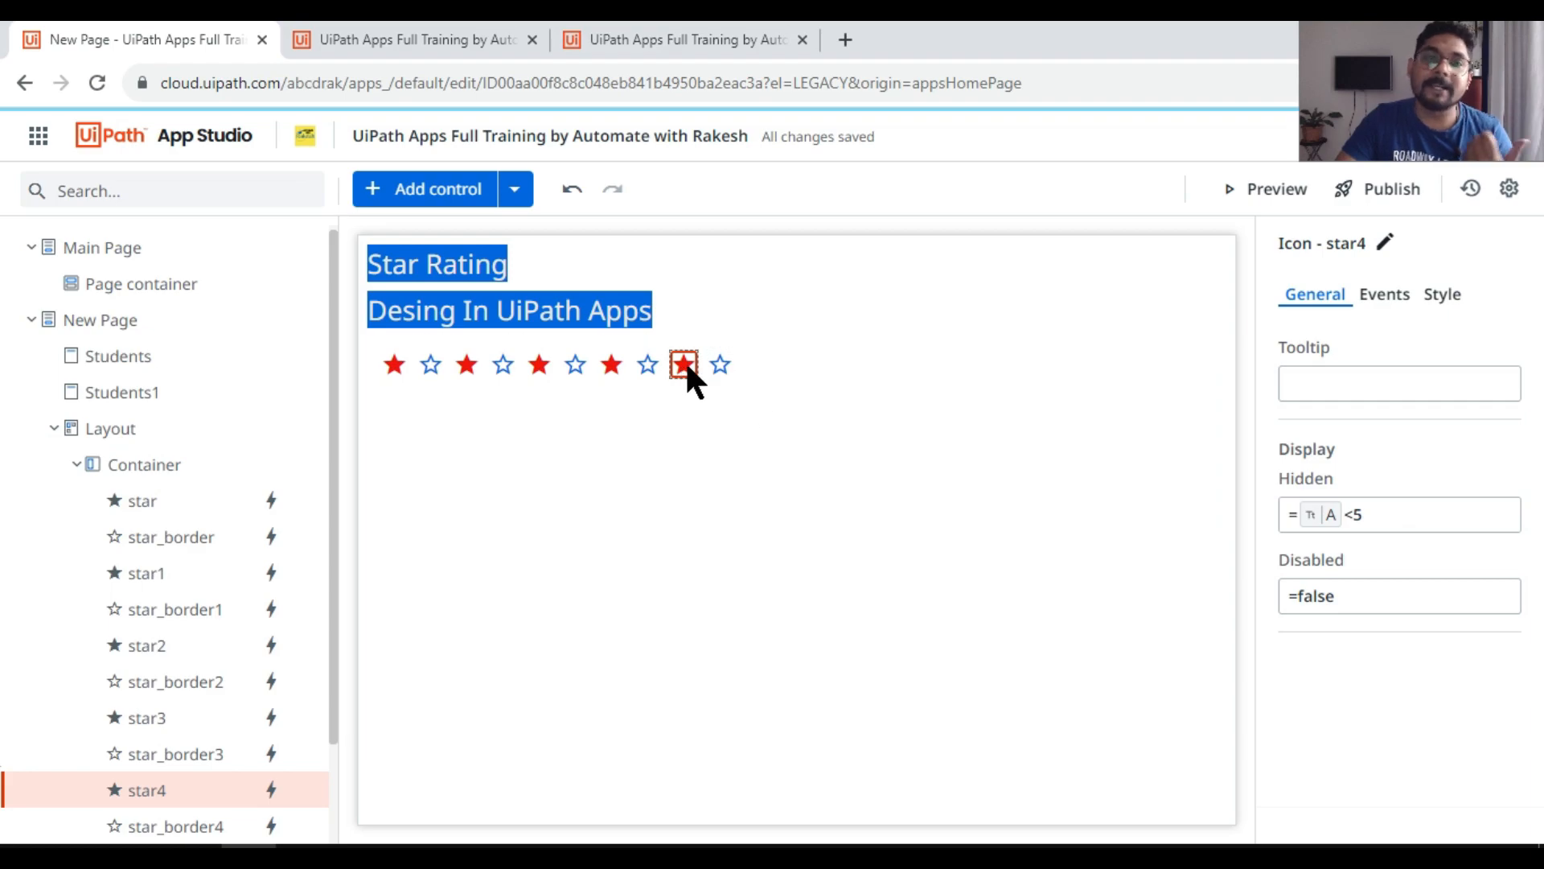
# Step: Test the rating in the running app by stepping from four stars down to one, up to five, and trying three, five and two
pyautogui.click(427, 39)
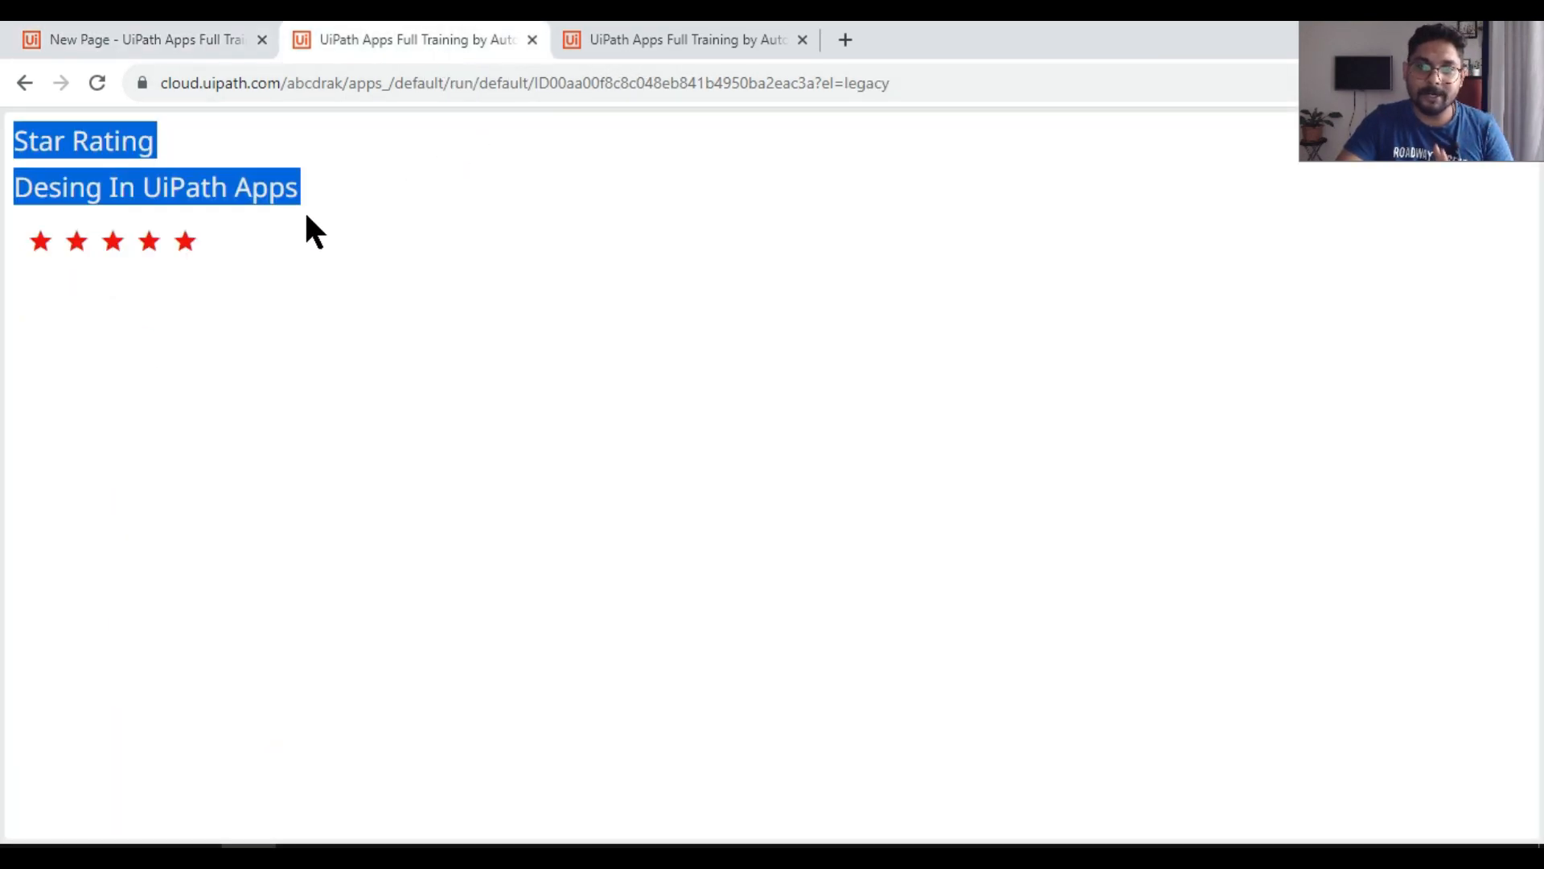
pyautogui.click(149, 242)
pyautogui.click(113, 242)
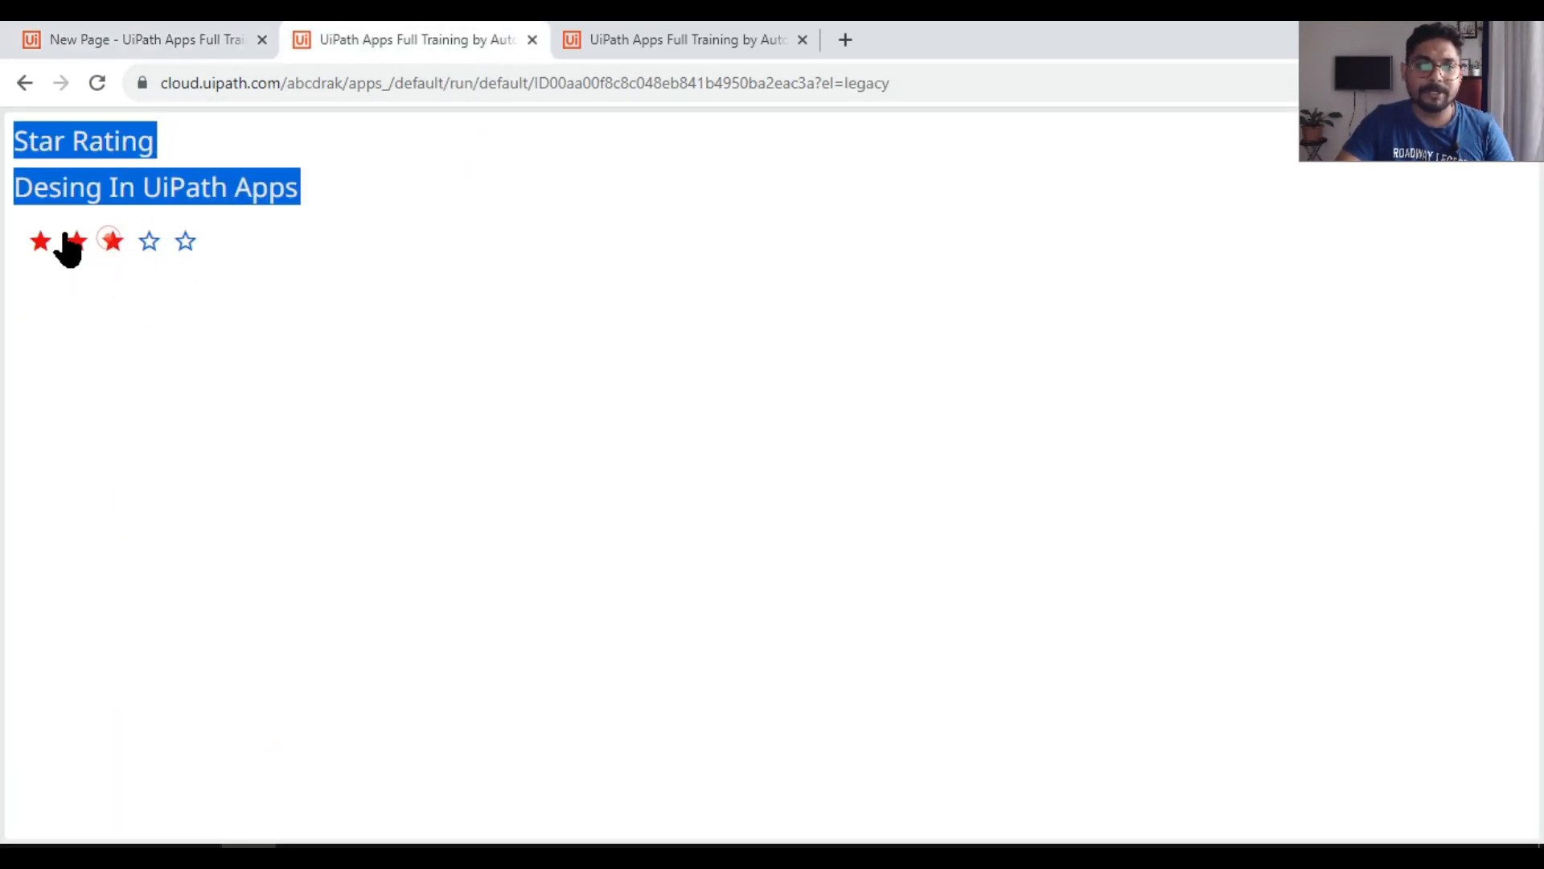
pyautogui.click(74, 241)
pyautogui.click(39, 241)
pyautogui.click(76, 241)
pyautogui.click(113, 241)
pyautogui.click(149, 242)
pyautogui.click(185, 241)
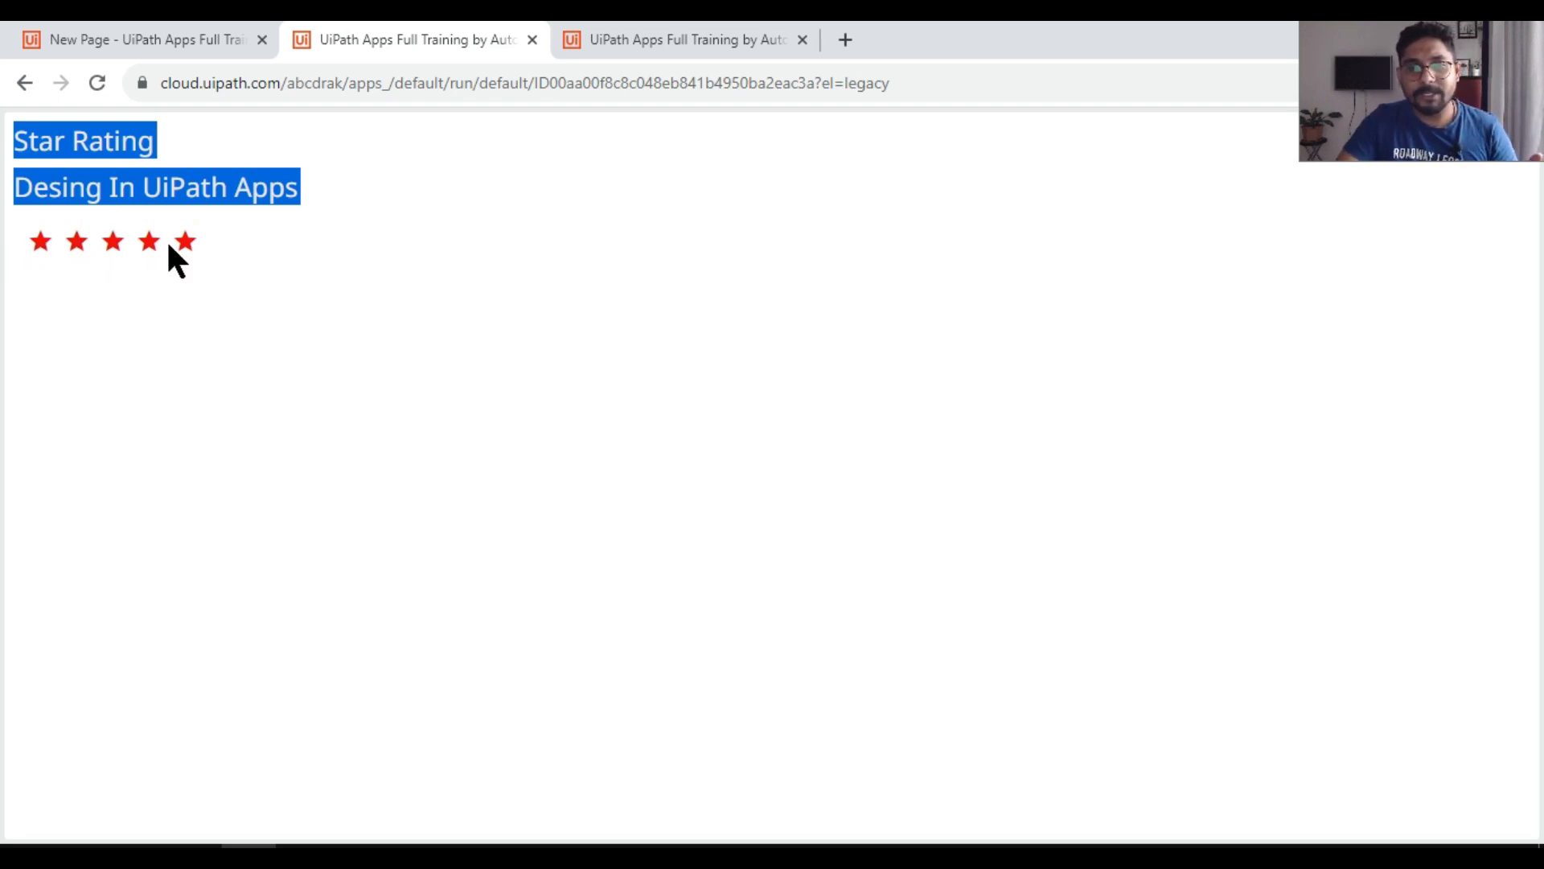
pyautogui.click(117, 247)
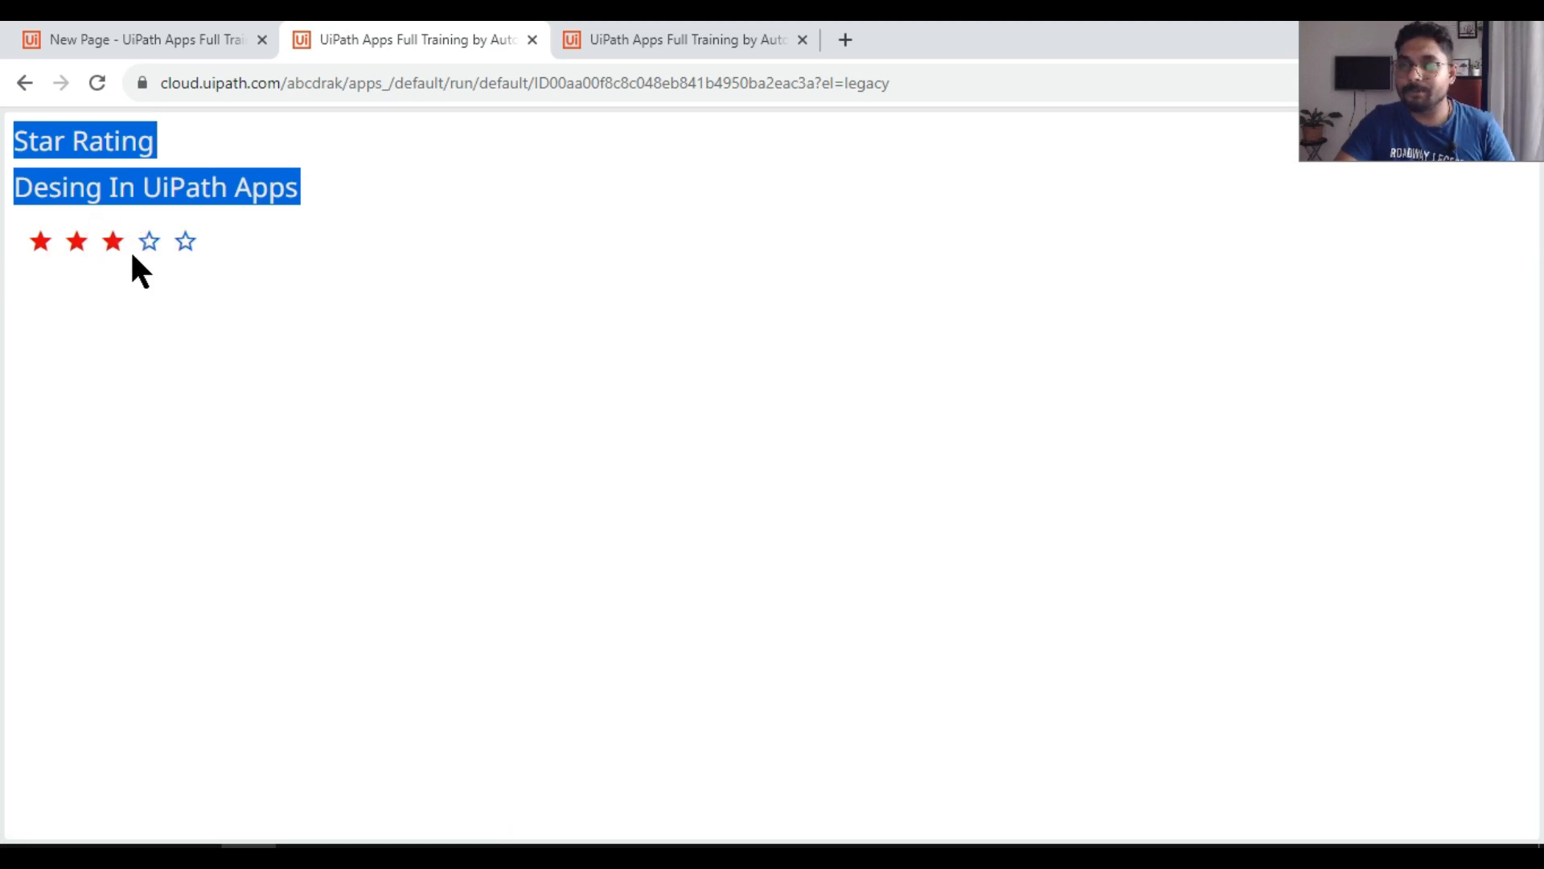
pyautogui.click(186, 244)
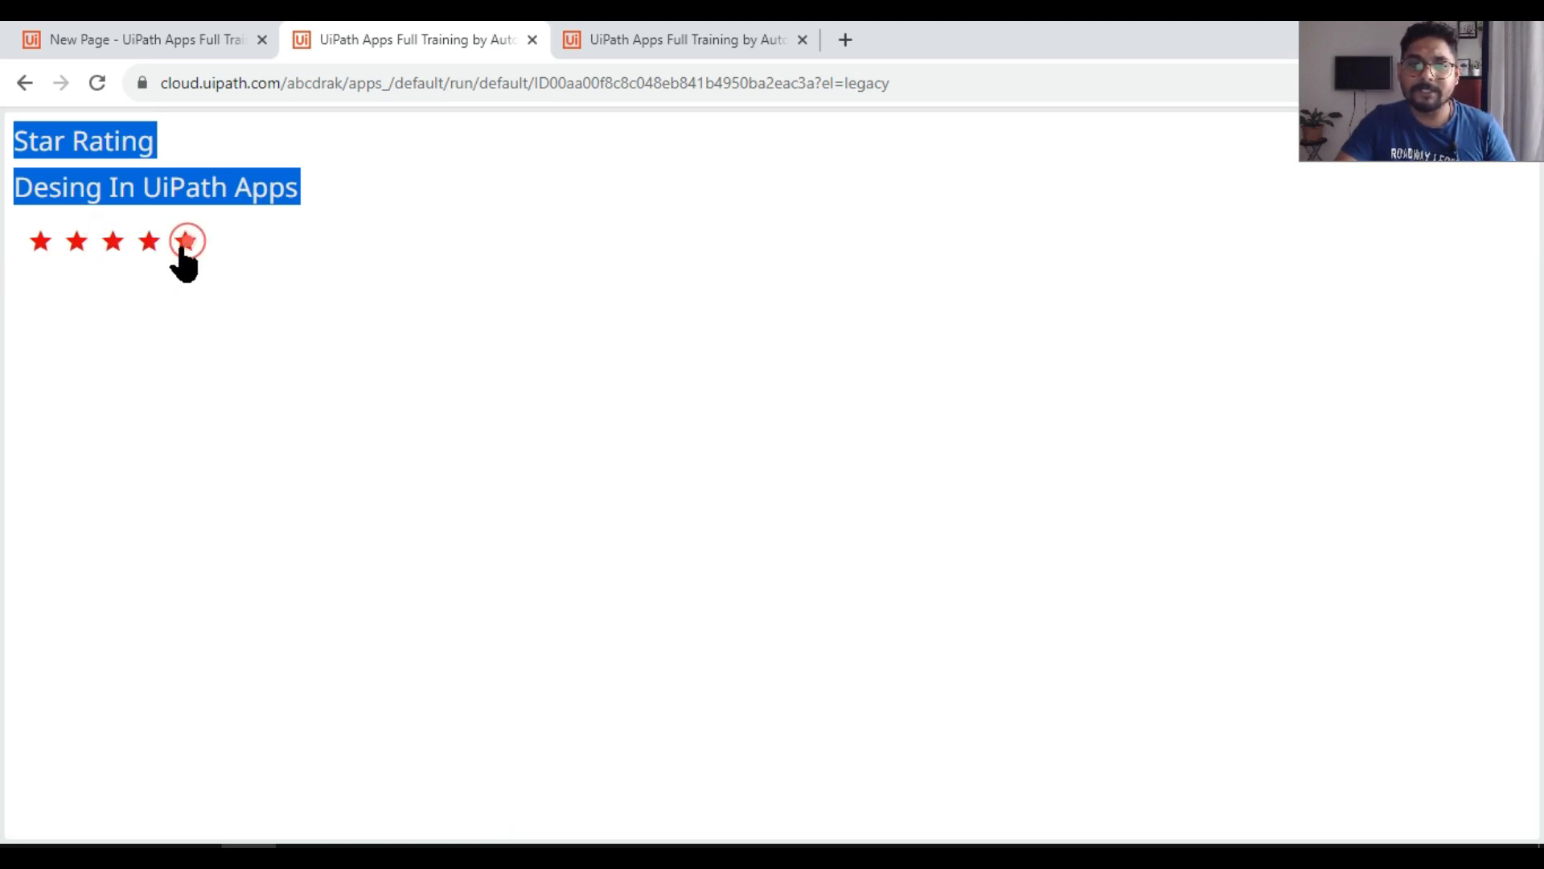
pyautogui.click(75, 244)
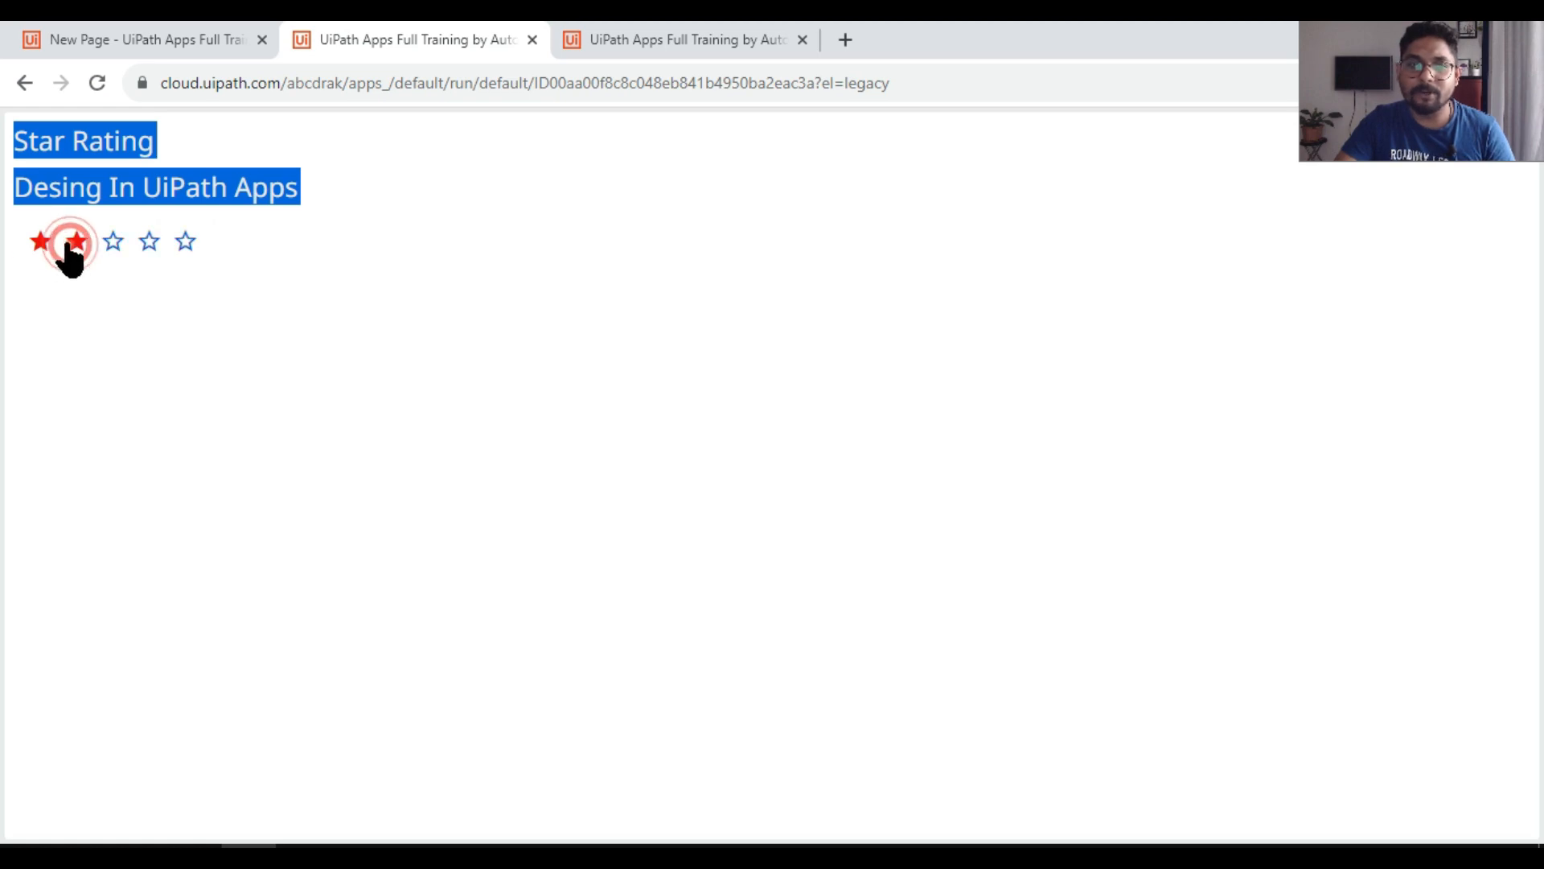